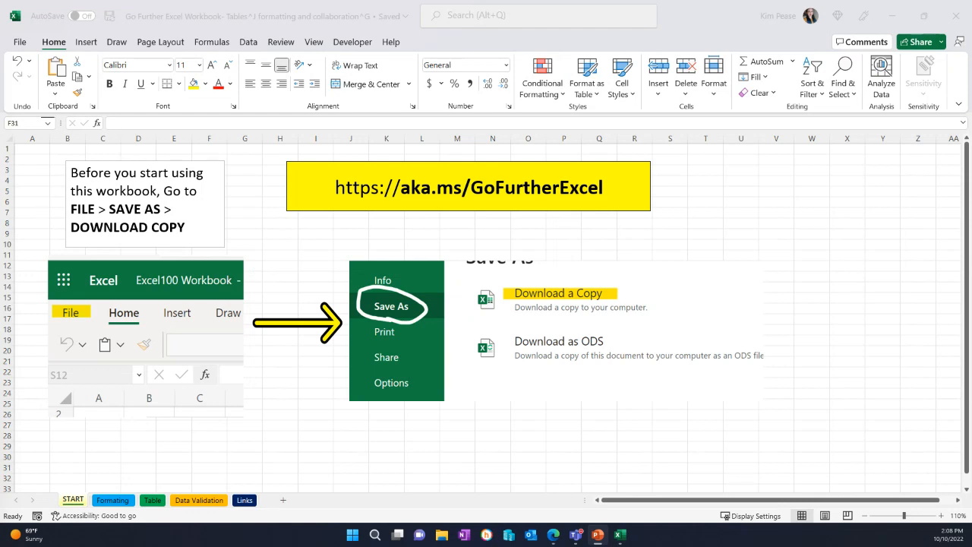
# Open the Formating sheet and set its zoom to 130% so that all columns from Number to General fit
pyautogui.click(308, 441)
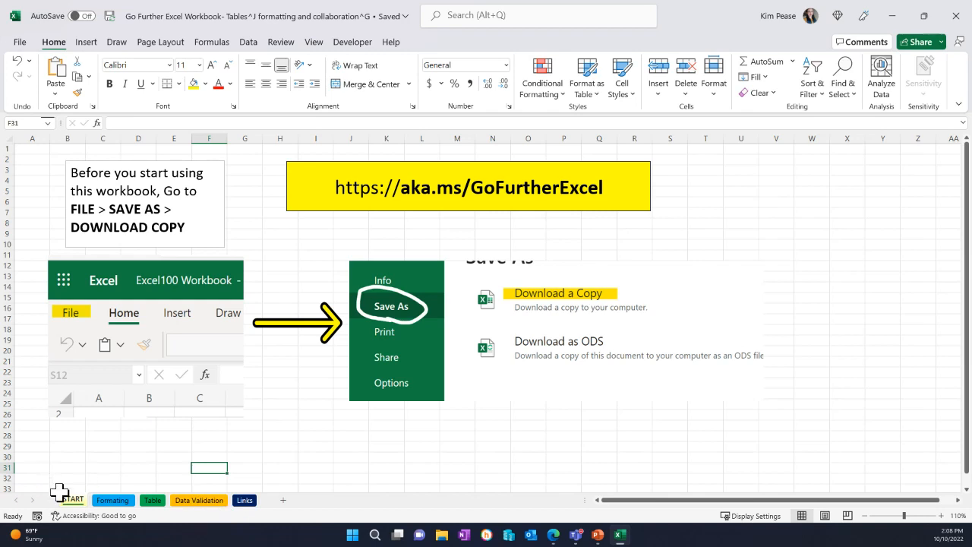
pyautogui.click(113, 501)
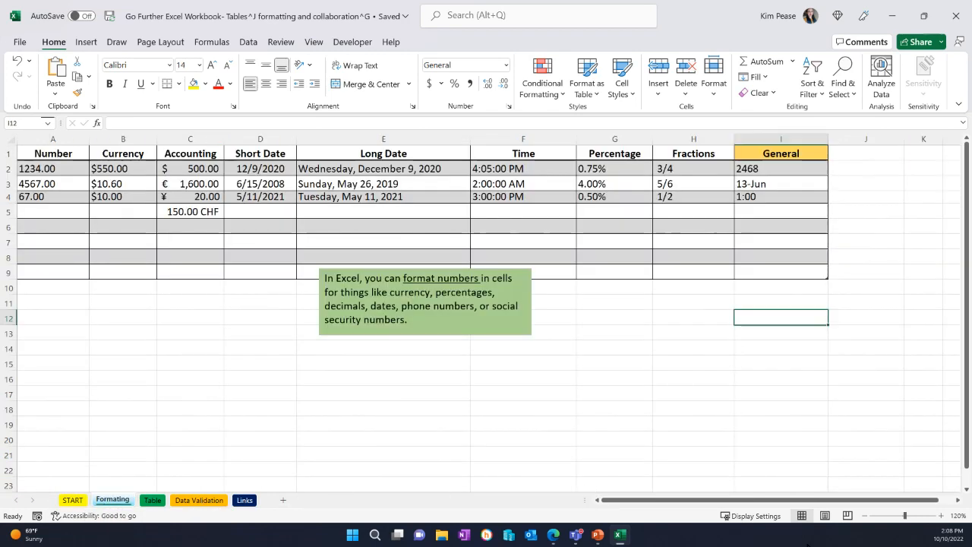
pyautogui.click(941, 516)
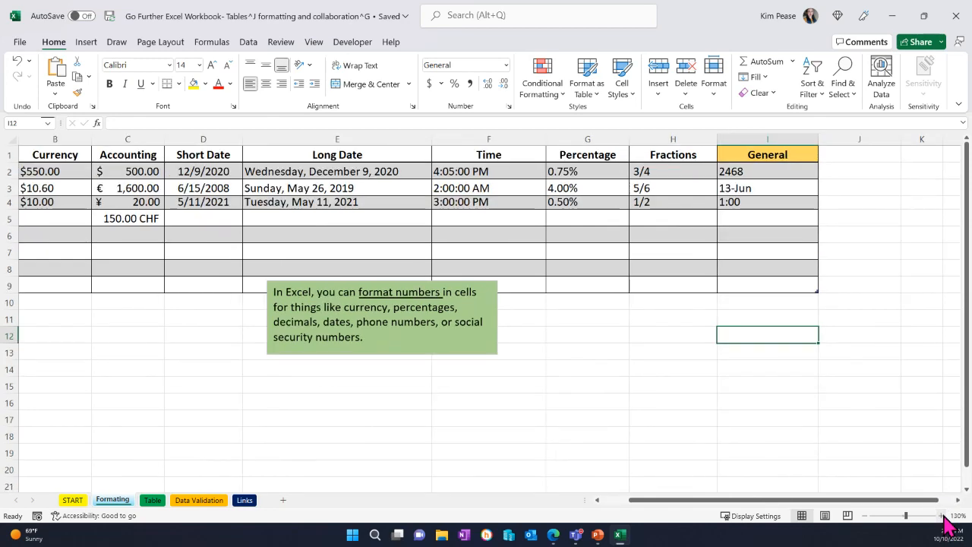
pyautogui.moveTo(914, 501); pyautogui.dragTo(864, 521)
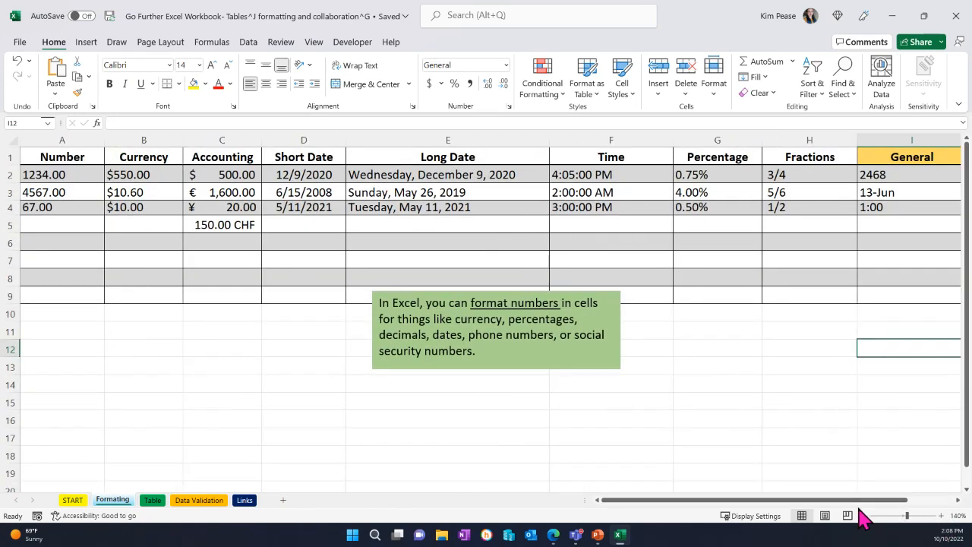
pyautogui.click(866, 517)
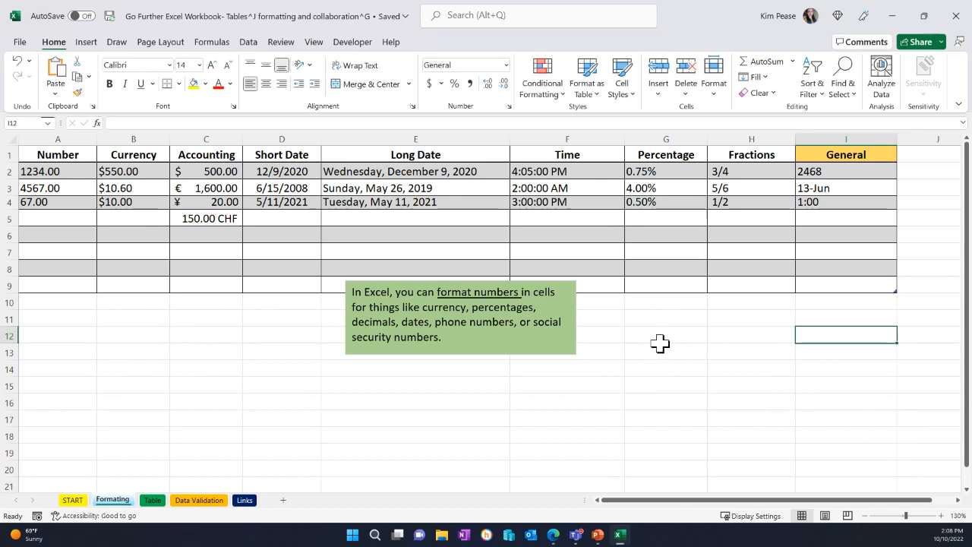
pyautogui.click(655, 316)
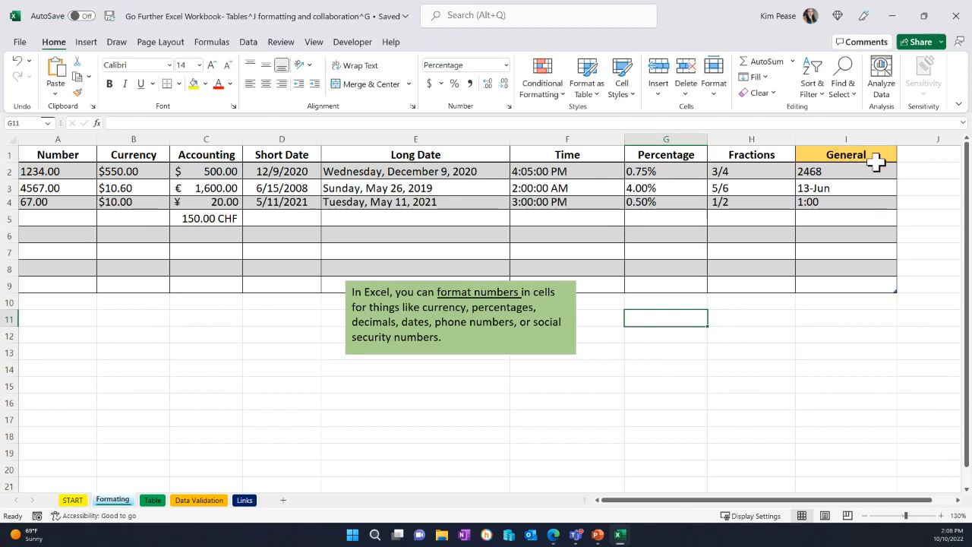
# Apply the General number format to the empty cells I5:I8 in the General column
pyautogui.click(842, 217)
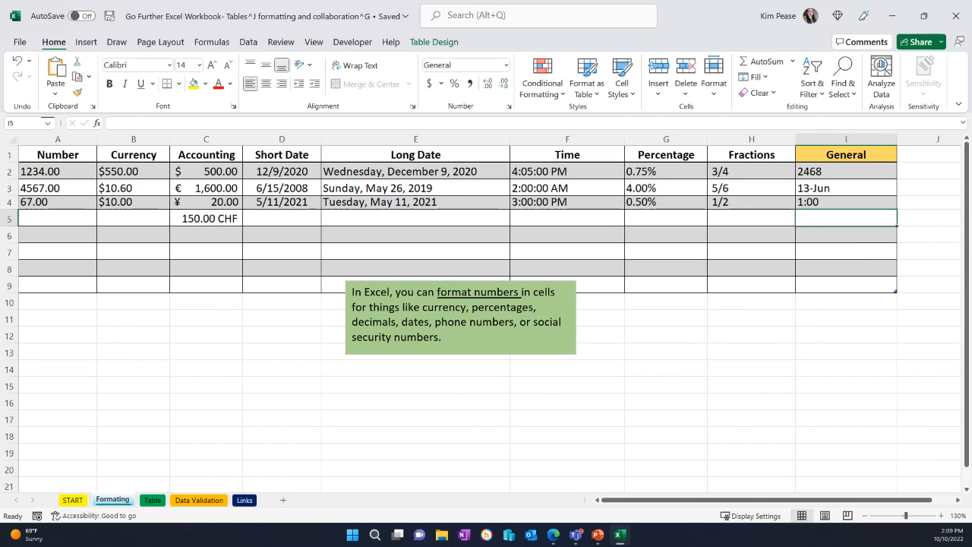
pyautogui.click(740, 221)
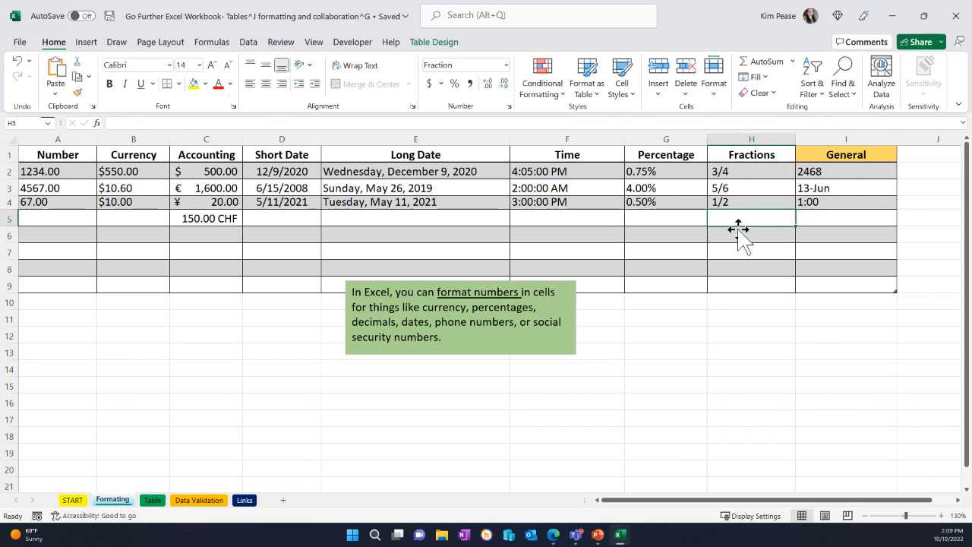
pyautogui.click(809, 220)
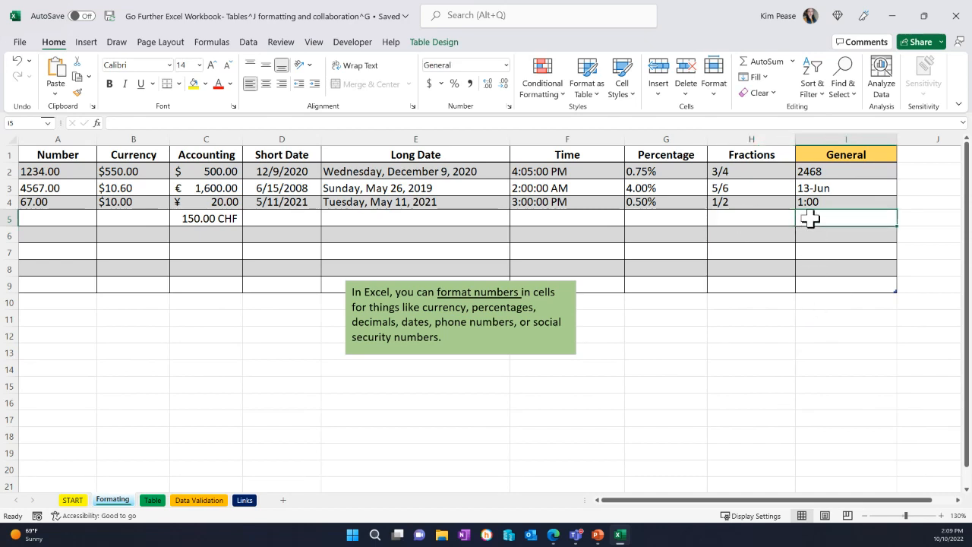
pyautogui.moveTo(810, 218); pyautogui.dragTo(821, 265)
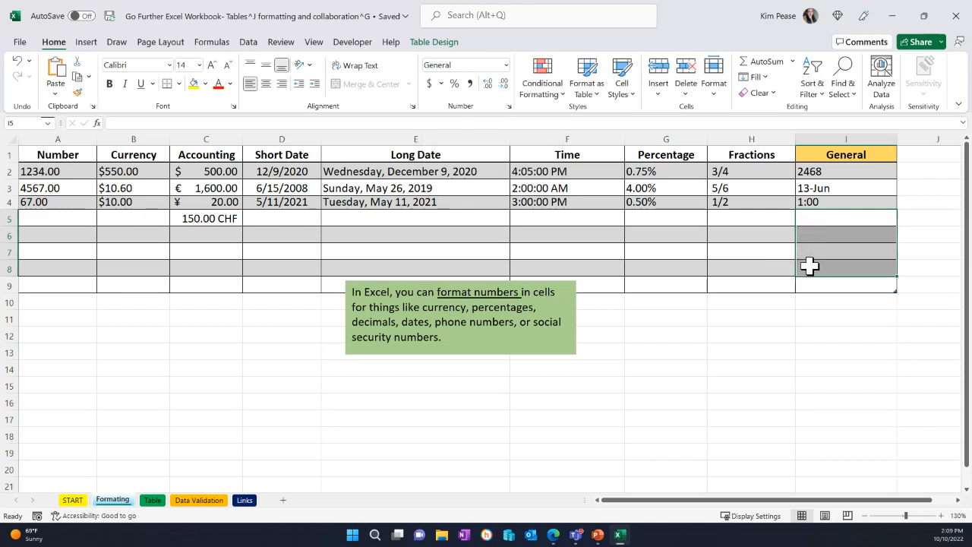
pyautogui.click(506, 66)
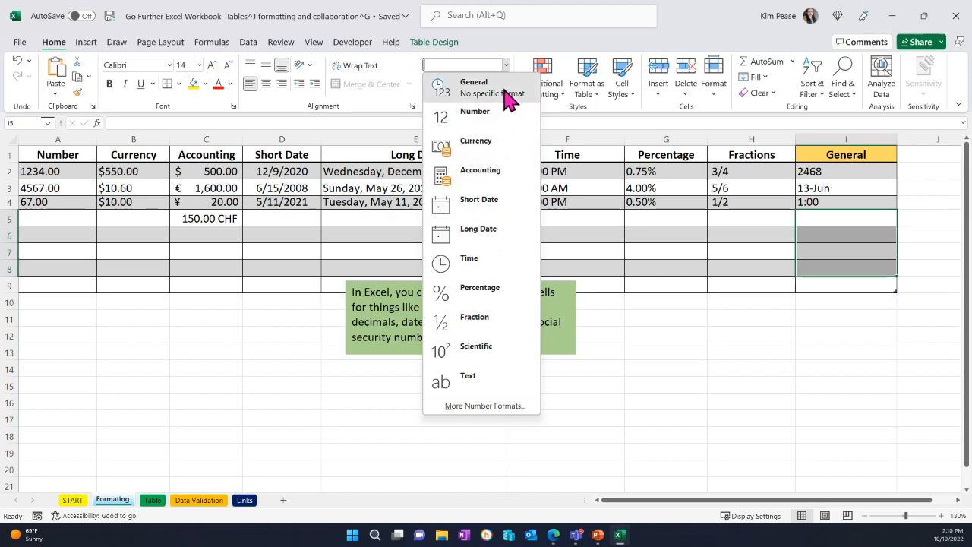
pyautogui.click(506, 100)
# Enter 2/3 in cell I5 of the General column
pyautogui.click(826, 216)
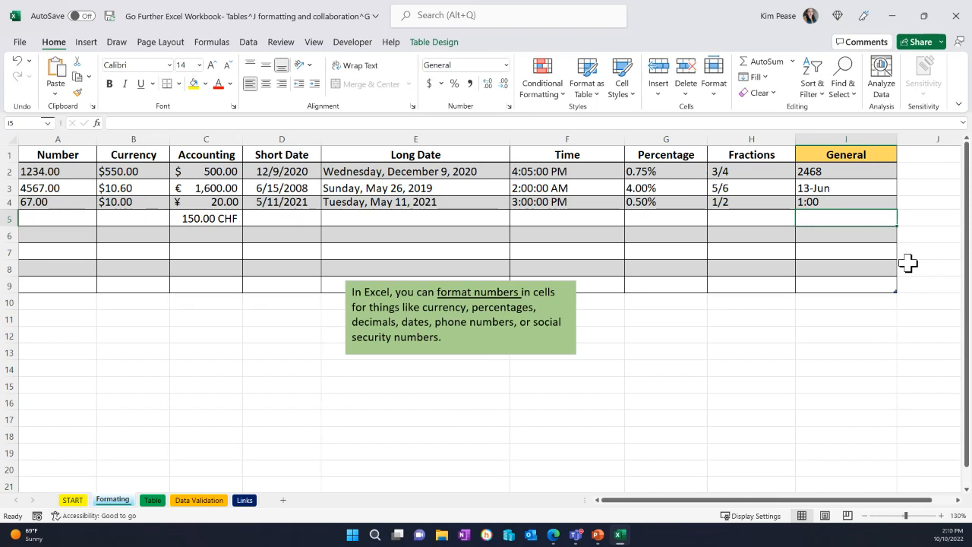
pyautogui.write('2/3')
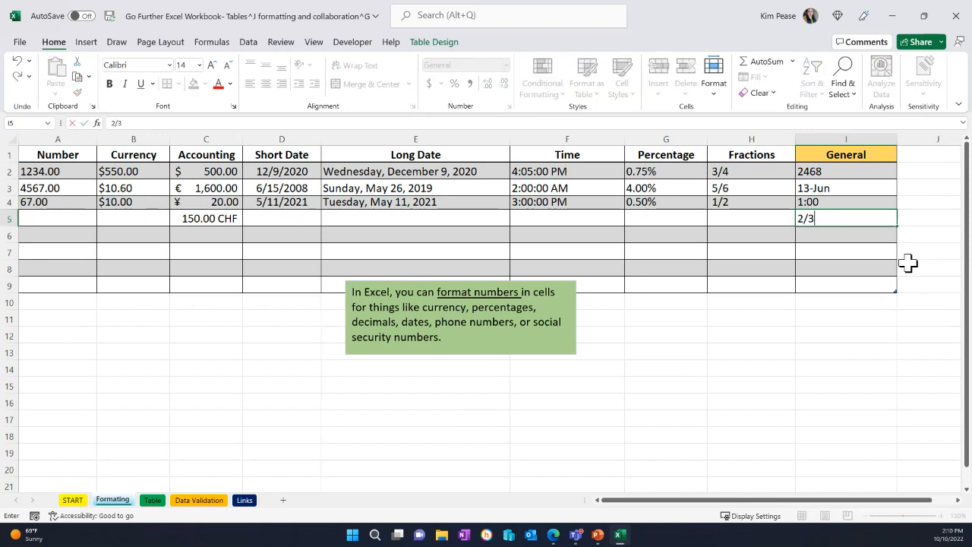
pyautogui.press('Return')
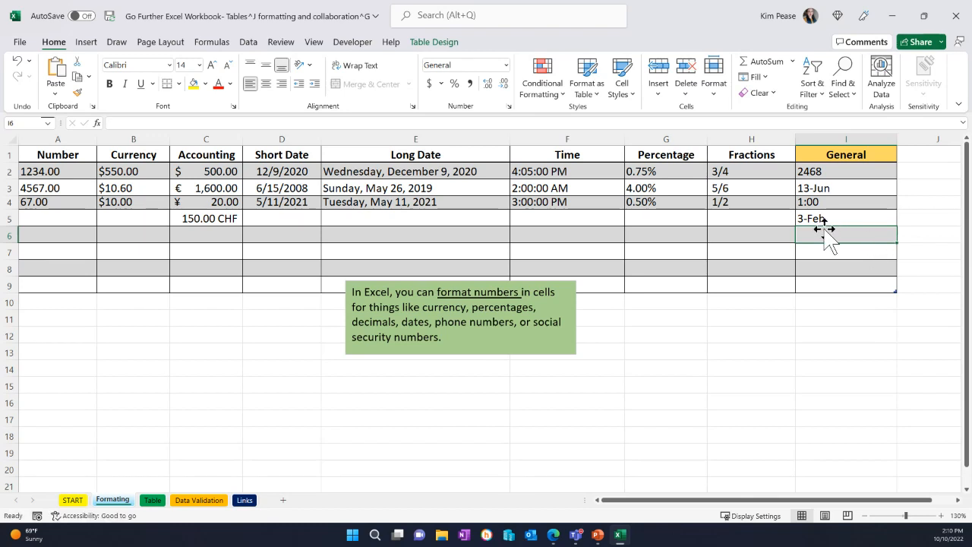
# Apply the Fraction number format to the empty cells H5:H9 in the Fractions column
pyautogui.moveTo(739, 215); pyautogui.dragTo(748, 284)
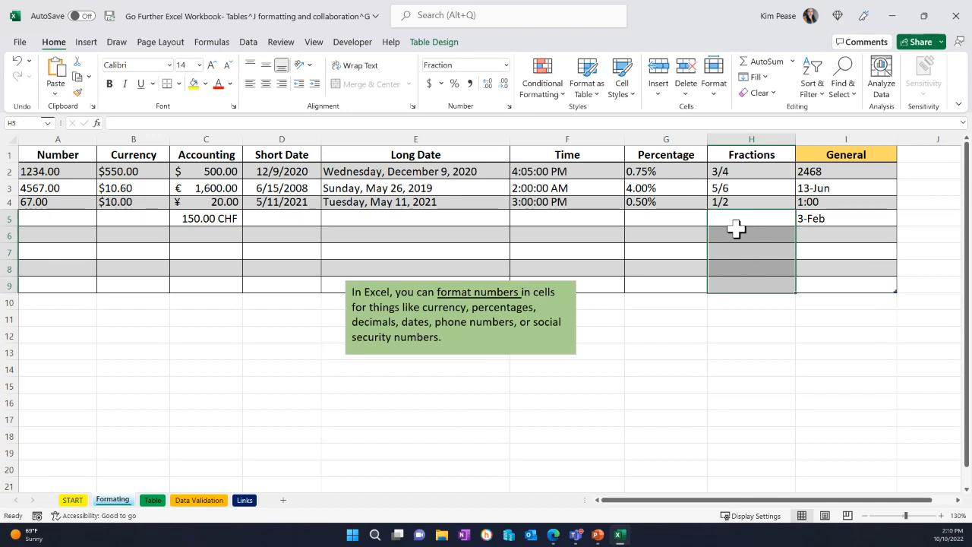
pyautogui.click(506, 65)
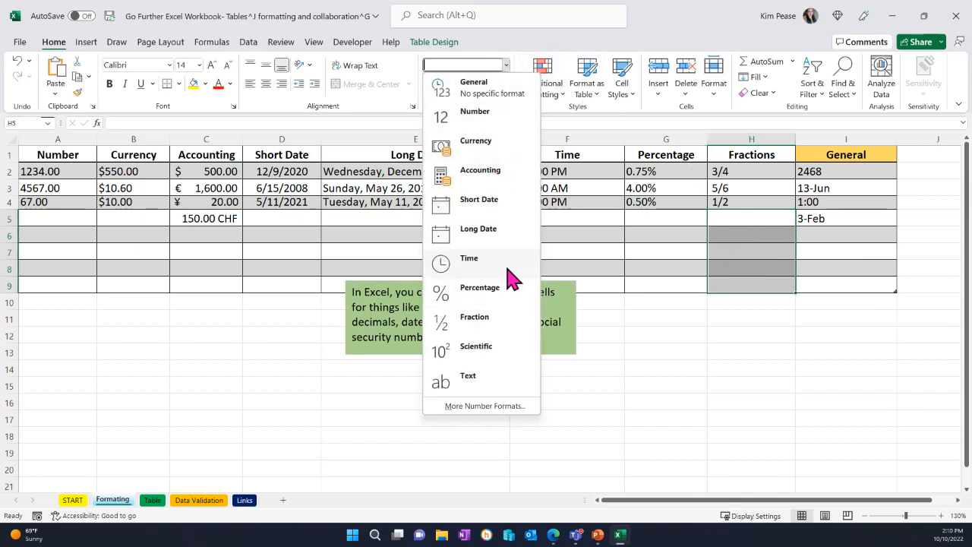
pyautogui.click(474, 320)
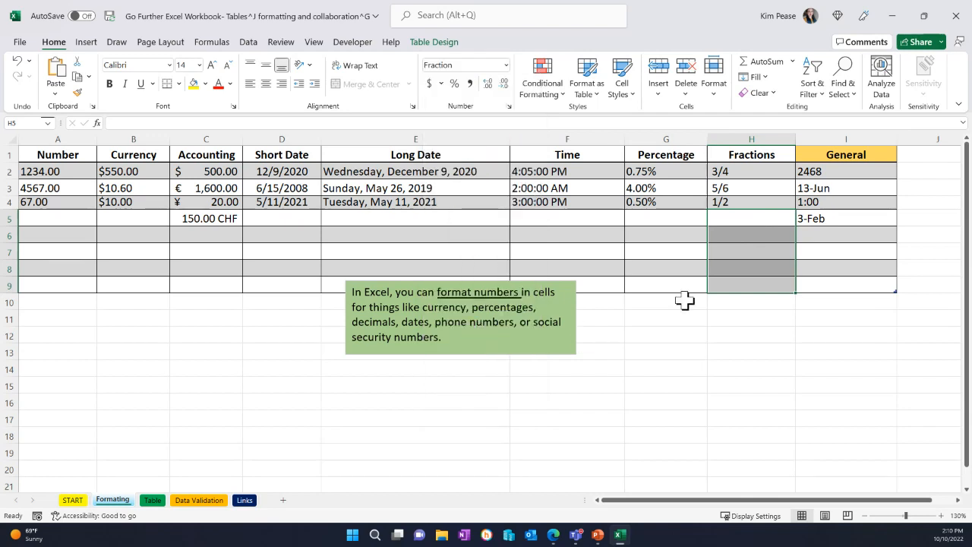
# Enter the fractions 2/3, 7/4 and 5/9 in cells H5 to H7 of the Fractions column
pyautogui.click(717, 218)
pyautogui.write('2/3')
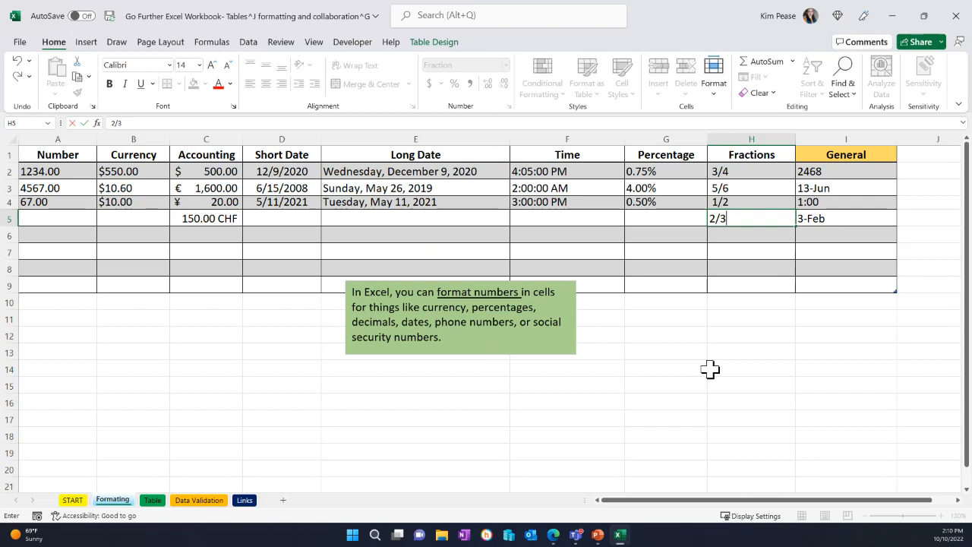
pyautogui.press('Return')
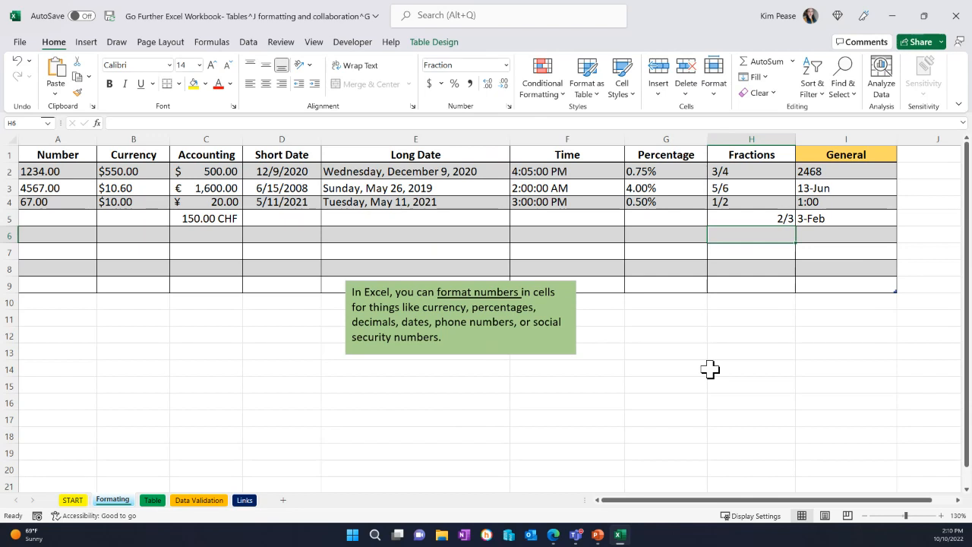
pyautogui.write('7/4')
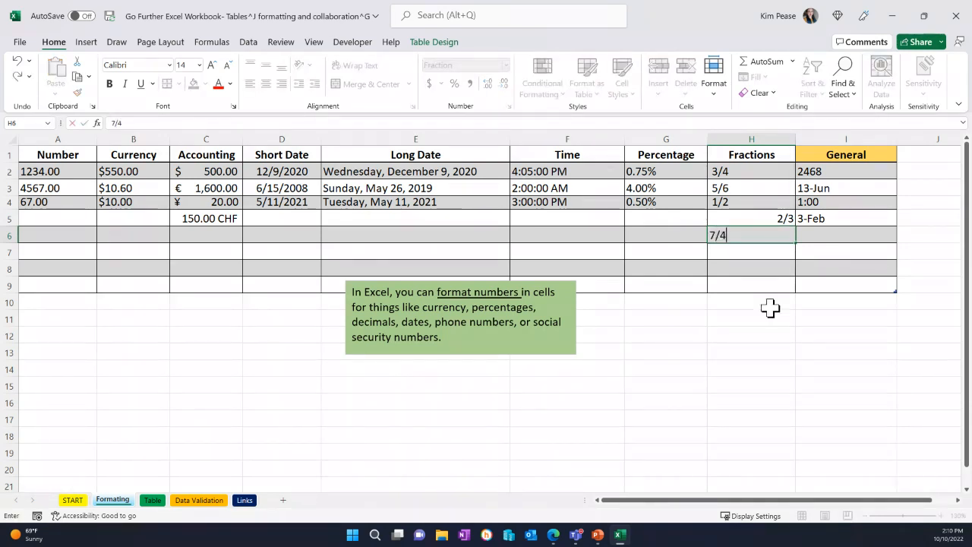
pyautogui.press('Return')
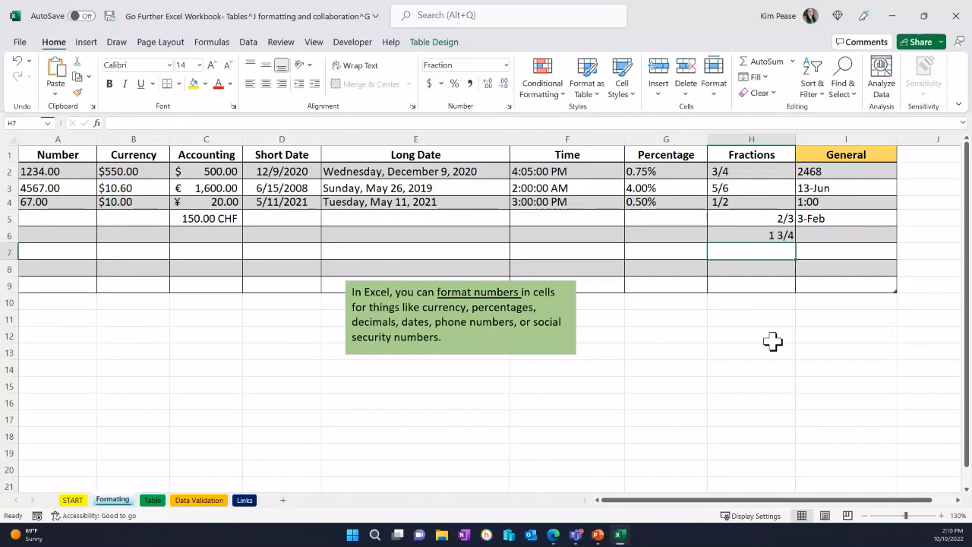
pyautogui.write('5/9')
pyautogui.press('Return')
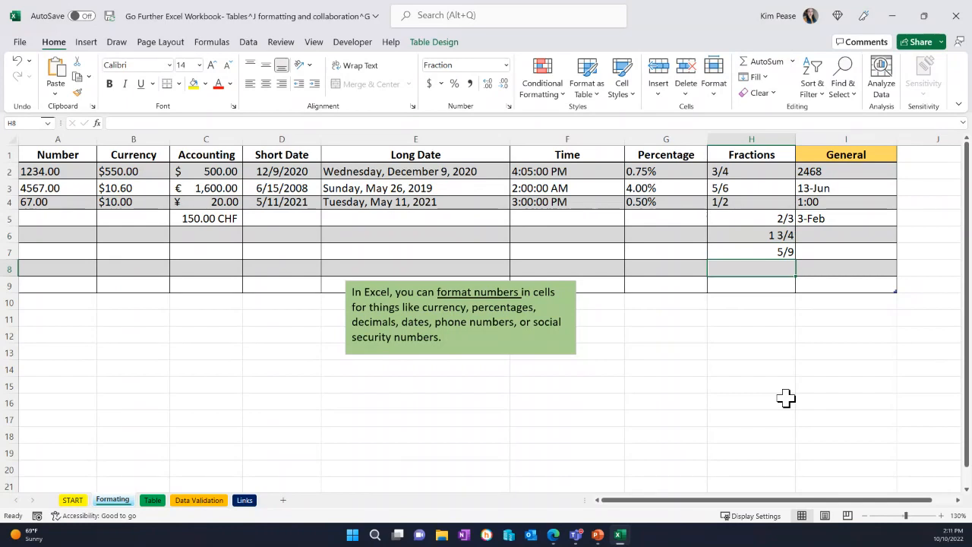
# Check which number format is applied to the empty cells G5 to G9 in the Percentage column and to F6
pyautogui.click(674, 217)
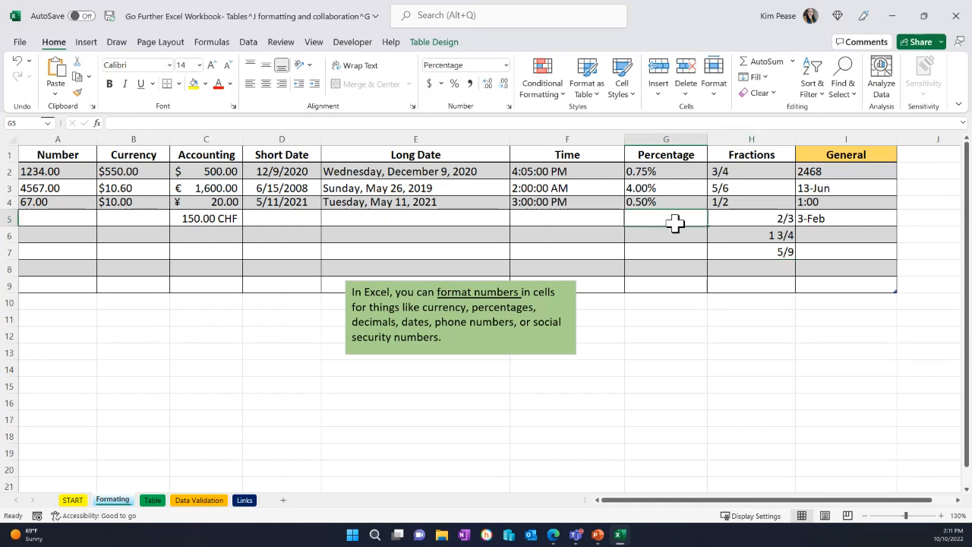
pyautogui.click(664, 235)
pyautogui.click(661, 252)
pyautogui.click(658, 269)
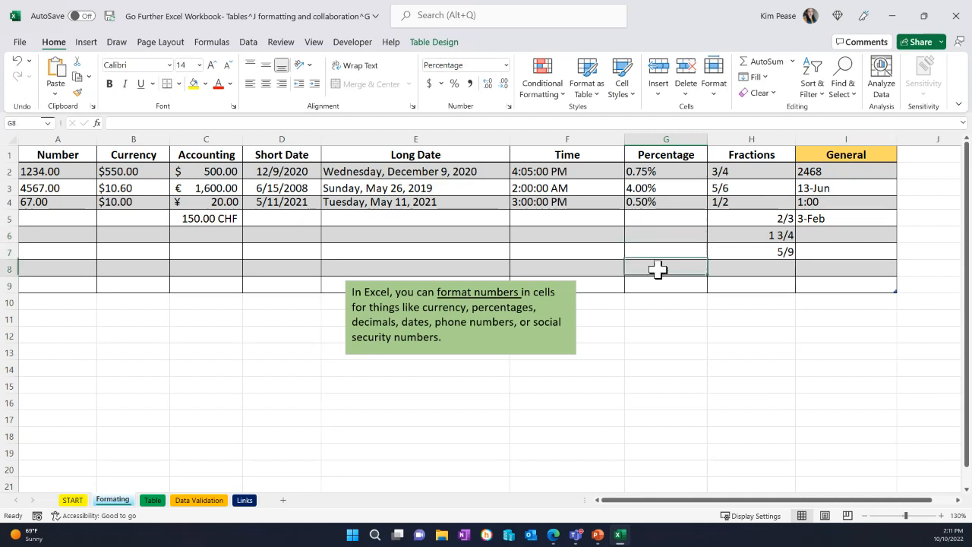
pyautogui.click(660, 283)
pyautogui.click(650, 269)
pyautogui.click(647, 252)
pyautogui.click(642, 237)
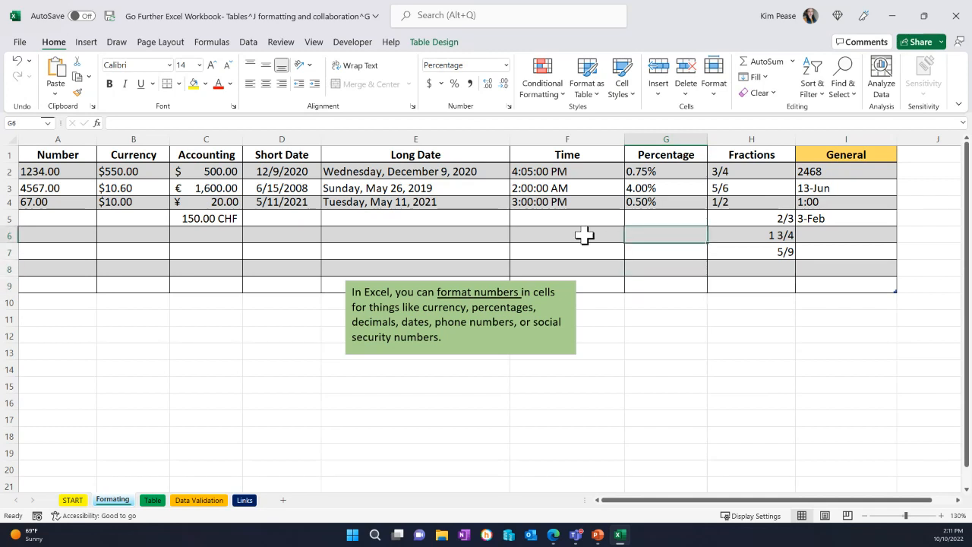
pyautogui.click(586, 235)
# Enter 2/3 percent in cell G5 and 5 in cell G6 of the Percentage column
pyautogui.click(646, 216)
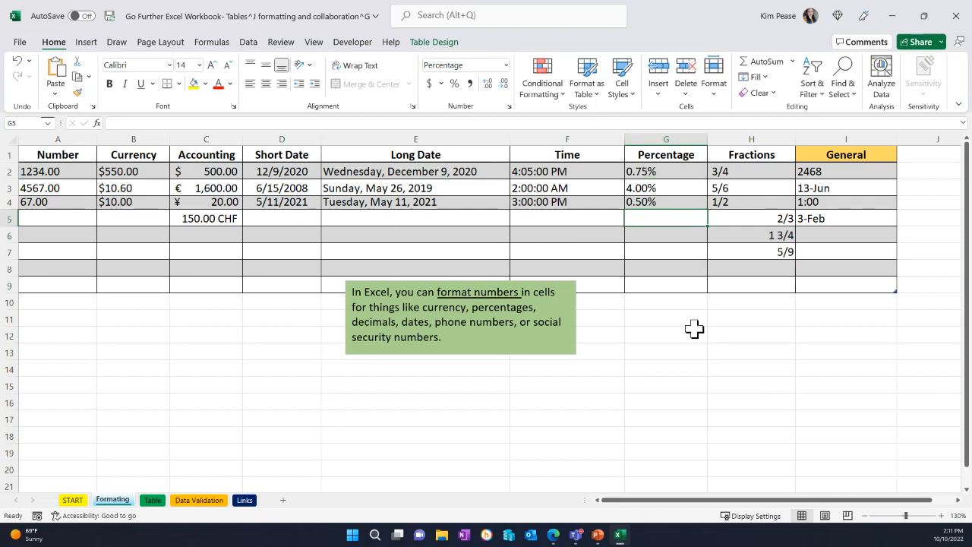
pyautogui.write('3')
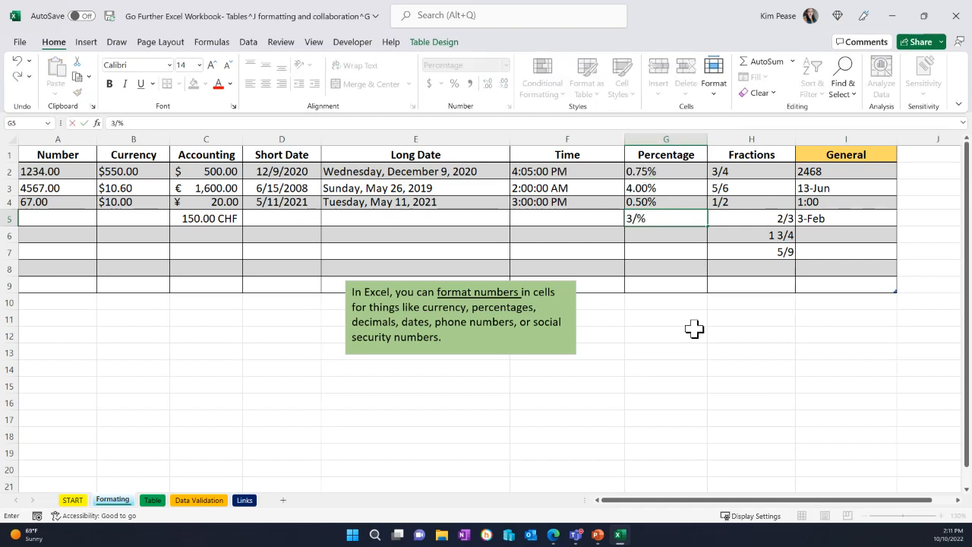
pyautogui.press('BackSpace')
pyautogui.write('2/3')
pyautogui.press('Return')
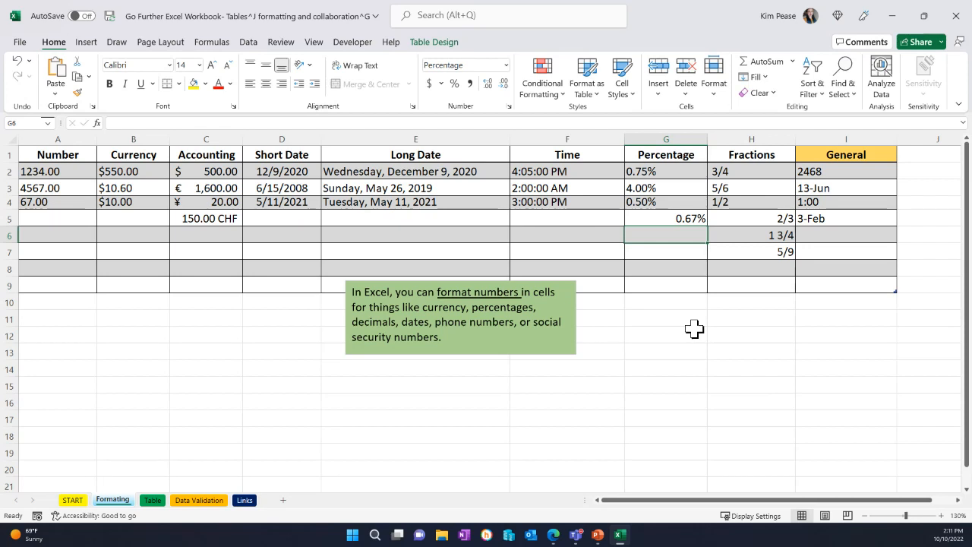
pyautogui.write('5')
pyautogui.press('Return')
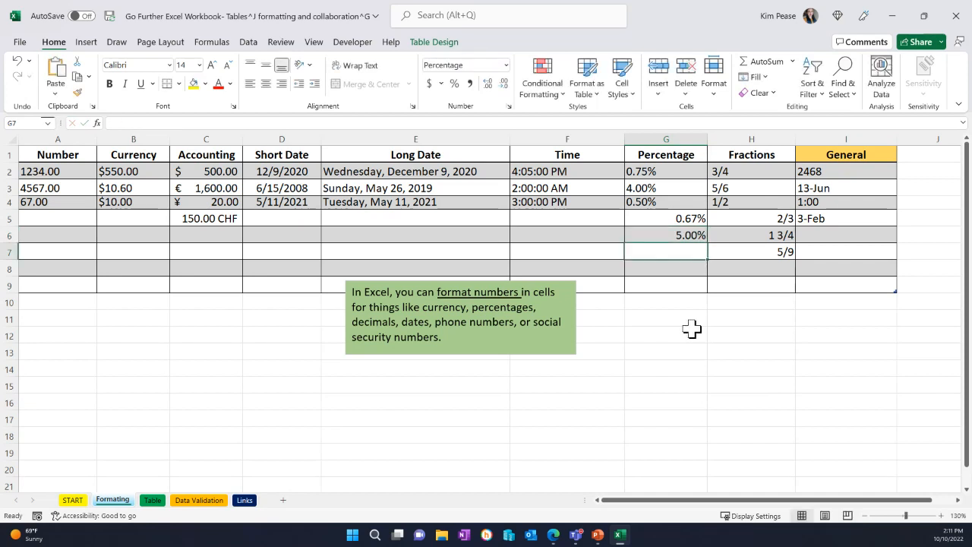
# Enter the times 13:00, 1:00 pm and 1:00 in cells F5 to F7 of the Time column
pyautogui.click(579, 225)
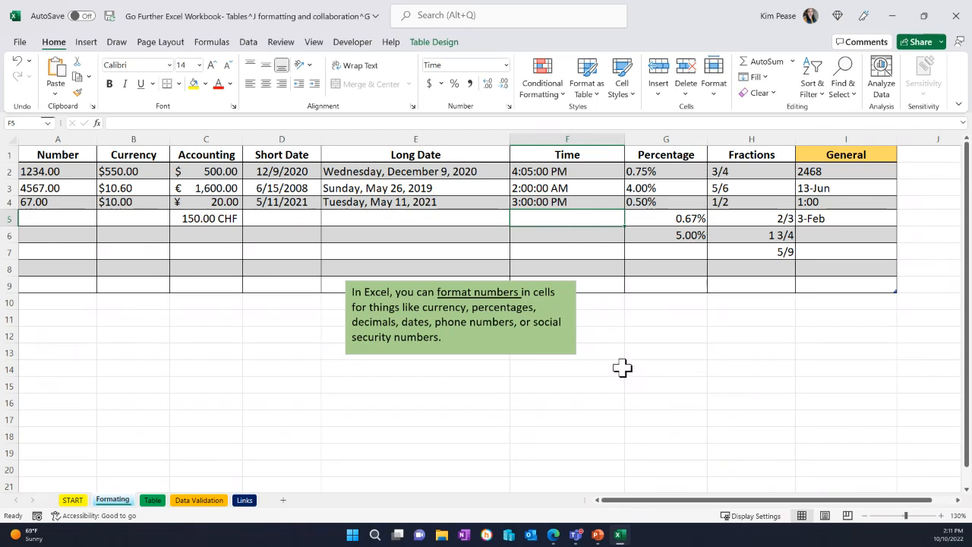
pyautogui.write('13')
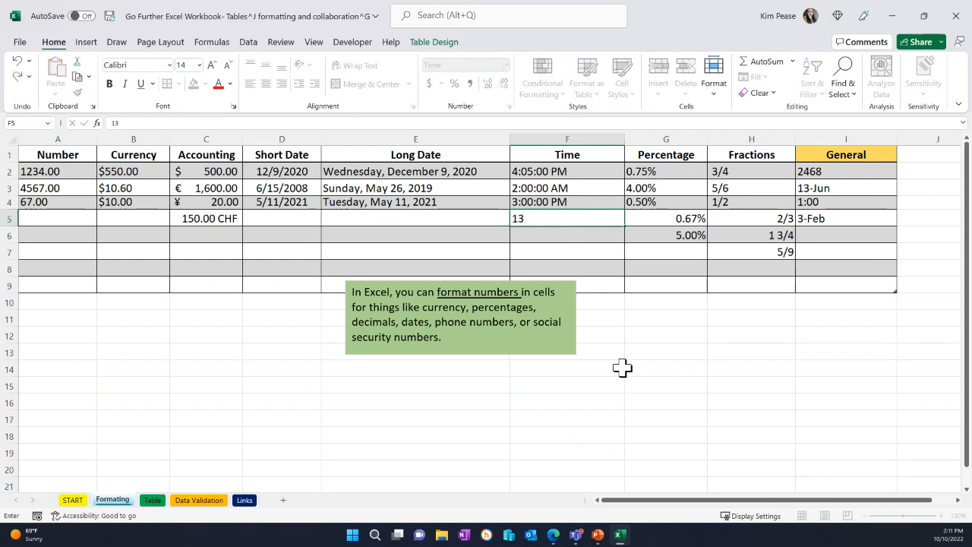
pyautogui.write(':00')
pyautogui.press('Return')
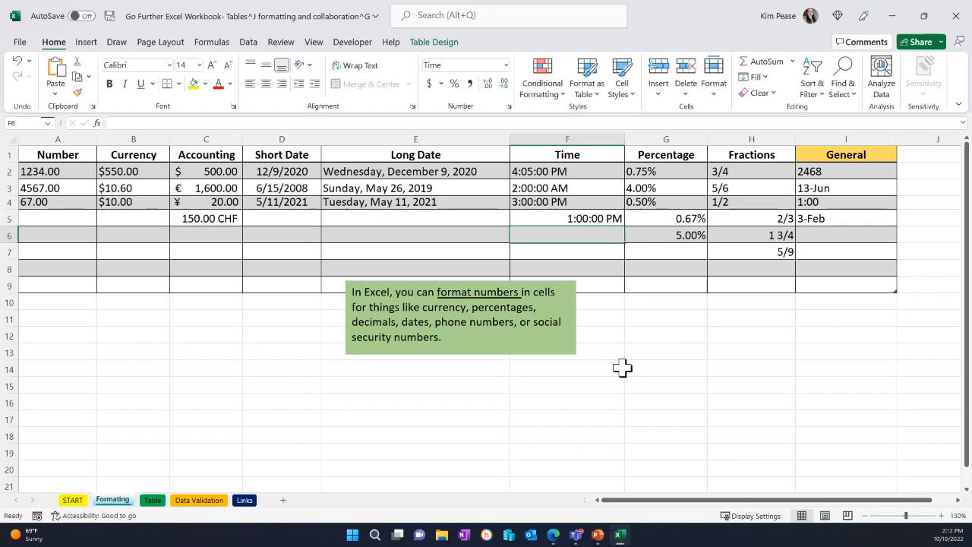
pyautogui.write('1:')
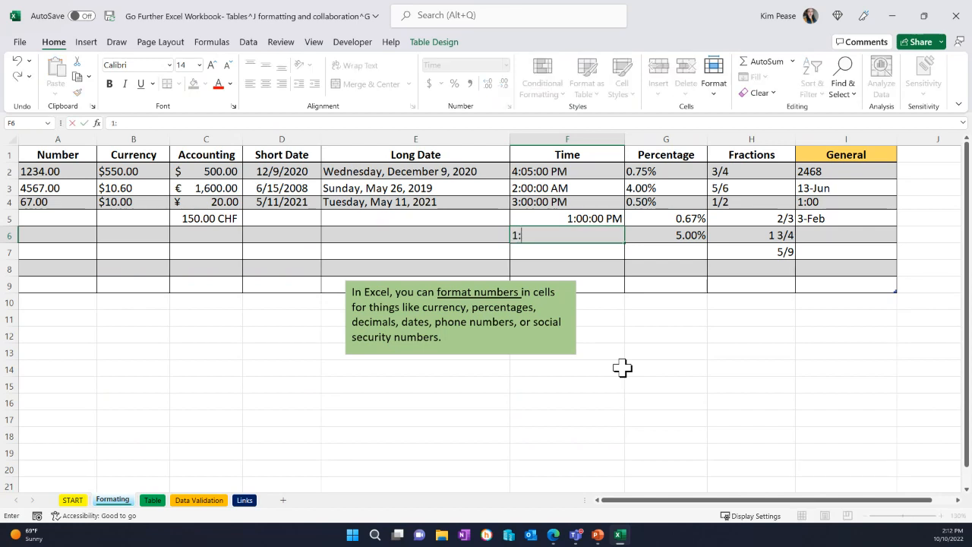
pyautogui.write('00 pm')
pyautogui.press('Return')
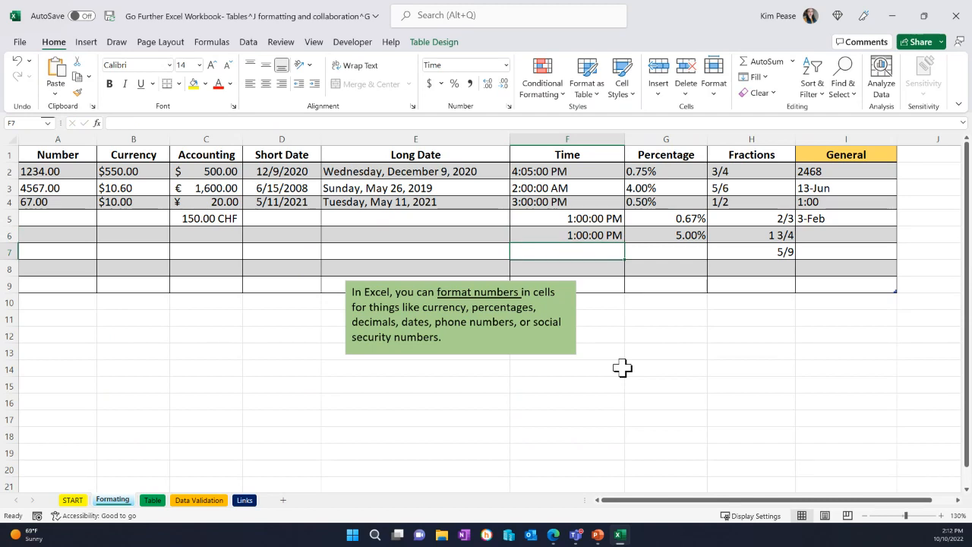
pyautogui.write('1:00')
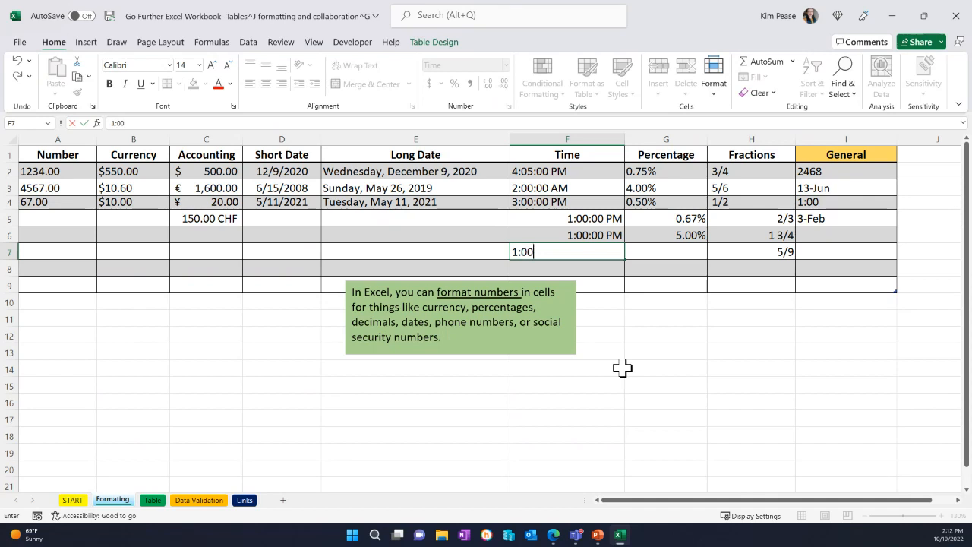
pyautogui.press('Return')
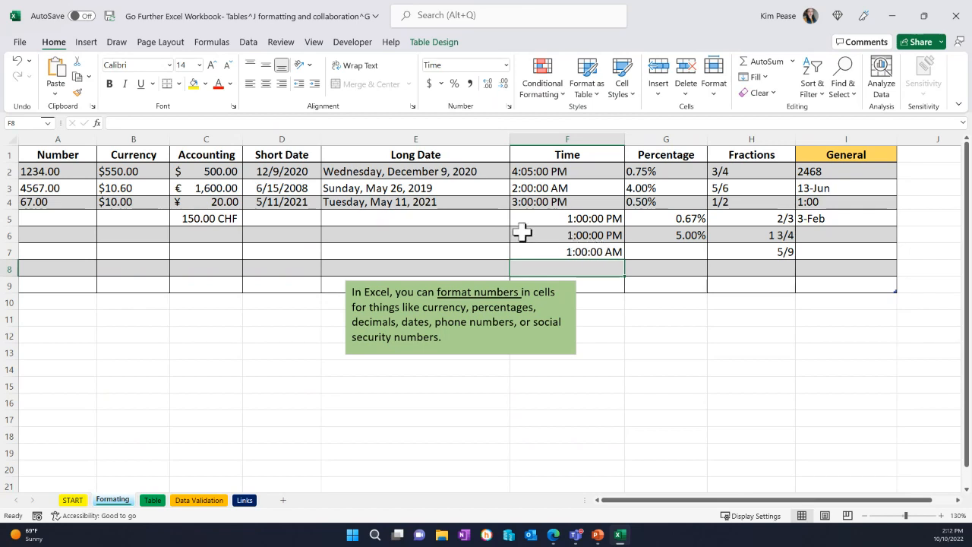
# Enter the dates 2/14 in cell E5 and 2/14/2023 in cell E6 of the Long Date column
pyautogui.click(489, 219)
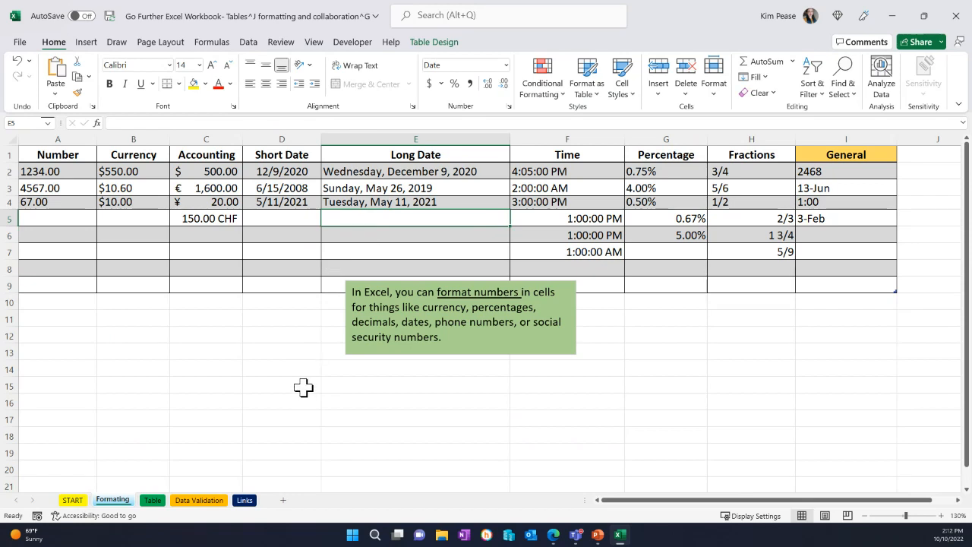
pyautogui.write('2/14')
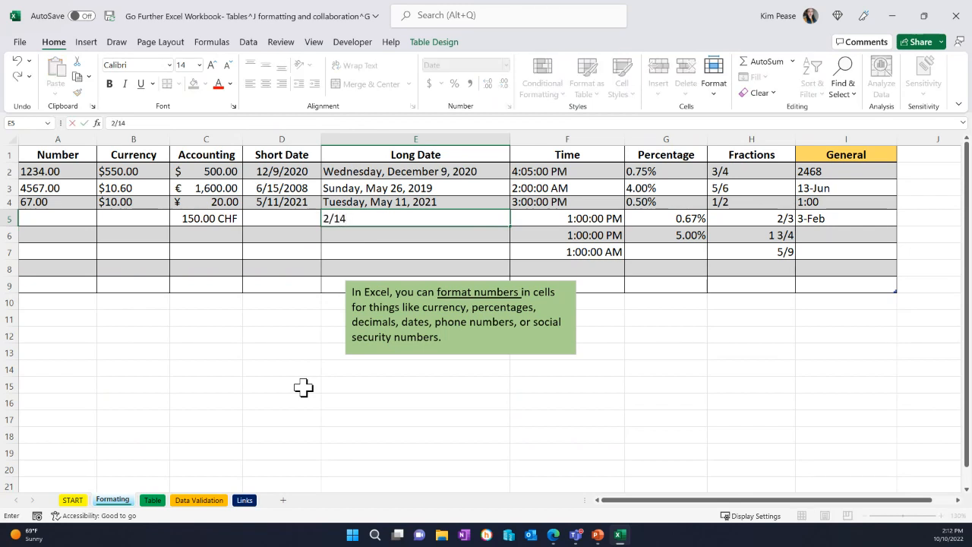
pyautogui.press('Return')
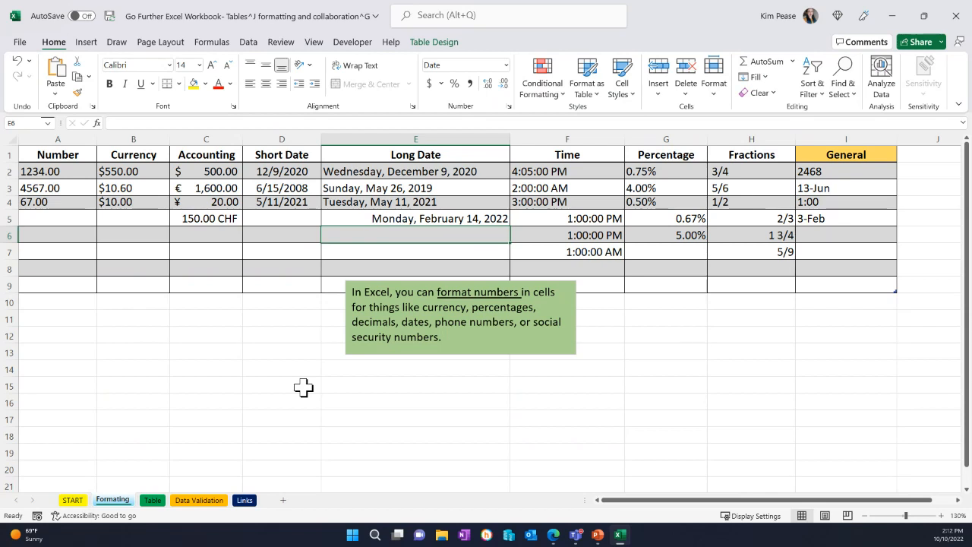
pyautogui.write('2')
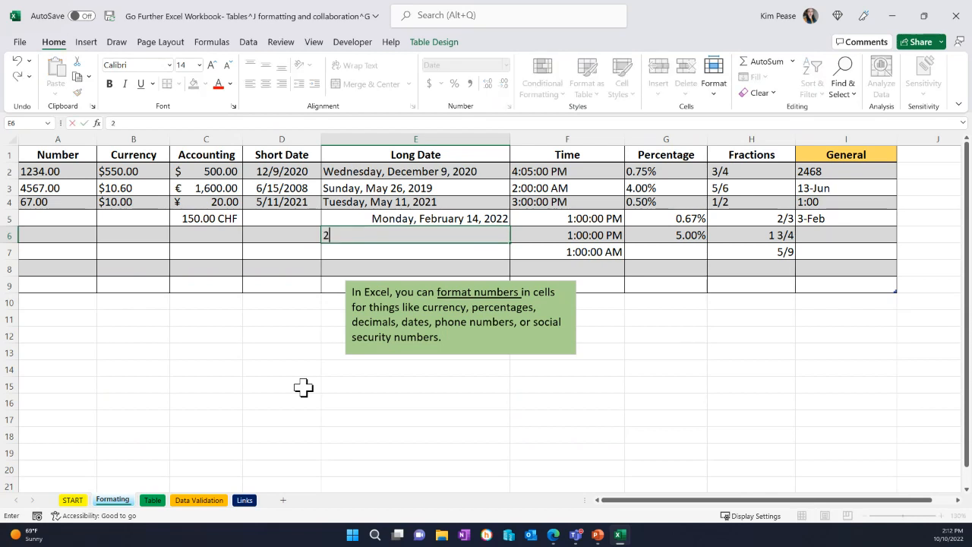
pyautogui.write('/14/2023')
pyautogui.press('Return')
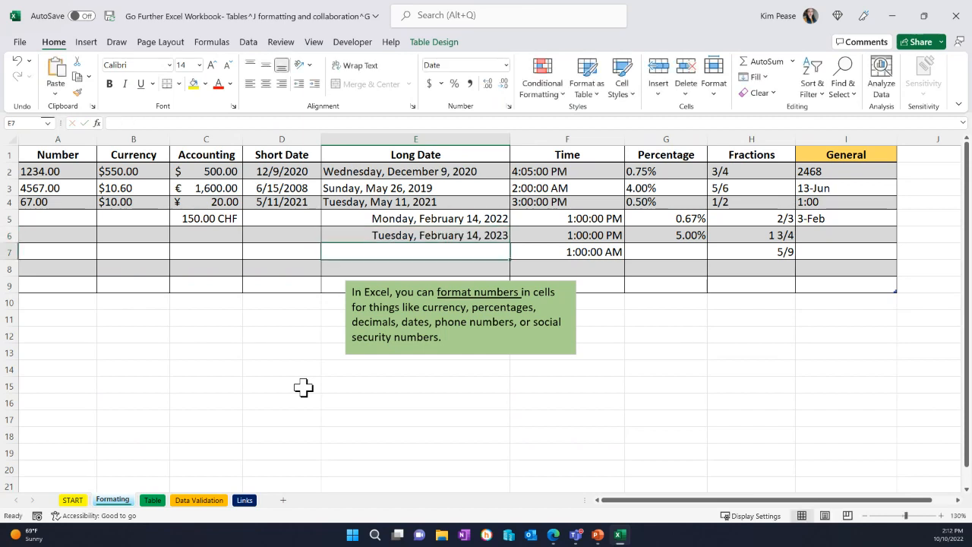
# Enter the dates 2/14 in cell D5 and 11/15 in cell D6 of the Short Date column
pyautogui.click(270, 220)
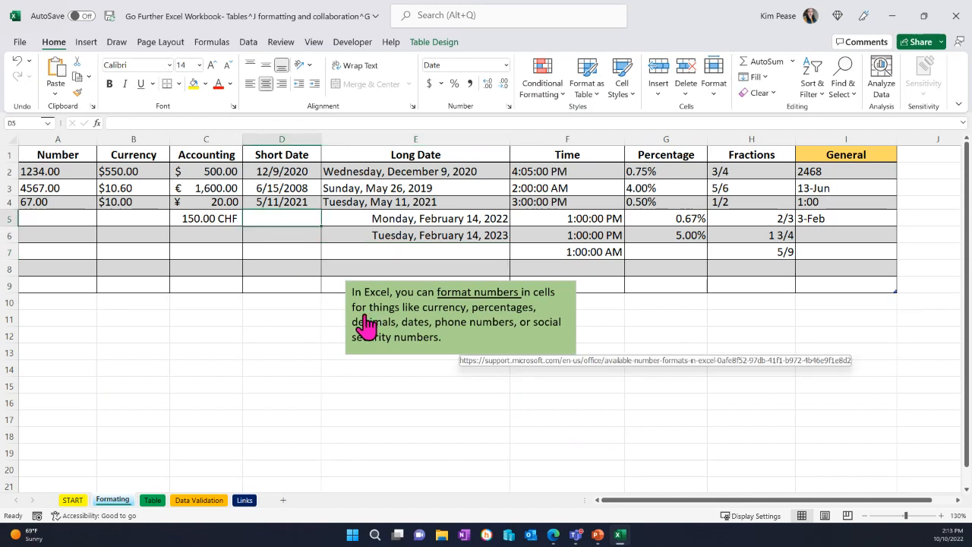
pyautogui.write('2/14')
pyautogui.press('Return')
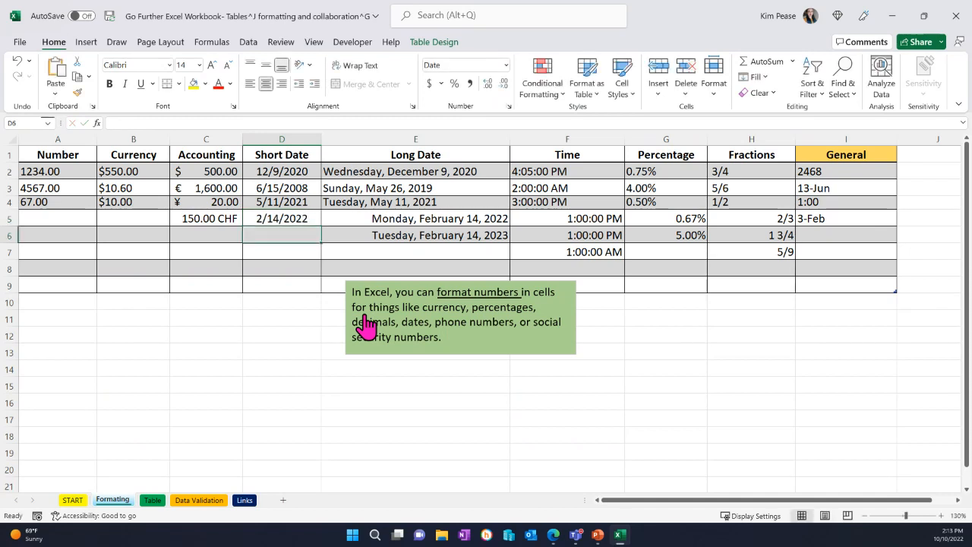
pyautogui.write('11/15')
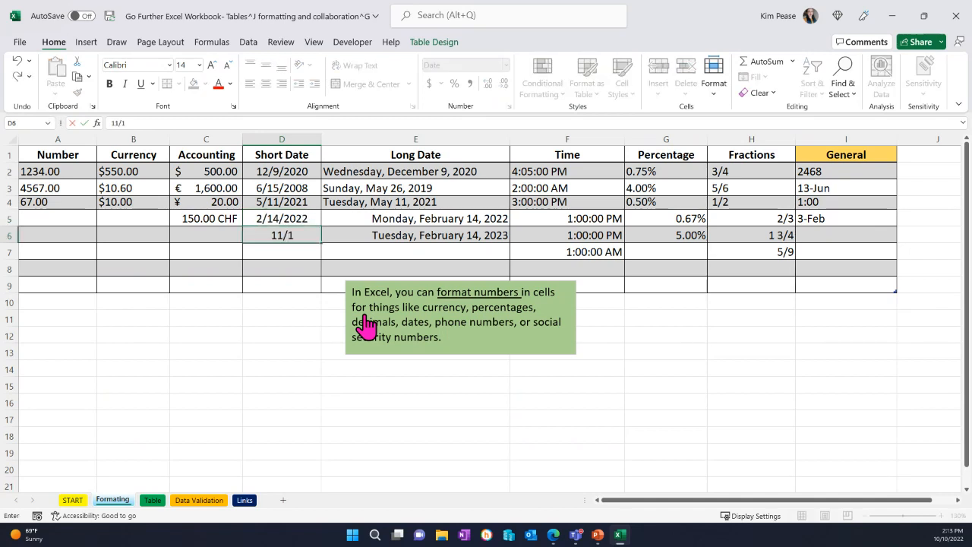
pyautogui.press('Return')
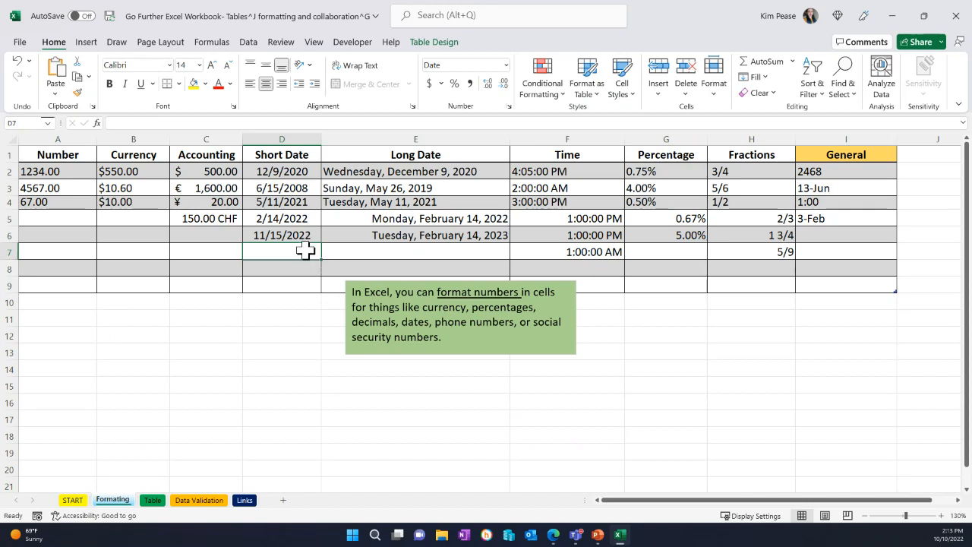
# Compare the number formats and symbol placement of the filled and empty cells in the Currency and Accounting columns
pyautogui.click(222, 234)
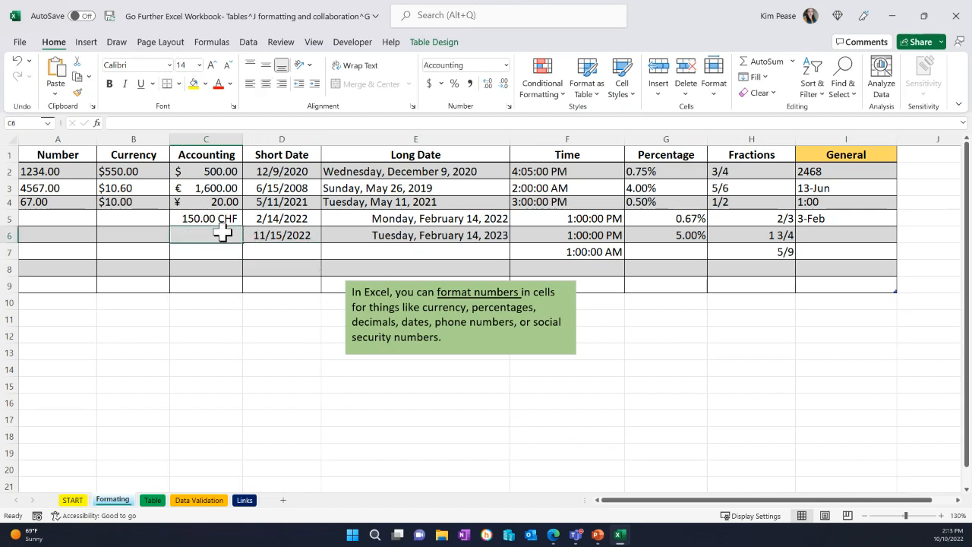
pyautogui.click(131, 221)
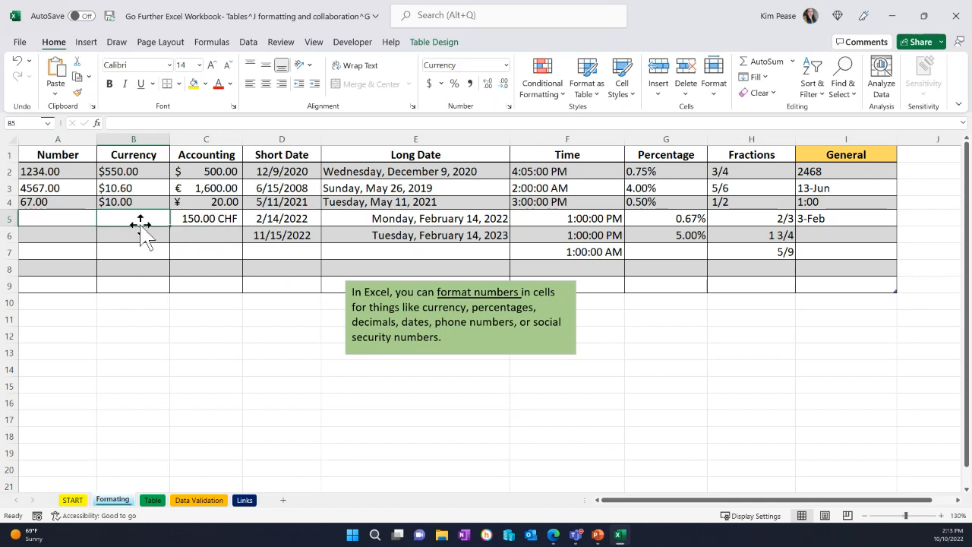
pyautogui.click(142, 236)
pyautogui.click(200, 234)
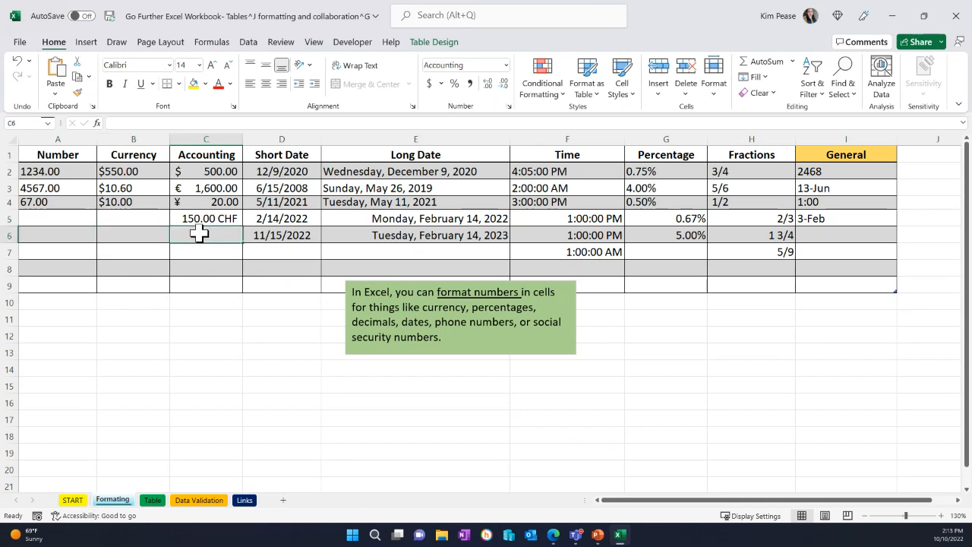
pyautogui.click(126, 173)
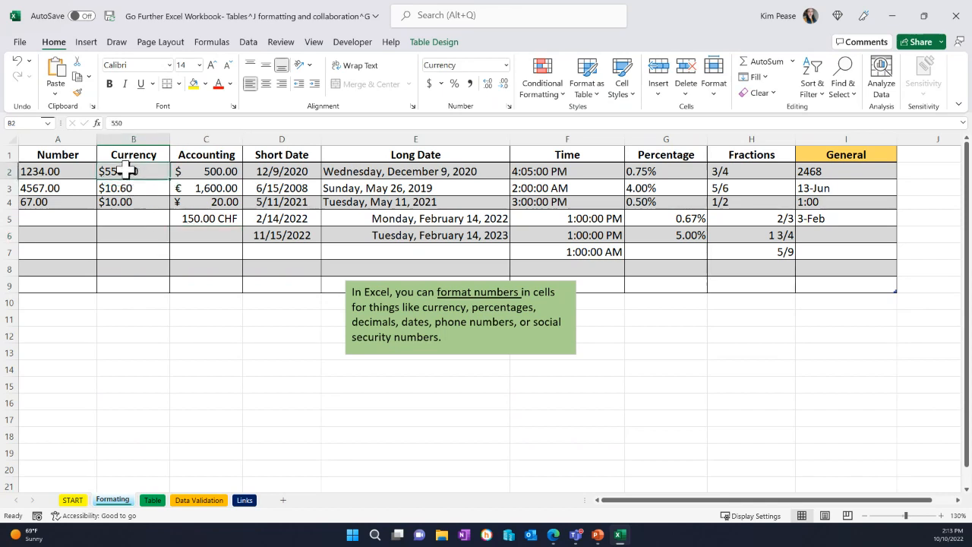
pyautogui.click(192, 171)
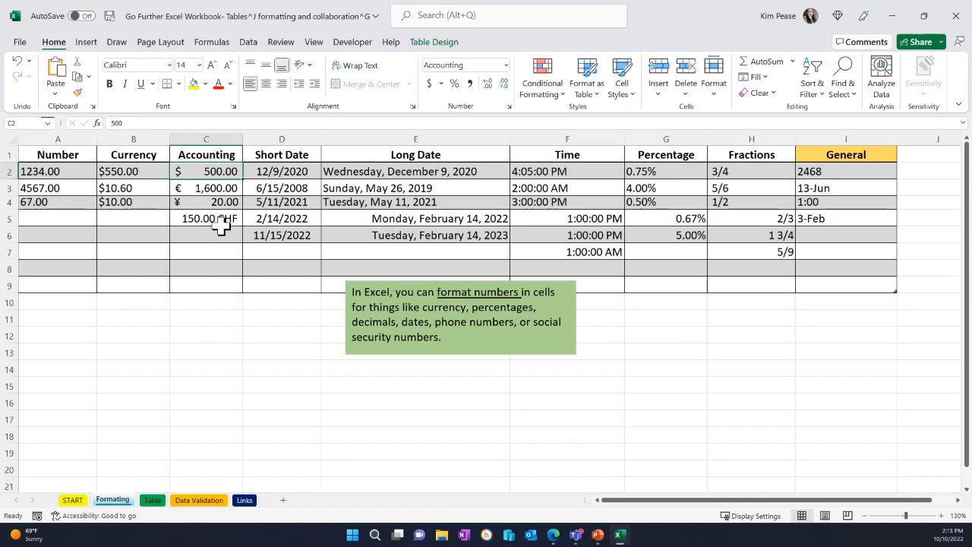
pyautogui.click(214, 225)
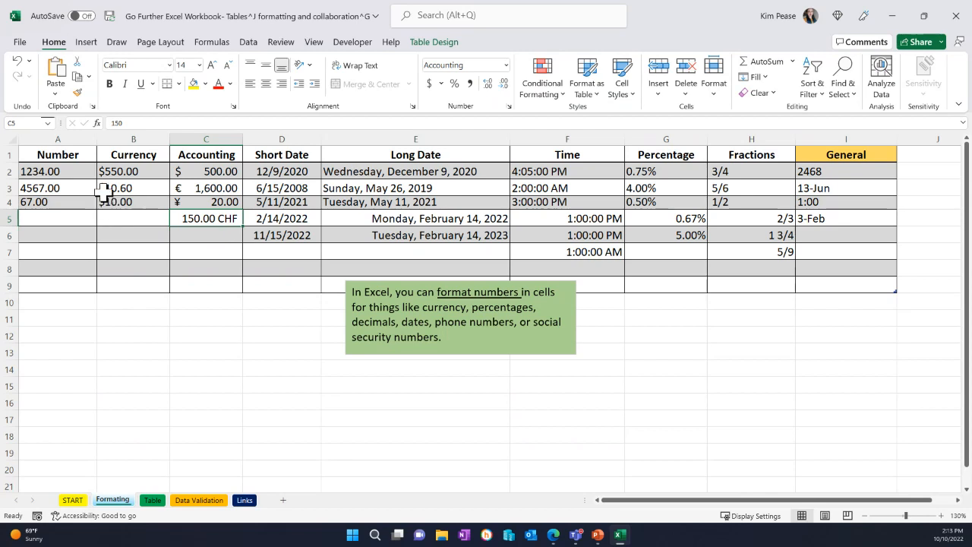
pyautogui.click(144, 175)
pyautogui.click(136, 199)
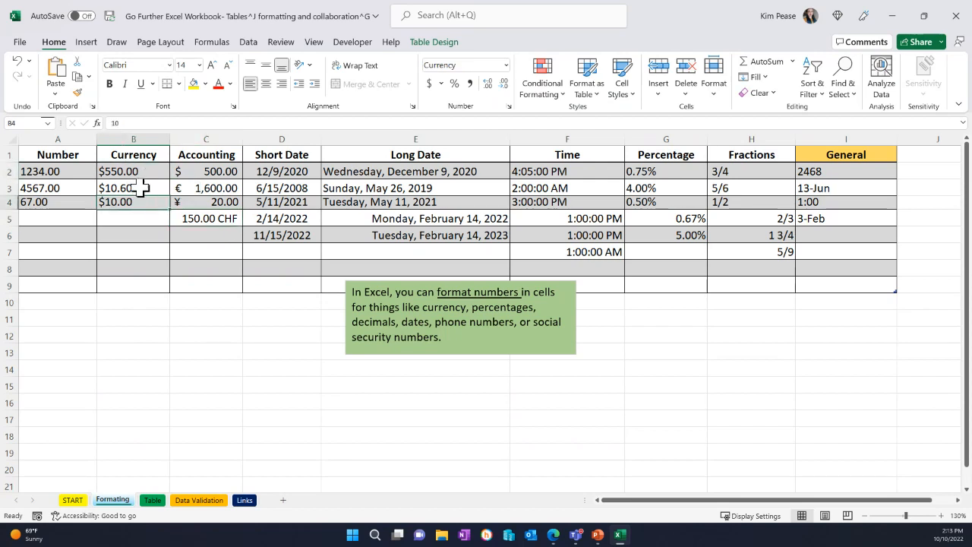
pyautogui.click(142, 188)
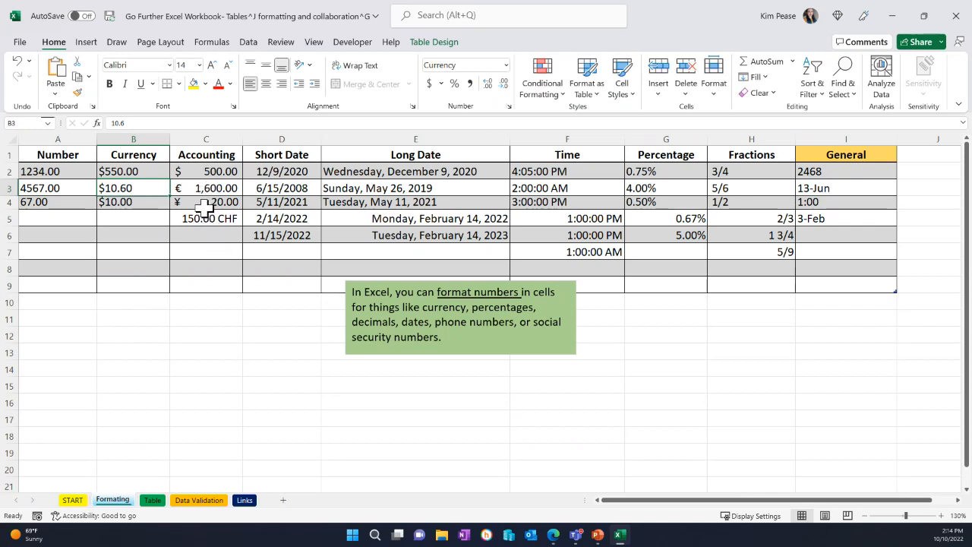
pyautogui.click(204, 202)
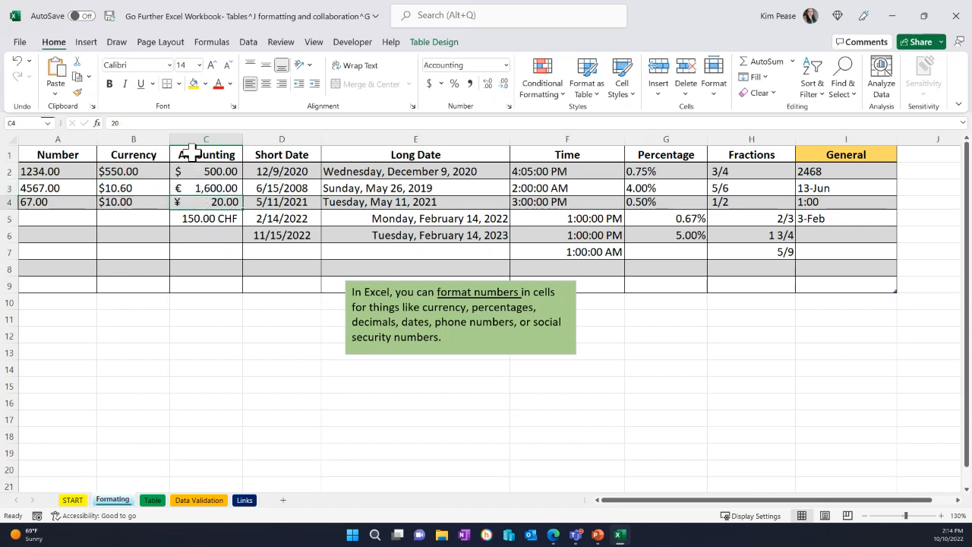
pyautogui.click(131, 170)
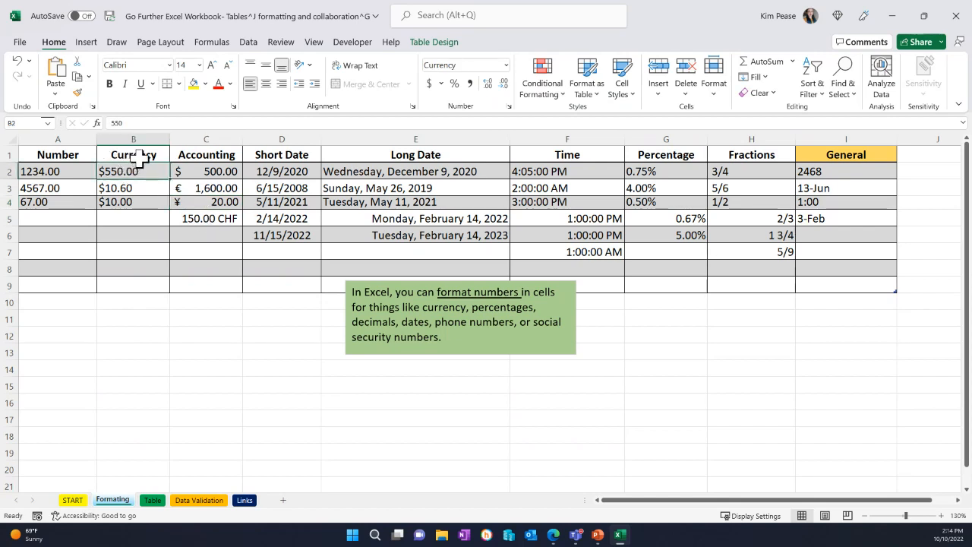
pyautogui.click(135, 221)
# Try the Euro accounting format on cell B4 in the Currency column, and set the cell back to Currency
pyautogui.click(134, 202)
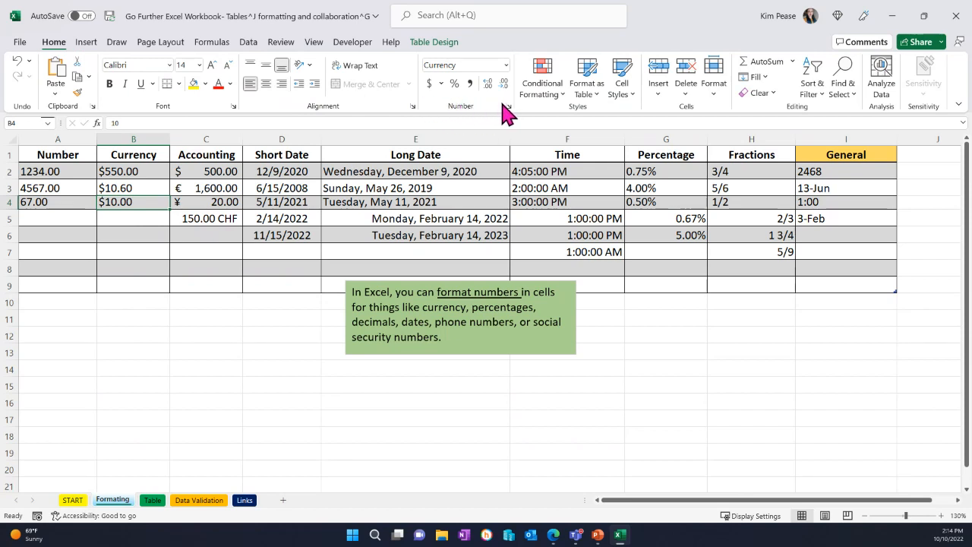
pyautogui.click(440, 84)
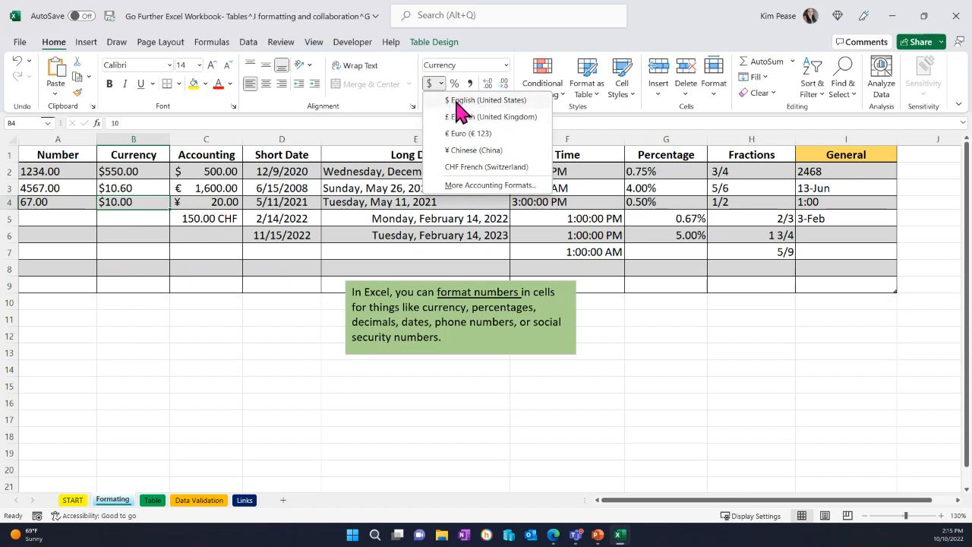
pyautogui.click(465, 135)
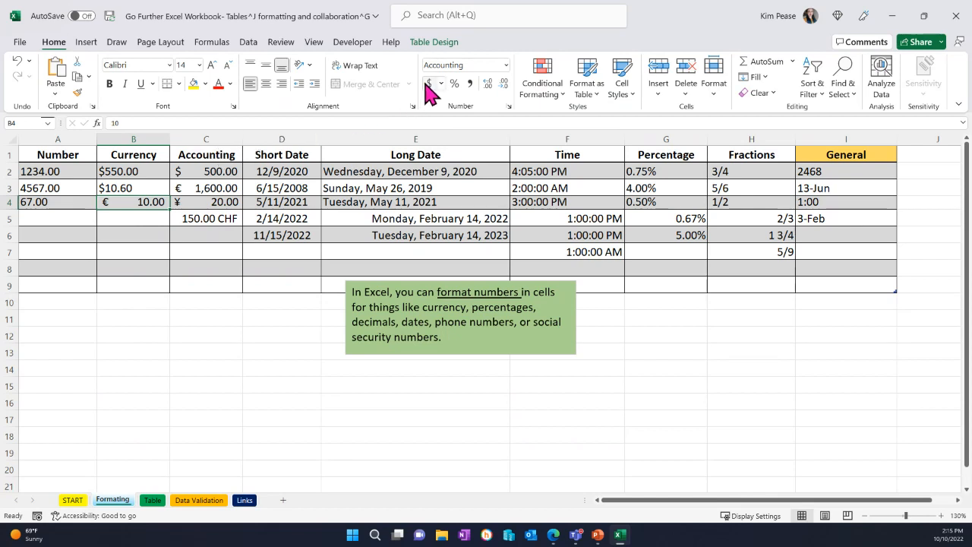
pyautogui.click(505, 64)
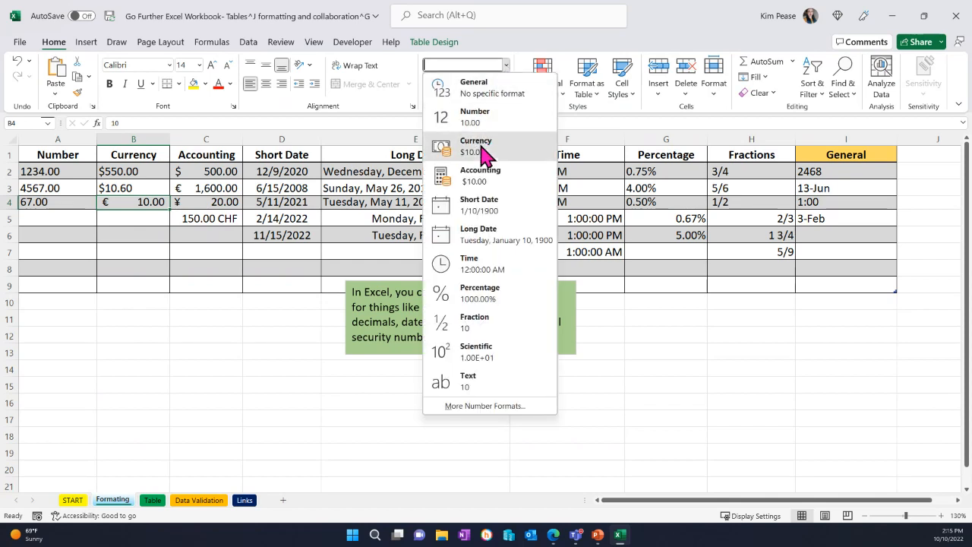
pyautogui.click(478, 144)
# Enter 12.46 in cell A5 of the Number column
pyautogui.click(125, 218)
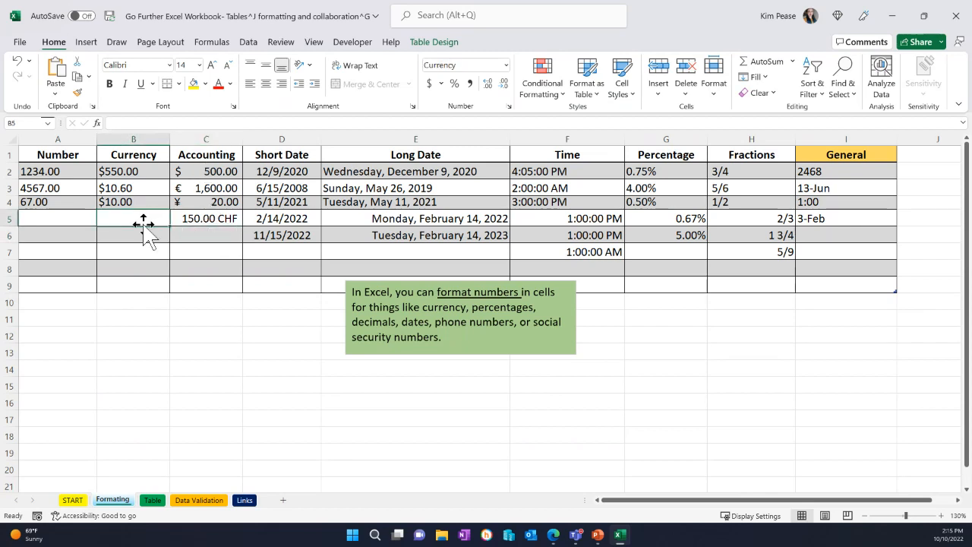
pyautogui.click(42, 217)
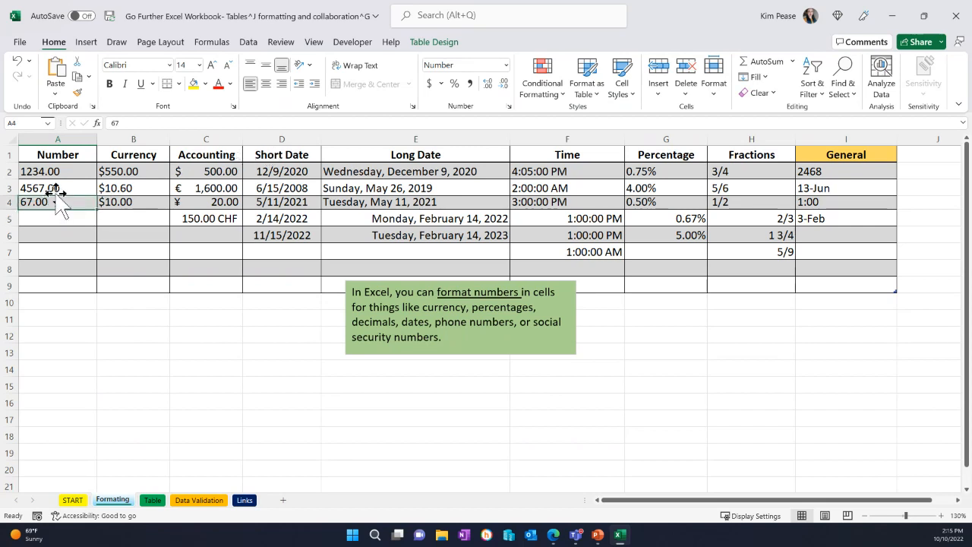
pyautogui.click(79, 171)
pyautogui.moveTo(80, 170)
pyautogui.mouseDown()
pyautogui.moveTo(72, 220)
pyautogui.moveTo(76, 167)
pyautogui.mouseUp()
pyautogui.click(53, 218)
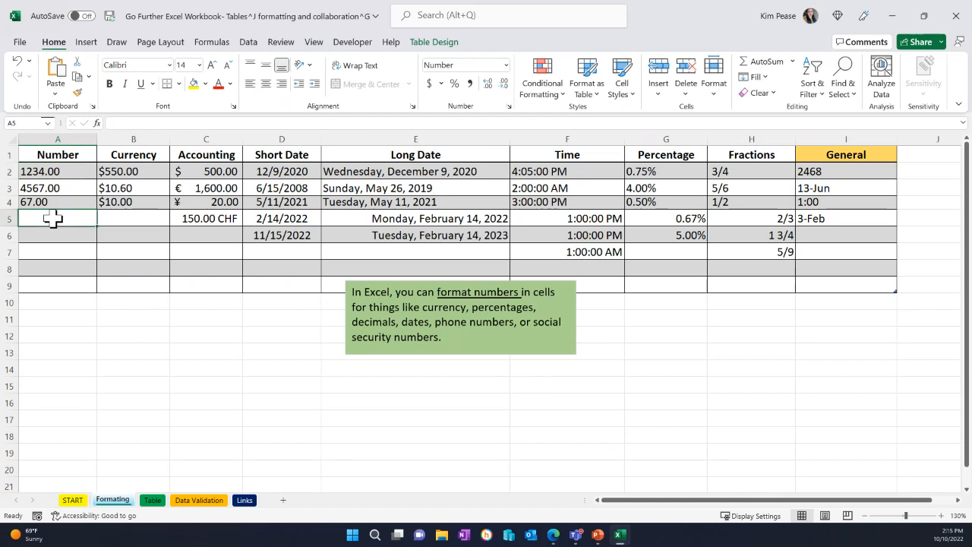
pyautogui.write('12')
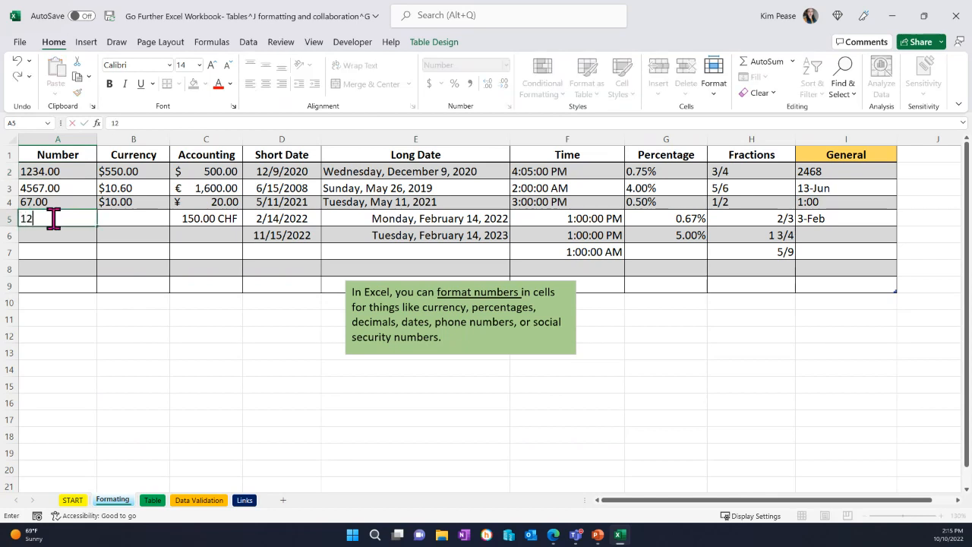
pyautogui.write('.46')
pyautogui.press('Return')
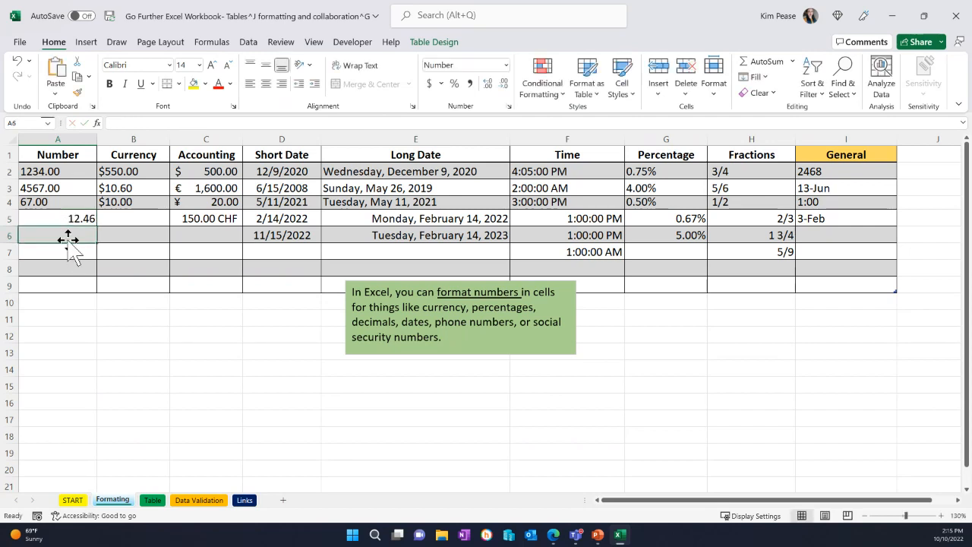
# Enter 12.987 in cell A6 of the Number column
pyautogui.write('12')
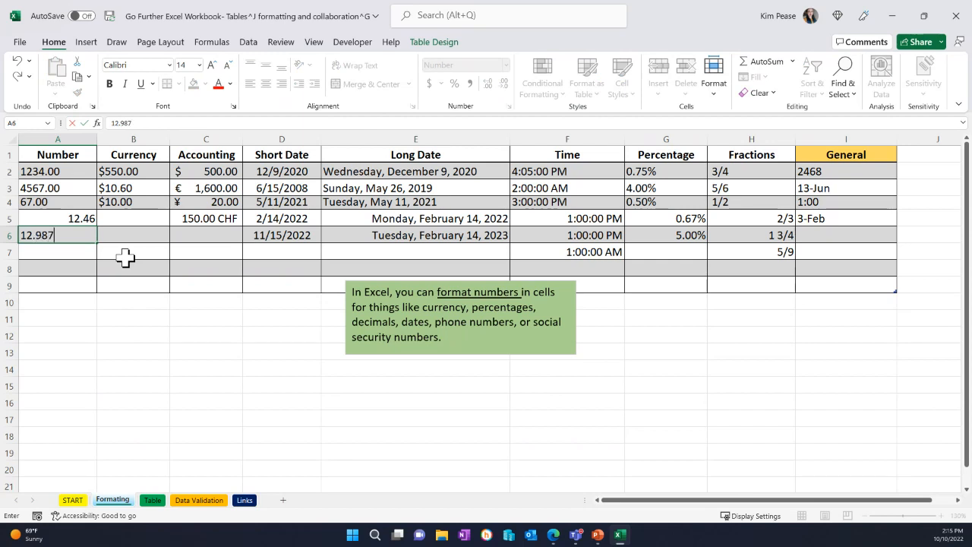
pyautogui.write('.987')
pyautogui.click(66, 238)
pyautogui.click(65, 218)
# Try showing the Number column values in A2:A6 with three to five decimal places, and return them to two
pyautogui.moveTo(70, 175); pyautogui.dragTo(85, 239)
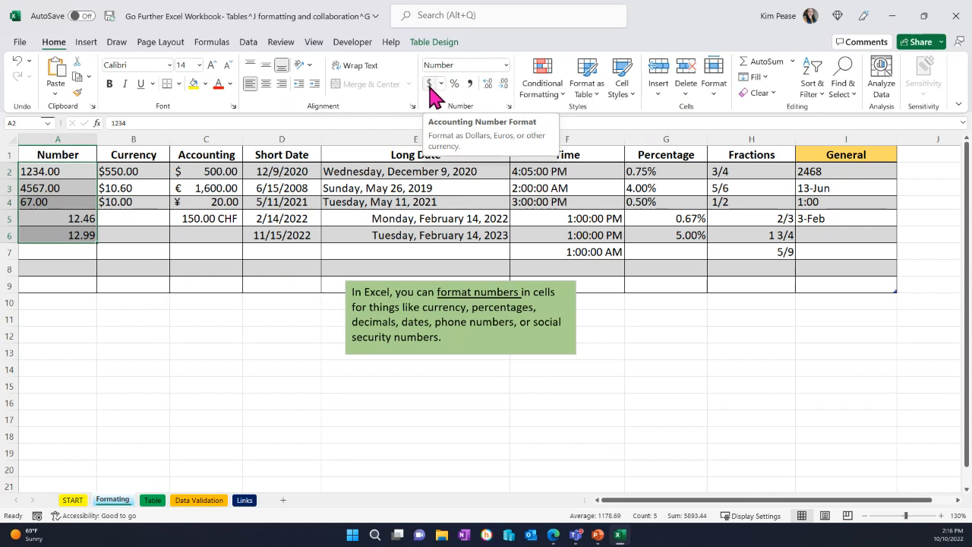
pyautogui.click(488, 83)
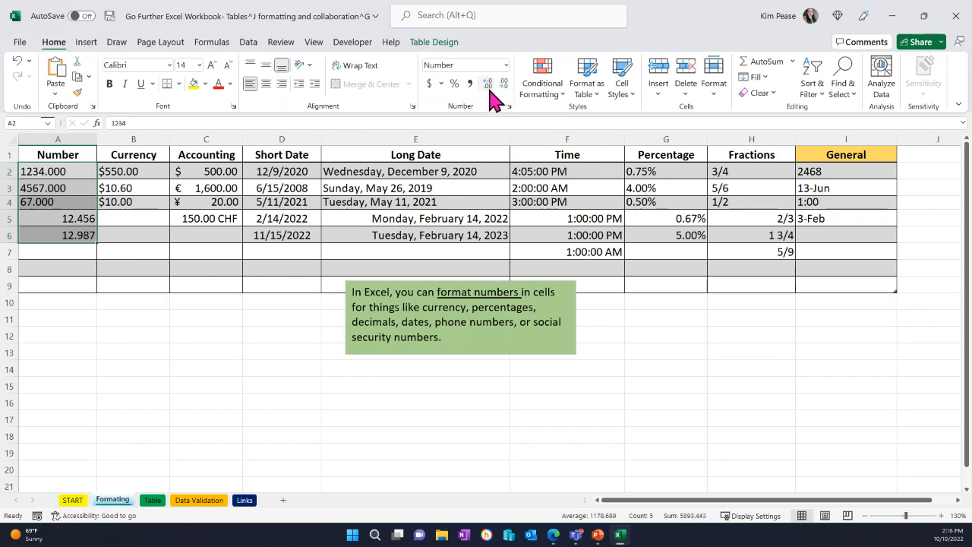
pyautogui.click(489, 83)
pyautogui.click(488, 83)
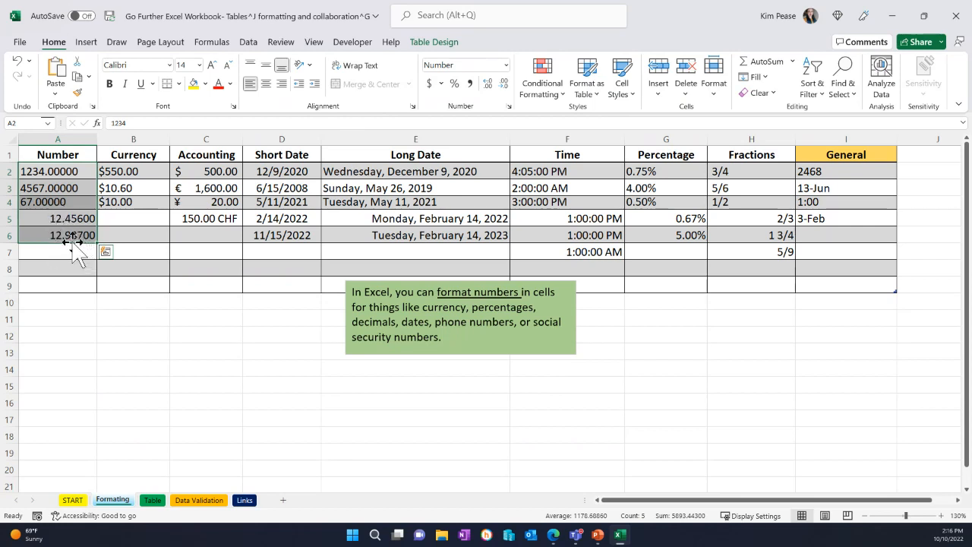
pyautogui.click(504, 84)
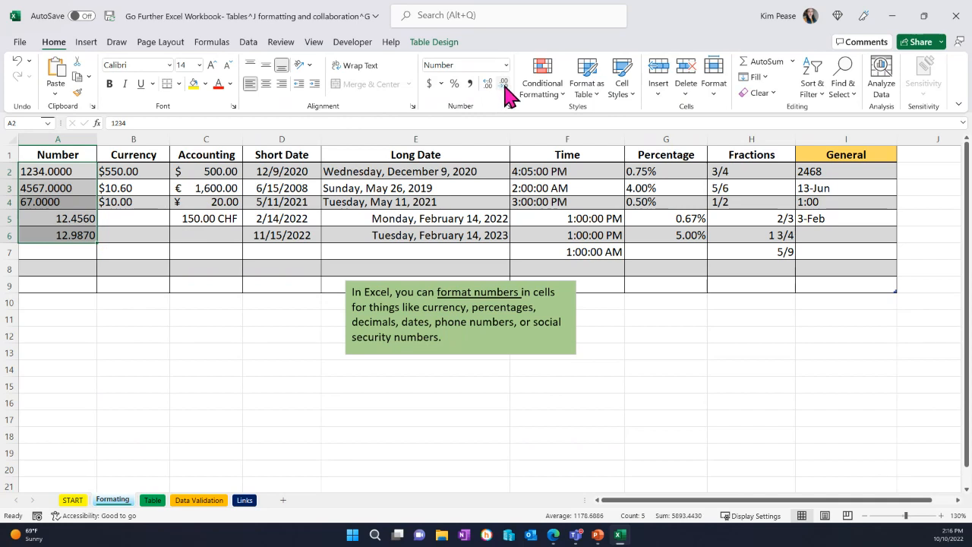
pyautogui.click(505, 85)
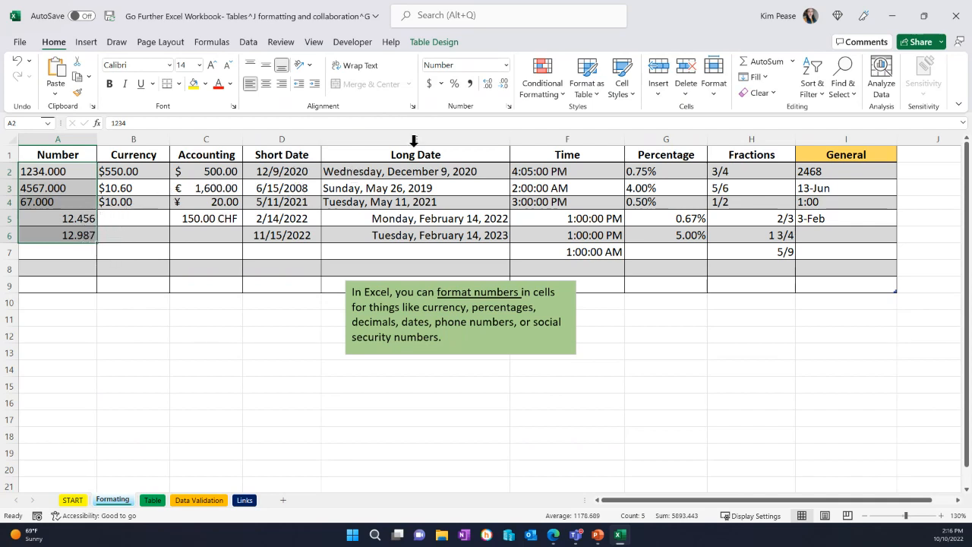
pyautogui.click(506, 86)
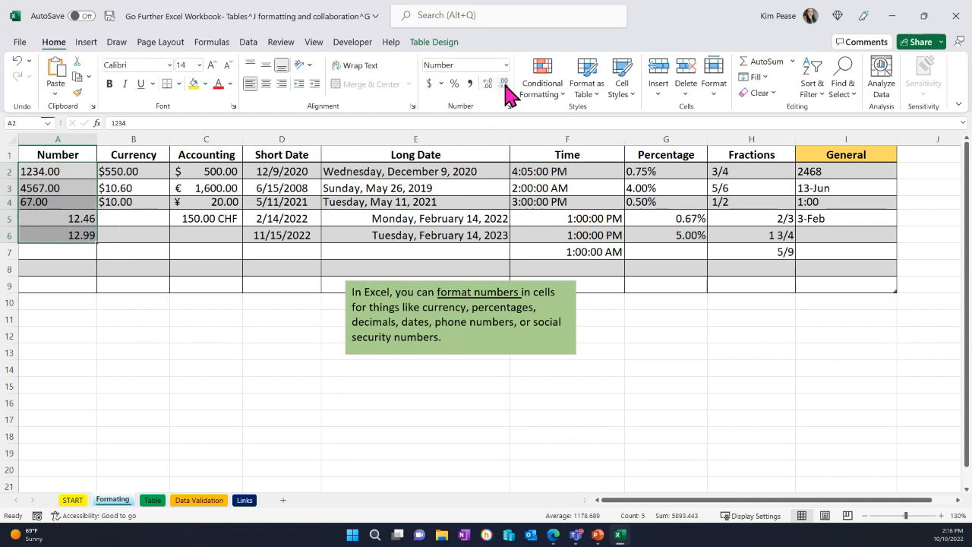
pyautogui.click(488, 85)
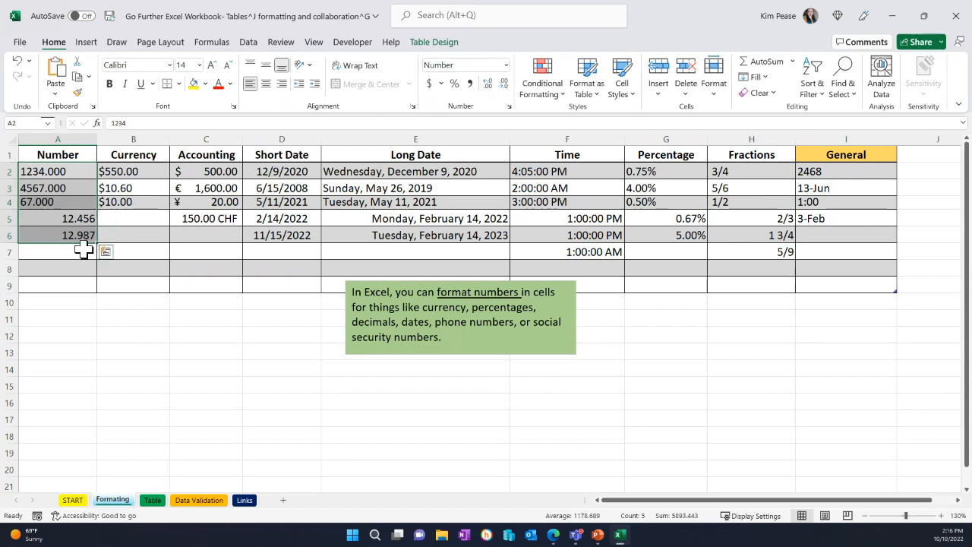
pyautogui.click(503, 85)
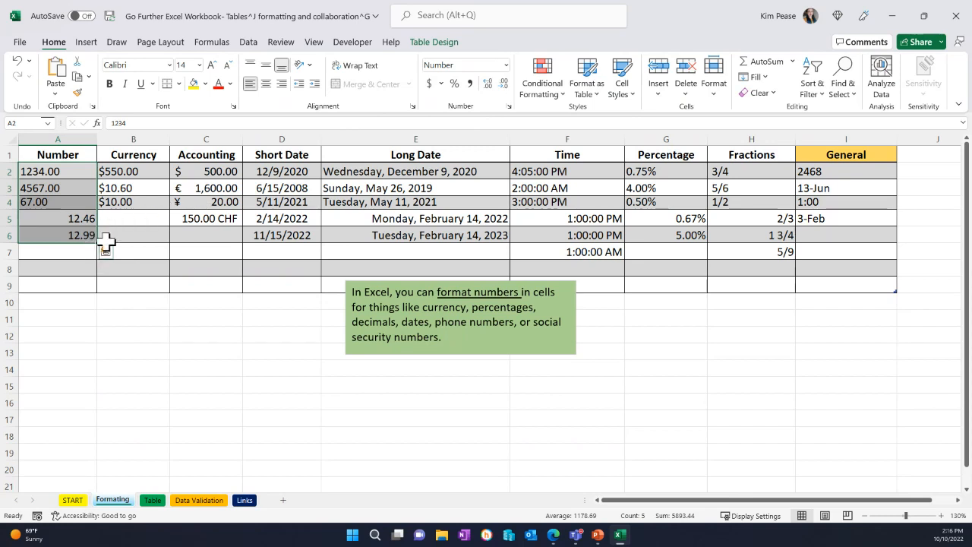
# Show the Number column values in A2:A6 as whole numbers without decimal places
pyautogui.click(502, 84)
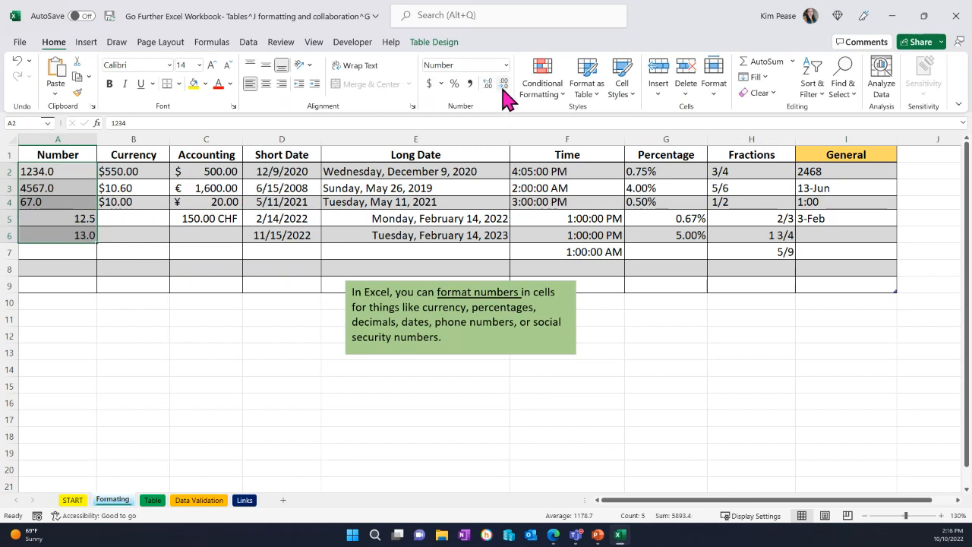
pyautogui.click(502, 84)
pyautogui.click(488, 84)
pyautogui.click(504, 87)
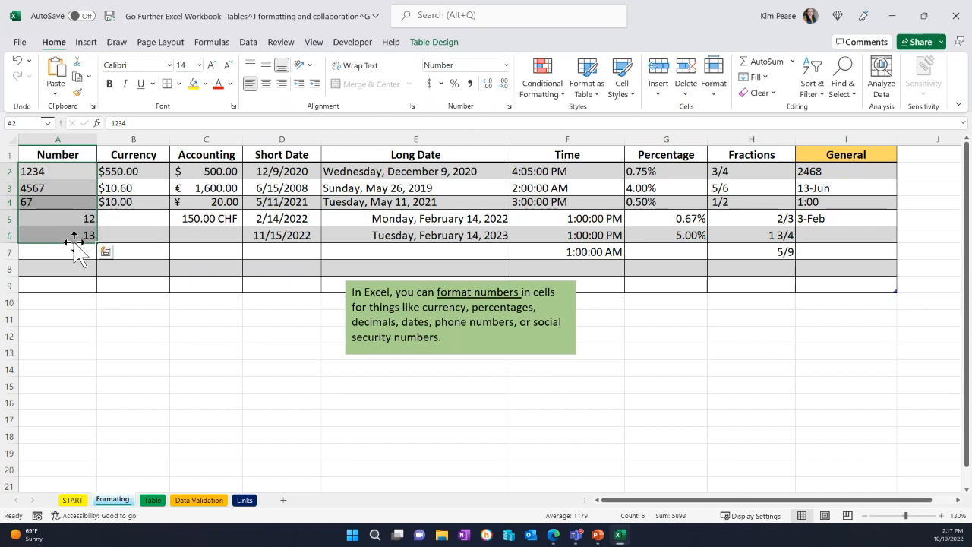
pyautogui.click(118, 233)
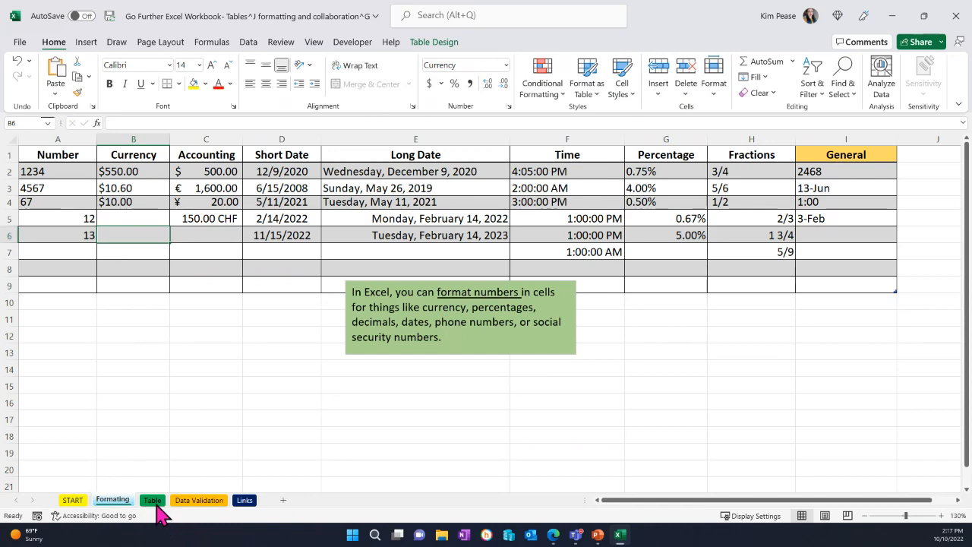
# On the Table sheet, apply the Number format to the Customer Survey scores in E2:E17
pyautogui.click(154, 502)
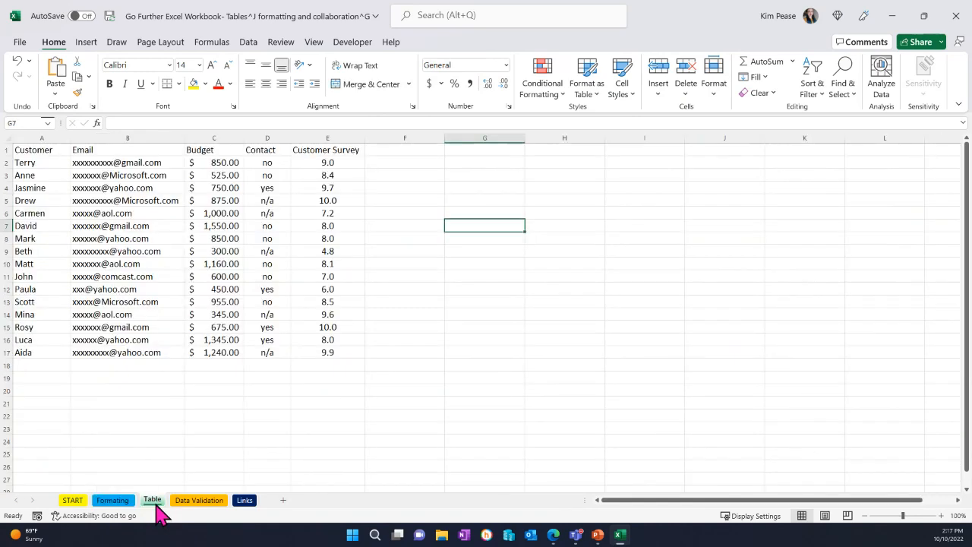
pyautogui.click(219, 440)
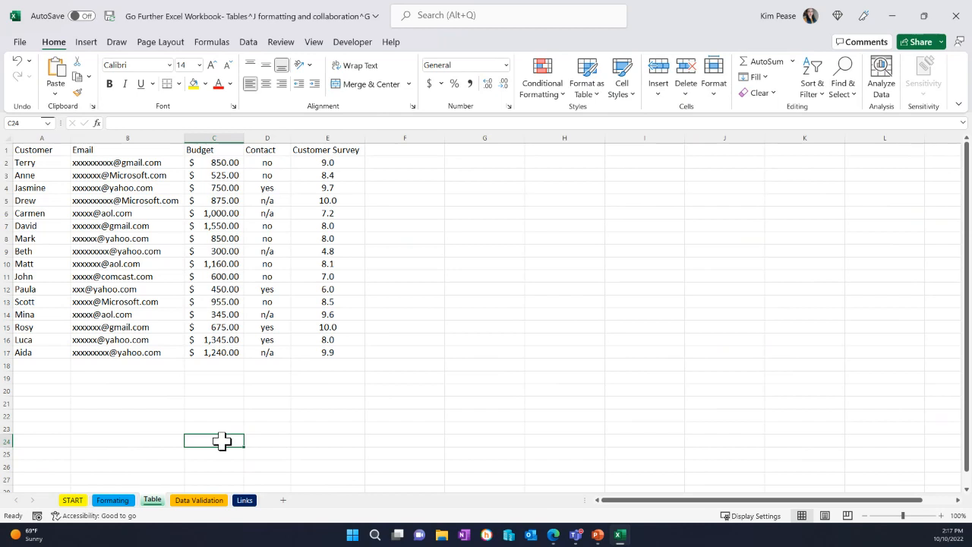
pyautogui.click(340, 342)
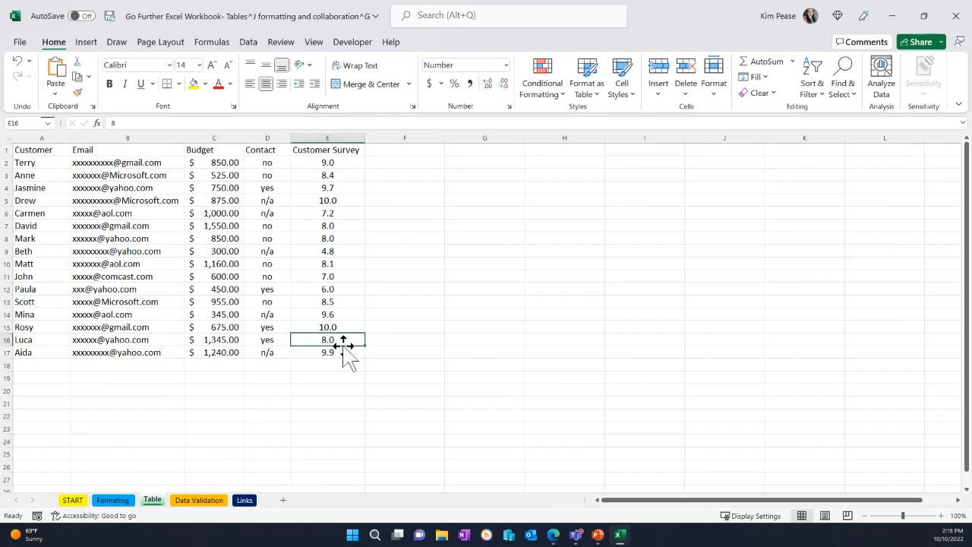
pyautogui.click(344, 354)
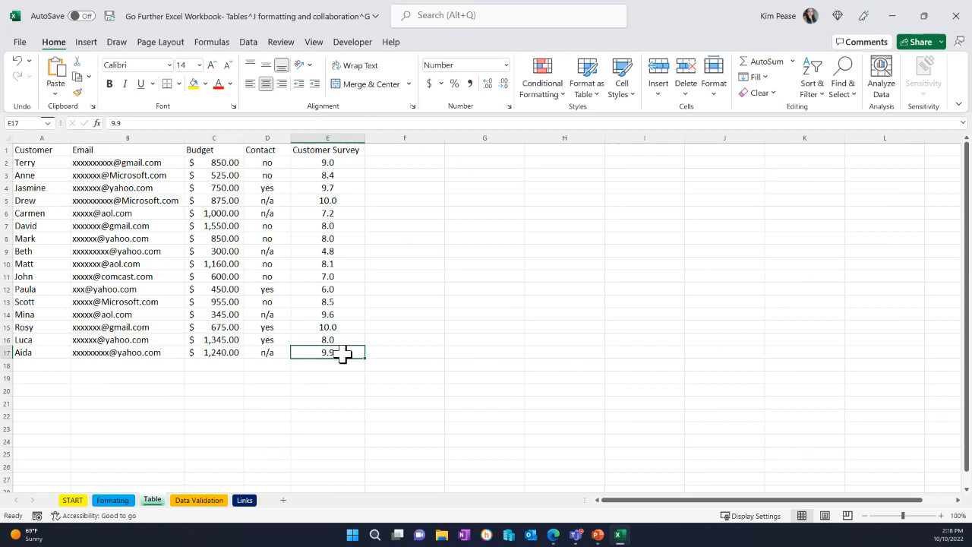
pyautogui.moveTo(344, 354); pyautogui.dragTo(344, 166)
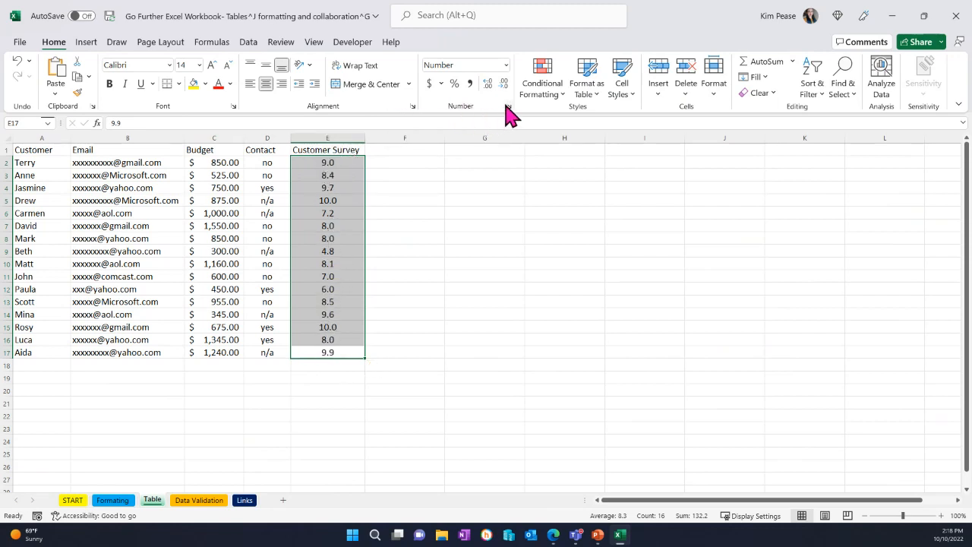
pyautogui.click(506, 66)
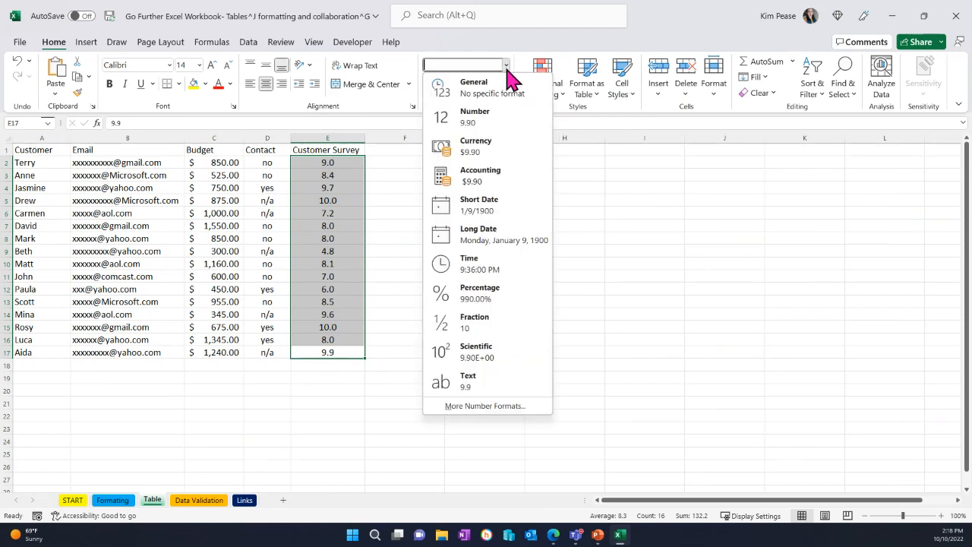
pyautogui.click(501, 129)
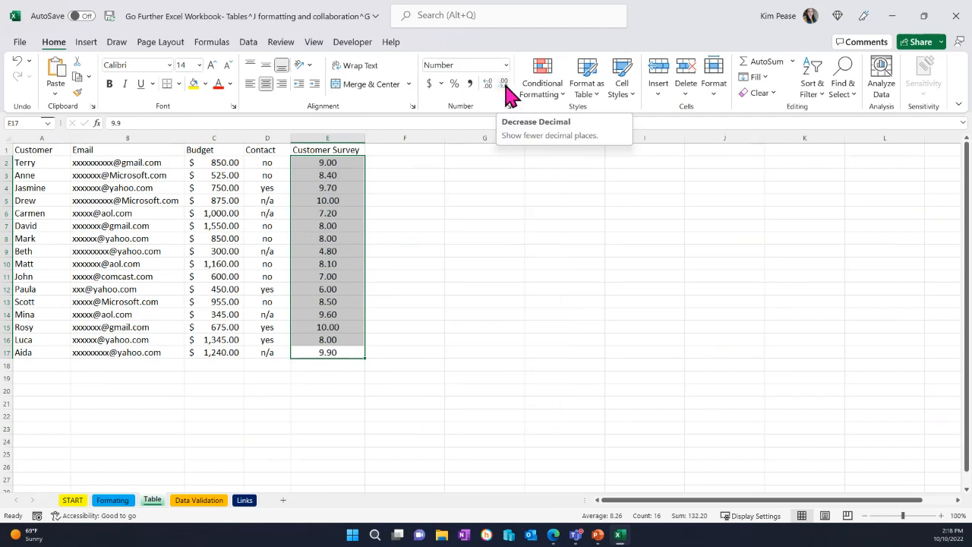
# Remove all decimal places from the Customer Survey scores, briefly trying one decimal place for comparison
pyautogui.click(506, 84)
pyautogui.click(505, 84)
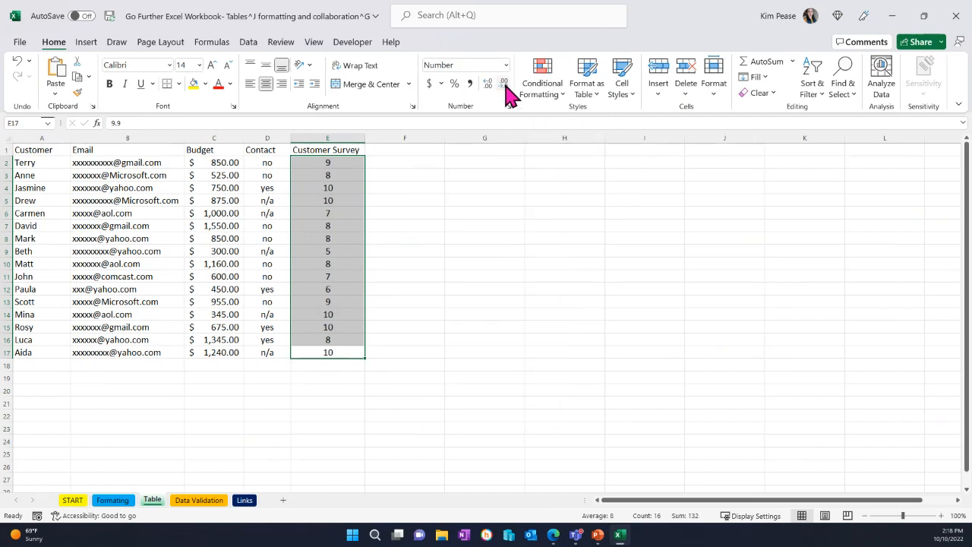
pyautogui.click(488, 85)
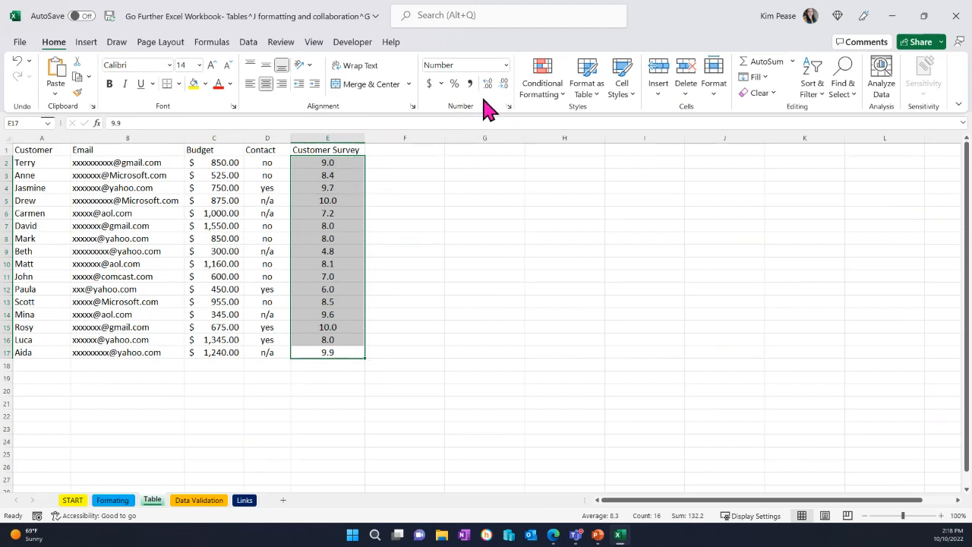
pyautogui.click(504, 83)
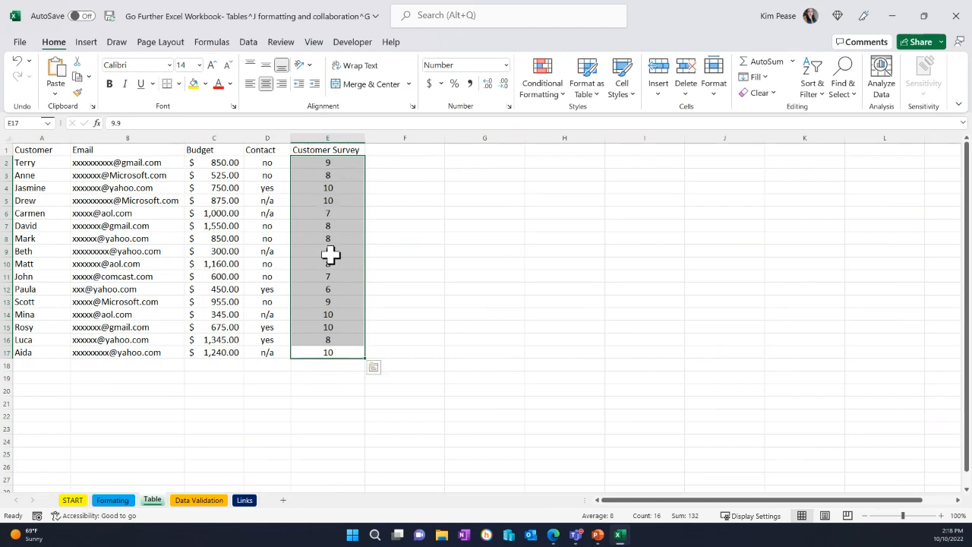
pyautogui.click(413, 246)
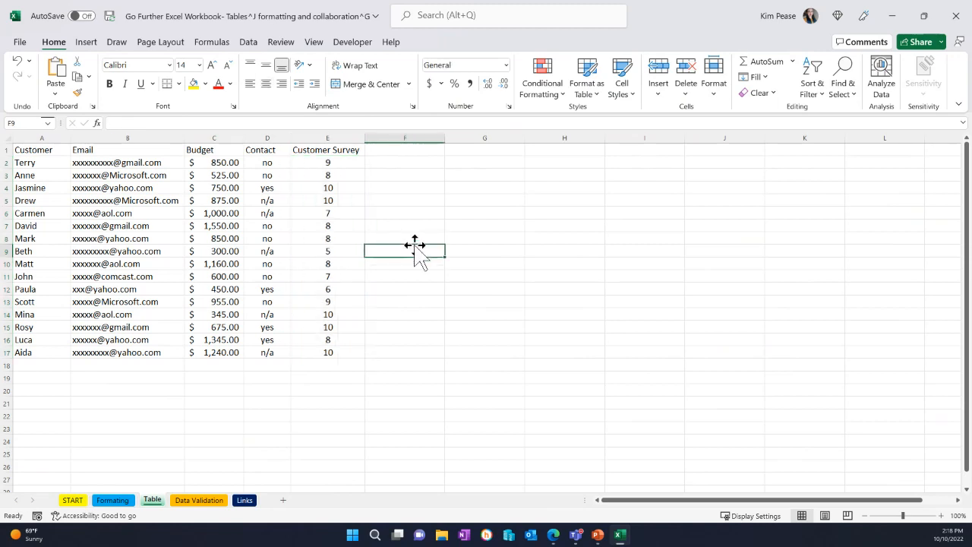
# Apply the Currency format to the Budget amounts in C2:C17
pyautogui.click(234, 162)
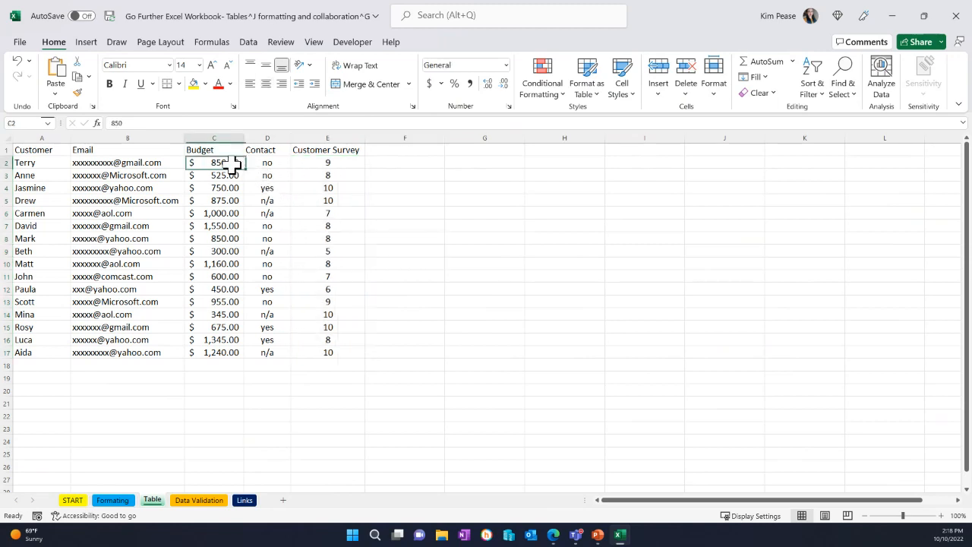
pyautogui.moveTo(228, 161); pyautogui.dragTo(217, 351)
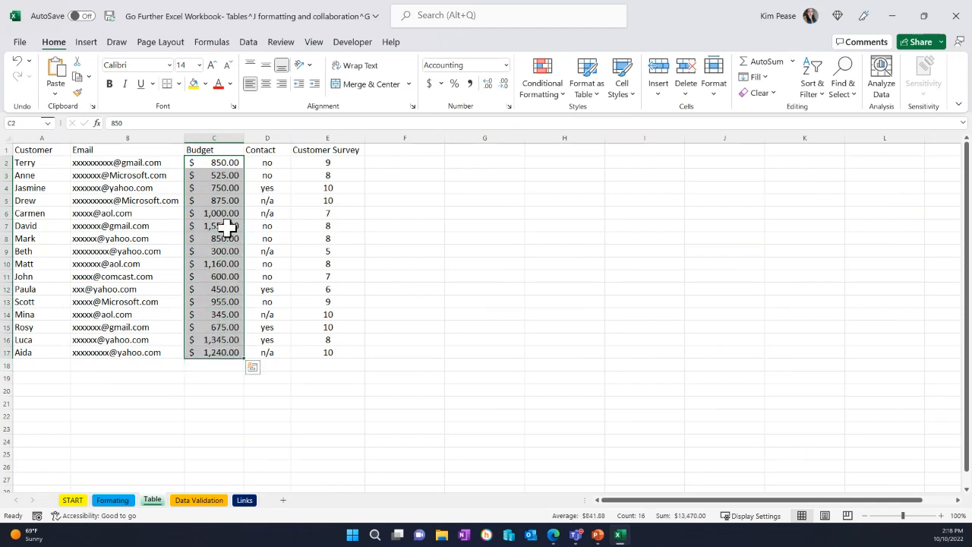
pyautogui.click(506, 67)
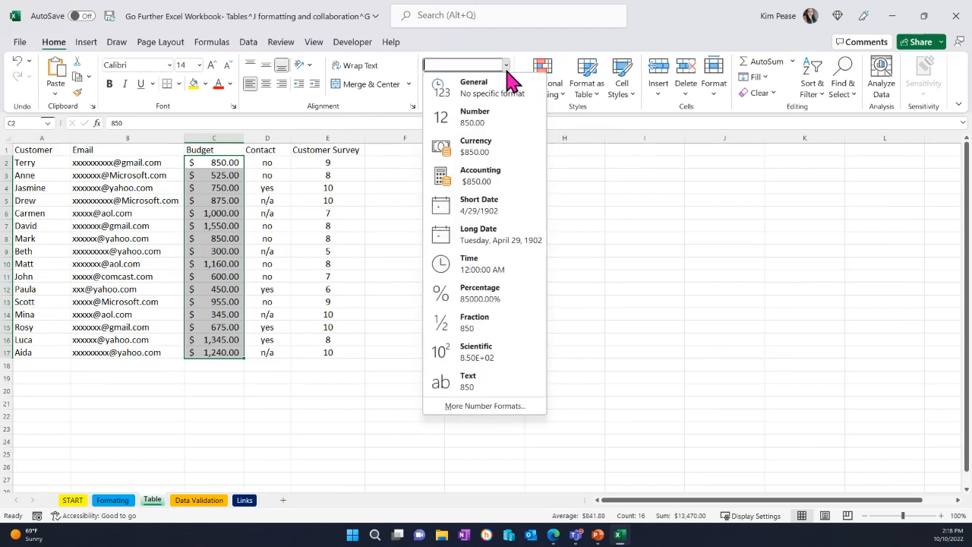
pyautogui.click(503, 148)
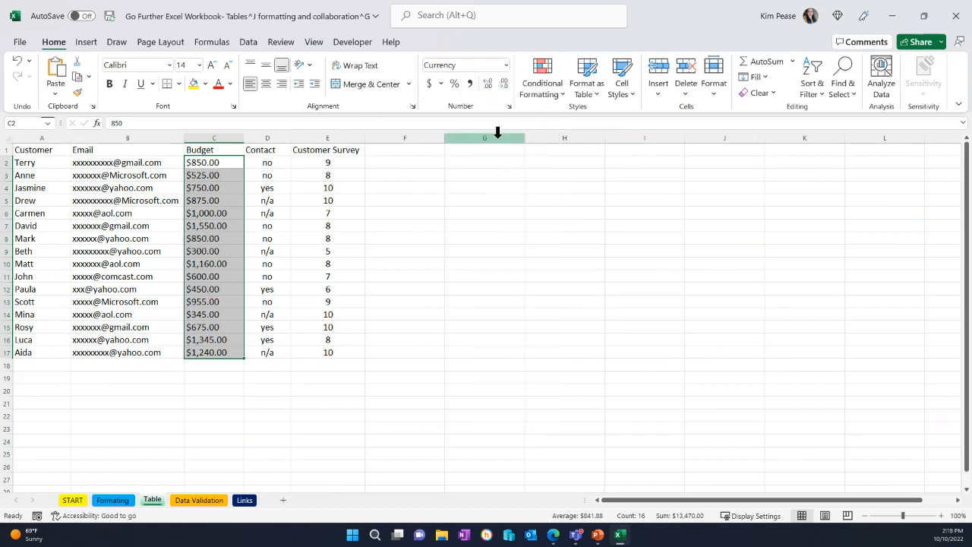
# Show the Budget amounts in whole dollars without decimal places, briefly restoring two decimals for comparison
pyautogui.click(505, 90)
pyautogui.click(505, 90)
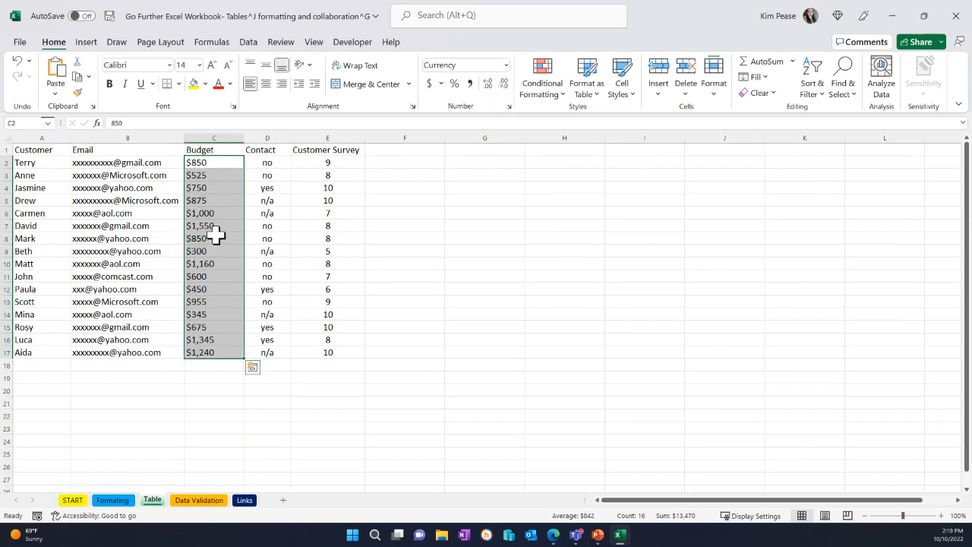
pyautogui.click(489, 85)
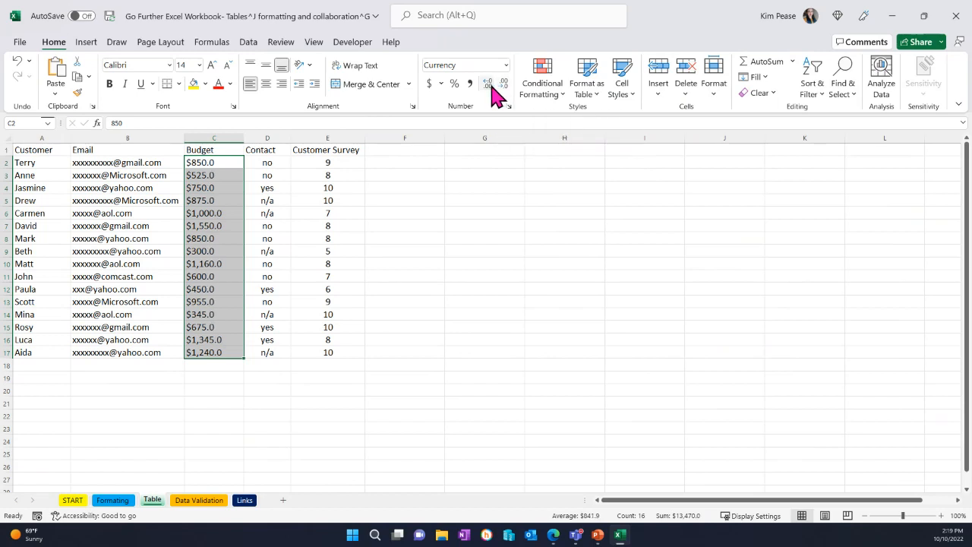
pyautogui.click(489, 85)
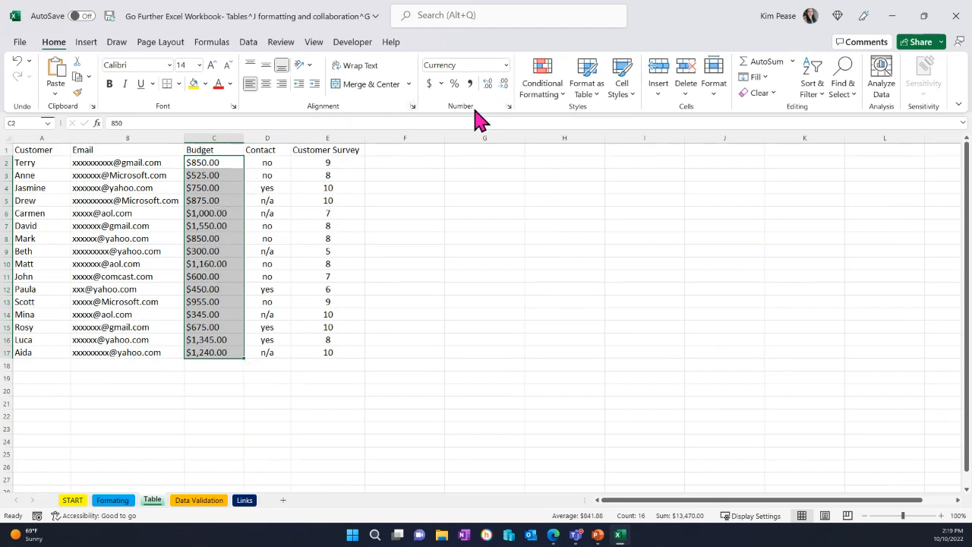
pyautogui.click(502, 84)
pyautogui.click(502, 83)
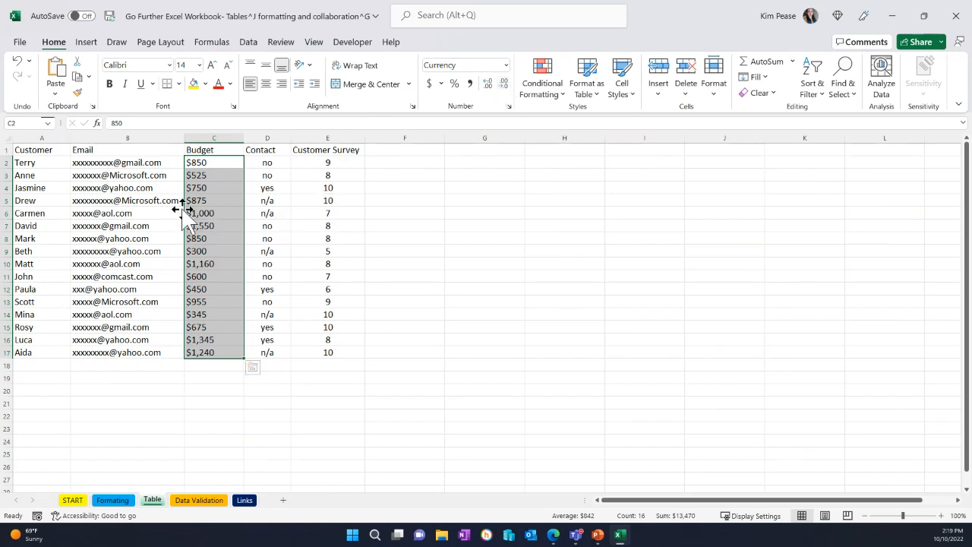
pyautogui.click(206, 367)
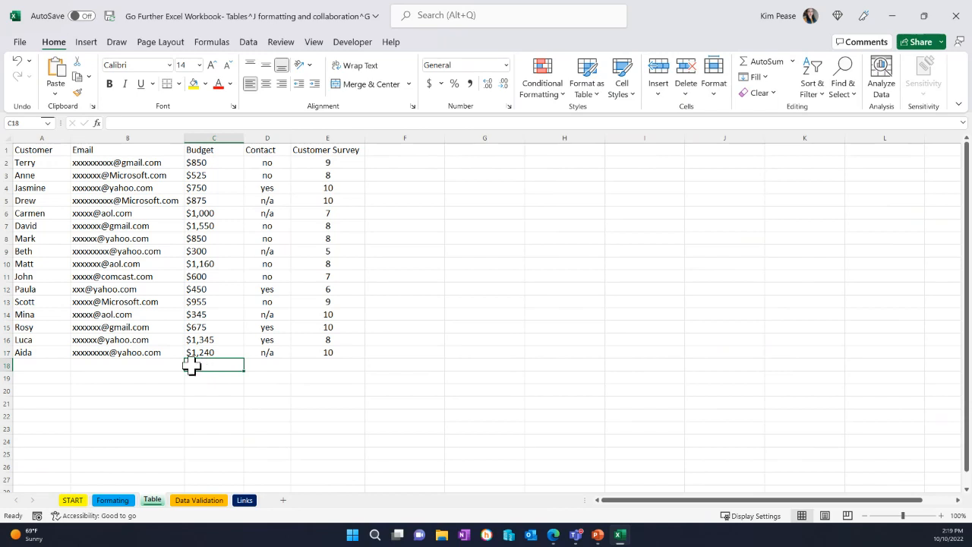
# Apply the Text format to the Customer and Email entries in A2:B17
pyautogui.click(140, 237)
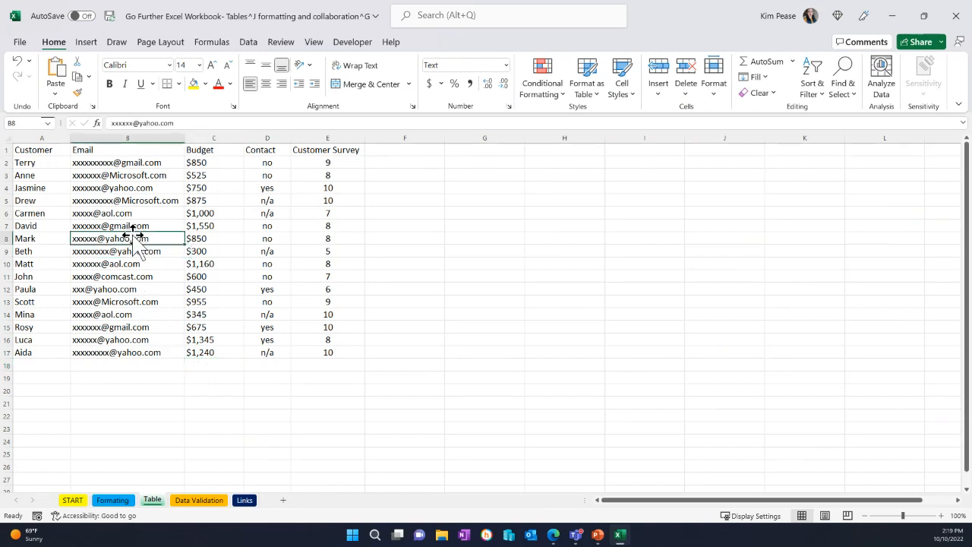
pyautogui.click(44, 227)
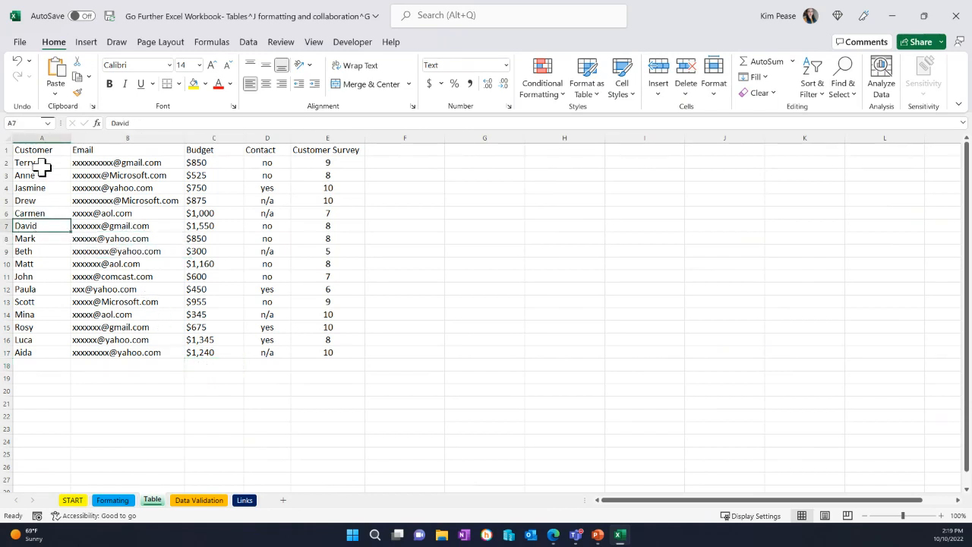
pyautogui.moveTo(42, 163); pyautogui.dragTo(148, 353)
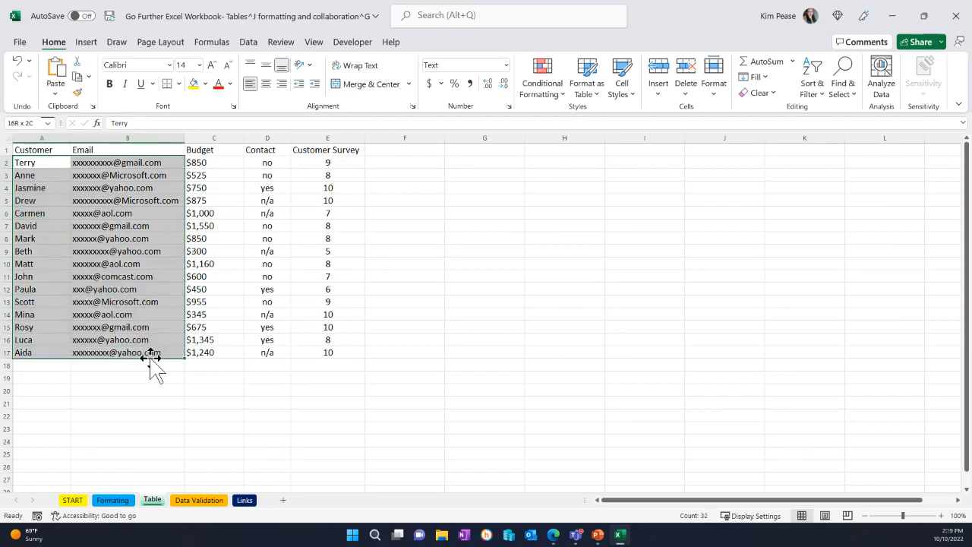
pyautogui.click(505, 66)
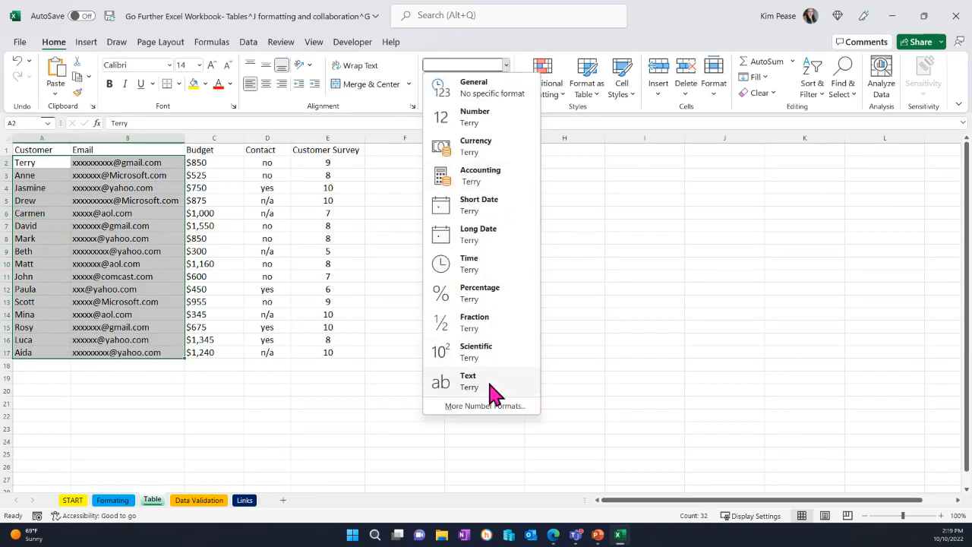
pyautogui.click(490, 391)
pyautogui.click(372, 366)
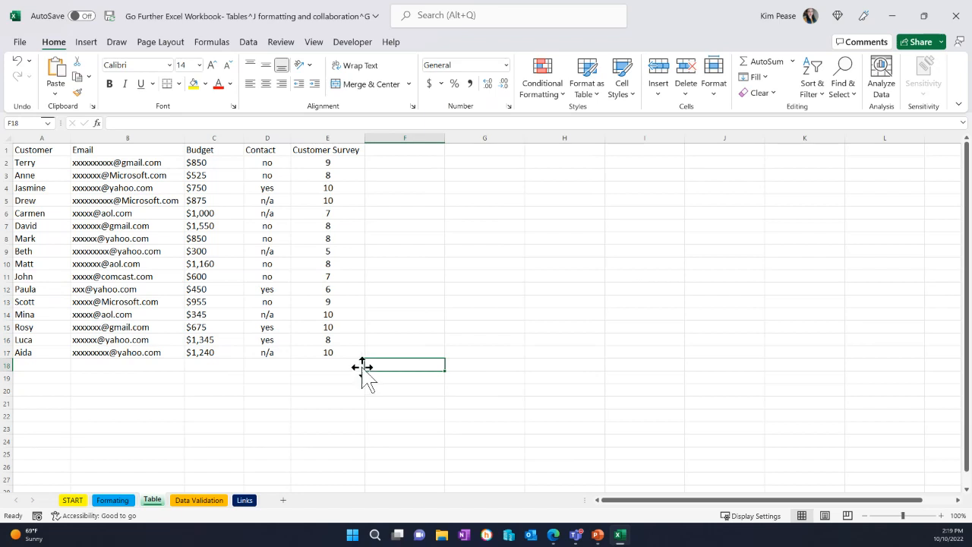
# Convert the data in A1:E17 into a table with headers, using the green style in the third row of the Medium group
pyautogui.click(347, 356)
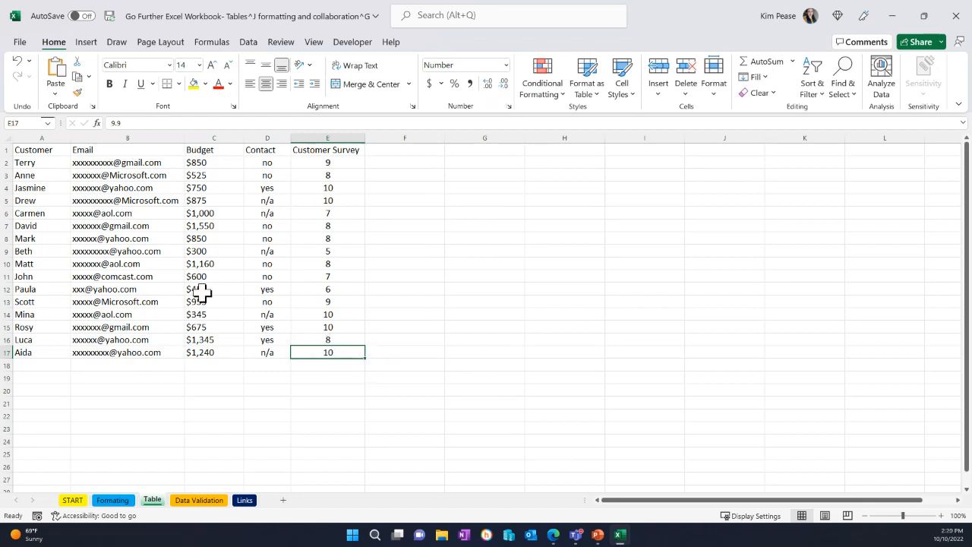
pyautogui.click(20, 149)
pyautogui.moveTo(20, 149); pyautogui.dragTo(316, 352)
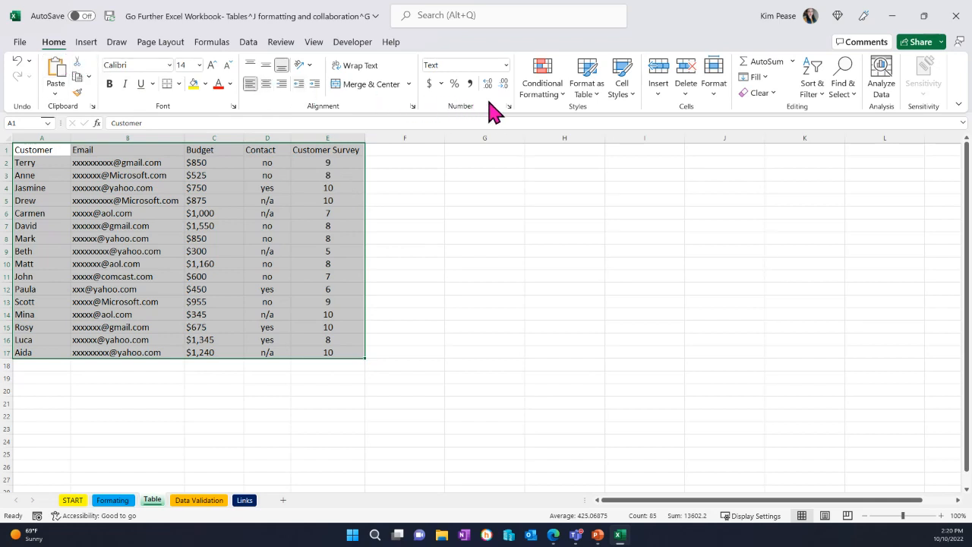
pyautogui.click(591, 106)
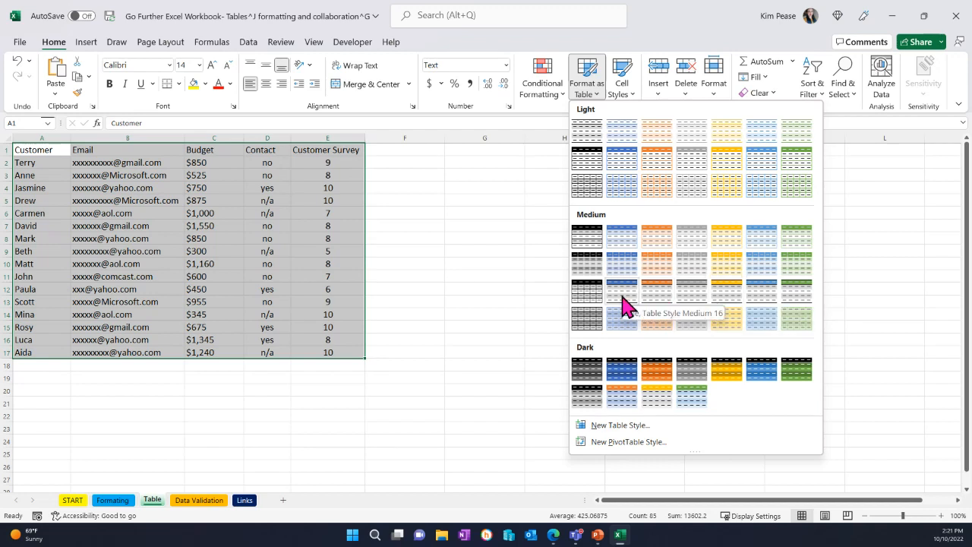
pyautogui.click(802, 299)
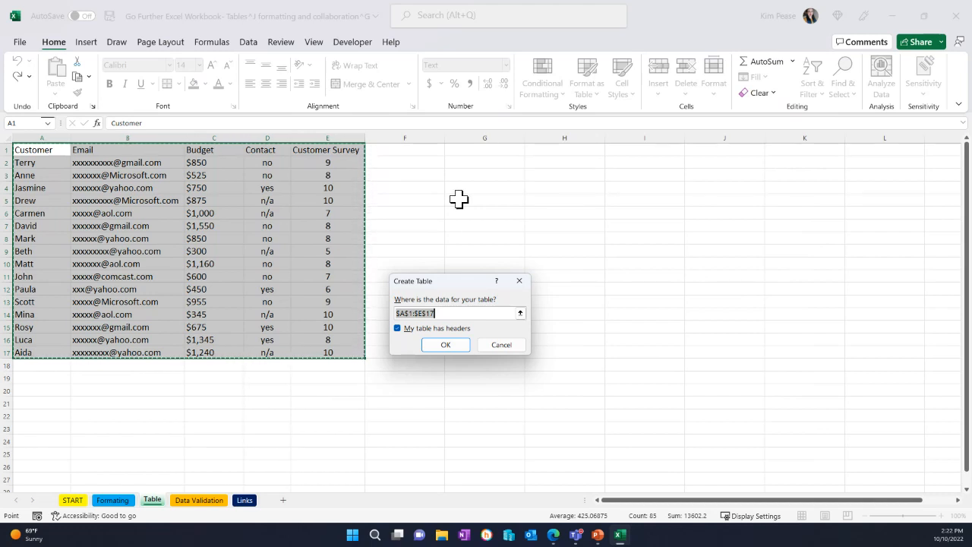
pyautogui.click(435, 349)
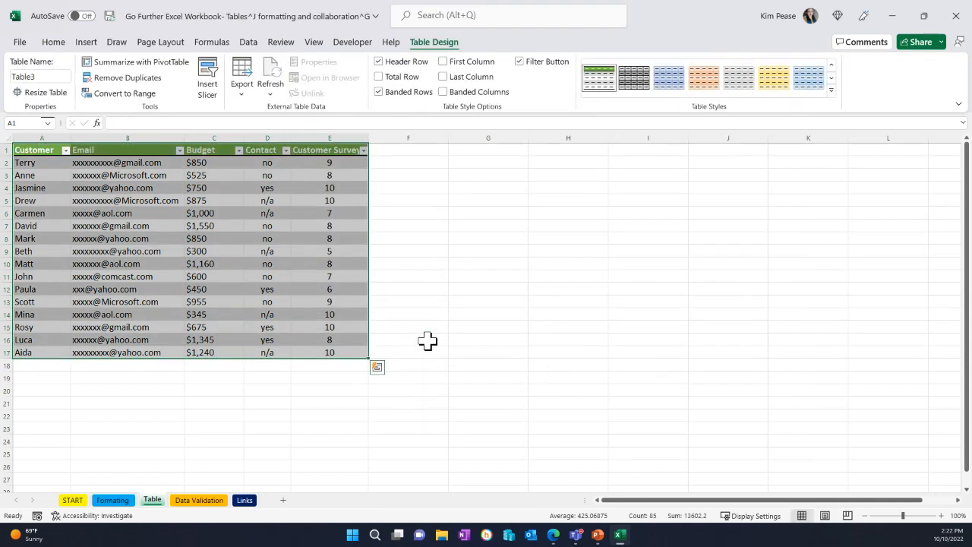
# Select cells inside and outside the table to compare when the table design options are available
pyautogui.click(284, 226)
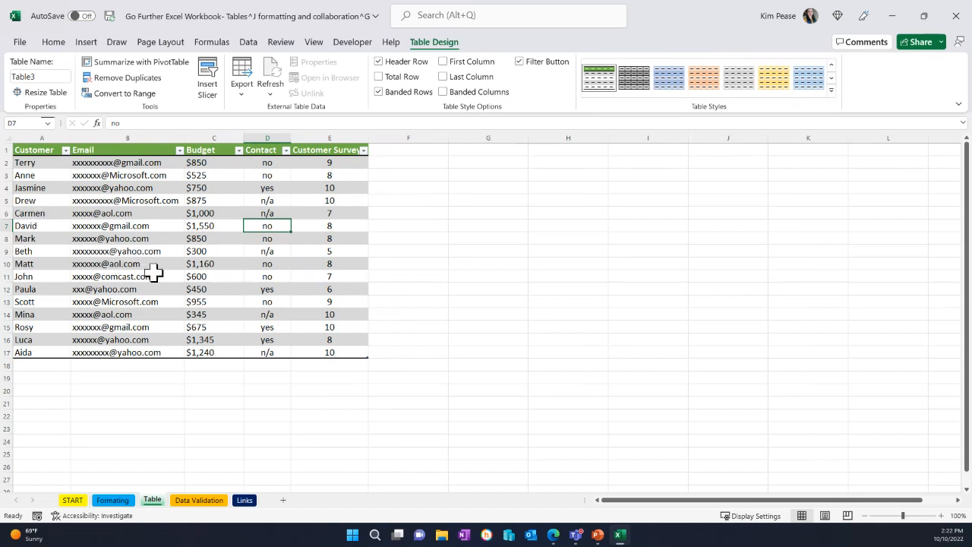
pyautogui.click(421, 201)
pyautogui.click(498, 258)
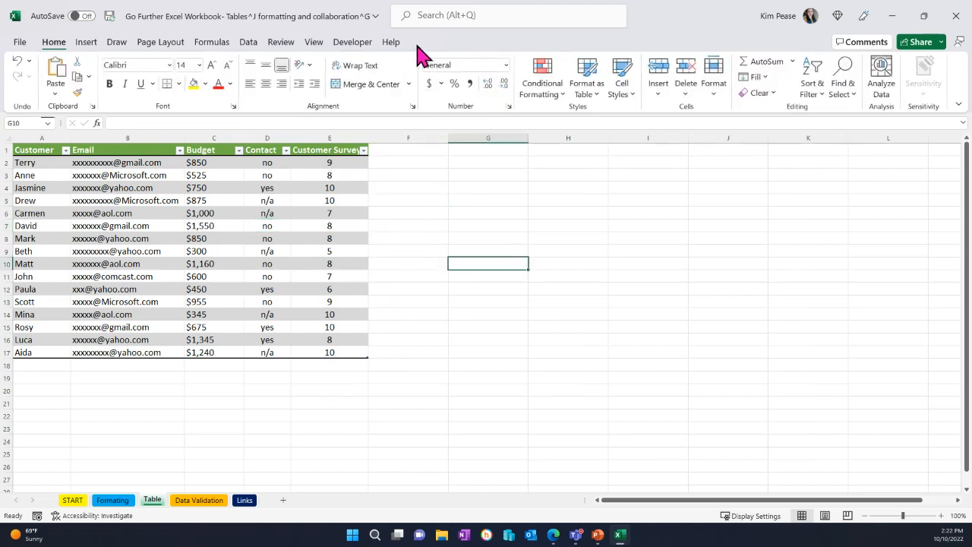
pyautogui.click(332, 213)
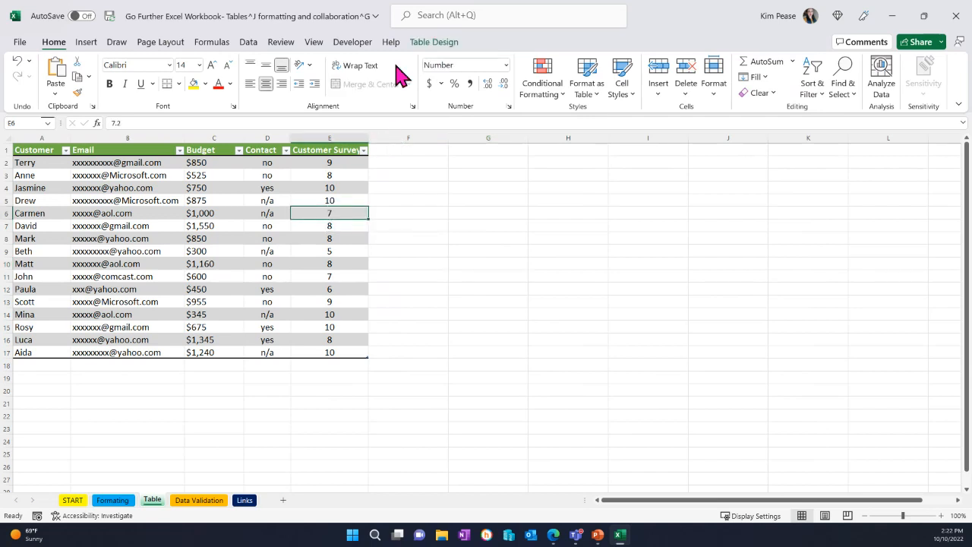
pyautogui.click(486, 250)
pyautogui.click(259, 238)
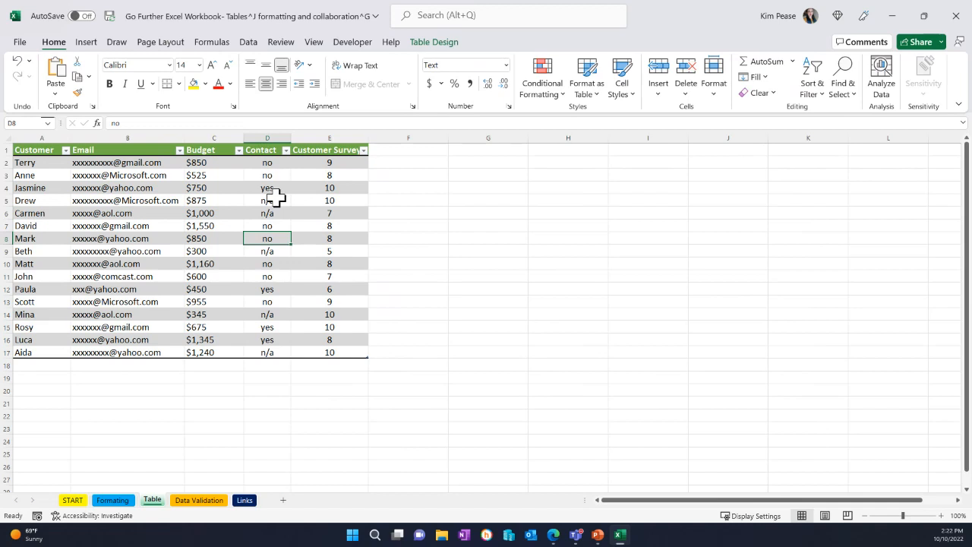
# Try the table without its header row and with the first and last columns emphasized, restoring the original options
pyautogui.click(424, 44)
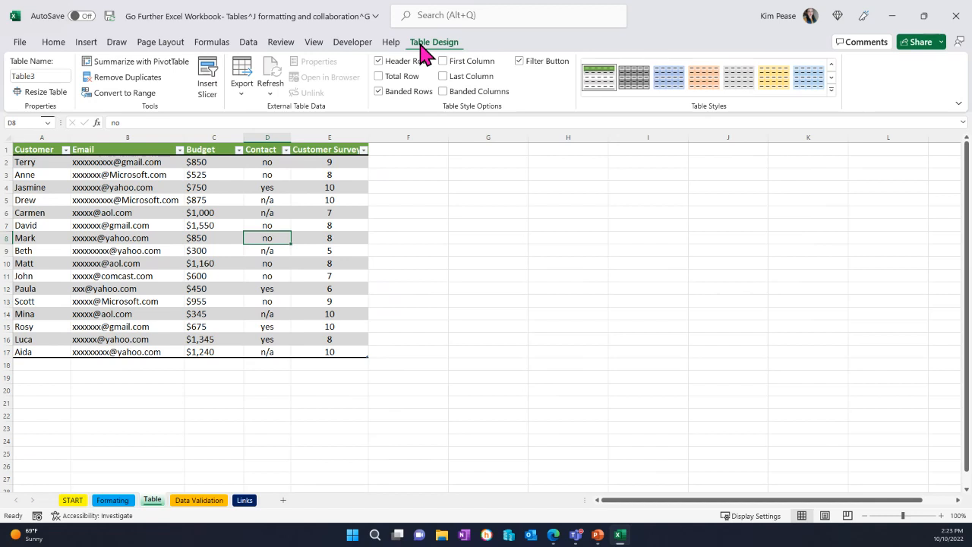
pyautogui.click(379, 62)
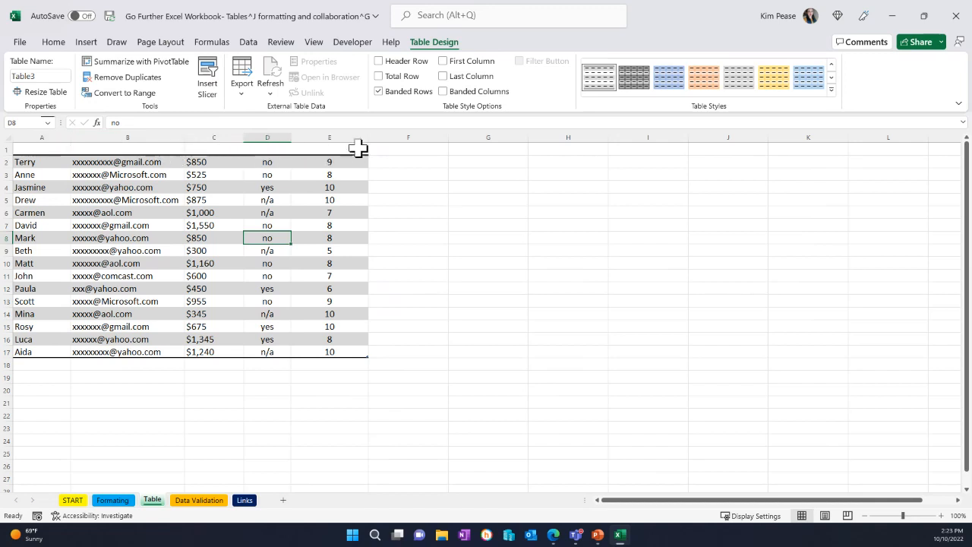
pyautogui.click(443, 61)
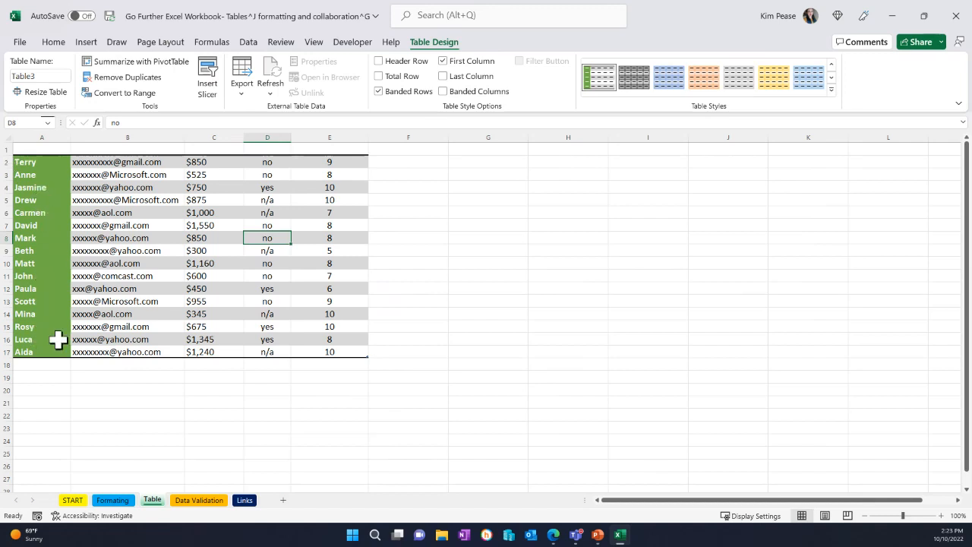
pyautogui.click(449, 61)
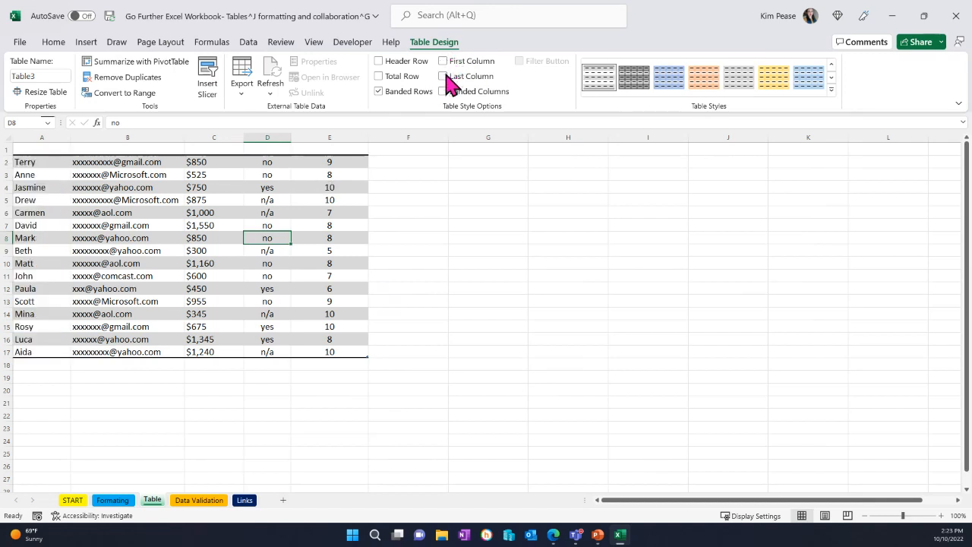
pyautogui.click(446, 76)
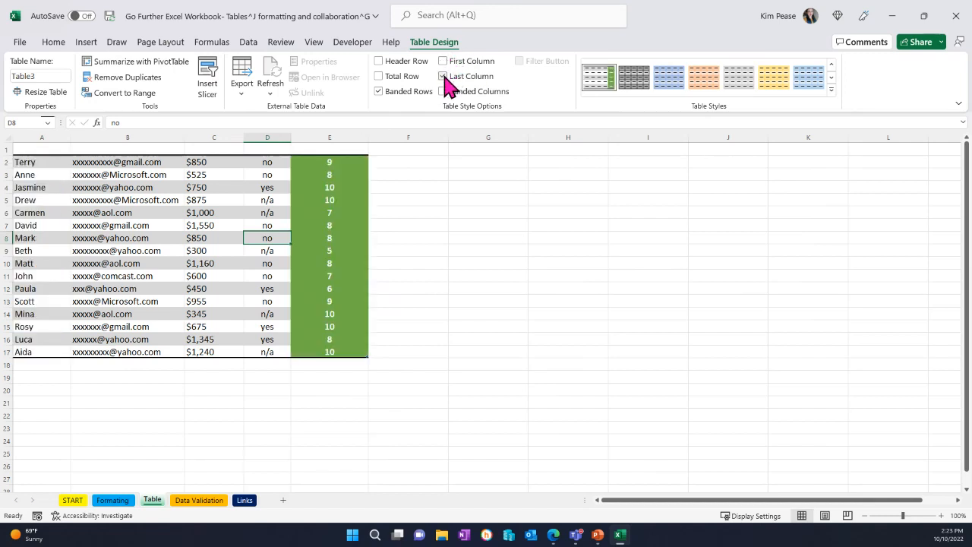
pyautogui.click(379, 60)
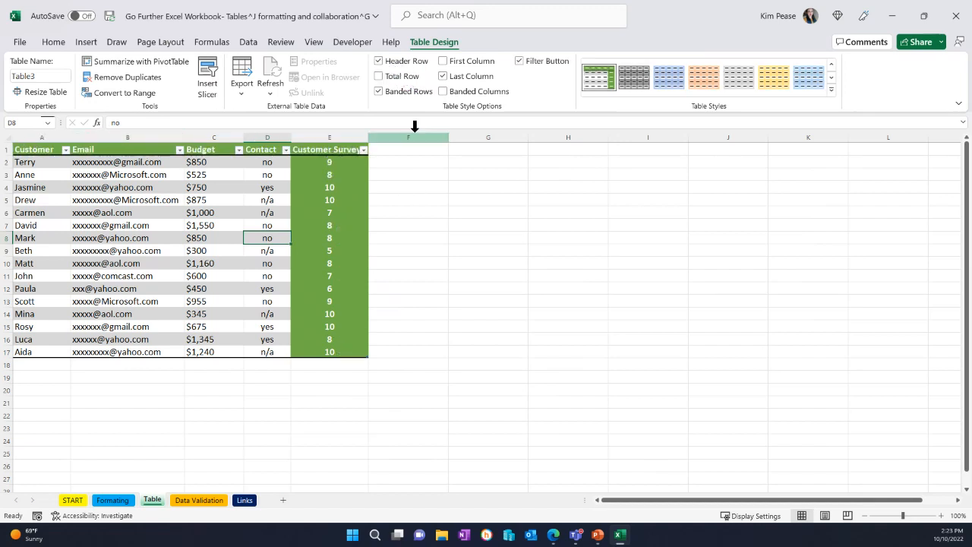
pyautogui.click(444, 77)
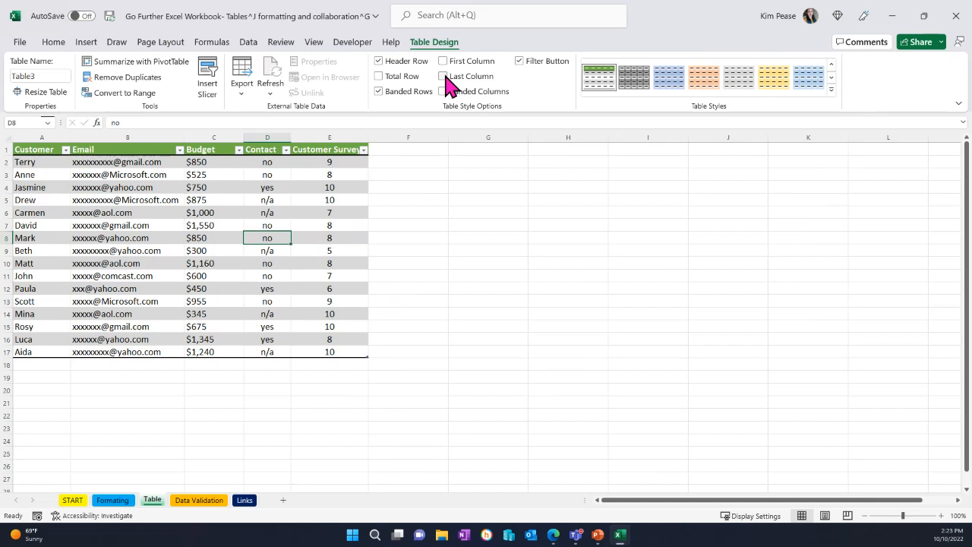
# Shade the table with banded columns instead of banded rows, briefly comparing no banding and both bandings together
pyautogui.click(378, 91)
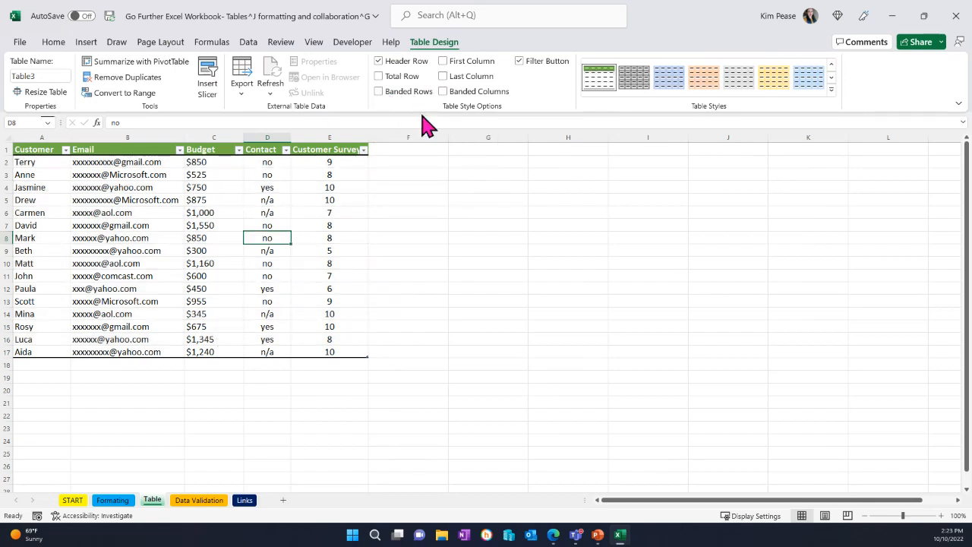
pyautogui.click(444, 91)
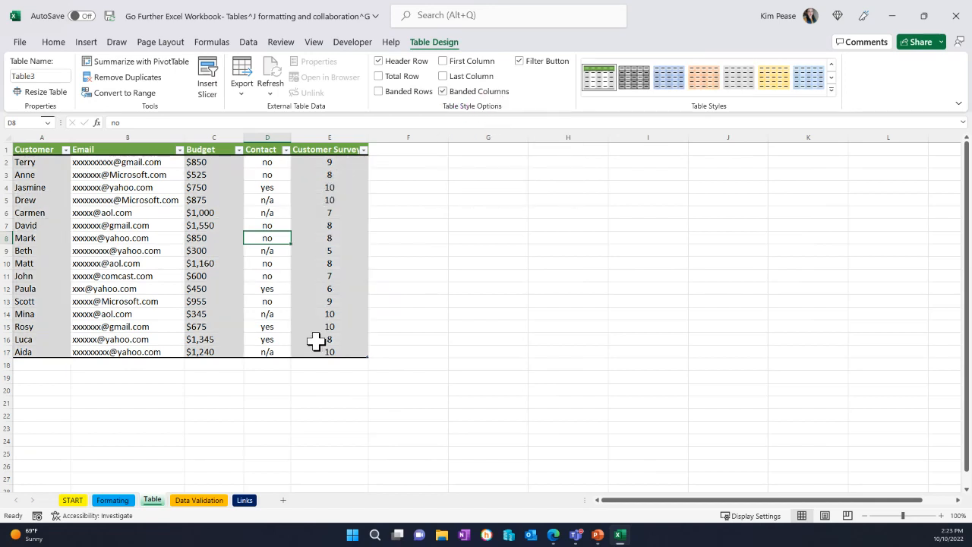
pyautogui.click(443, 92)
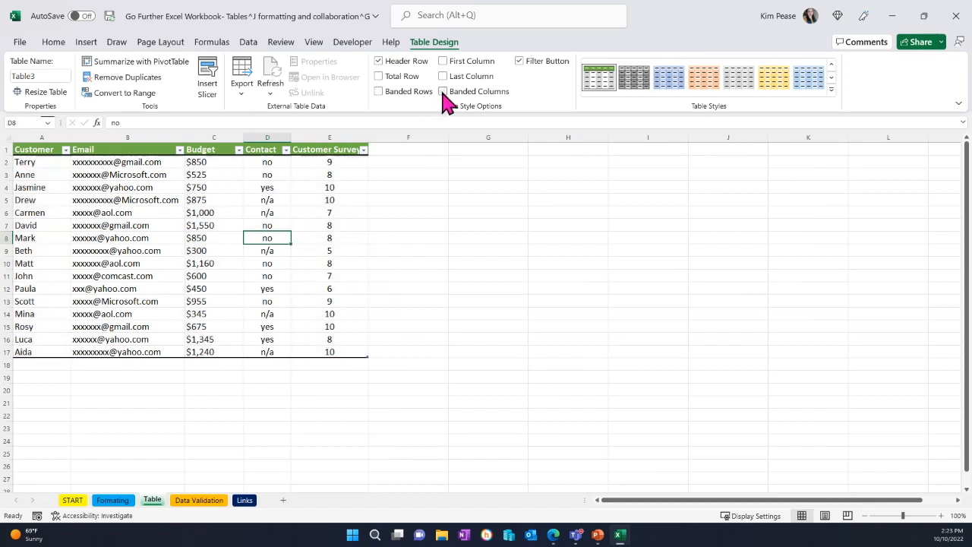
pyautogui.click(379, 92)
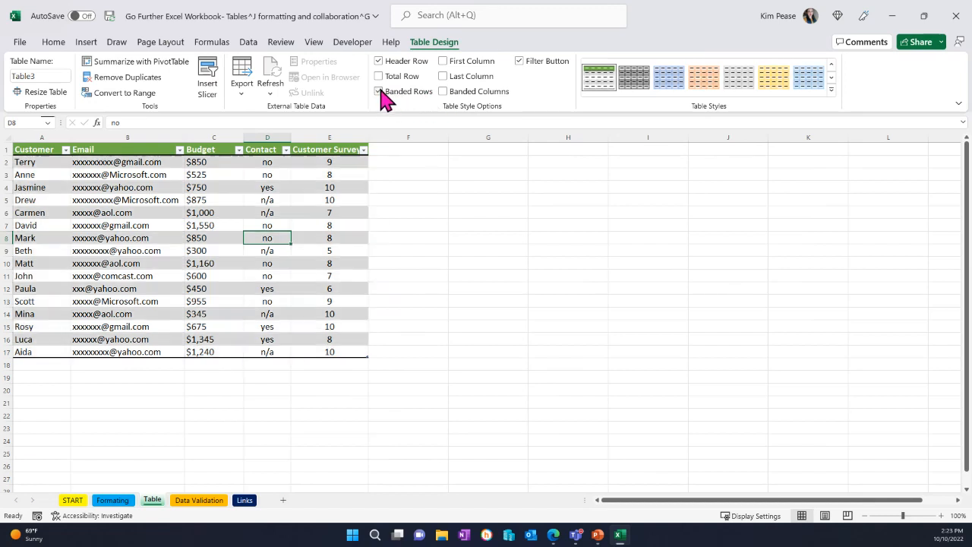
pyautogui.click(444, 93)
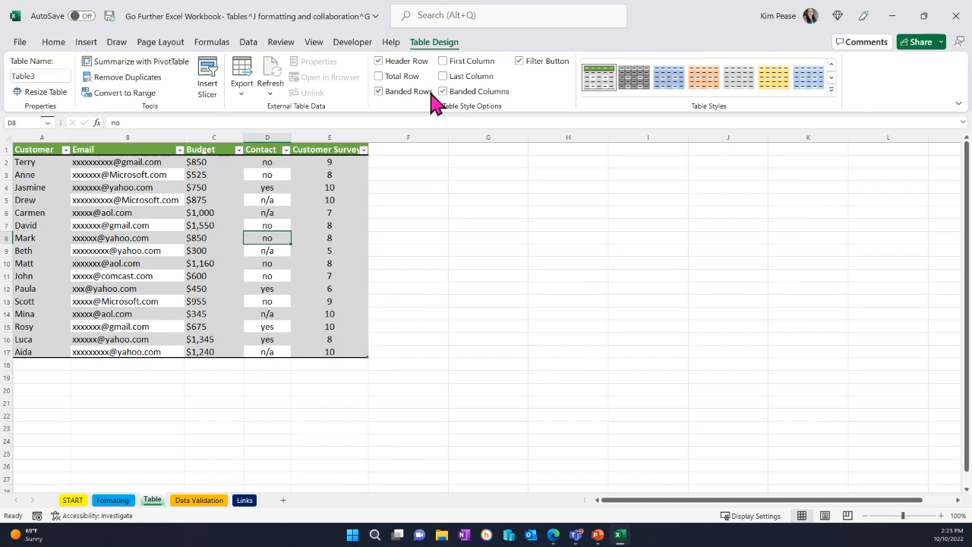
pyautogui.click(414, 94)
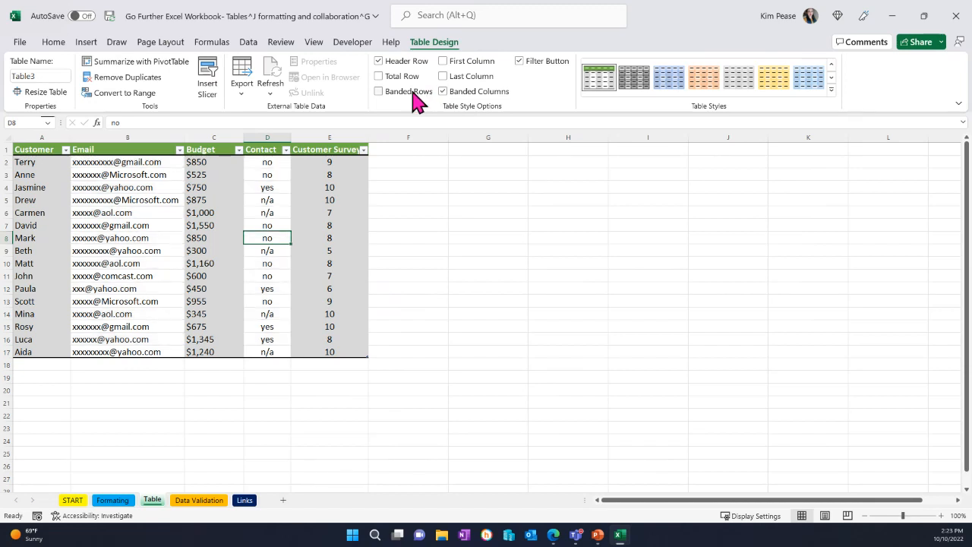
# Hide and restore the filter buttons in the table's header row to compare both views
pyautogui.click(531, 64)
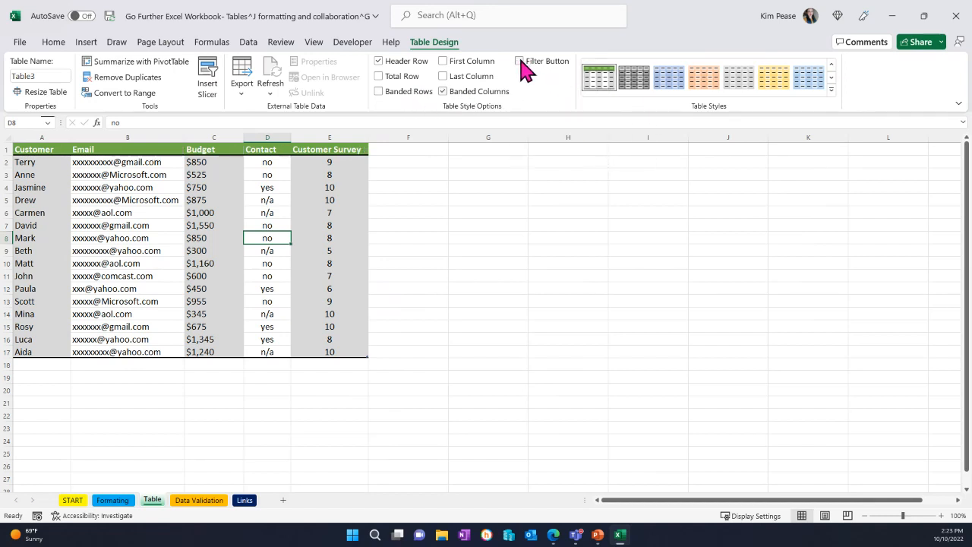
pyautogui.click(529, 66)
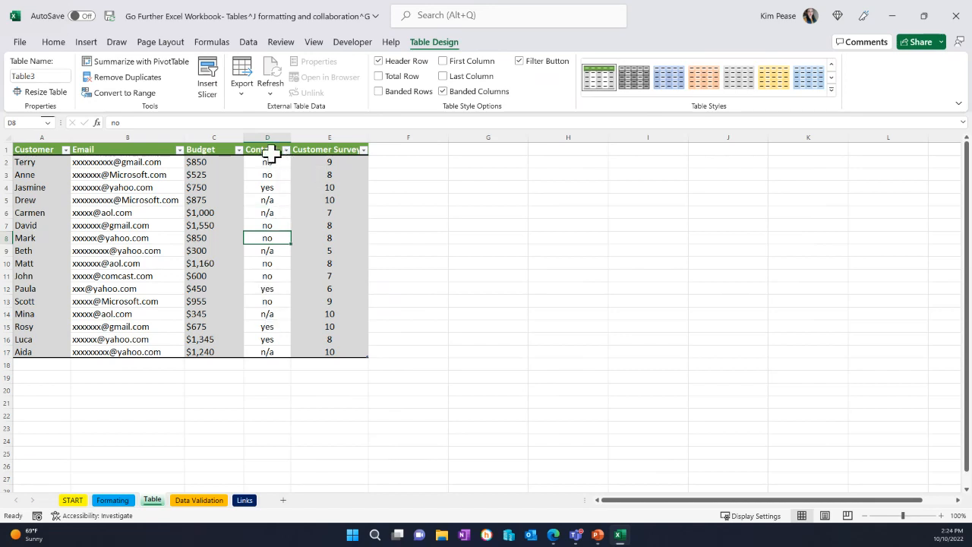
pyautogui.click(520, 62)
pyautogui.click(520, 63)
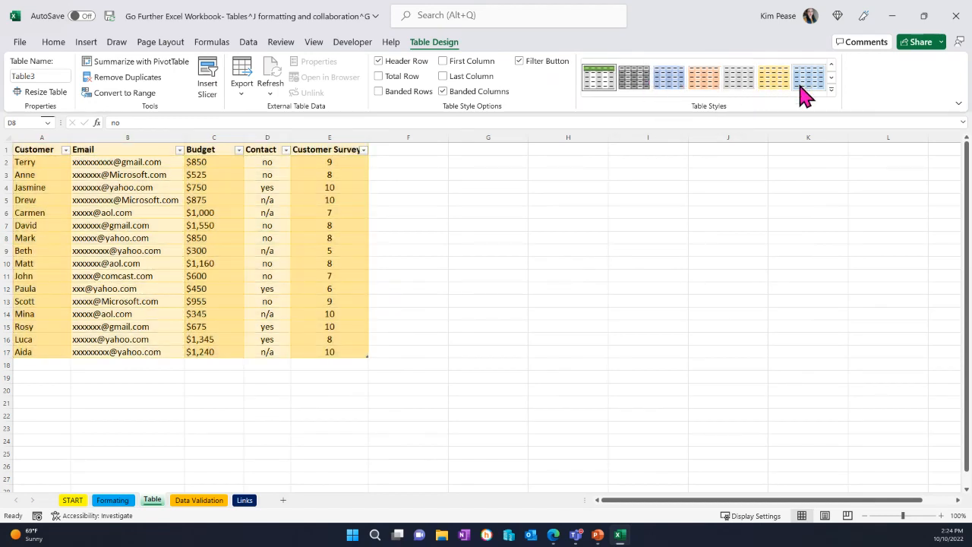
# Apply Light Green, Table Style Light 21 to the table and widen the Customer Survey column so its header clears the filter button
pyautogui.click(830, 77)
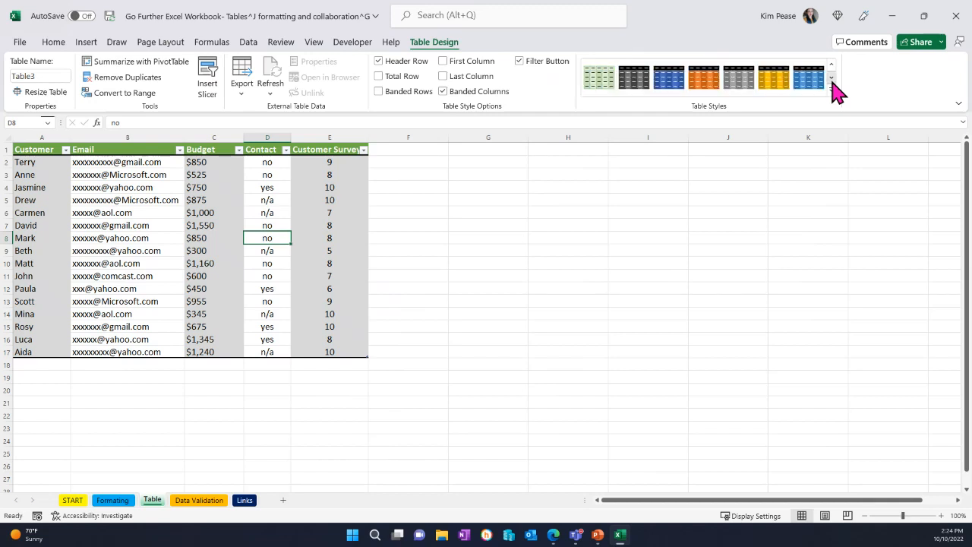
pyautogui.click(833, 86)
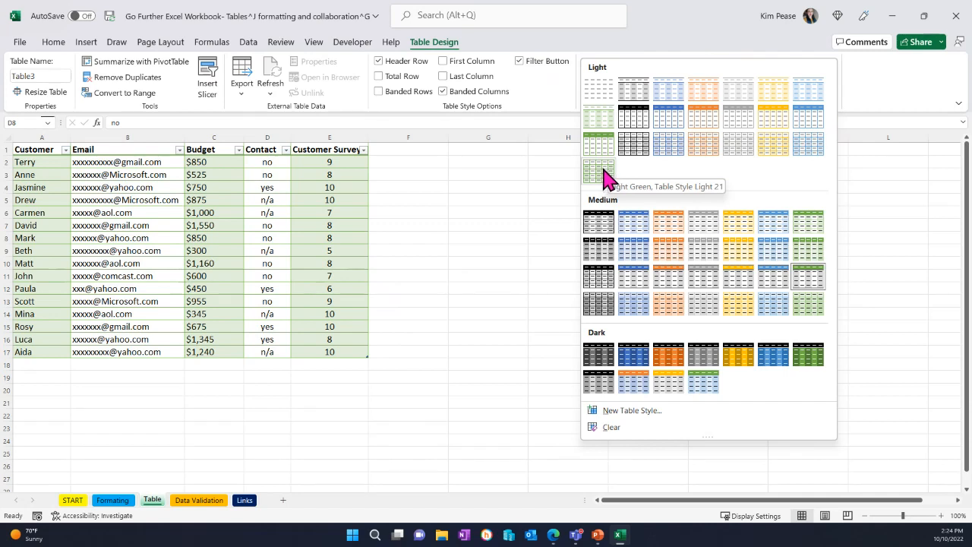
pyautogui.click(604, 177)
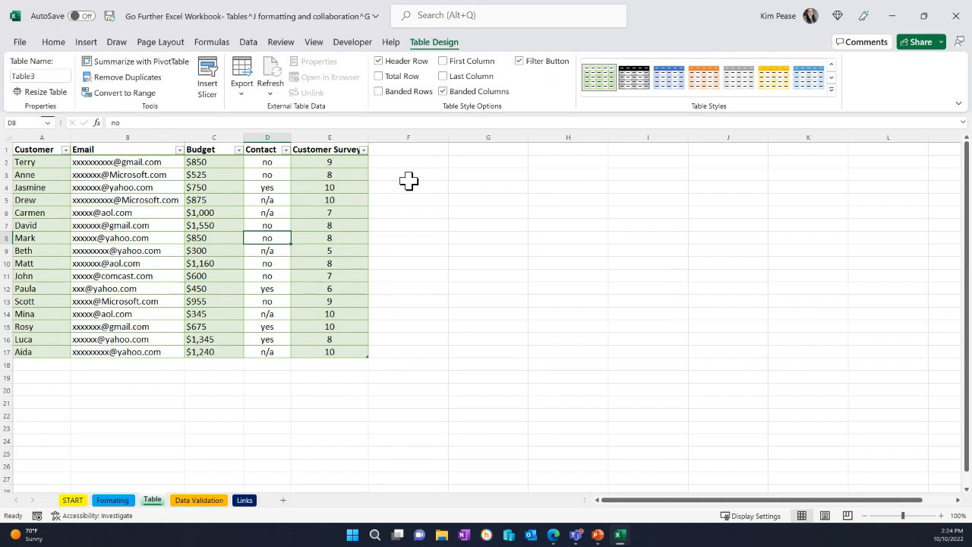
pyautogui.click(320, 177)
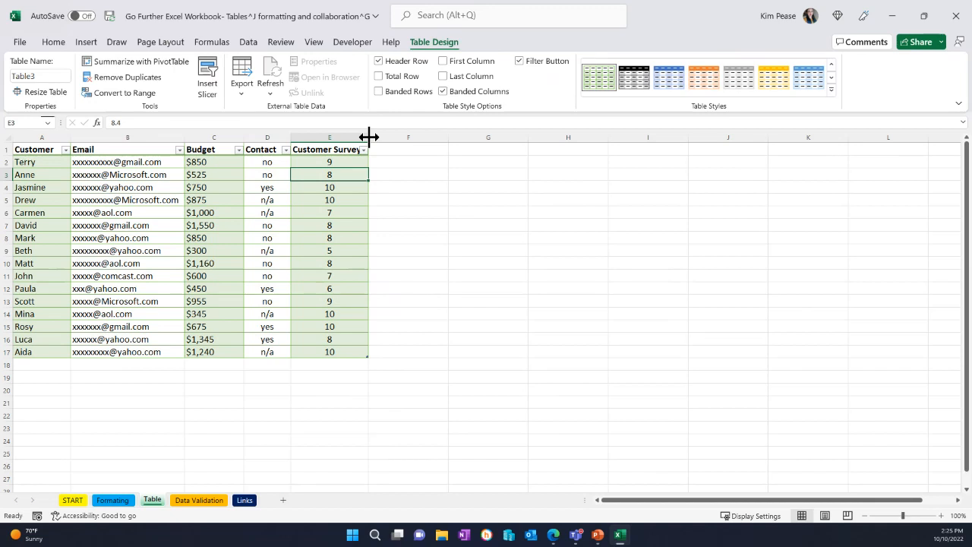
pyautogui.moveTo(369, 137); pyautogui.dragTo(377, 136)
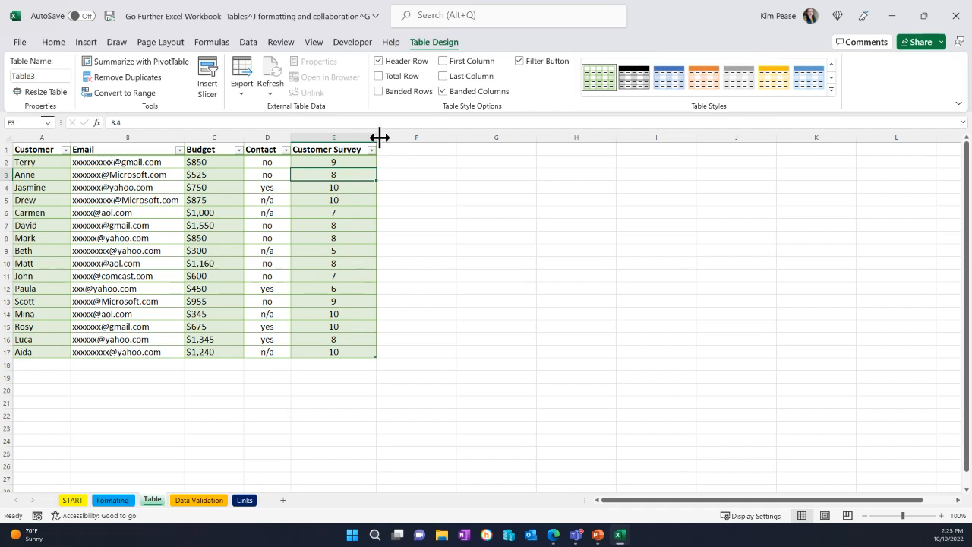
# Narrow the empty column F beside Customer Survey and slightly widen the Contact column
pyautogui.moveTo(380, 138); pyautogui.dragTo(423, 144)
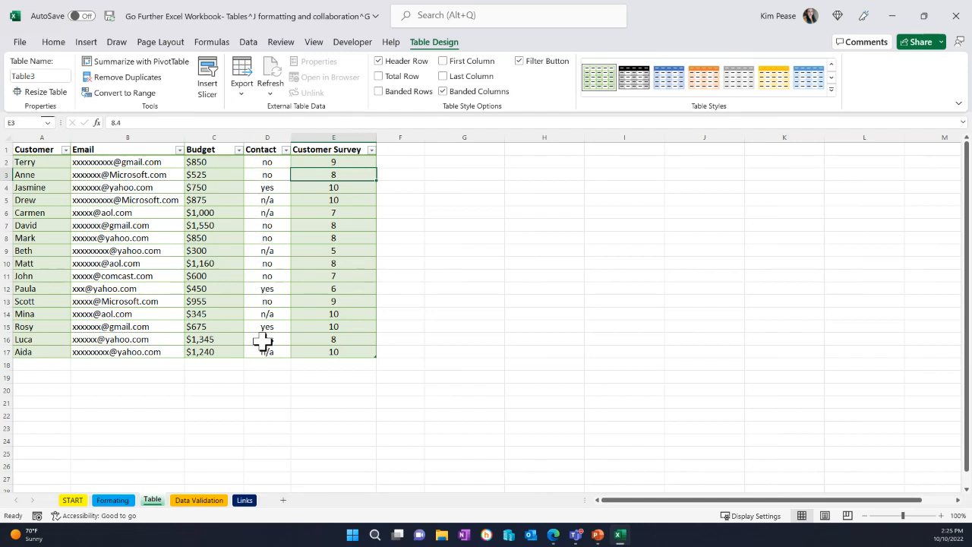
pyautogui.moveTo(290, 134); pyautogui.dragTo(295, 134)
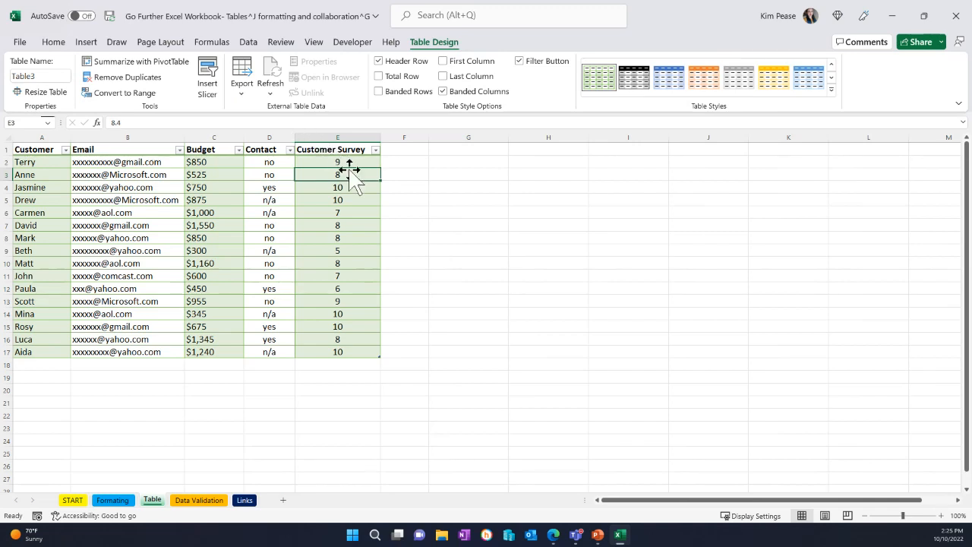
pyautogui.click(353, 201)
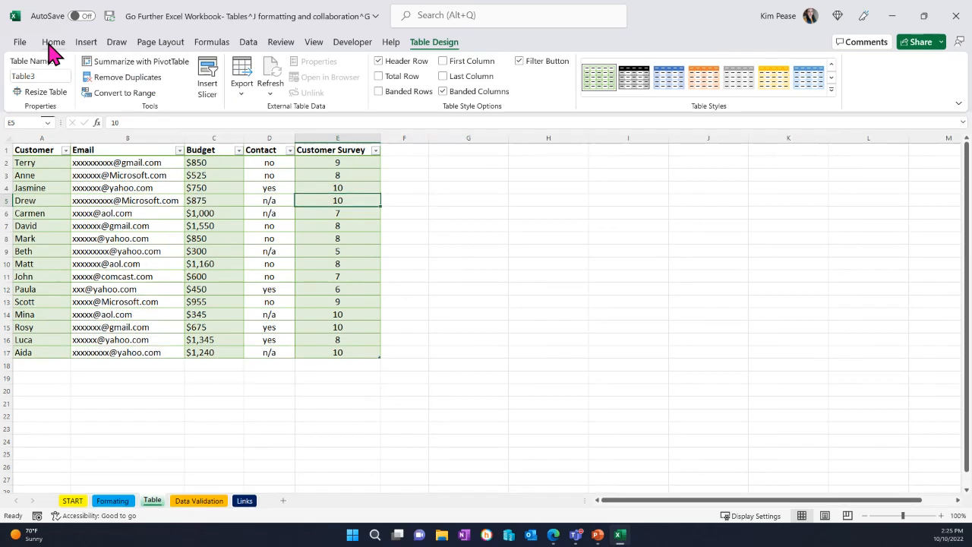
# Set up a Text That Contains conditional formatting rule for "yes" on the Contact cells D2:D17
pyautogui.click(48, 44)
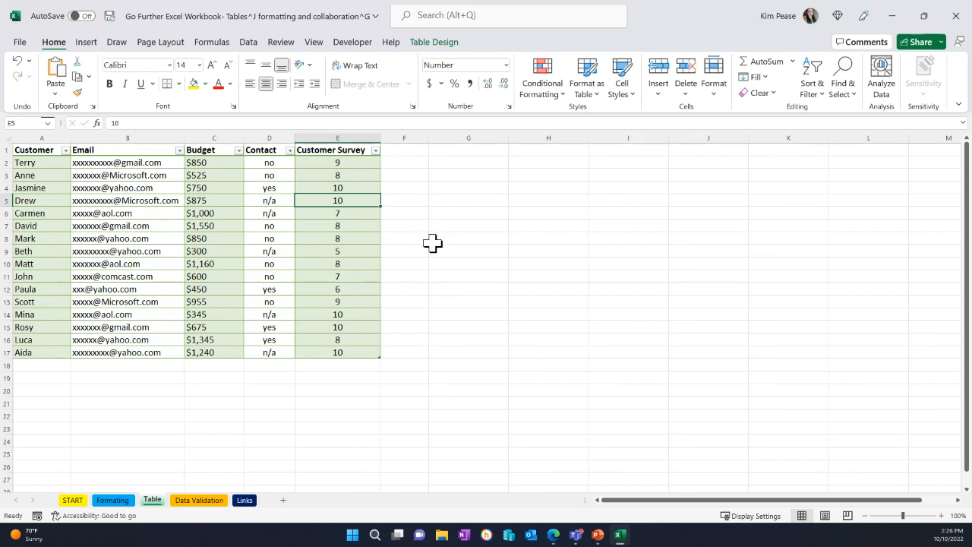
pyautogui.click(351, 162)
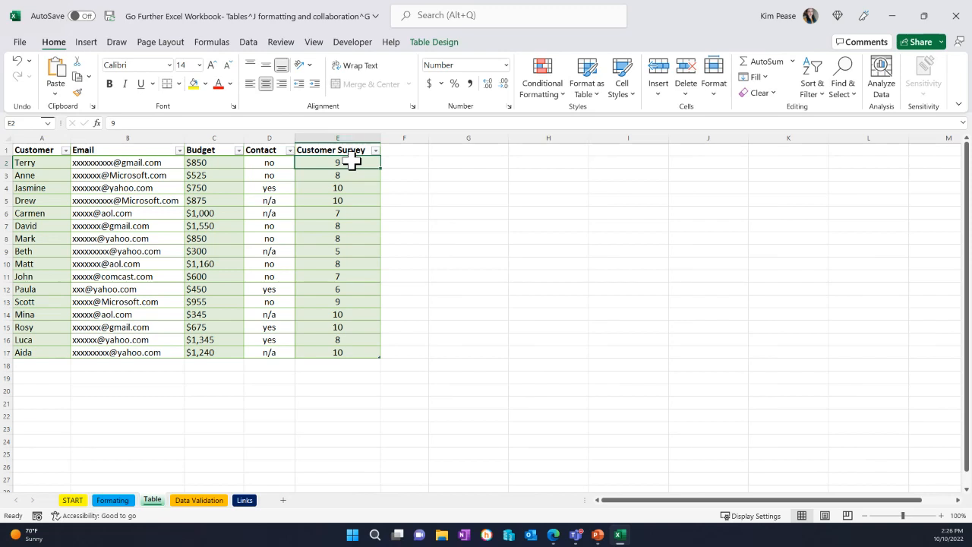
pyautogui.click(287, 162)
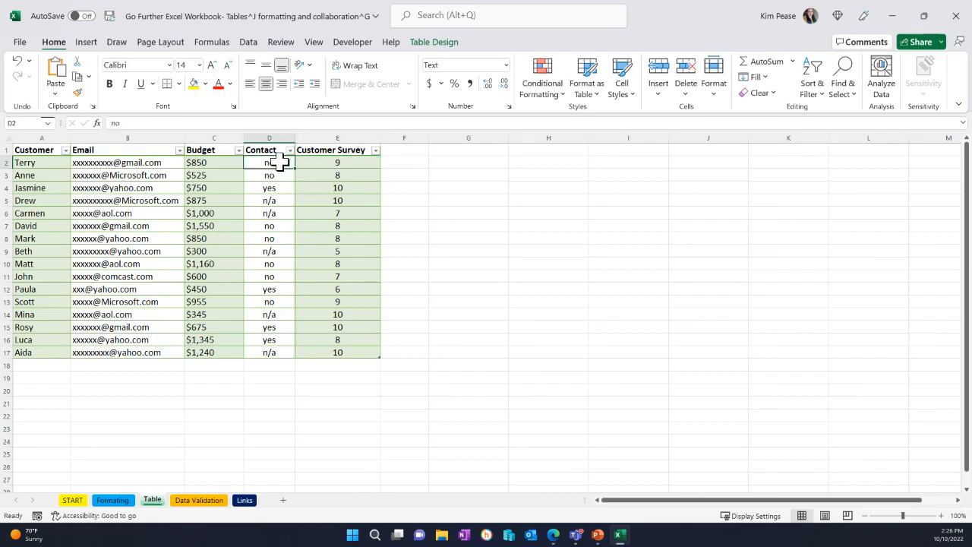
pyautogui.moveTo(281, 165); pyautogui.dragTo(269, 351)
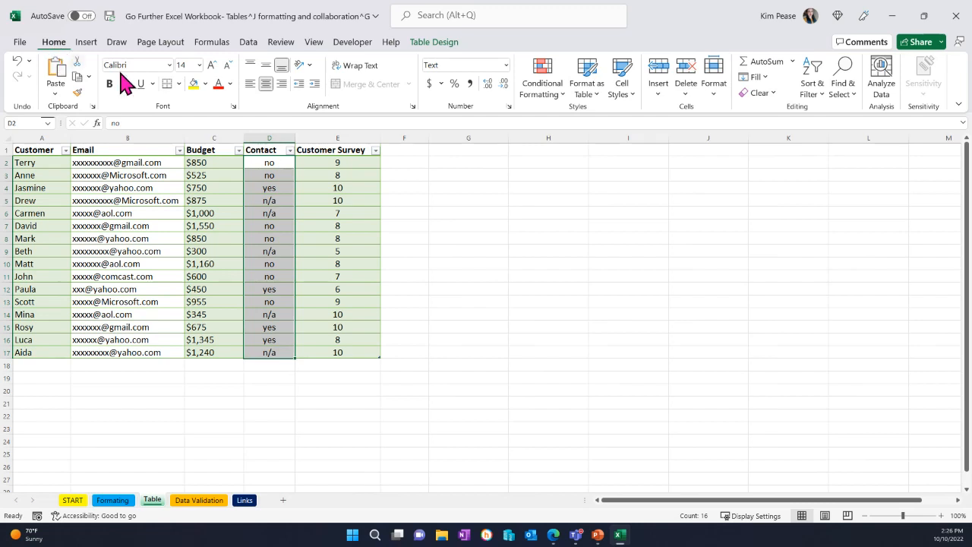
pyautogui.click(554, 97)
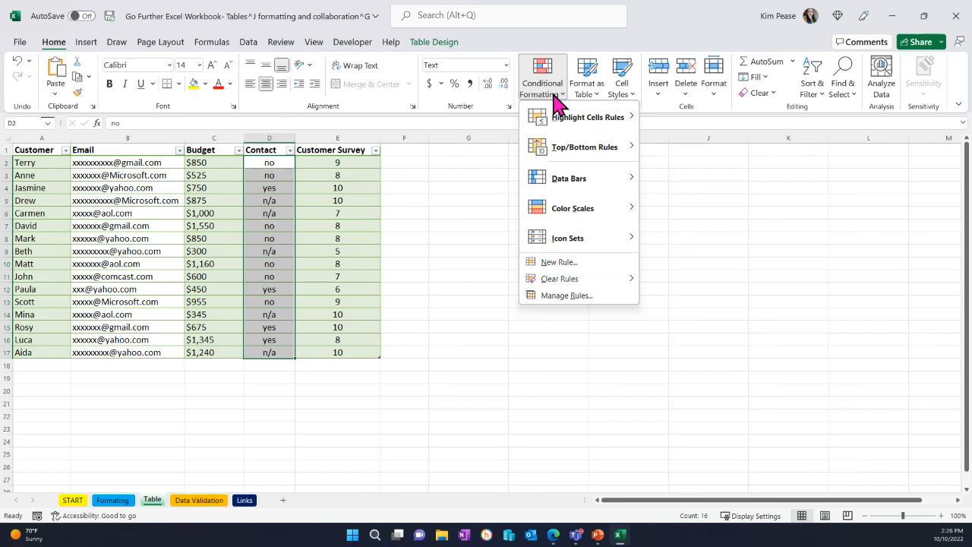
pyautogui.moveTo(555, 109)
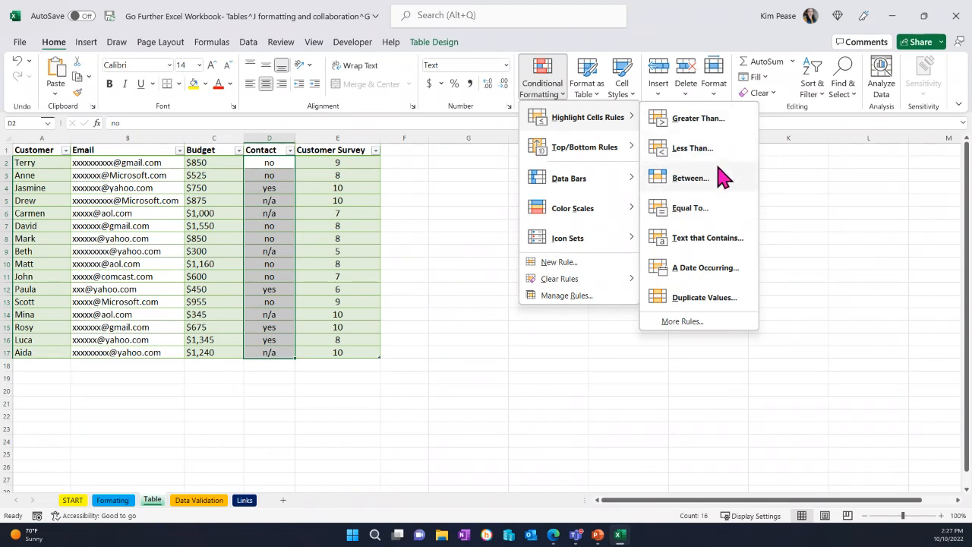
pyautogui.click(698, 238)
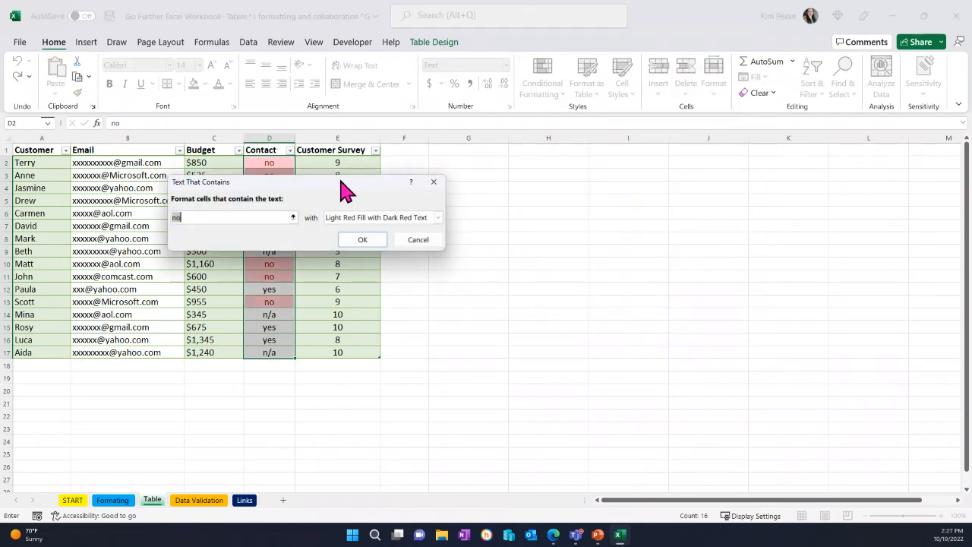
pyautogui.moveTo(342, 186); pyautogui.dragTo(594, 245)
pyautogui.click(471, 280)
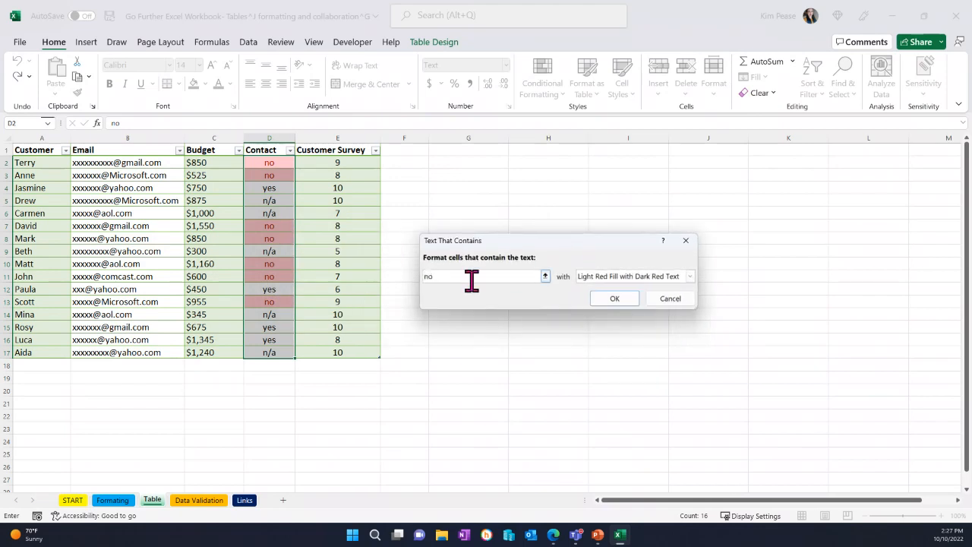
pyautogui.press('BackSpace')
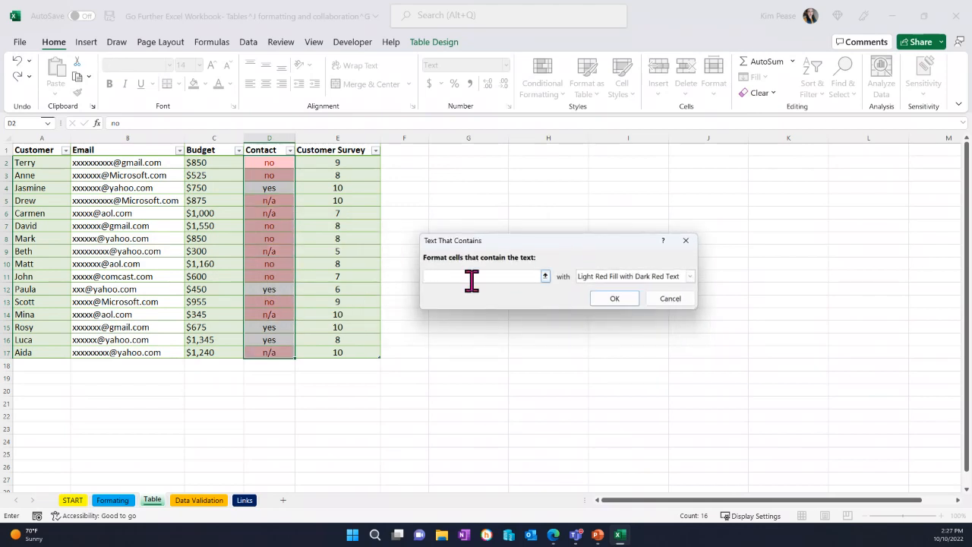
pyautogui.write('yes')
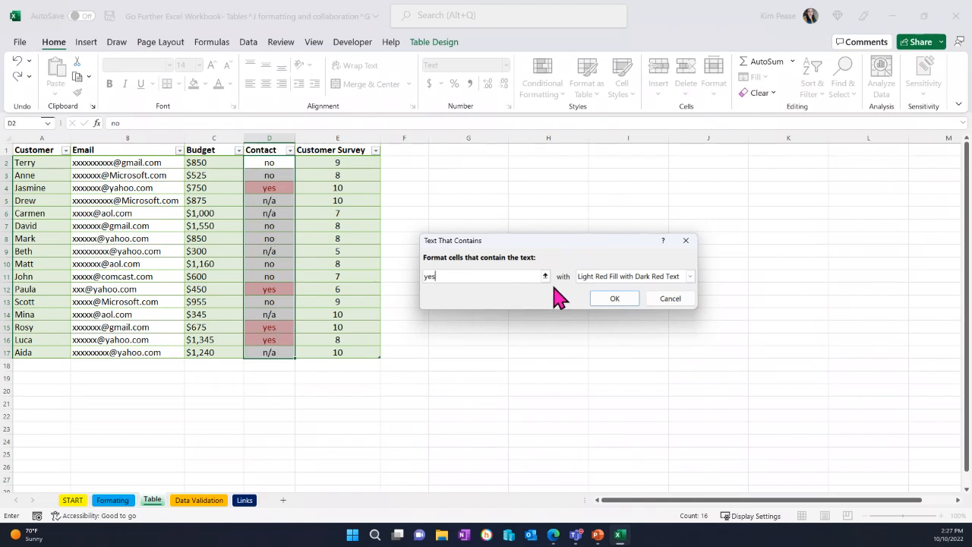
# Try the Green Fill with Dark Green Text and Red Text formats for the "yes" rule
pyautogui.click(689, 278)
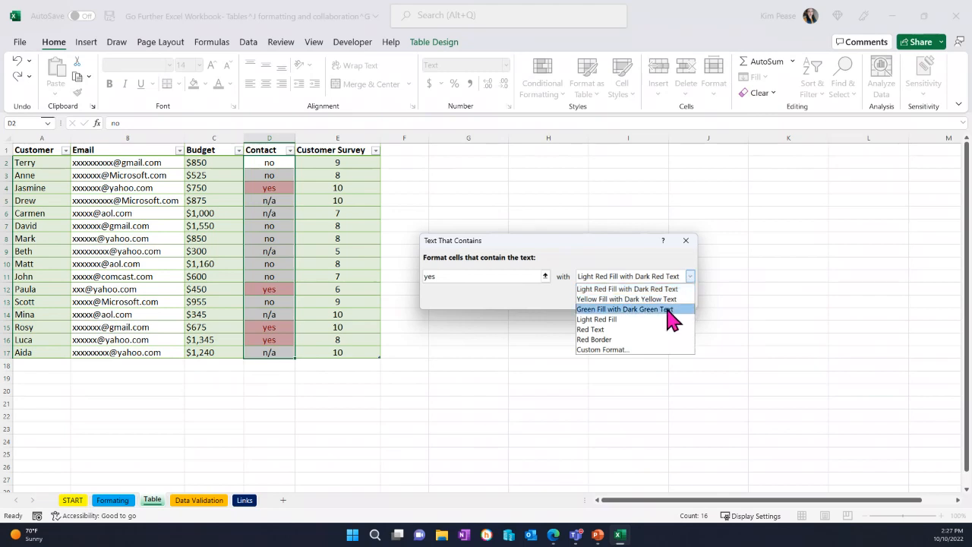
pyautogui.click(668, 310)
pyautogui.click(690, 278)
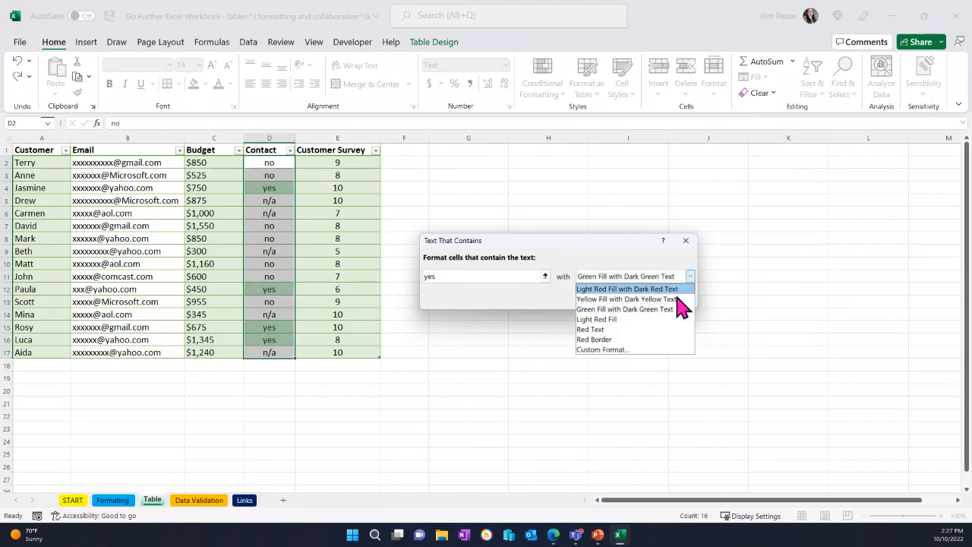
pyautogui.click(651, 329)
pyautogui.click(691, 278)
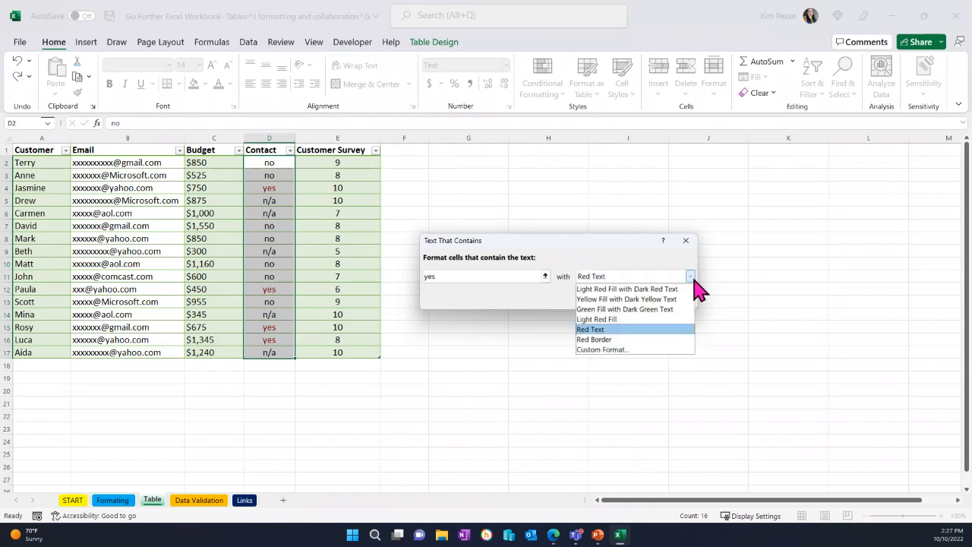
# Give the "yes" rule a custom format with light gold text and a dark blue fill, and apply it
pyautogui.click(620, 350)
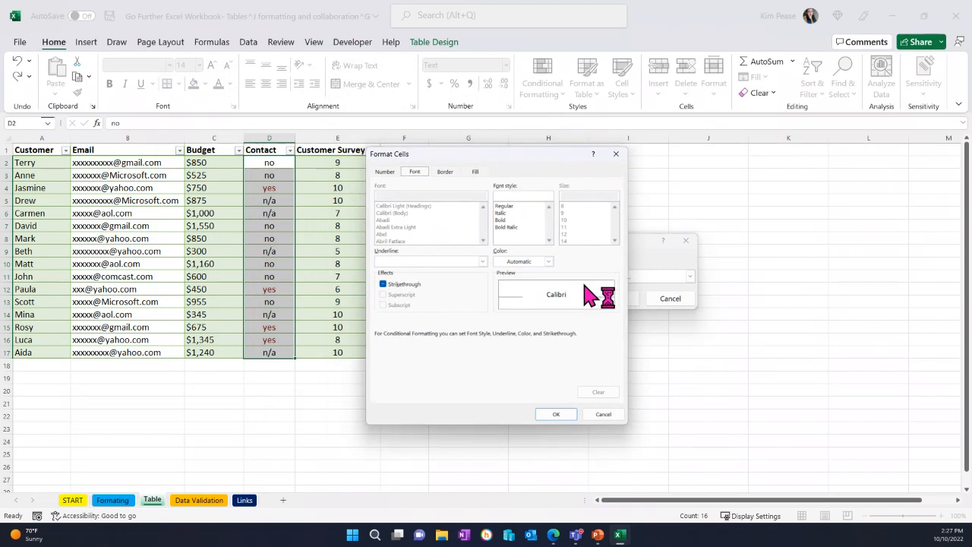
pyautogui.click(548, 261)
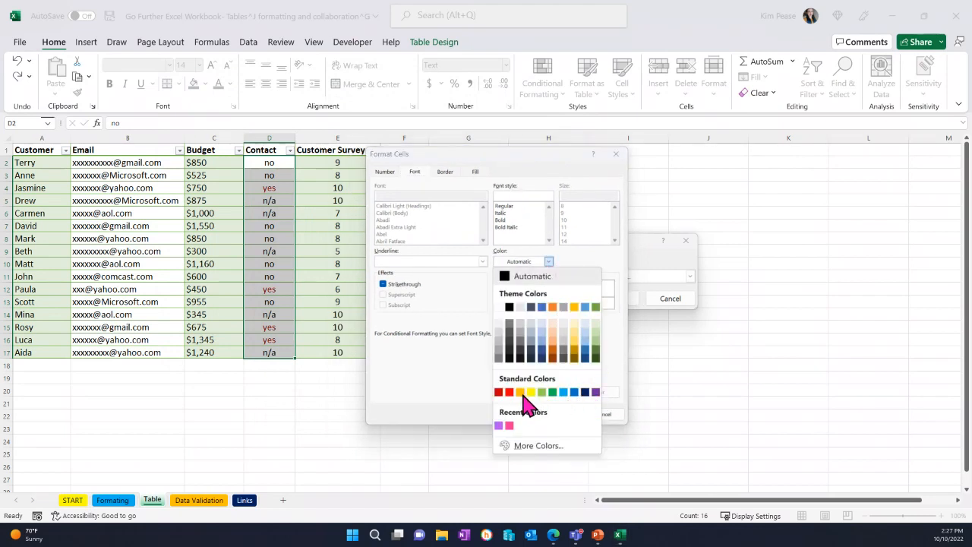
pyautogui.click(575, 340)
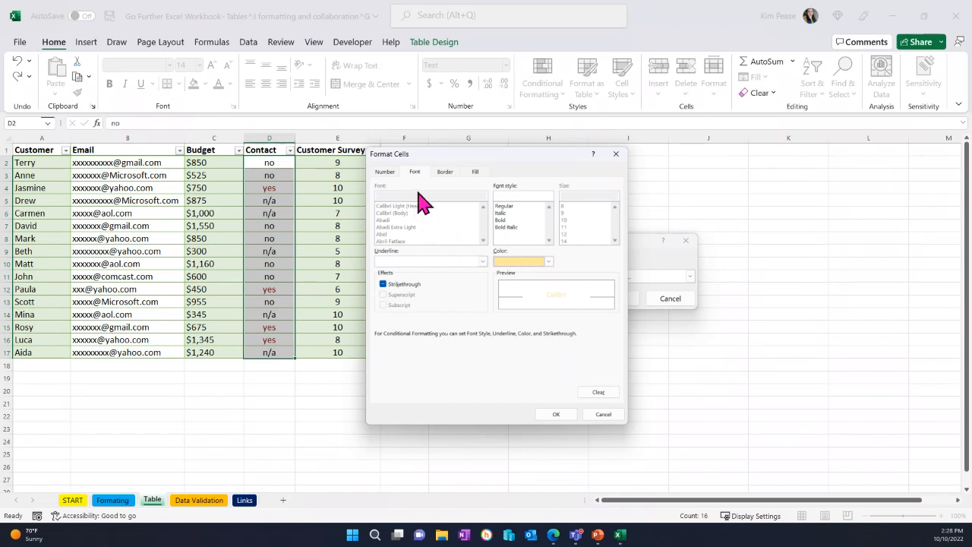
pyautogui.click(472, 172)
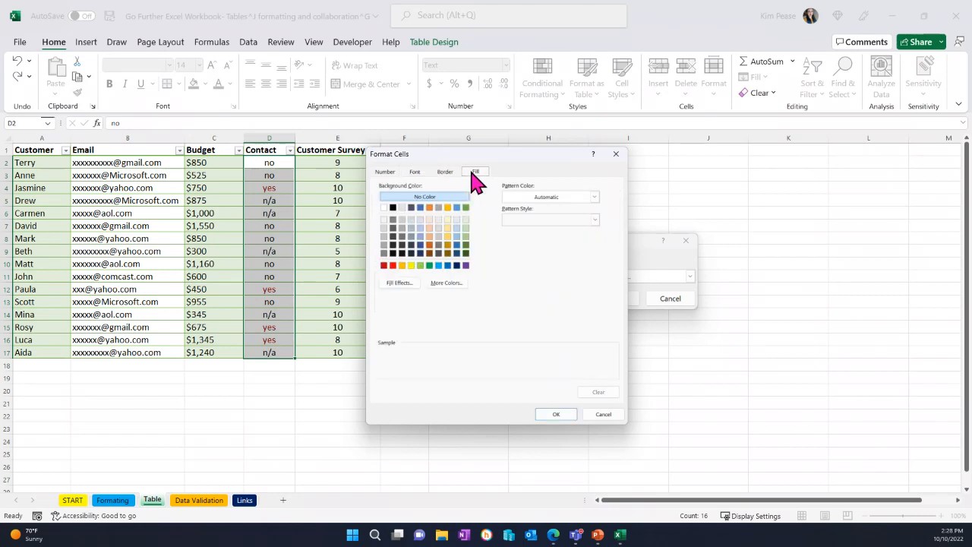
pyautogui.click(456, 266)
pyautogui.click(561, 414)
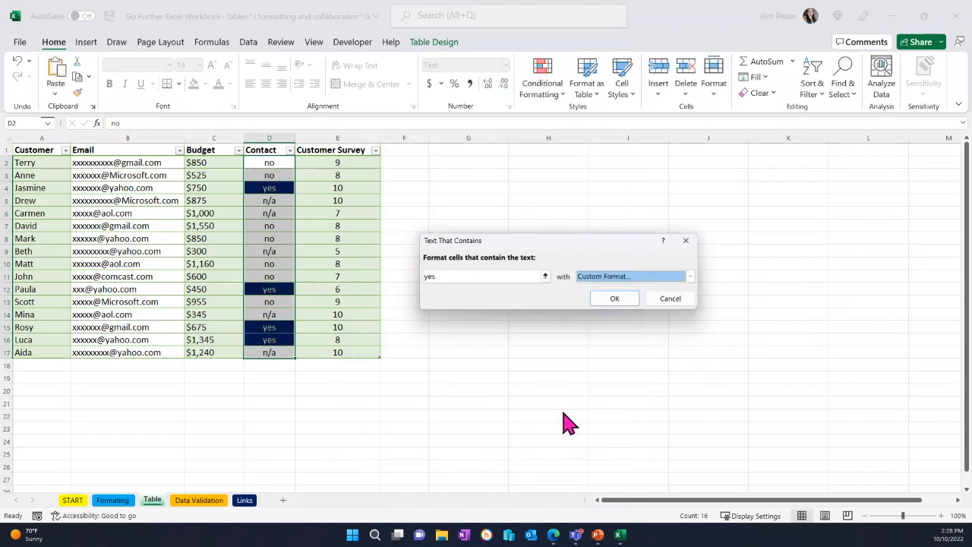
pyautogui.click(612, 298)
pyautogui.click(486, 292)
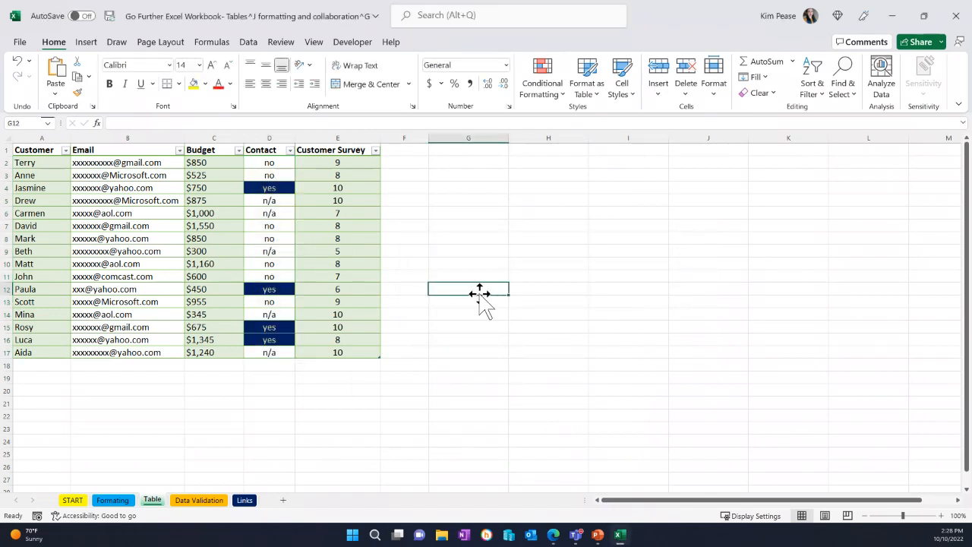
# Change the Contact value in cell D6 to "yes" to test the highlighting rule
pyautogui.click(282, 215)
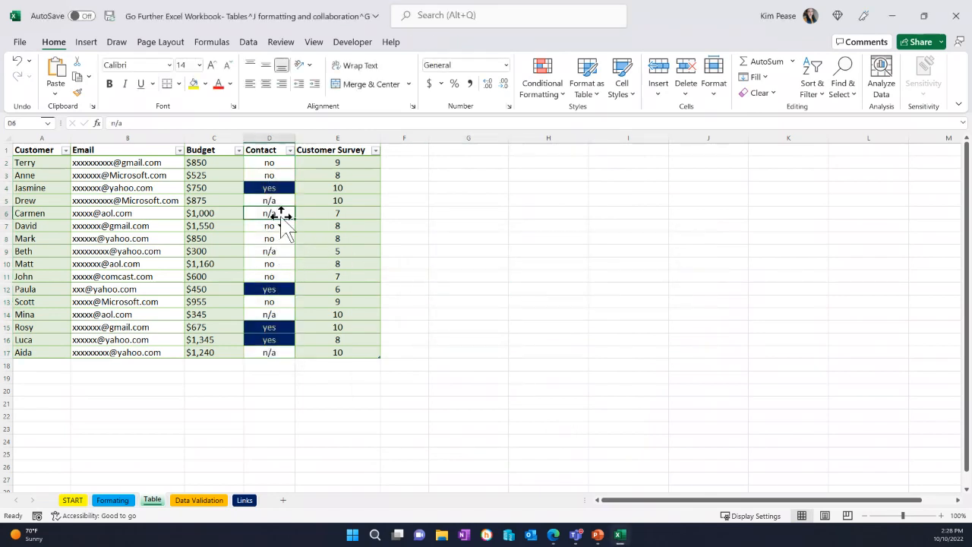
pyautogui.write('yes')
pyautogui.press('Return')
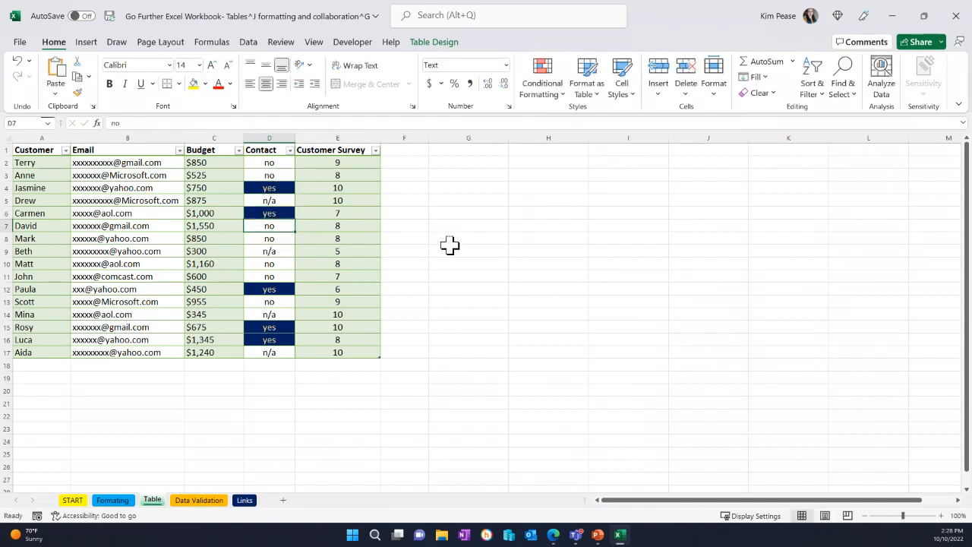
pyautogui.click(275, 251)
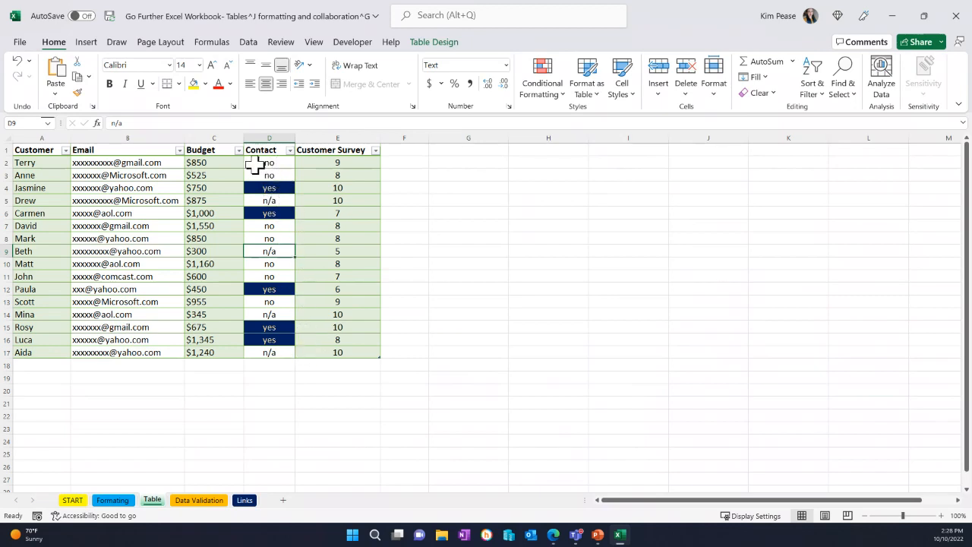
# Apply green gradient-fill data bars to the Budget column, C1:C17, after previewing the blue gradient bars
pyautogui.click(215, 162)
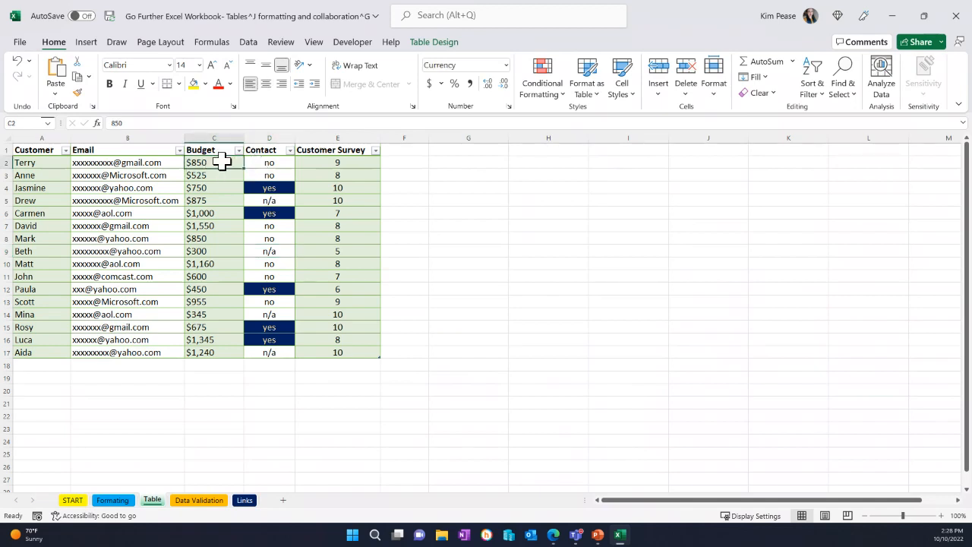
pyautogui.moveTo(229, 352); pyautogui.dragTo(230, 155)
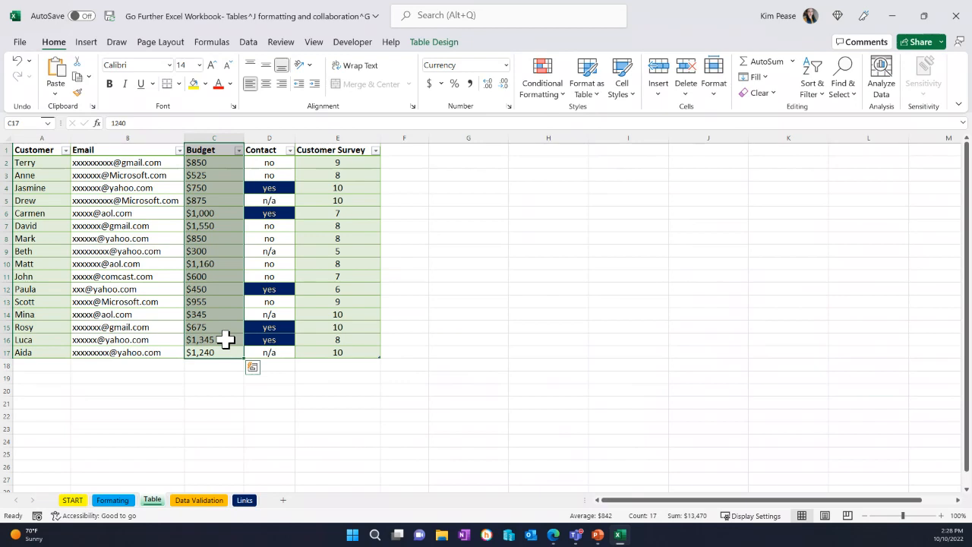
pyautogui.click(551, 106)
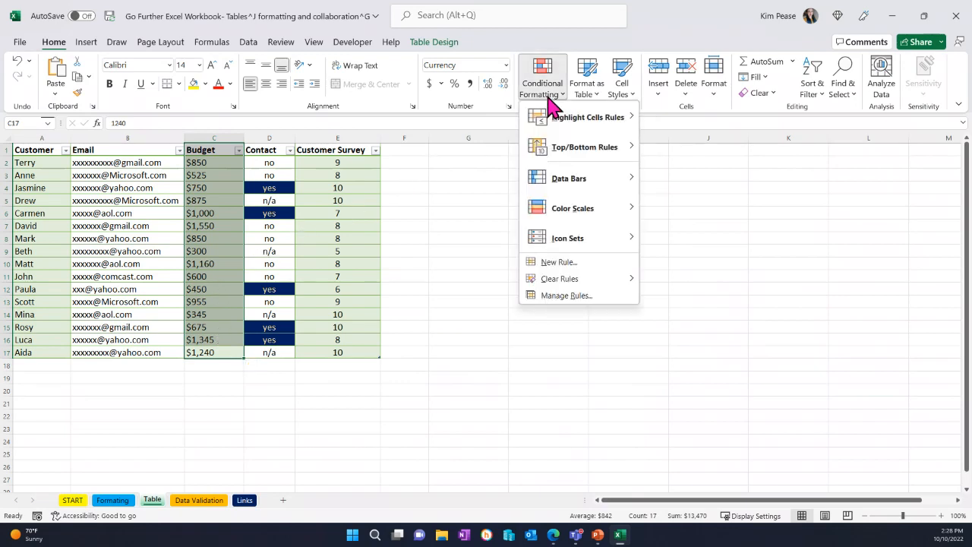
pyautogui.moveTo(571, 181)
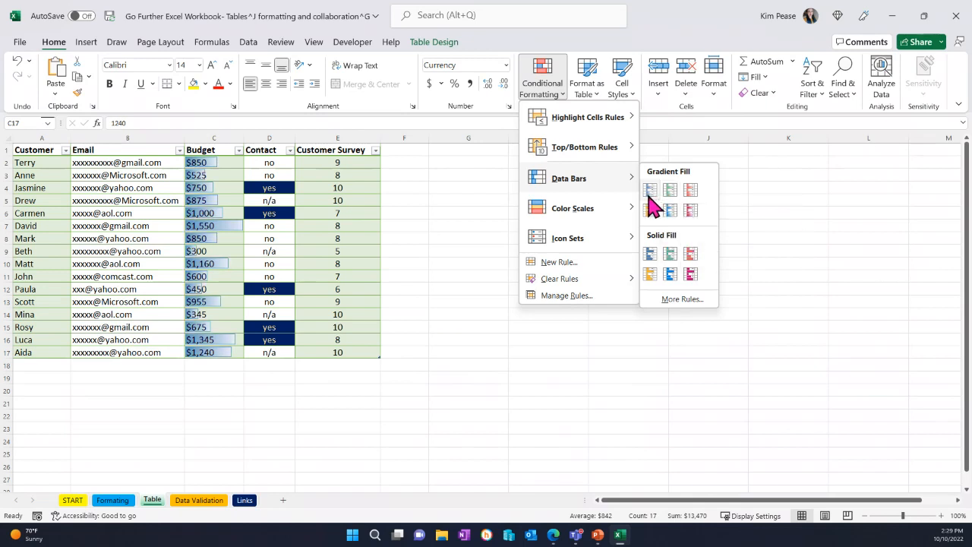
pyautogui.moveTo(592, 216)
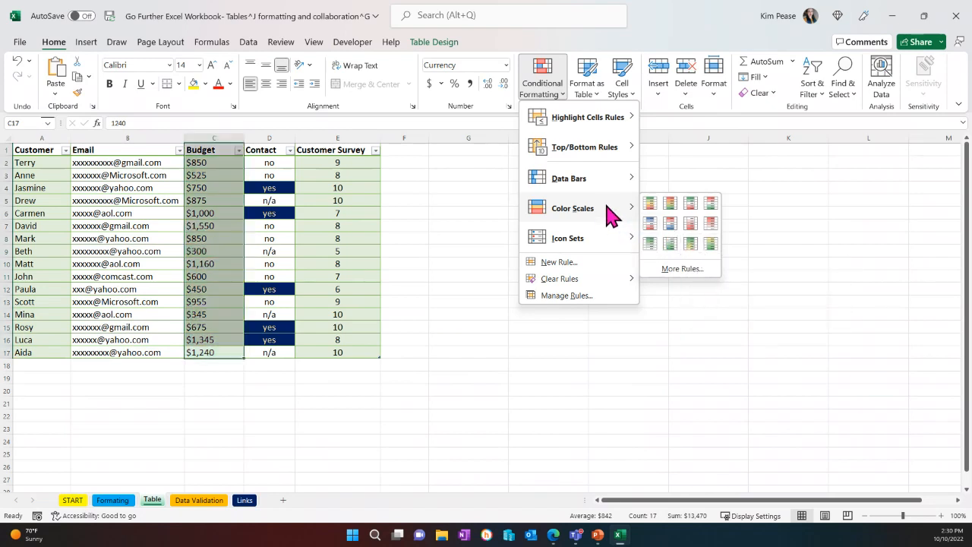
pyautogui.moveTo(616, 186)
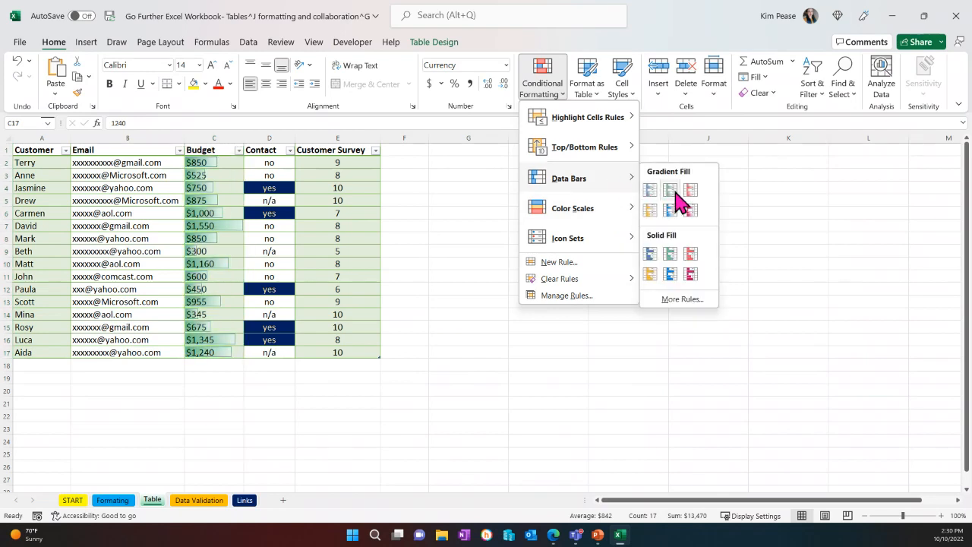
pyautogui.click(675, 192)
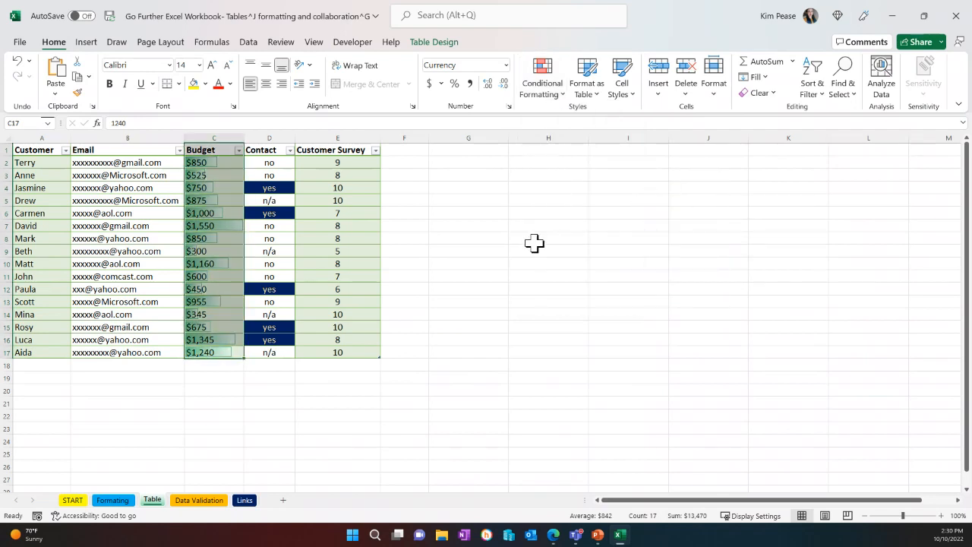
pyautogui.click(418, 252)
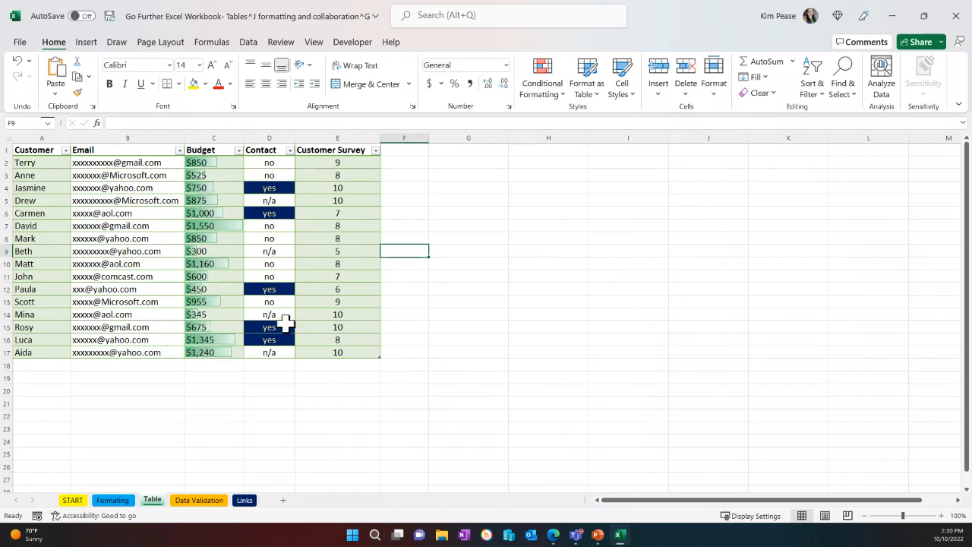
# Start a custom icon-set formatting rule for the Customer Survey column, E1:E17
pyautogui.click(371, 165)
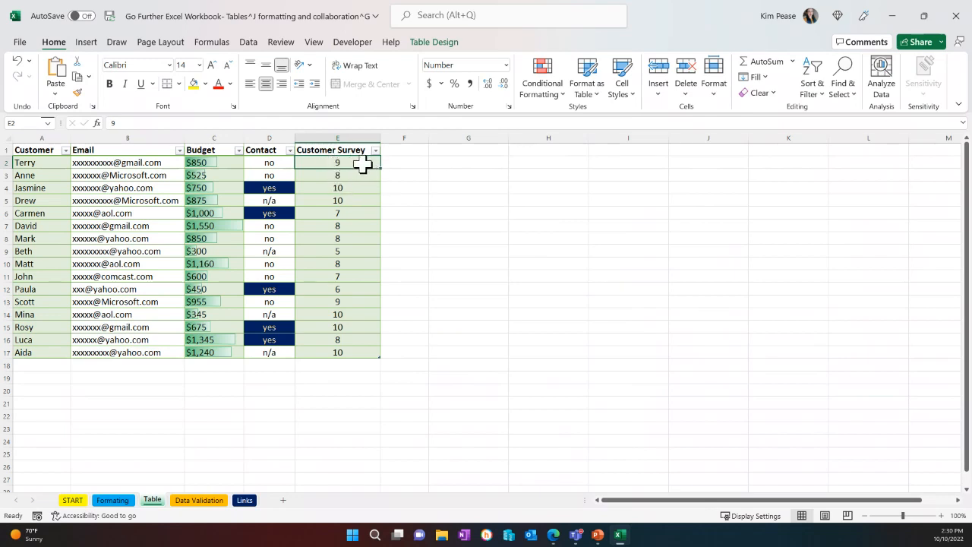
pyautogui.moveTo(348, 147); pyautogui.dragTo(359, 347)
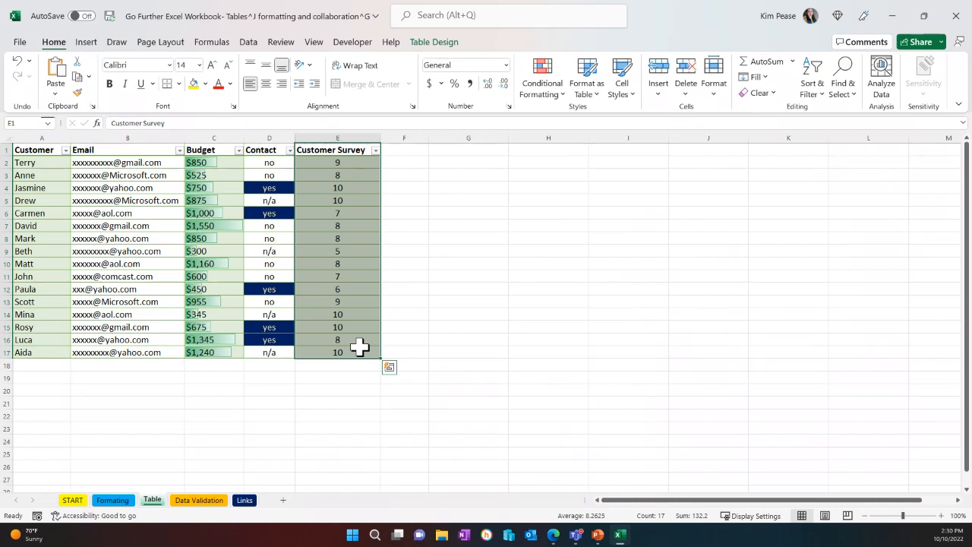
pyautogui.click(538, 99)
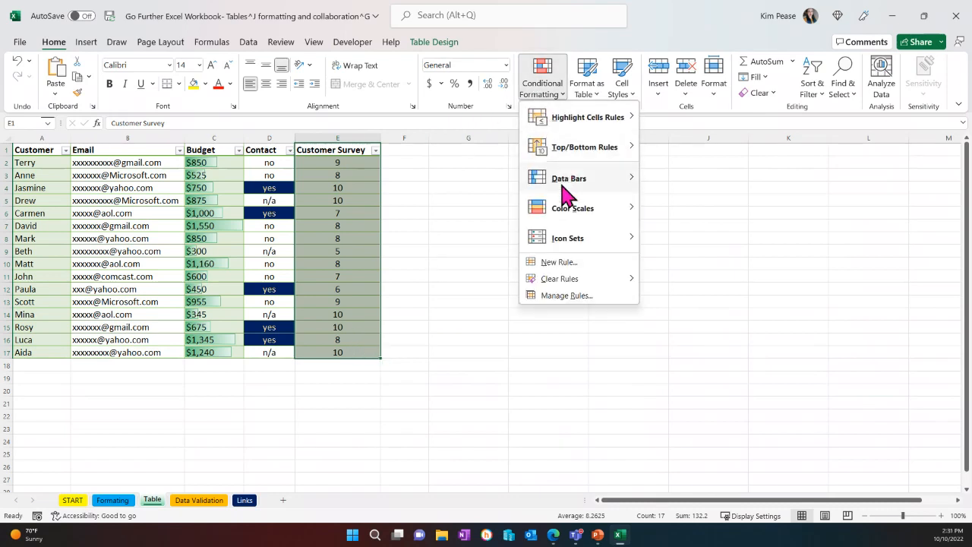
pyautogui.moveTo(551, 240)
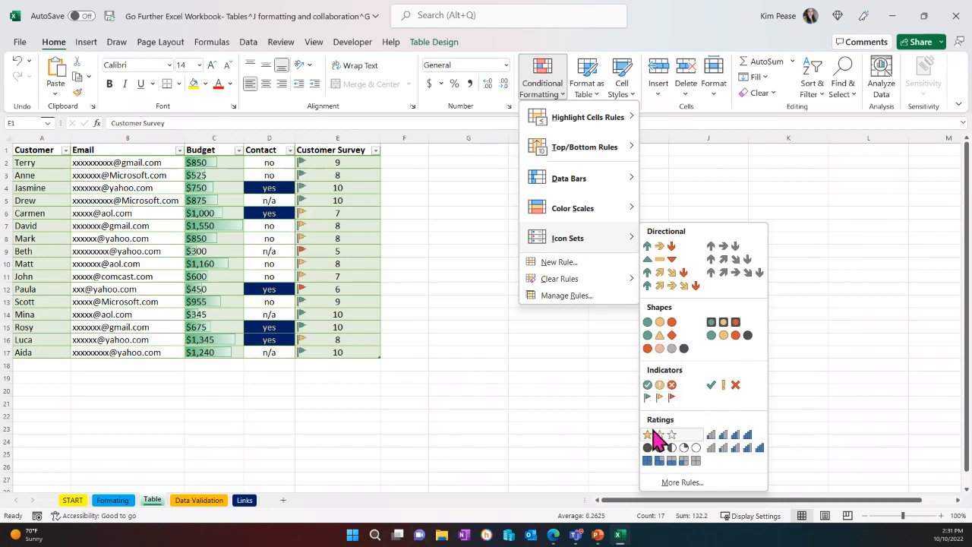
pyautogui.click(680, 486)
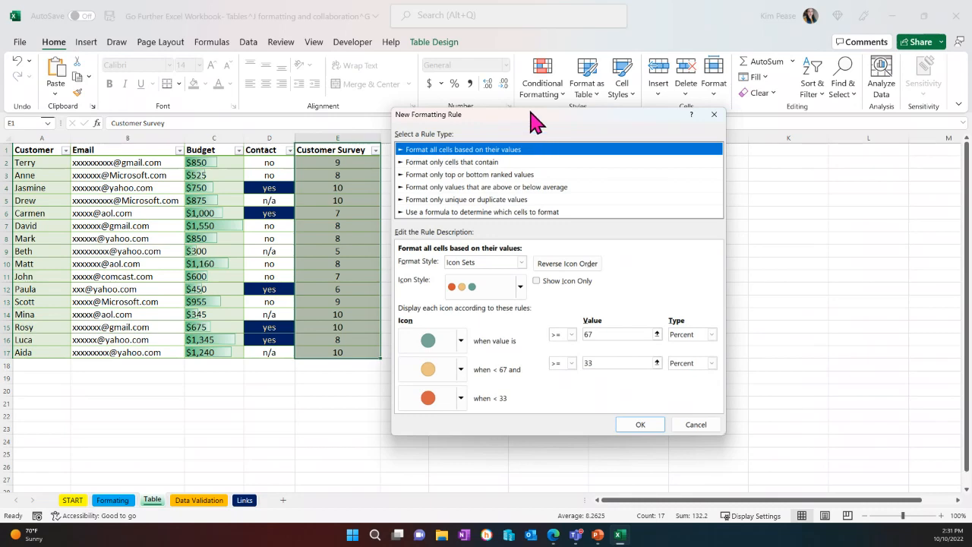
pyautogui.moveTo(529, 115); pyautogui.dragTo(553, 141)
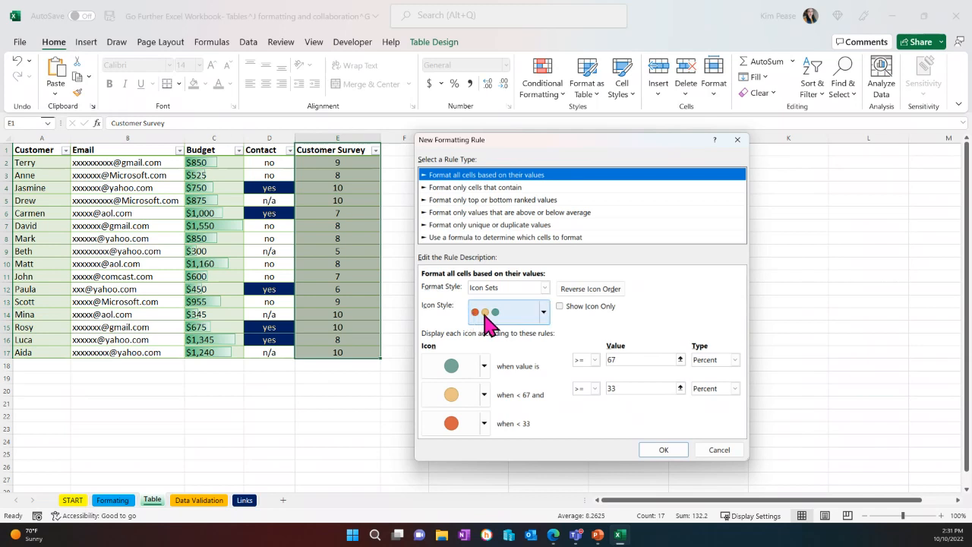
# Set the rule's icon style to the five quarter-filled circles, after trying the three stars
pyautogui.click(543, 313)
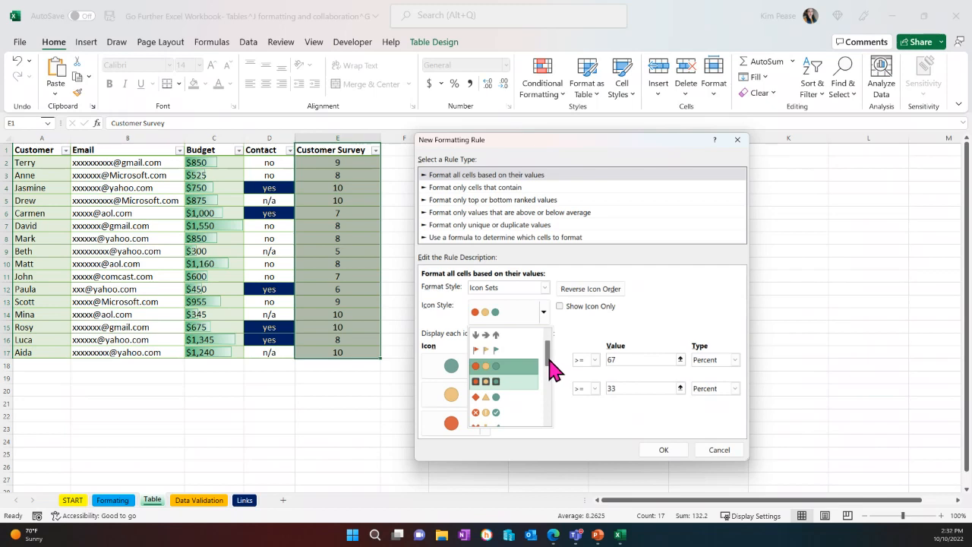
pyautogui.moveTo(549, 352); pyautogui.dragTo(549, 382)
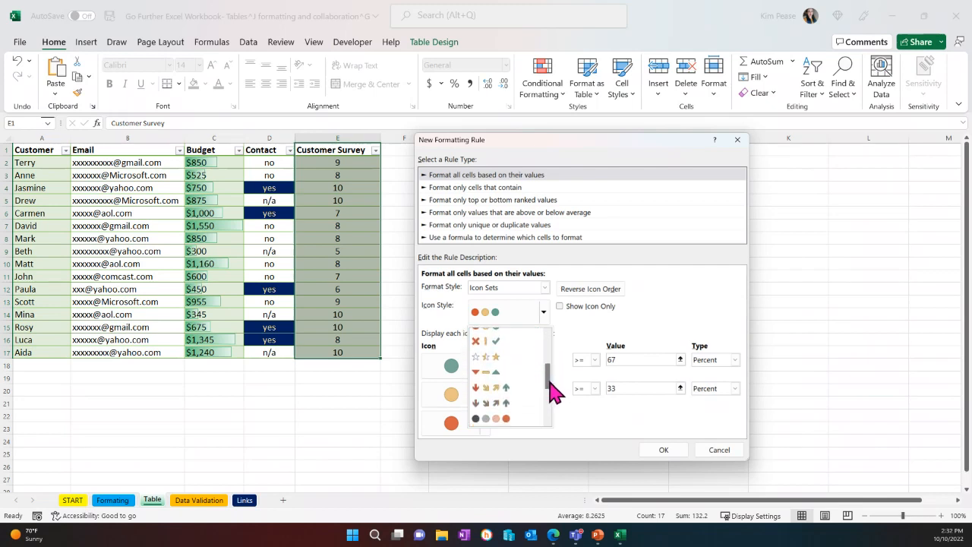
pyautogui.click(492, 363)
pyautogui.click(543, 311)
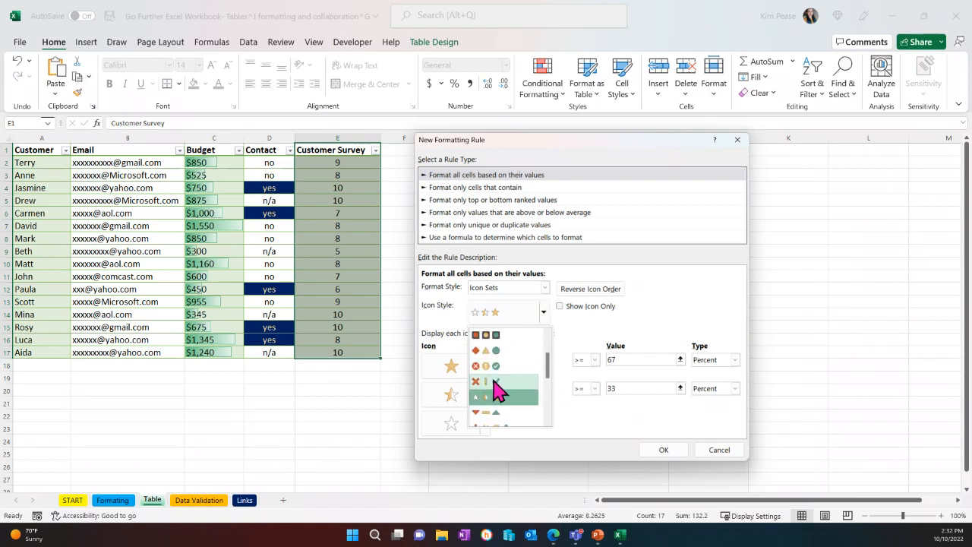
pyautogui.scroll(-5, 495, 389)
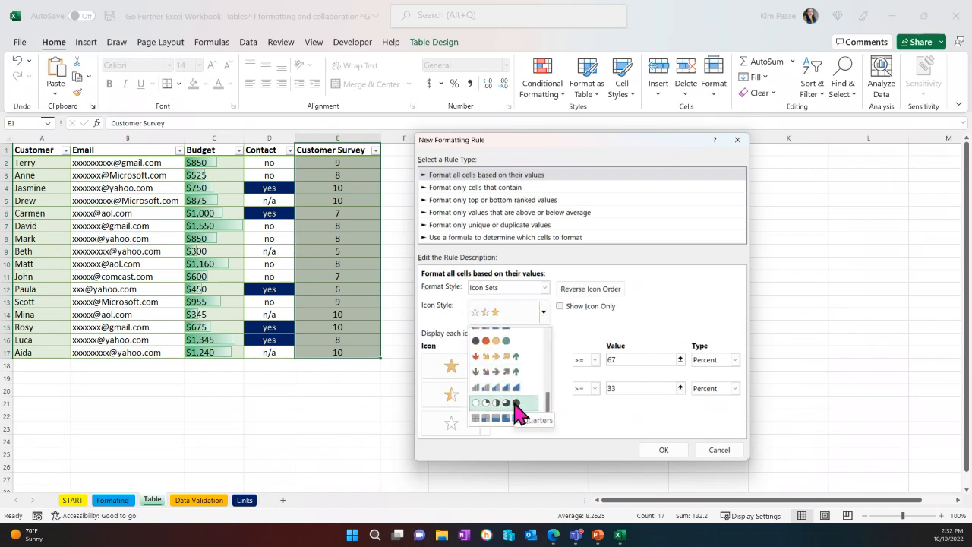
pyautogui.click(516, 412)
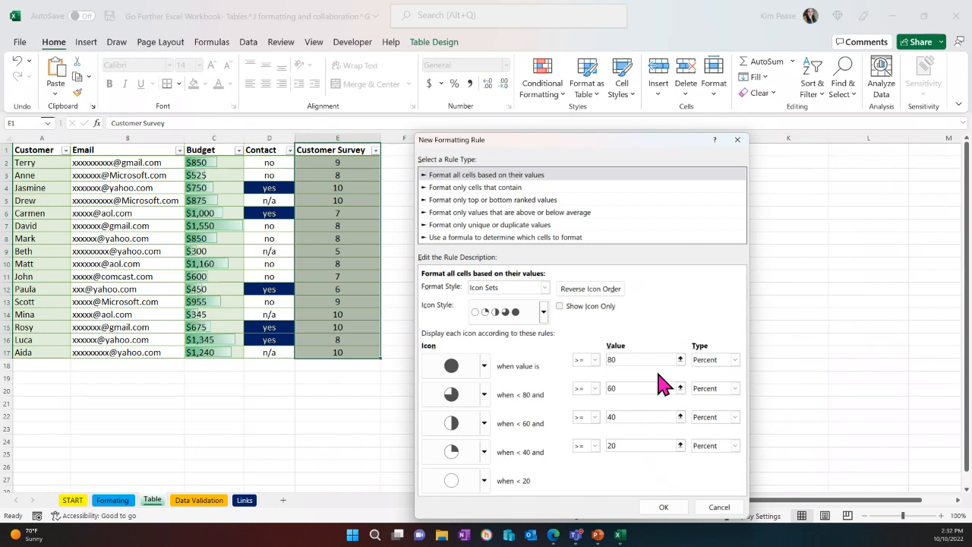
# Change the threshold type of all four icon conditions to Number
pyautogui.click(735, 361)
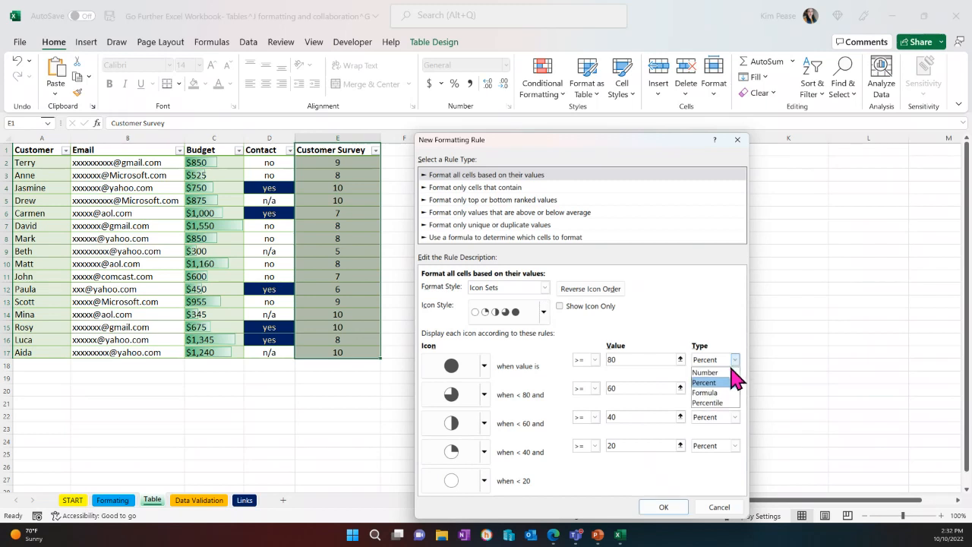
pyautogui.click(731, 371)
pyautogui.click(733, 388)
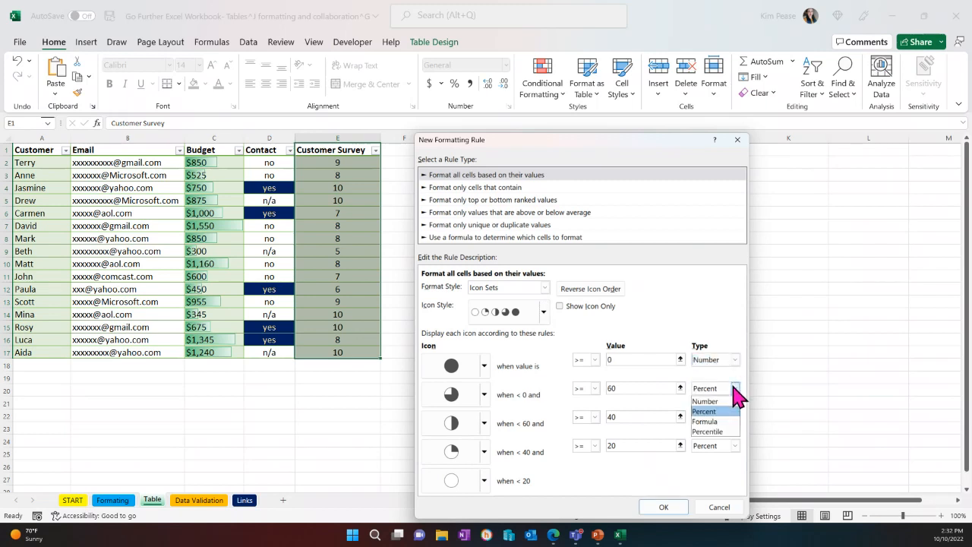
pyautogui.click(729, 401)
pyautogui.click(735, 417)
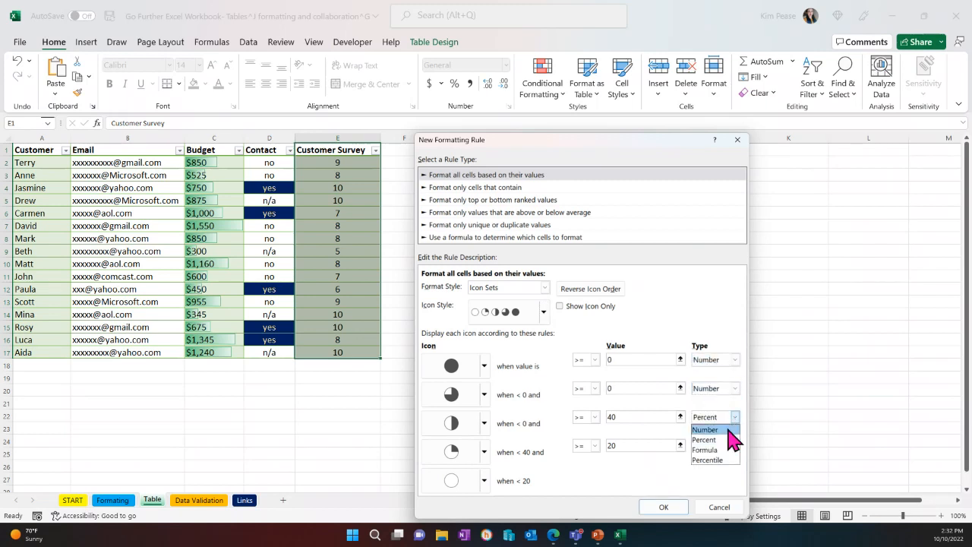
pyautogui.click(727, 430)
pyautogui.click(734, 446)
pyautogui.click(729, 458)
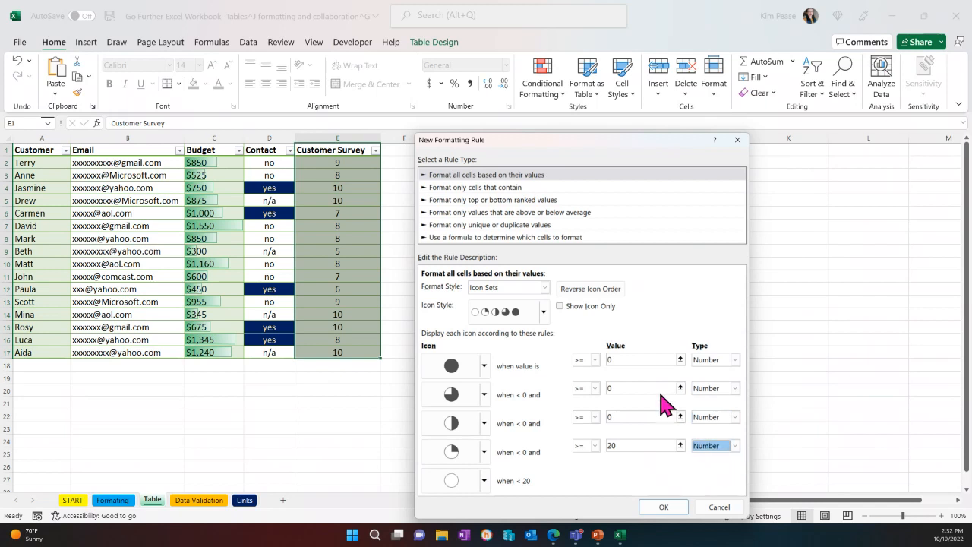
# Set the icon thresholds to 10, 8, 6 and 4 from the full circle downward, and apply the rule
pyautogui.click(618, 360)
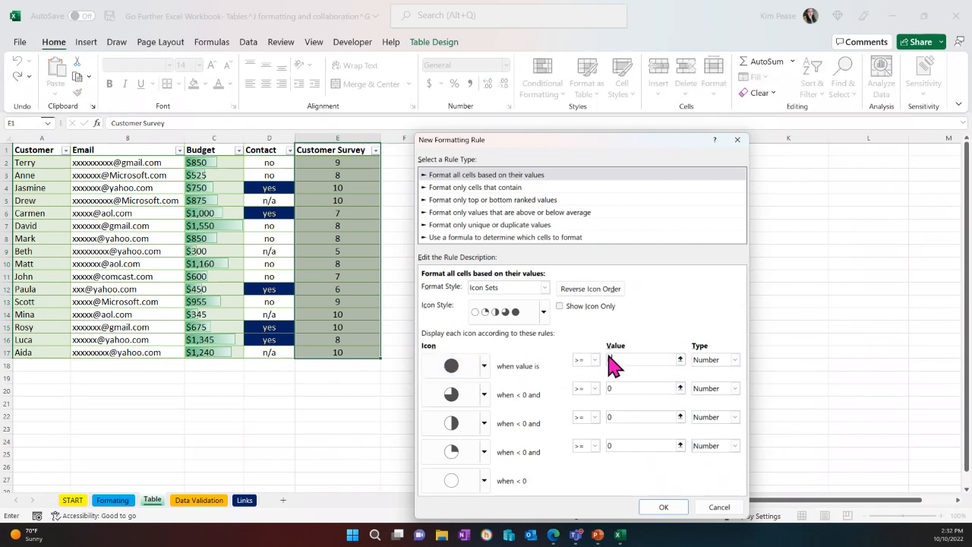
pyautogui.write('0')
pyautogui.click(626, 388)
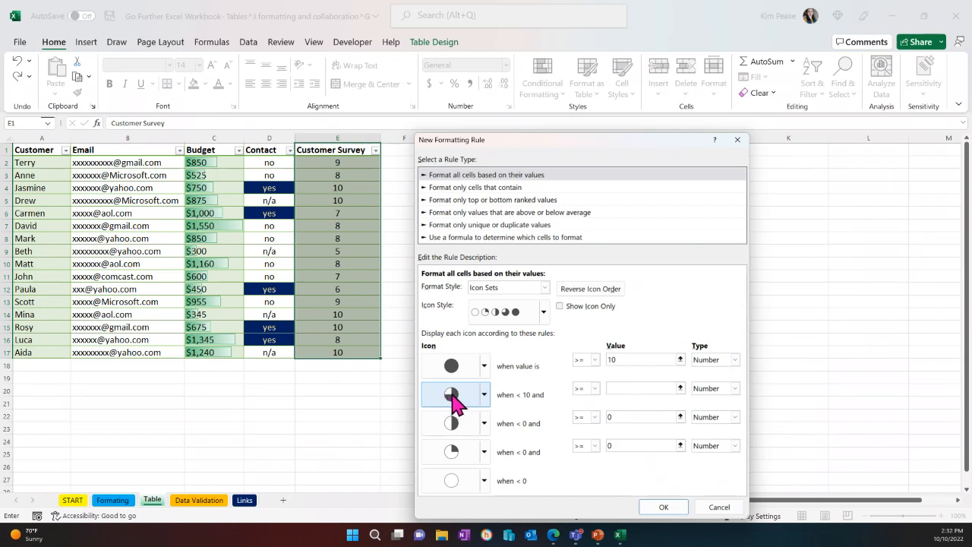
pyautogui.click(631, 413)
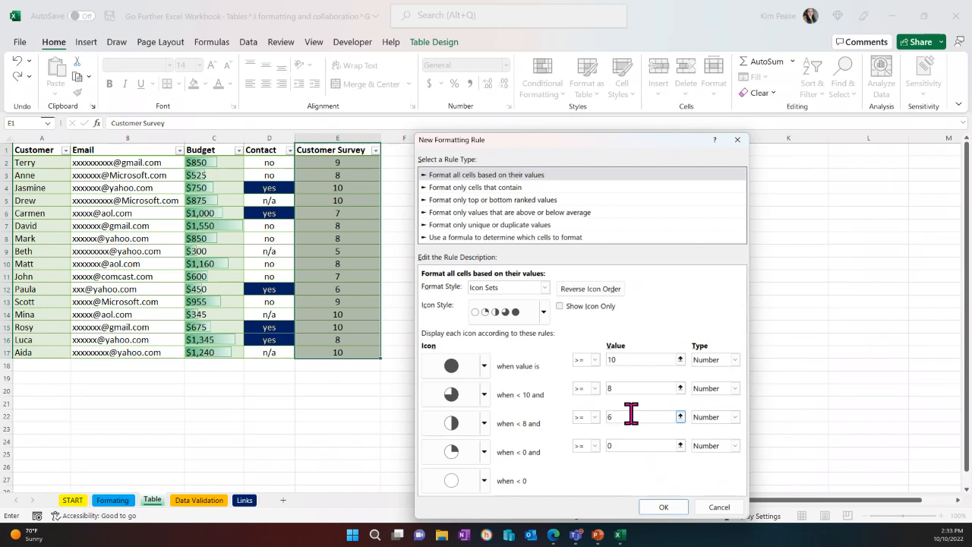
pyautogui.click(621, 442)
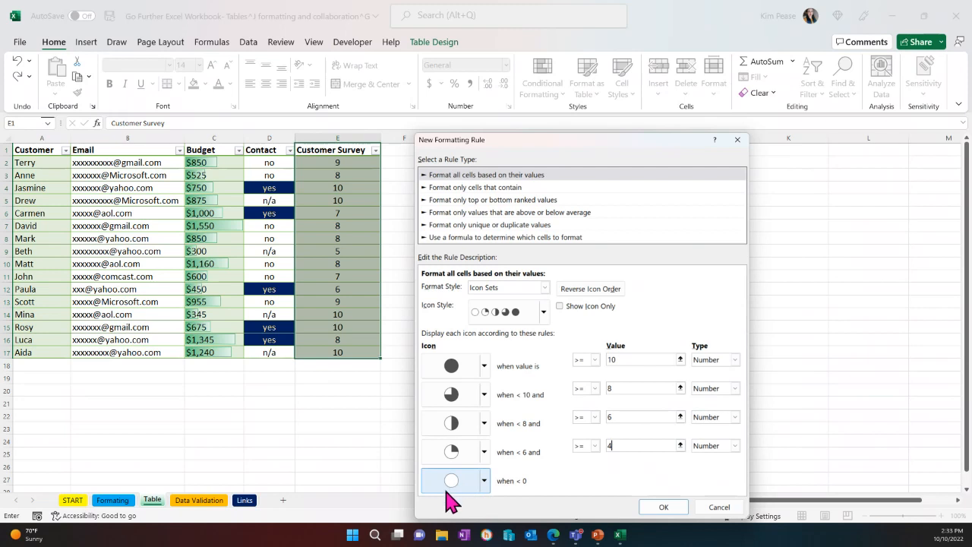
pyautogui.click(659, 509)
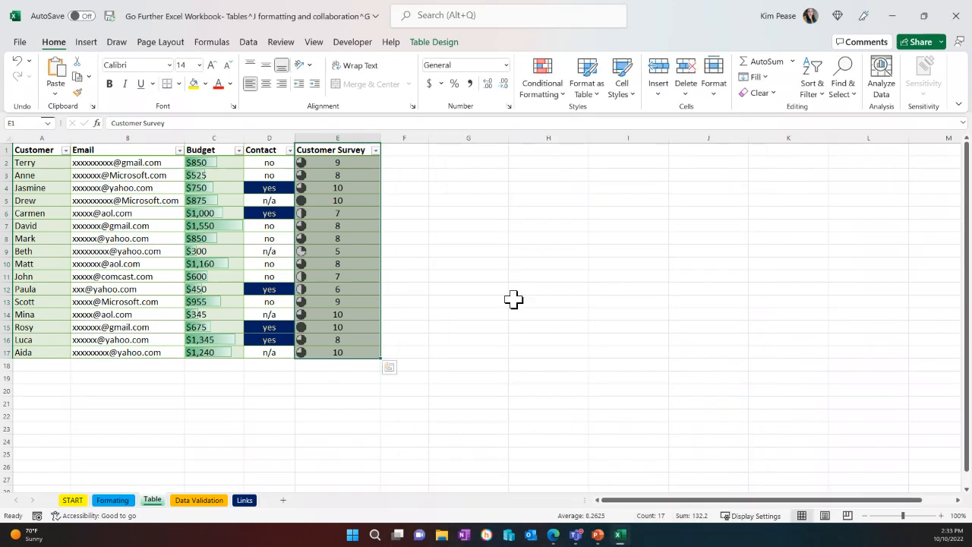
pyautogui.click(451, 250)
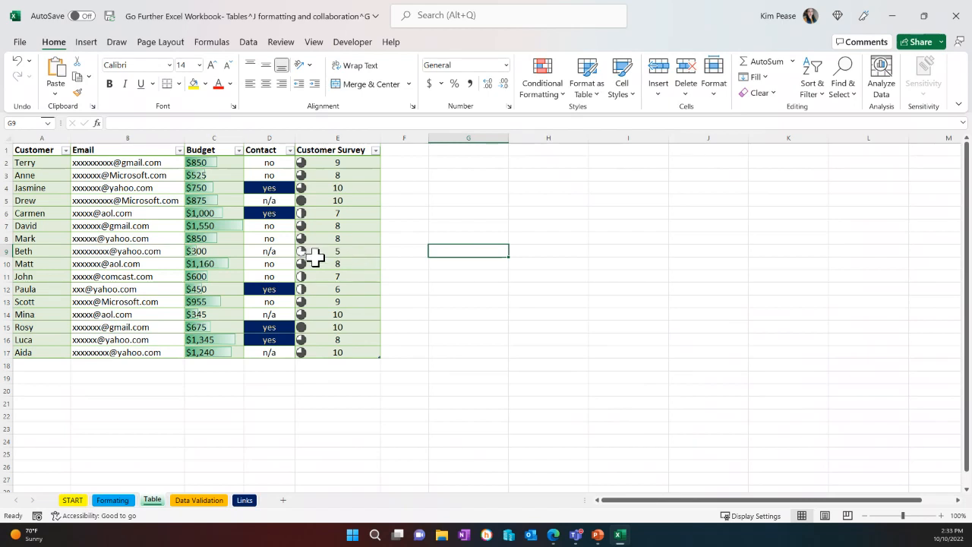
# Check individual Customer Survey scores, comparing their stored values with the displayed numbers and circle icons
pyautogui.click(360, 252)
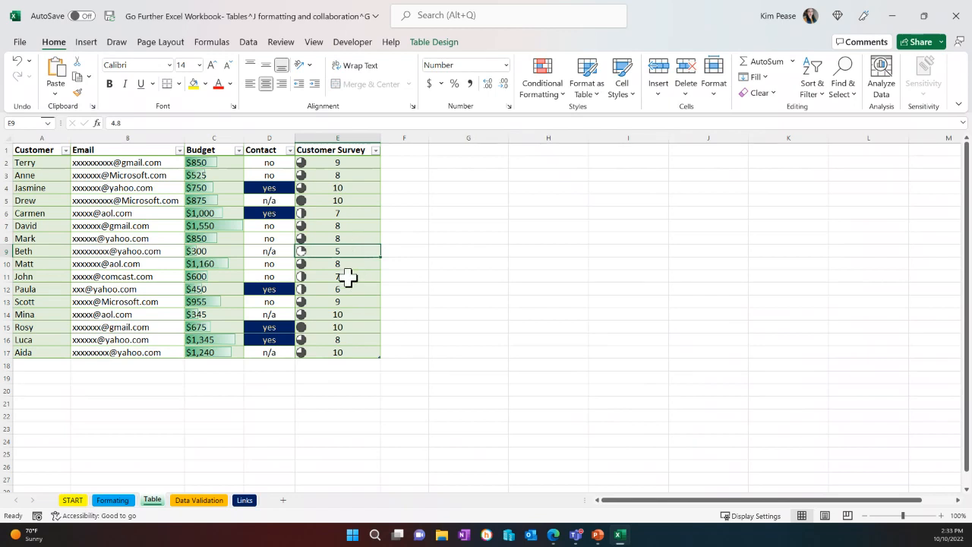
pyautogui.click(347, 277)
pyautogui.click(348, 285)
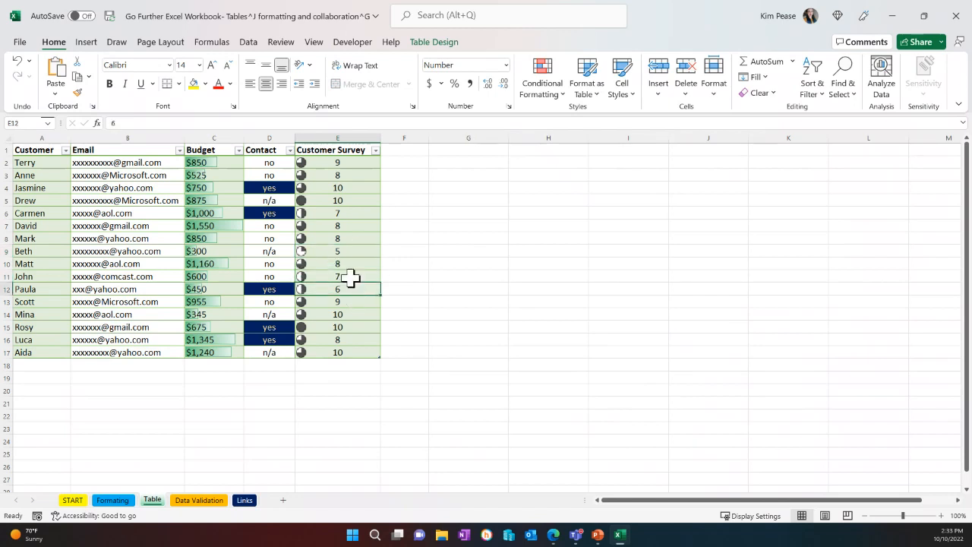
pyautogui.click(349, 278)
pyautogui.click(350, 287)
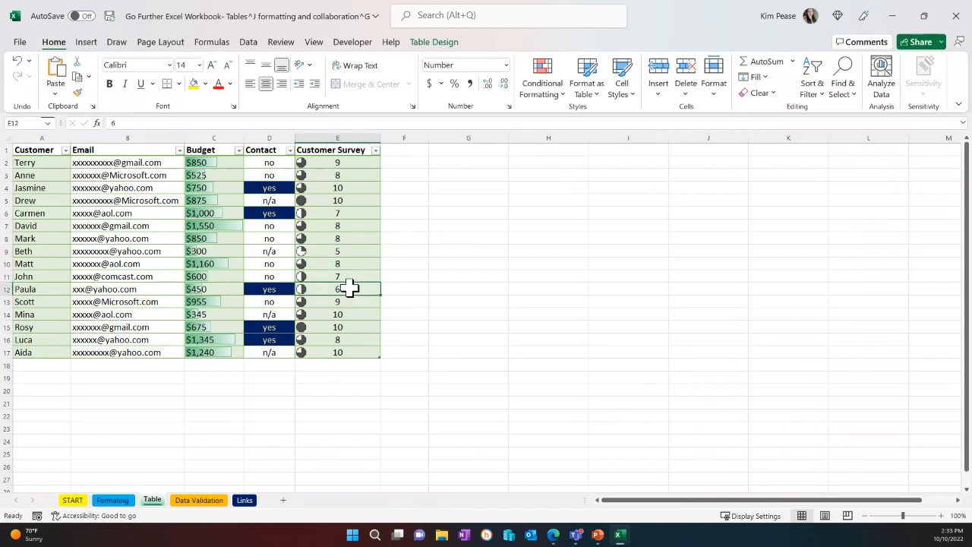
pyautogui.click(341, 212)
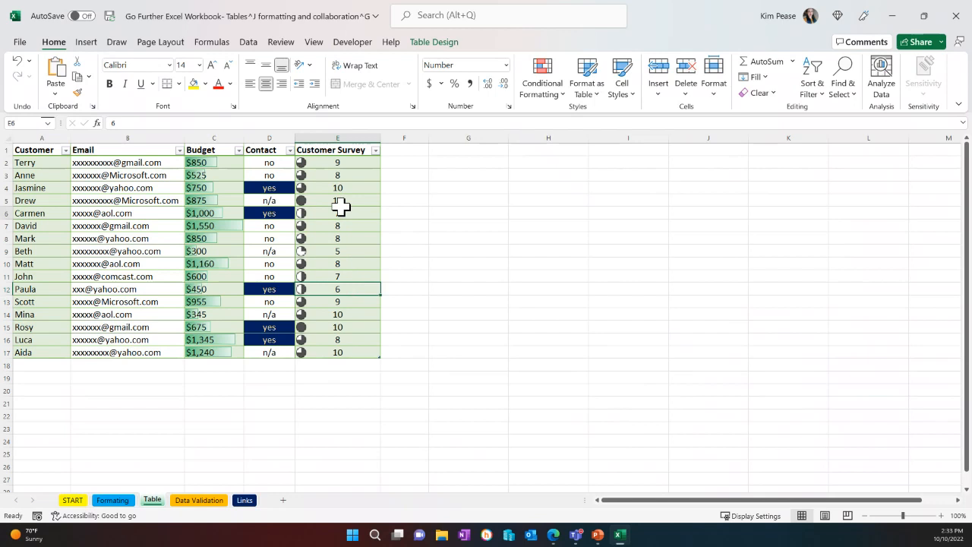
pyautogui.click(344, 161)
pyautogui.click(347, 172)
pyautogui.click(348, 192)
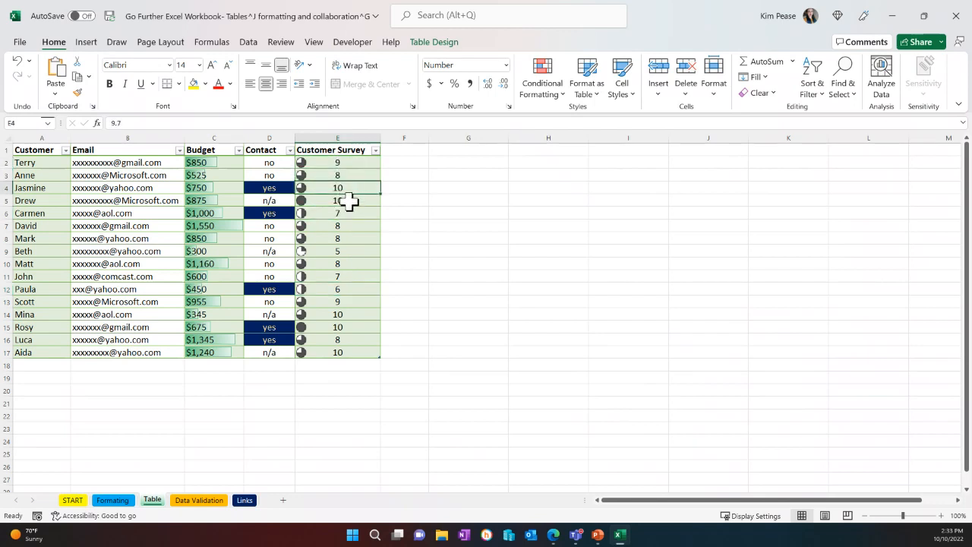
pyautogui.click(348, 199)
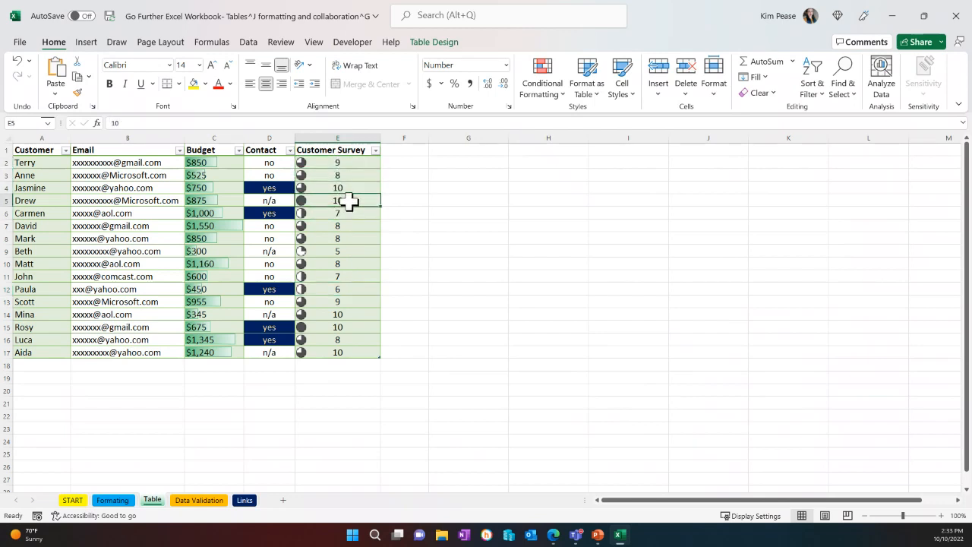
pyautogui.click(344, 252)
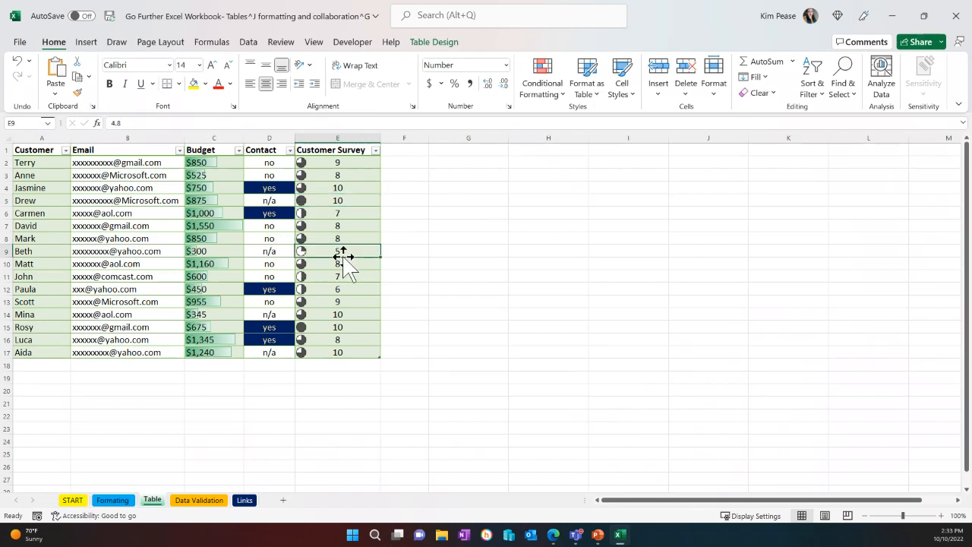
# Clear the conditional formatting rules from the Budget values, C2:C17
pyautogui.click(229, 162)
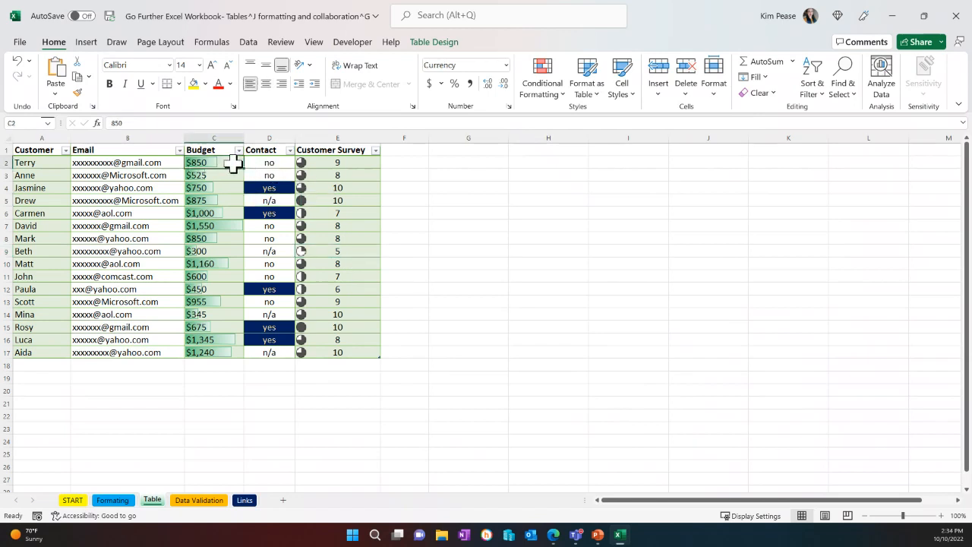
pyautogui.moveTo(231, 162); pyautogui.dragTo(219, 343)
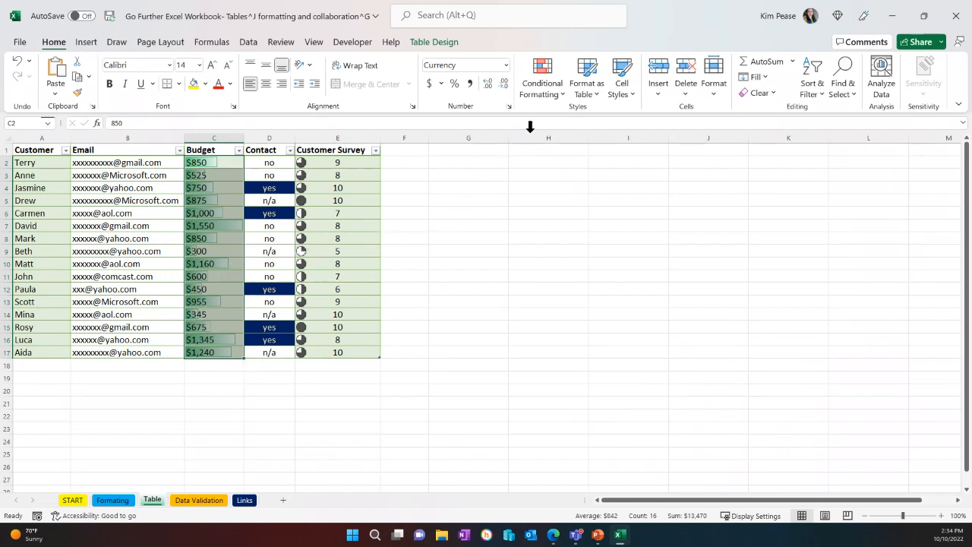
pyautogui.click(546, 94)
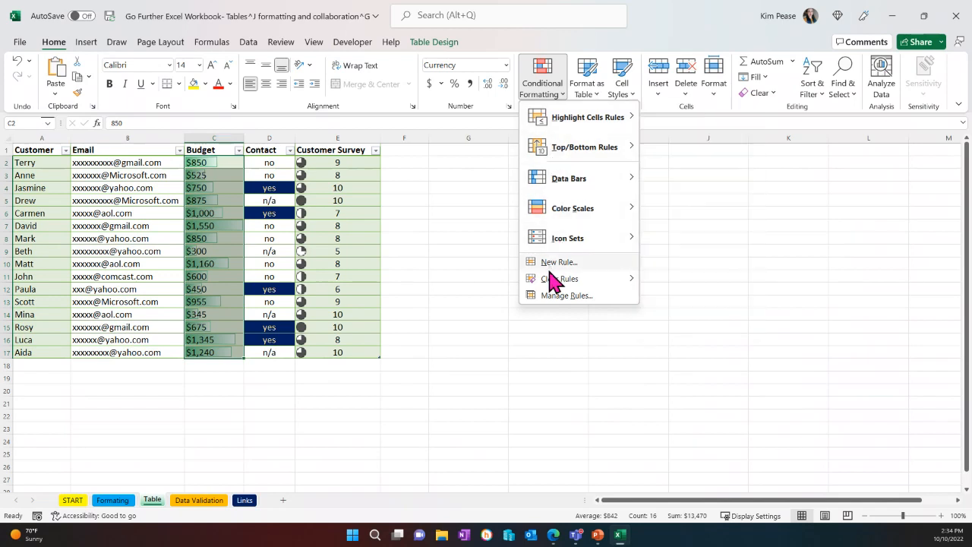
pyautogui.moveTo(549, 279)
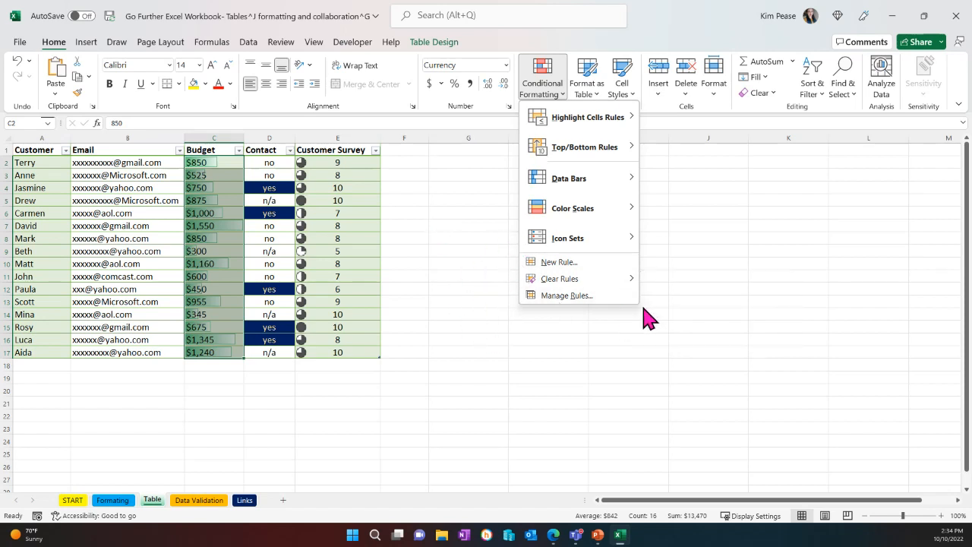
pyautogui.moveTo(623, 282)
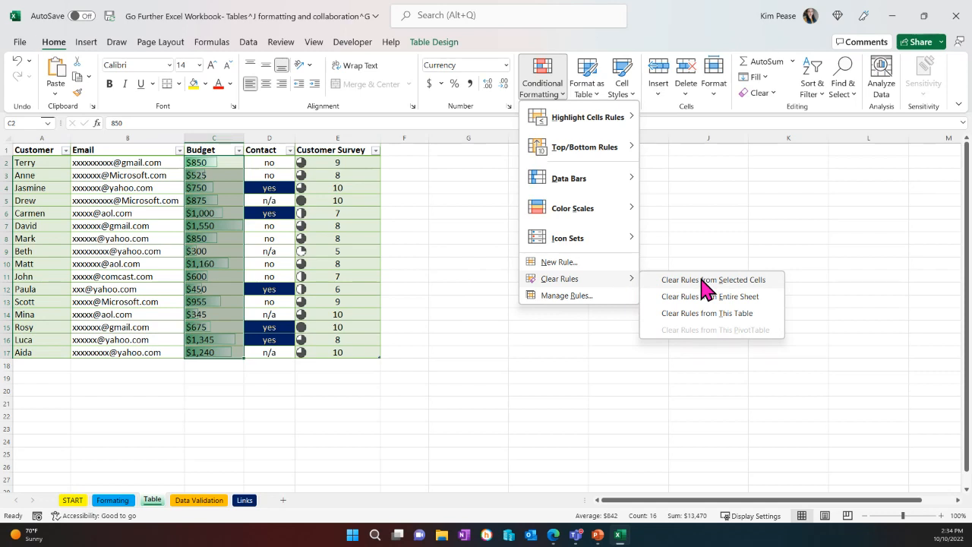
pyautogui.click(703, 281)
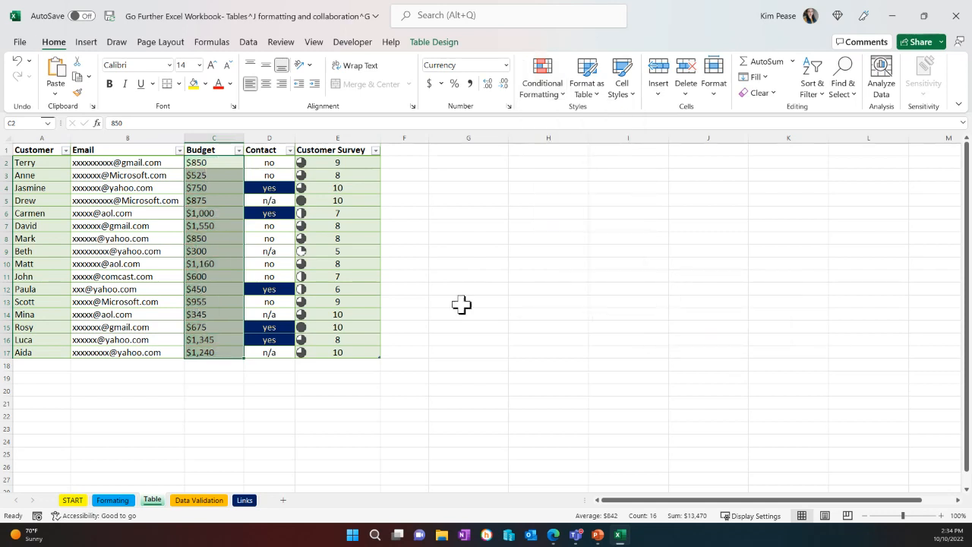
pyautogui.click(372, 289)
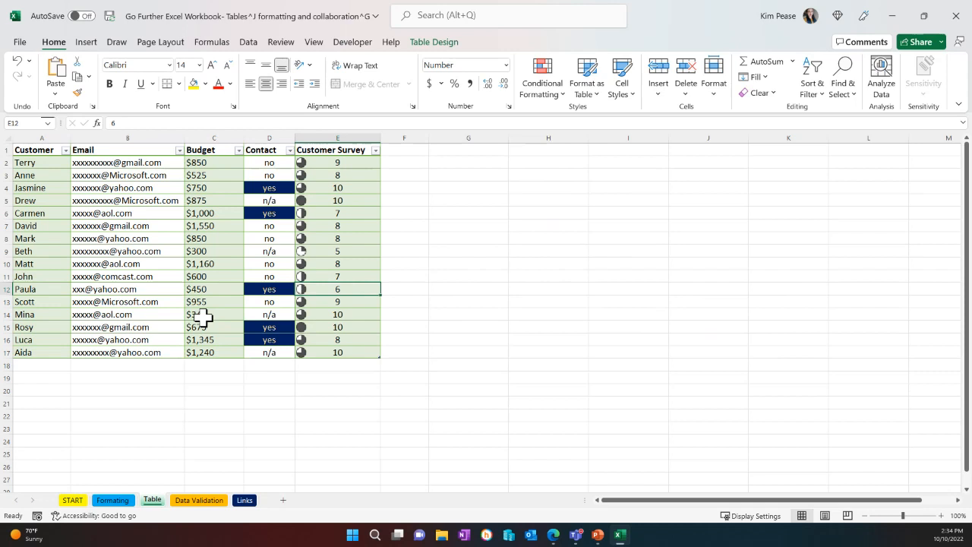
# Examine individual Budget and Customer Survey values, including the full record of the first customer in row 2
pyautogui.click(216, 200)
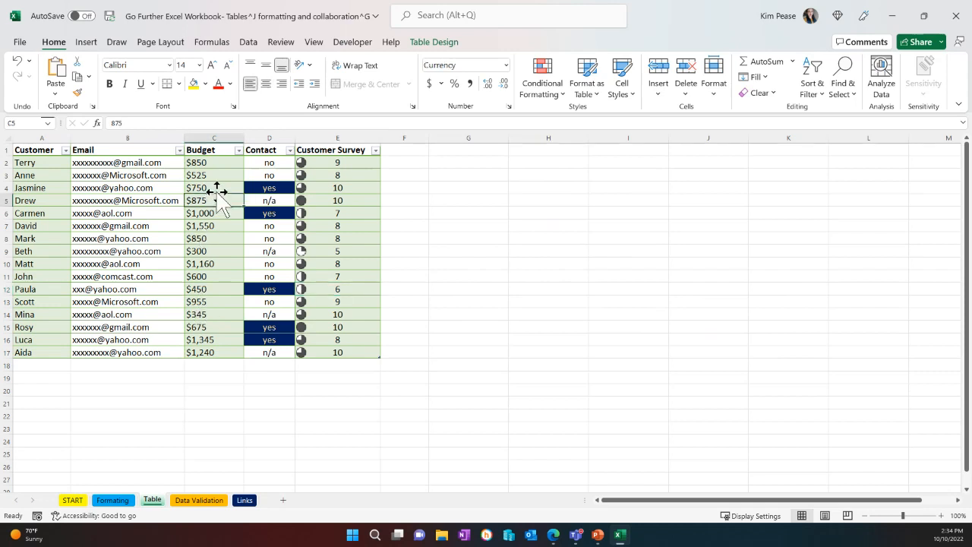
pyautogui.click(218, 190)
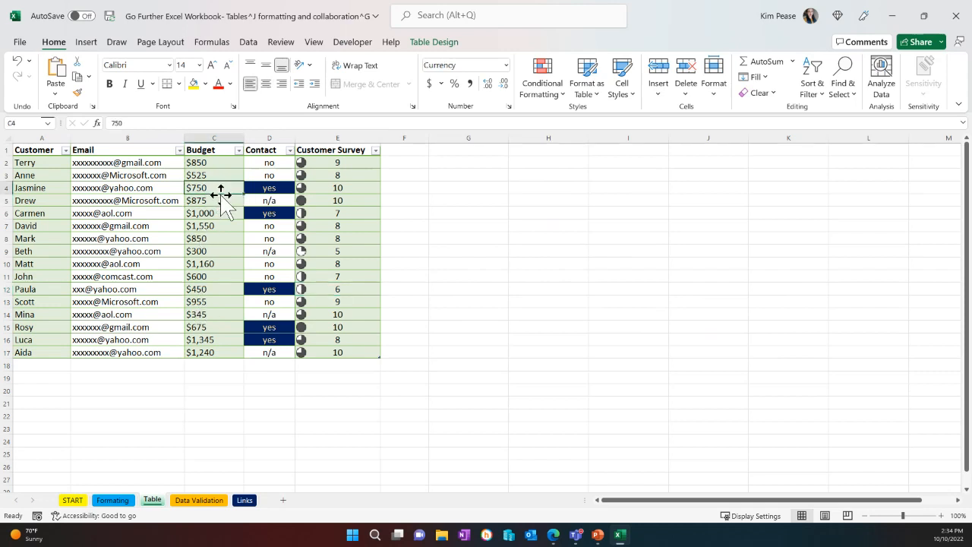
pyautogui.click(357, 175)
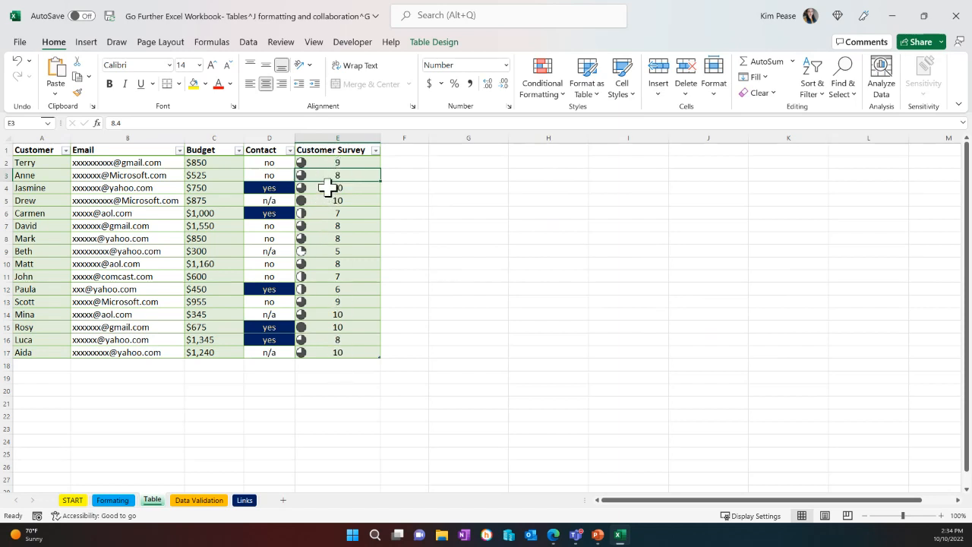
pyautogui.click(26, 161)
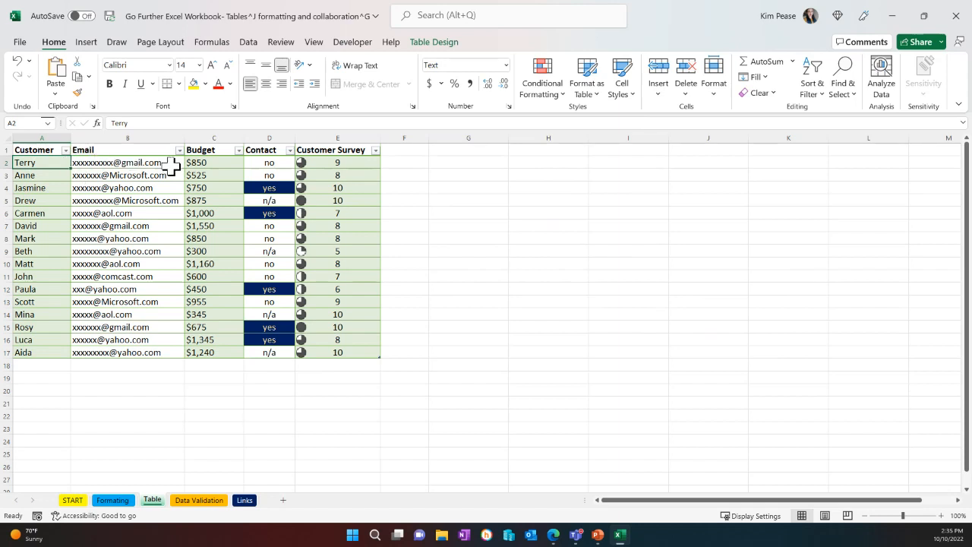
pyautogui.click(230, 165)
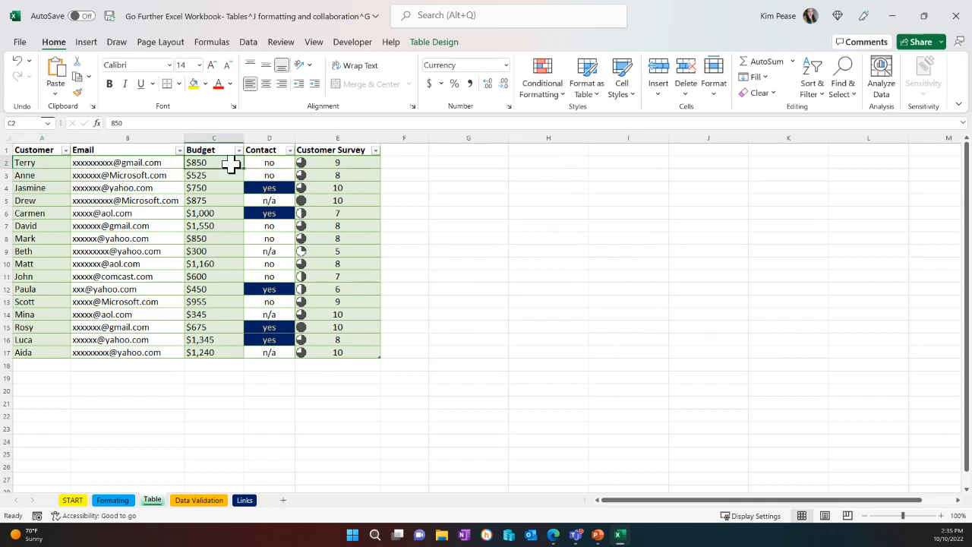
pyautogui.click(258, 162)
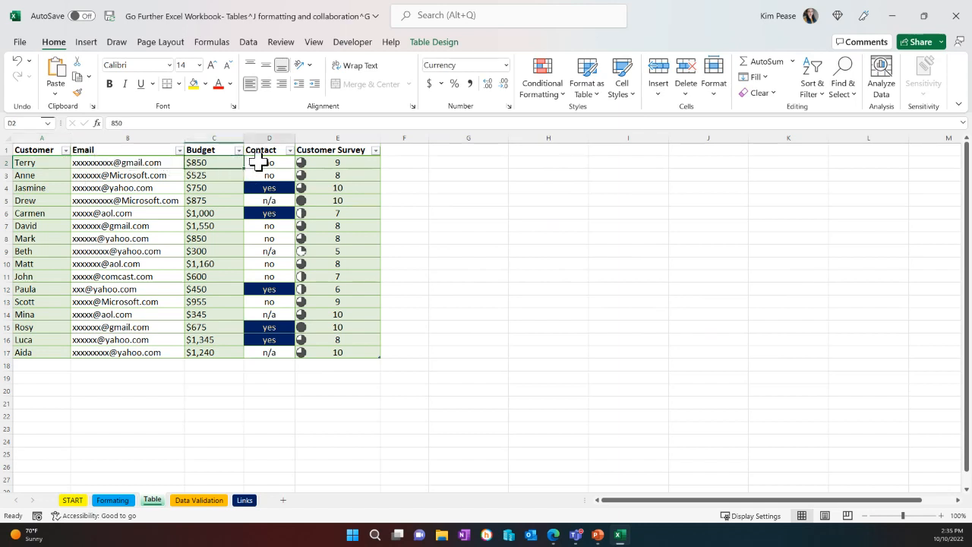
pyautogui.click(335, 161)
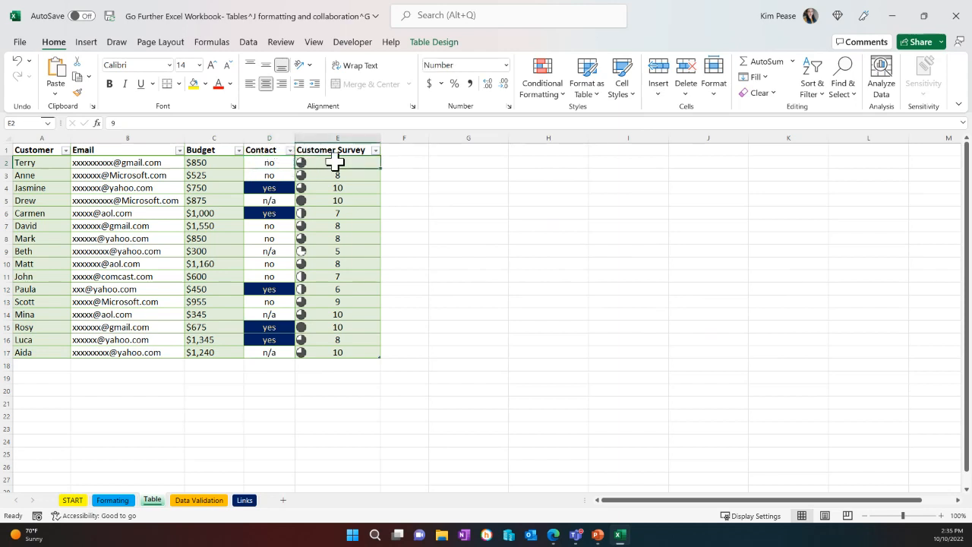
# Review the sort and filter options available for the Customer Survey and Customer columns
pyautogui.click(376, 152)
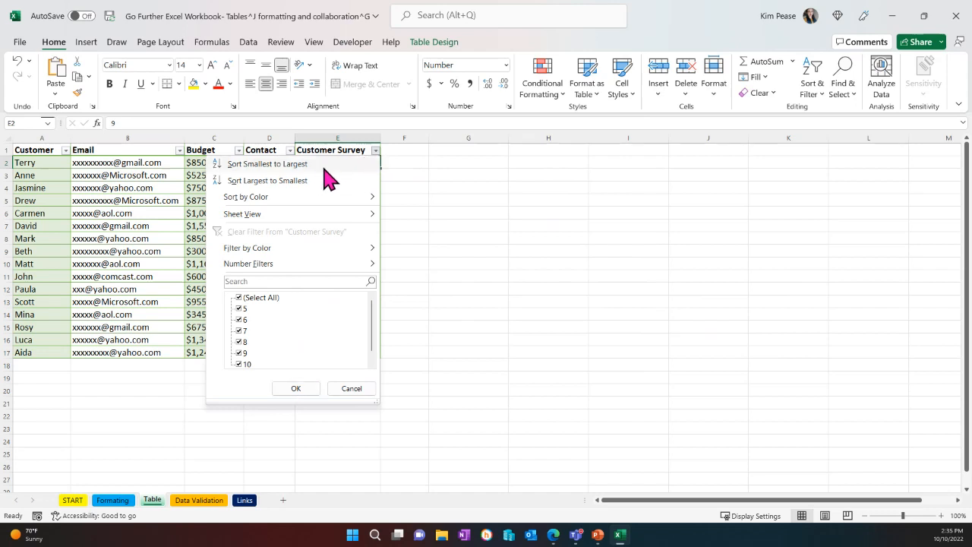
pyautogui.click(412, 189)
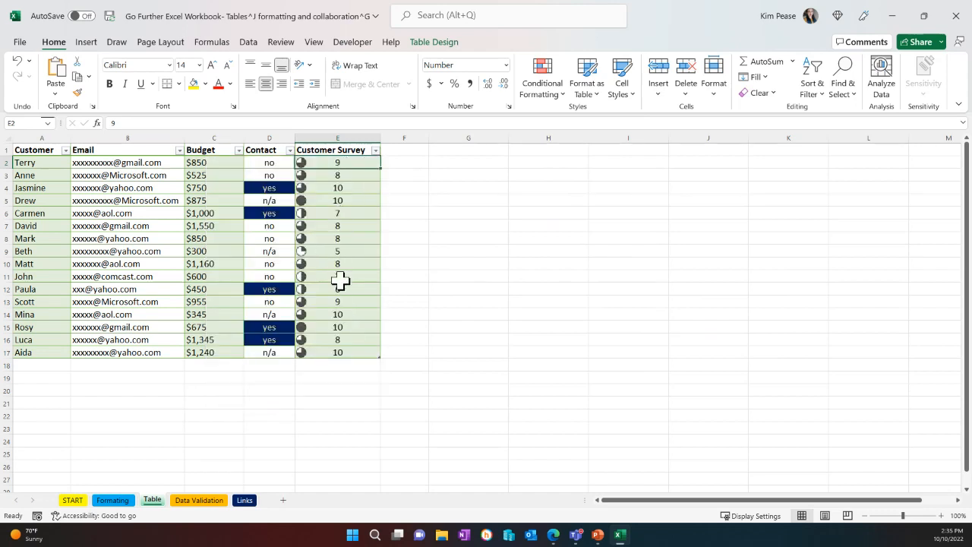
pyautogui.click(375, 149)
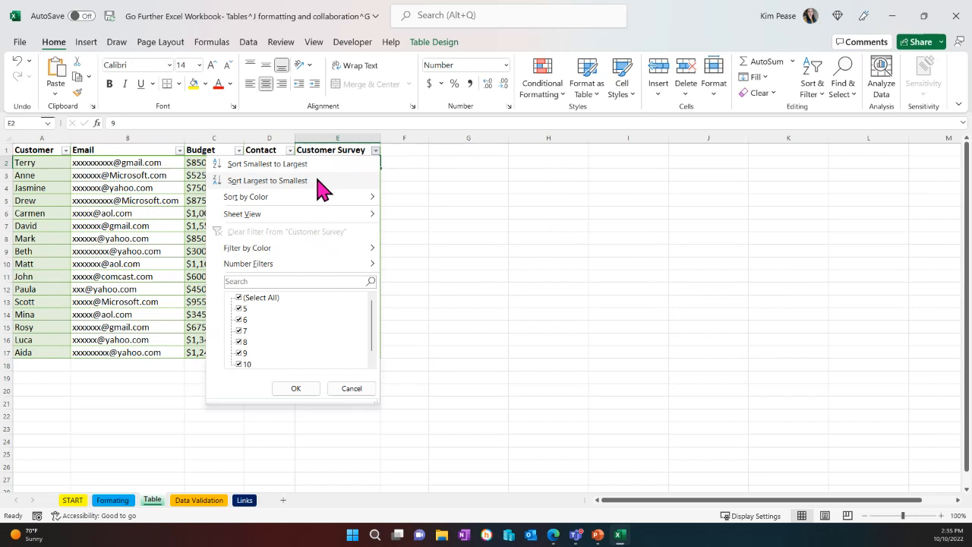
pyautogui.click(67, 151)
pyautogui.click(67, 151)
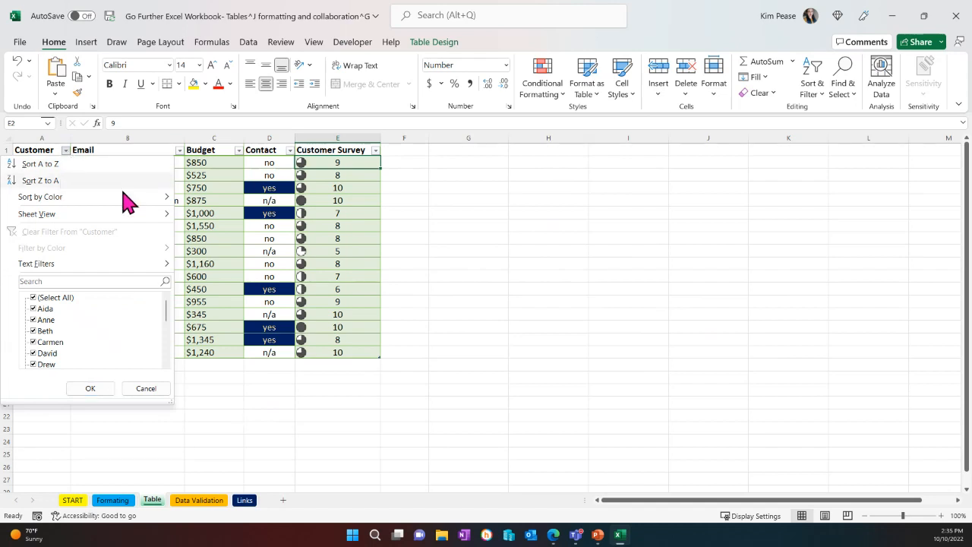
pyautogui.click(375, 157)
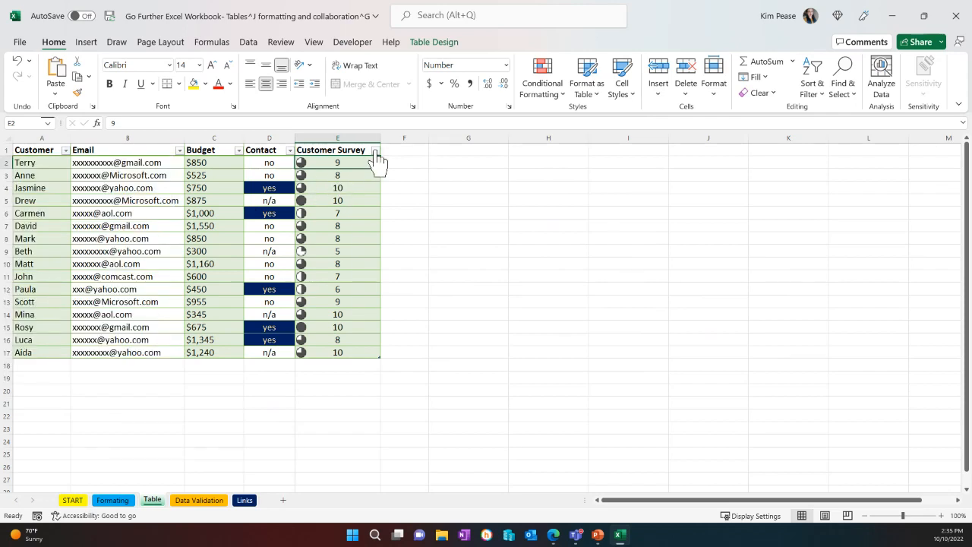
# Sort the table by Customer Survey from largest to smallest
pyautogui.click(374, 150)
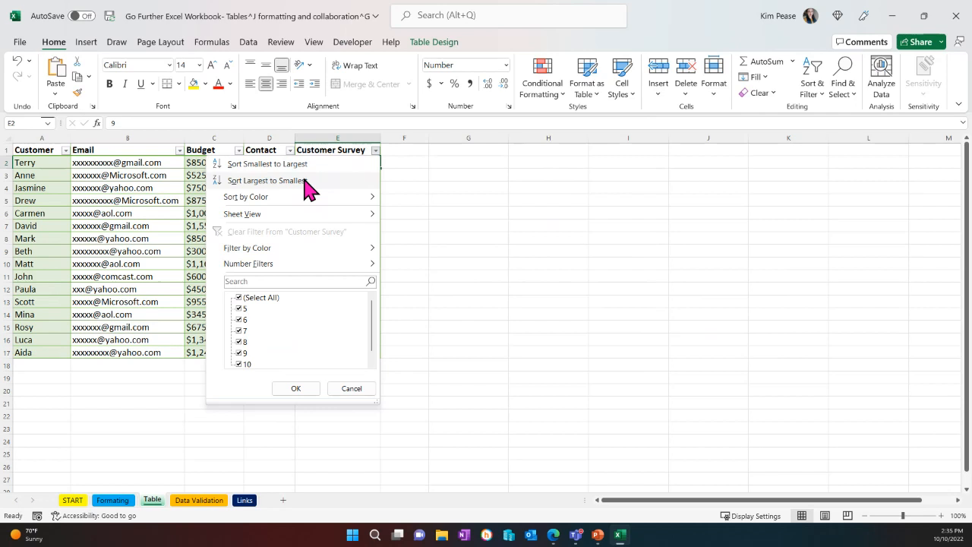
pyautogui.click(305, 181)
pyautogui.click(408, 190)
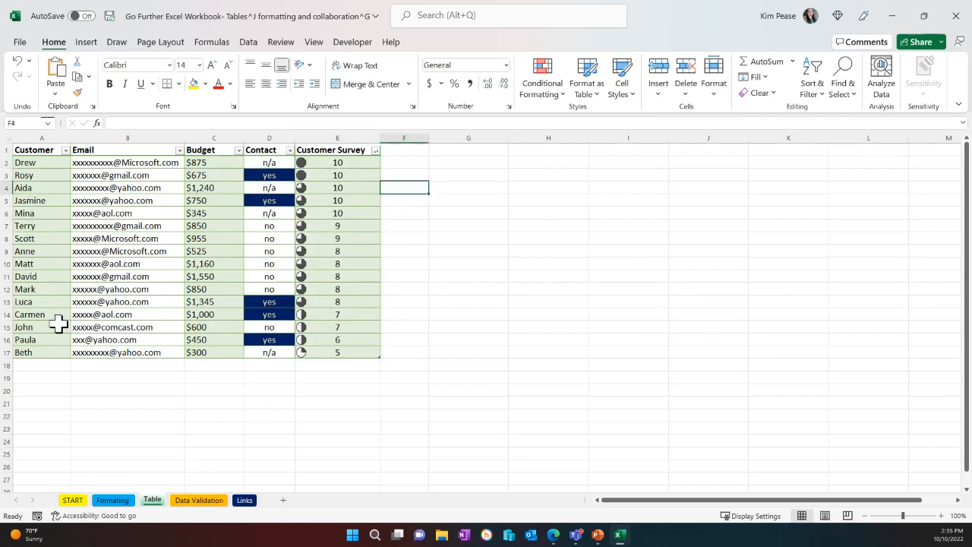
# Check the record in row 7 across its Customer, Email, Budget, Contact and Customer Survey cells
pyautogui.click(31, 225)
pyautogui.click(100, 225)
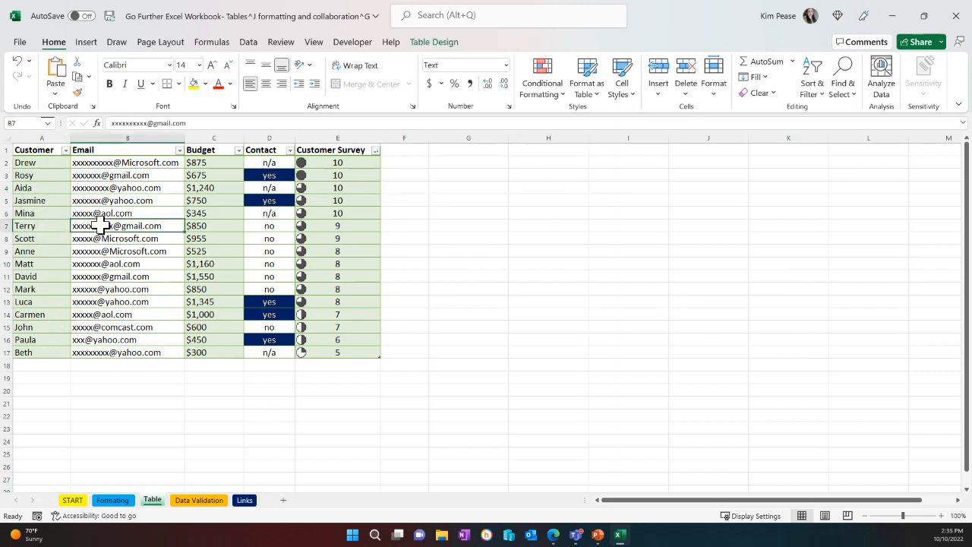
pyautogui.click(195, 226)
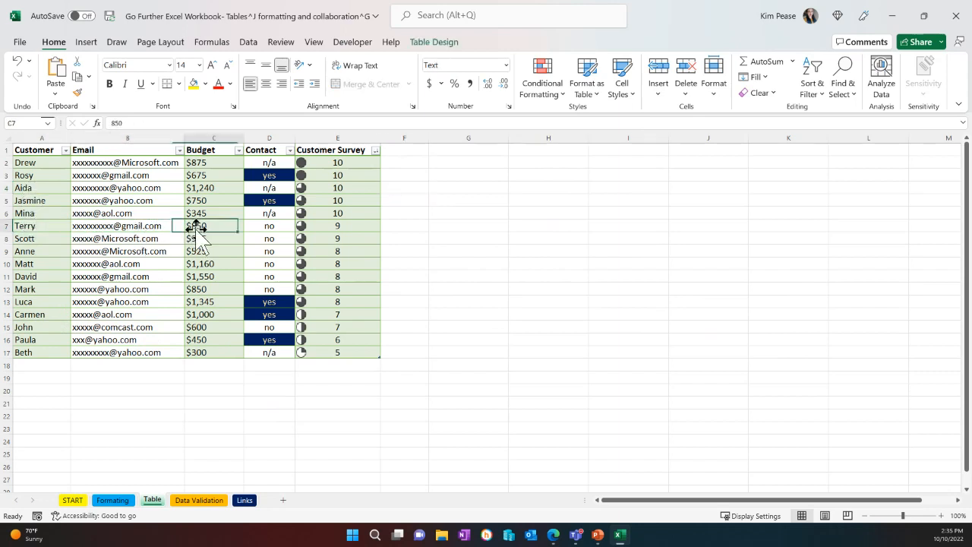
pyautogui.click(276, 225)
pyautogui.click(317, 227)
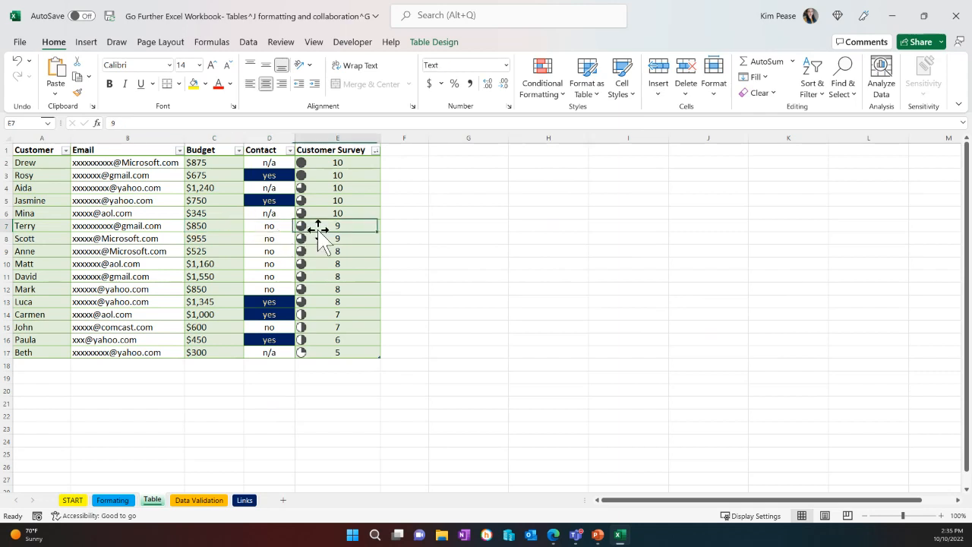
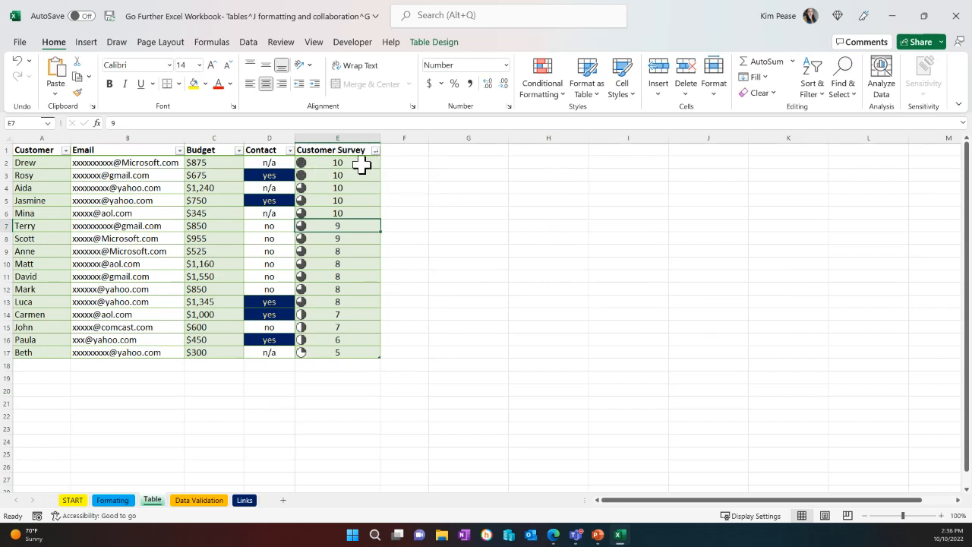
# Review the worksheet's general Sort & Filter options with a Budget value selected
pyautogui.click(207, 240)
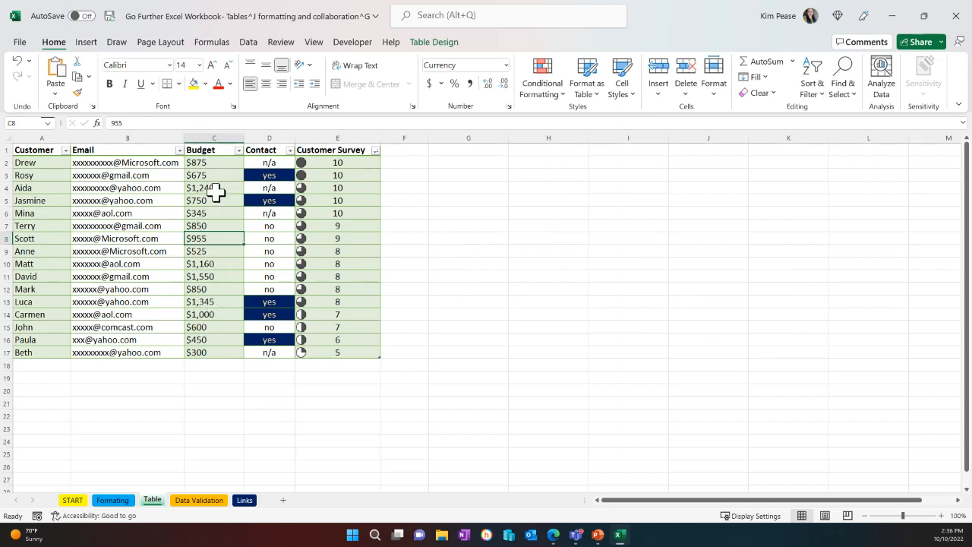
pyautogui.click(218, 190)
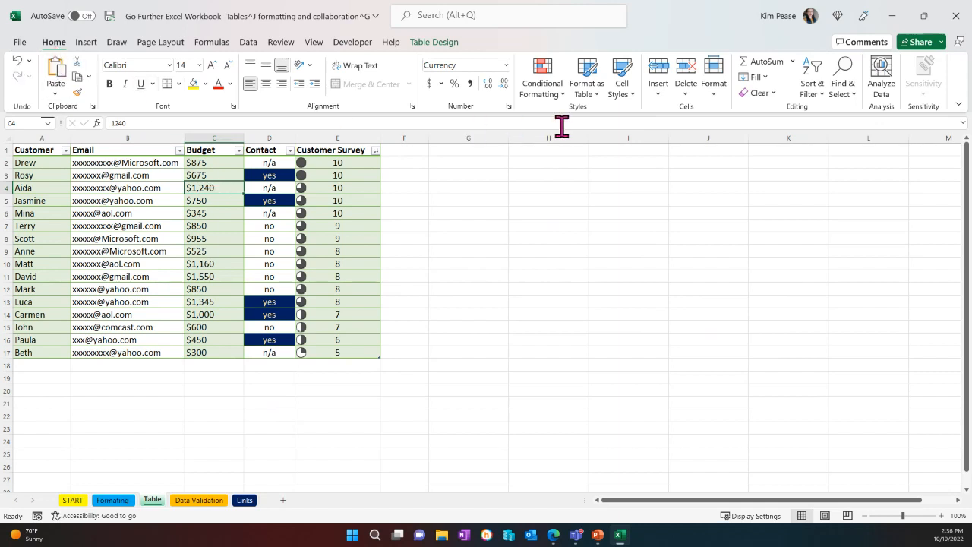
pyautogui.click(813, 89)
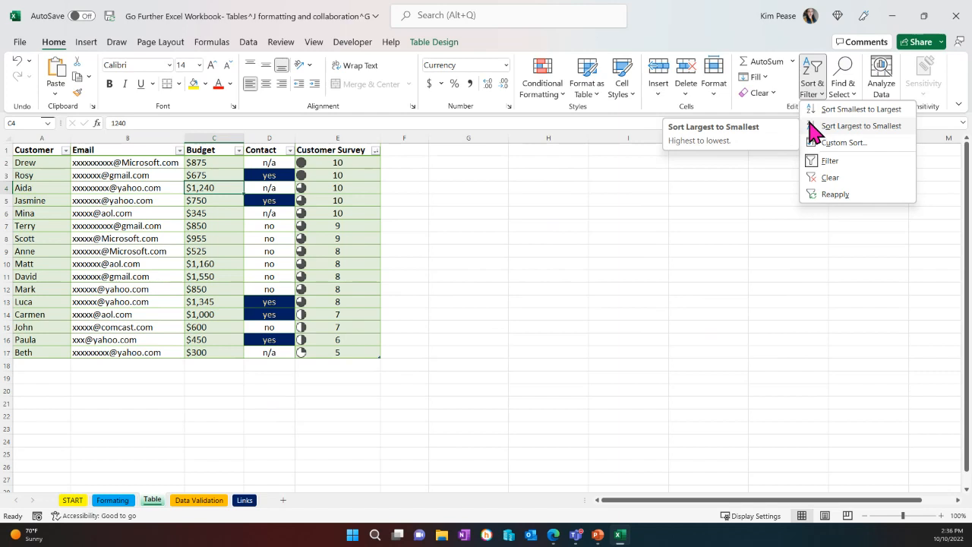
pyautogui.click(430, 244)
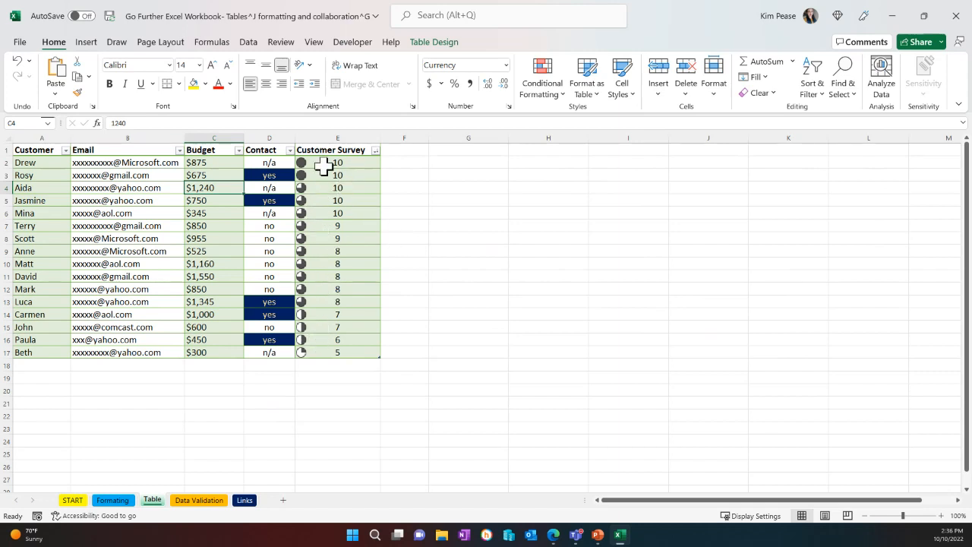
# Bring up the chart commands and select the Customer Survey scores together with their header, E1:E17
pyautogui.click(86, 44)
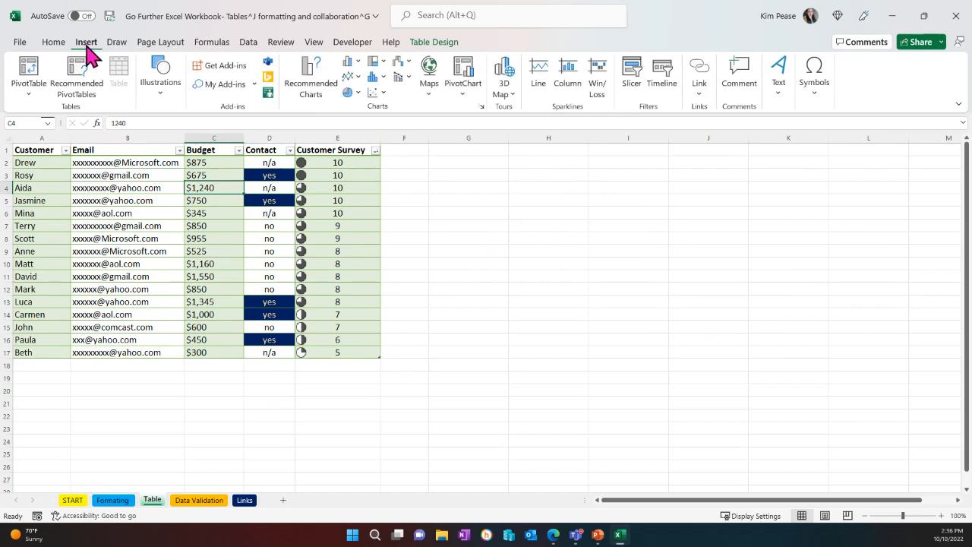
pyautogui.click(319, 162)
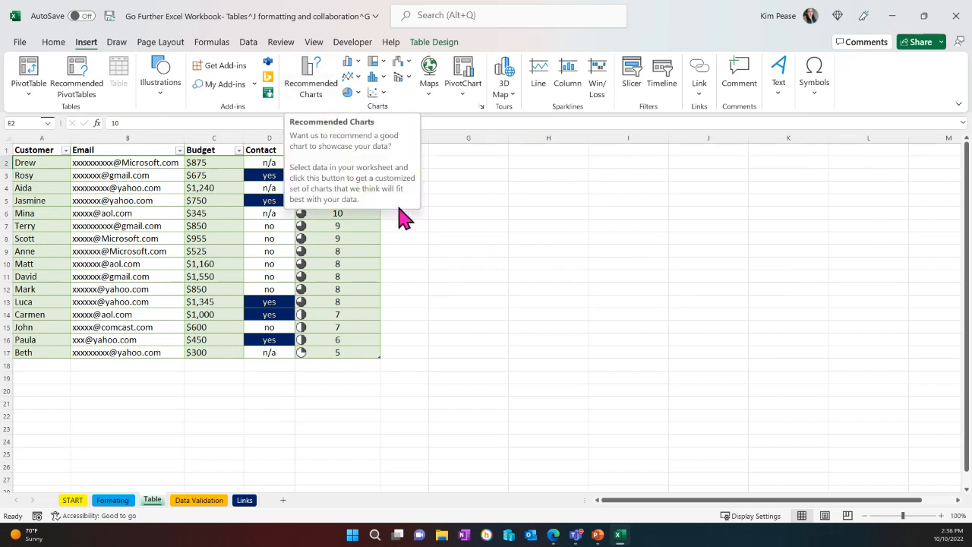
pyautogui.click(431, 215)
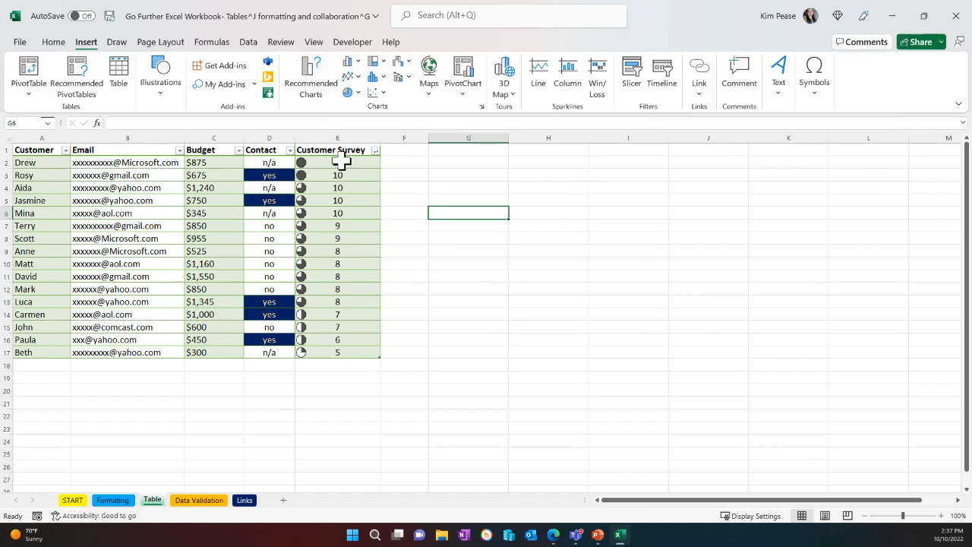
pyautogui.click(336, 360)
pyautogui.click(336, 351)
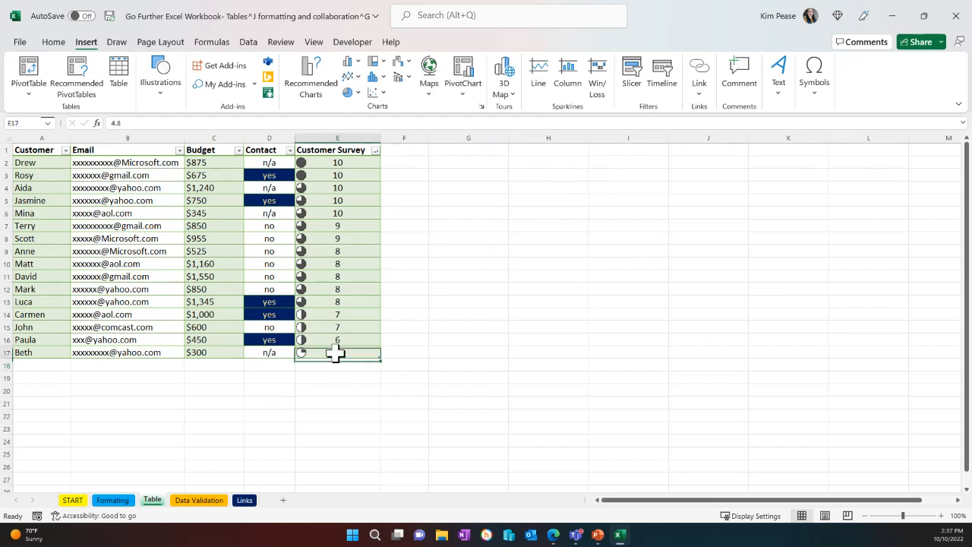
pyautogui.moveTo(336, 352); pyautogui.dragTo(341, 148)
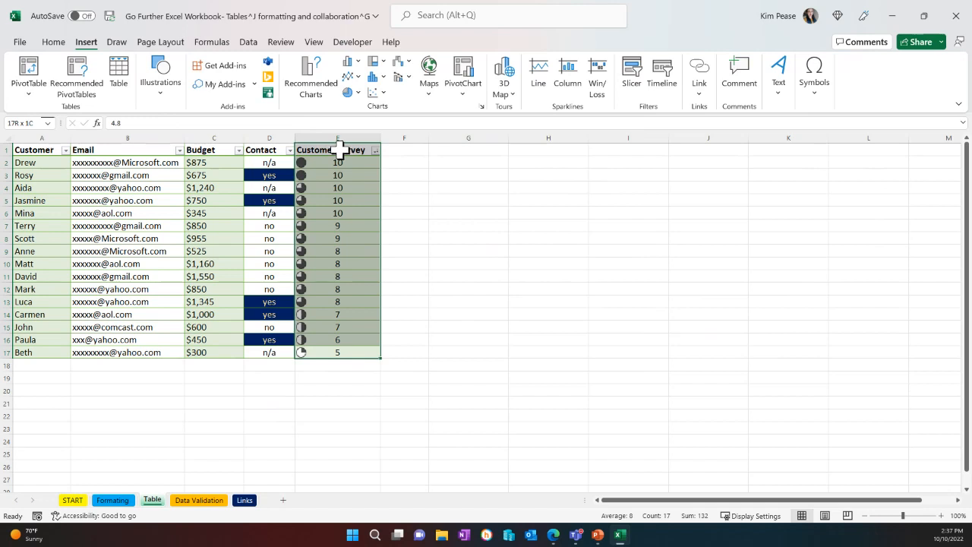
pyautogui.moveTo(339, 149); pyautogui.dragTo(29, 152)
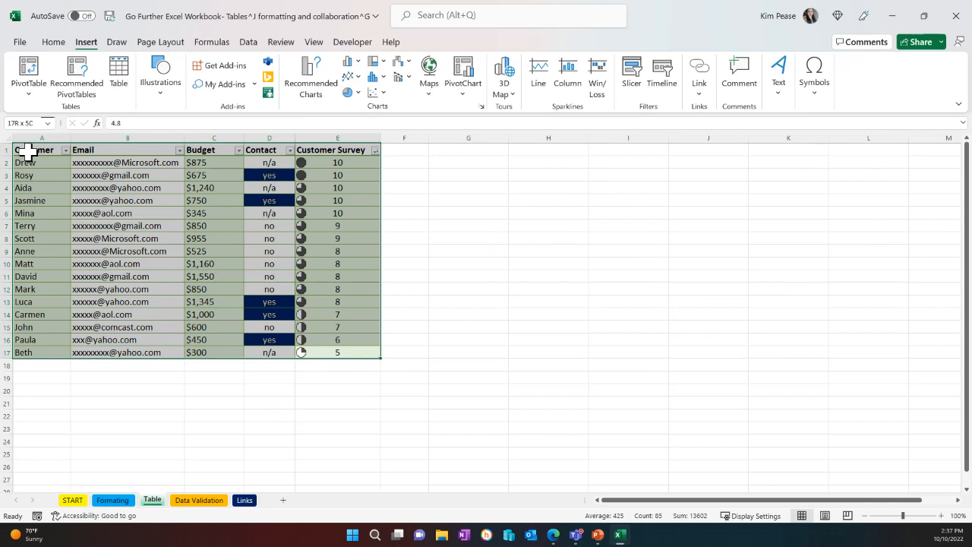
pyautogui.moveTo(27, 152); pyautogui.dragTo(314, 147)
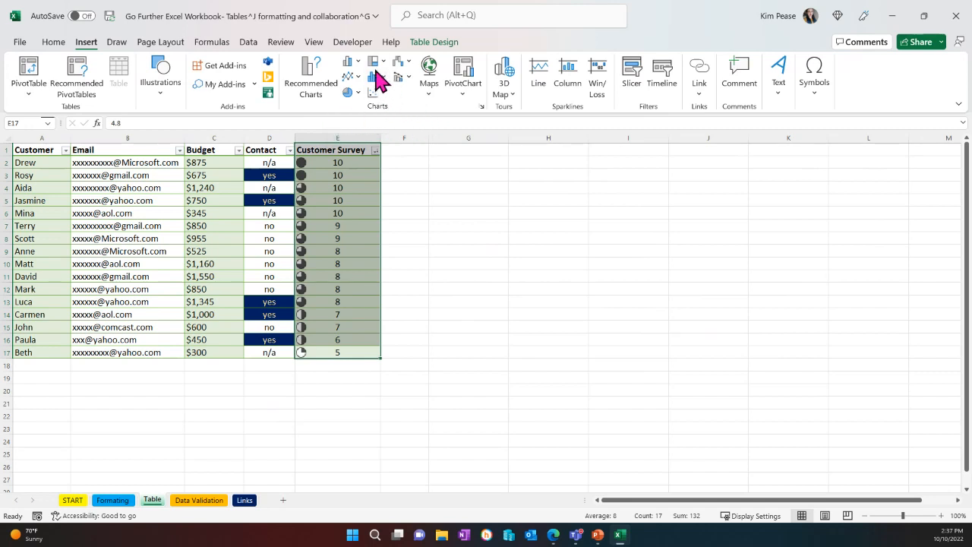
# Browse the column, hierarchy, waterfall and line chart types available for the Customer Survey data
pyautogui.click(351, 63)
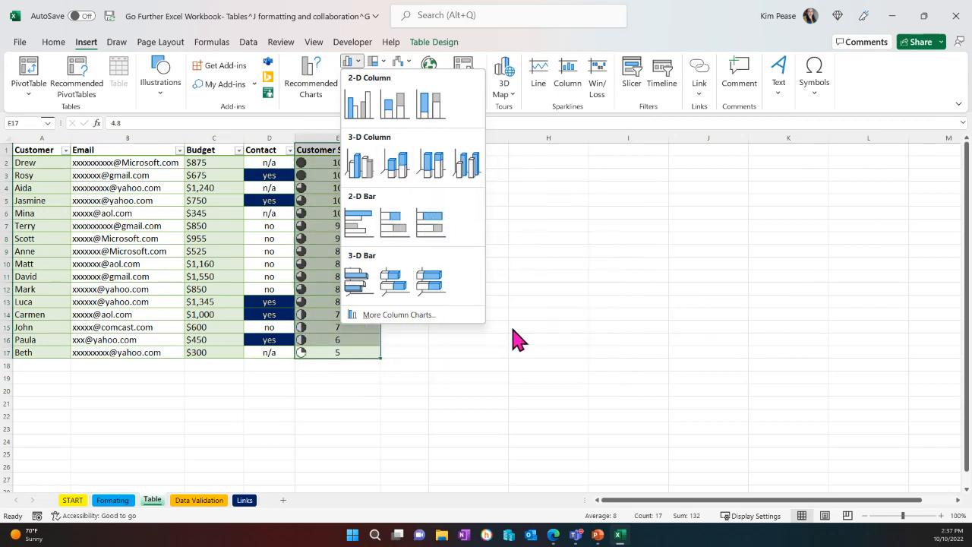
pyautogui.click(379, 67)
pyautogui.click(379, 65)
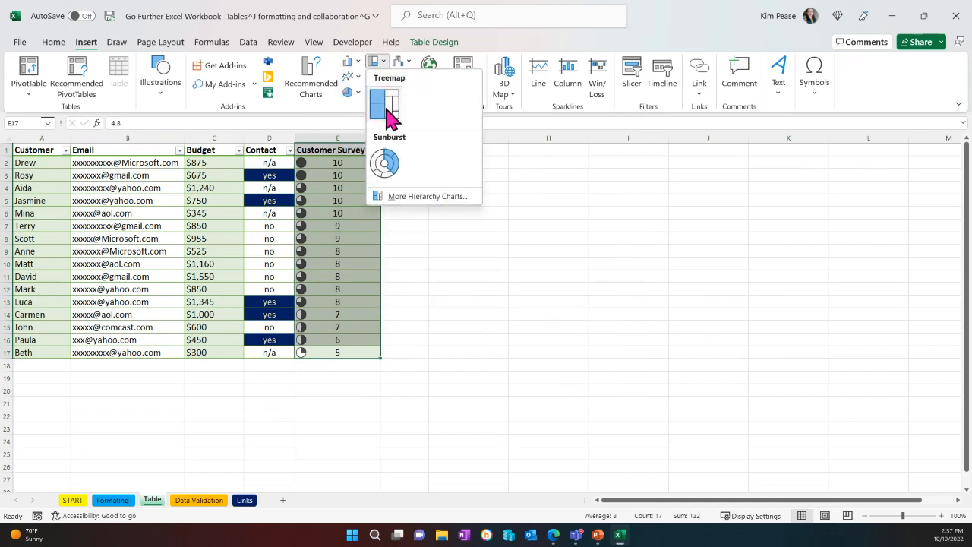
pyautogui.click(399, 62)
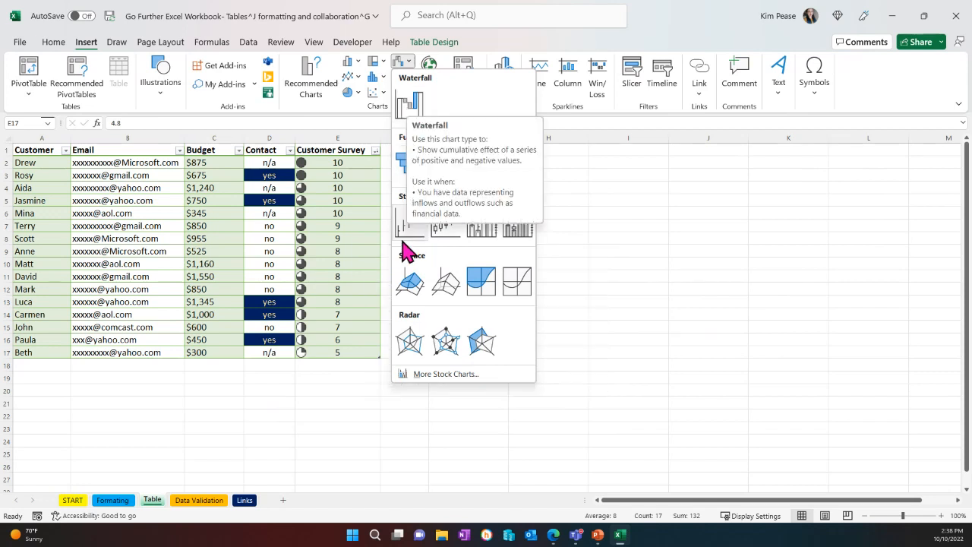
pyautogui.click(358, 79)
pyautogui.click(359, 78)
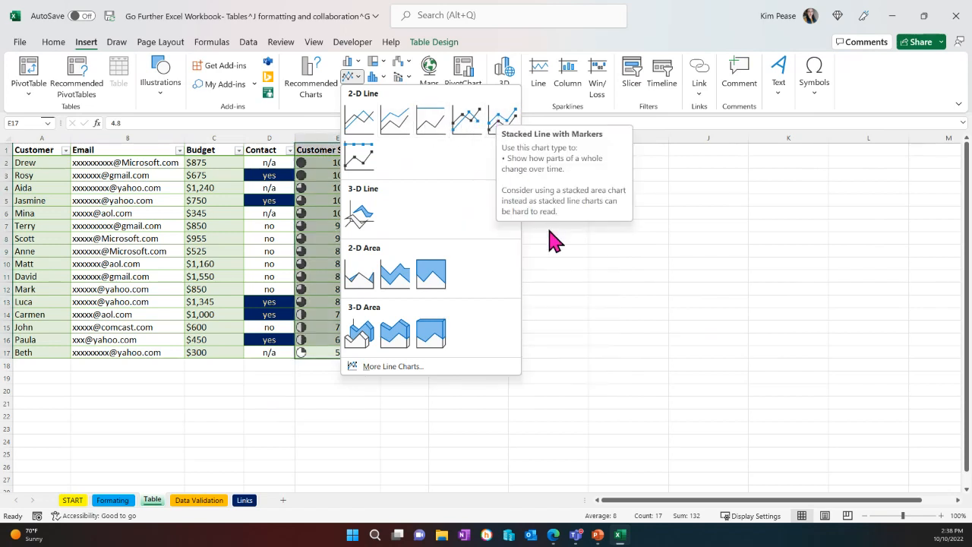
# Insert a histogram of the Customer Survey column and move it beside the table
pyautogui.click(374, 78)
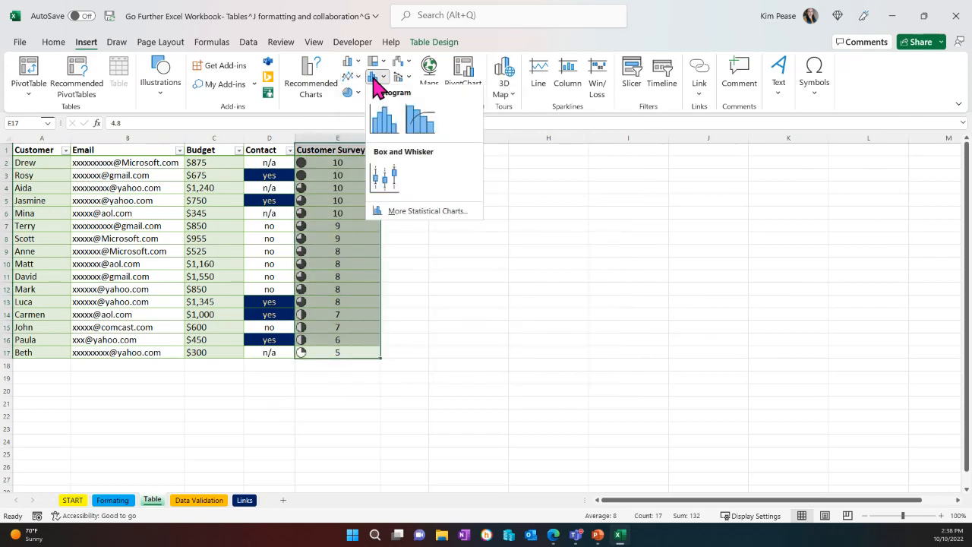
pyautogui.click(389, 129)
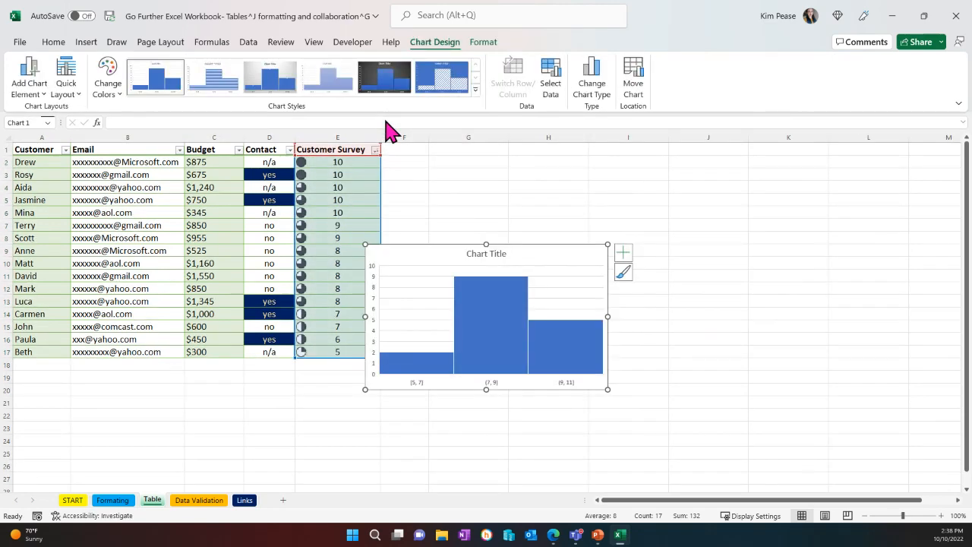
pyautogui.moveTo(406, 256); pyautogui.dragTo(437, 235)
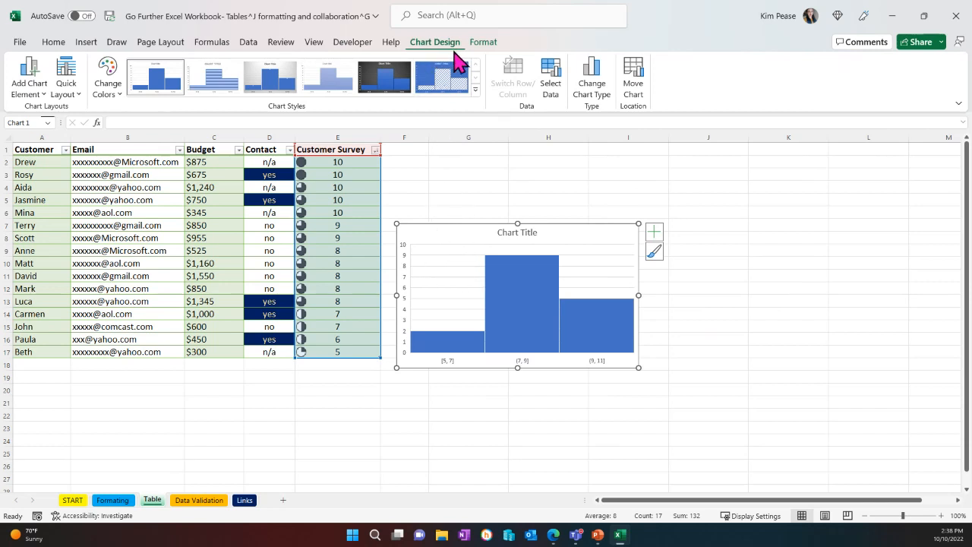
pyautogui.click(471, 174)
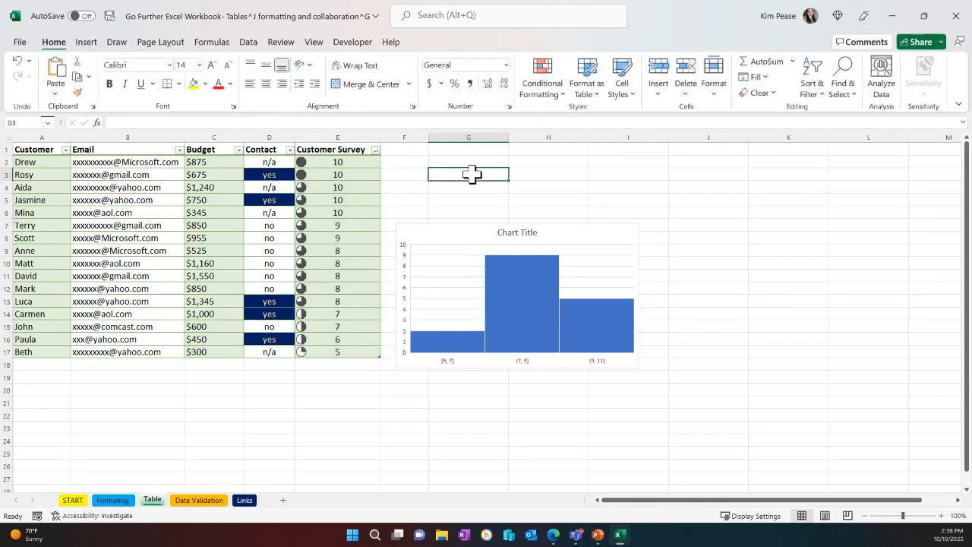
# Add data labels to the histogram at the Outside End position
pyautogui.click(429, 226)
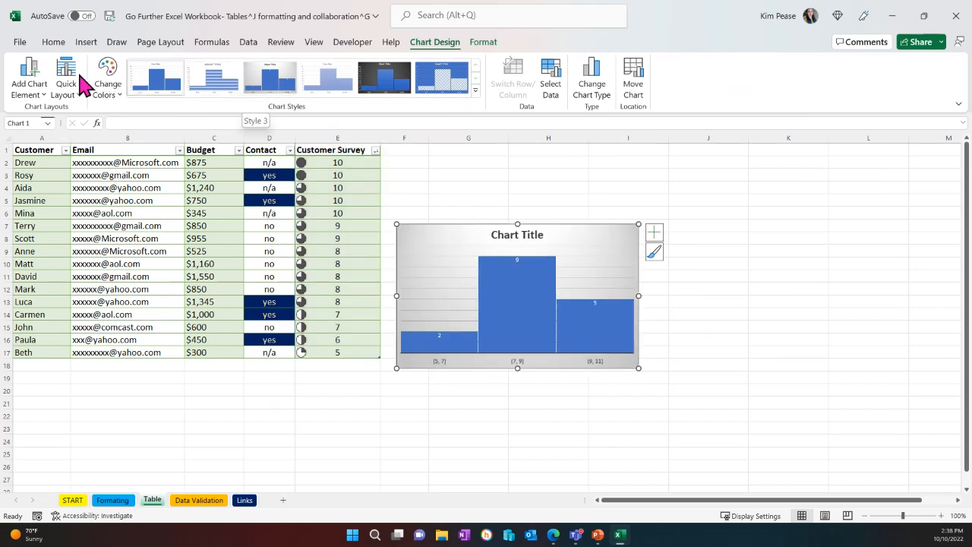
pyautogui.click(38, 79)
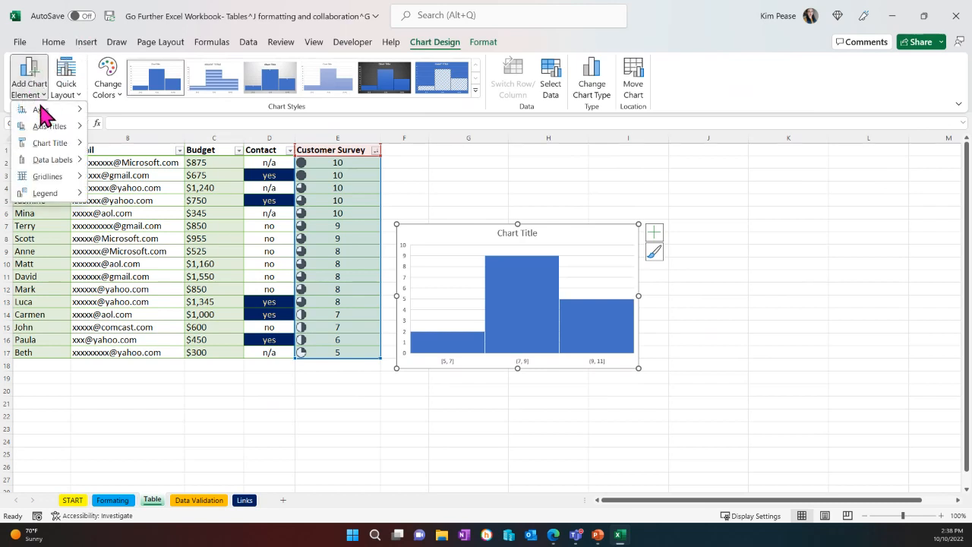
pyautogui.moveTo(42, 110)
pyautogui.moveTo(49, 126)
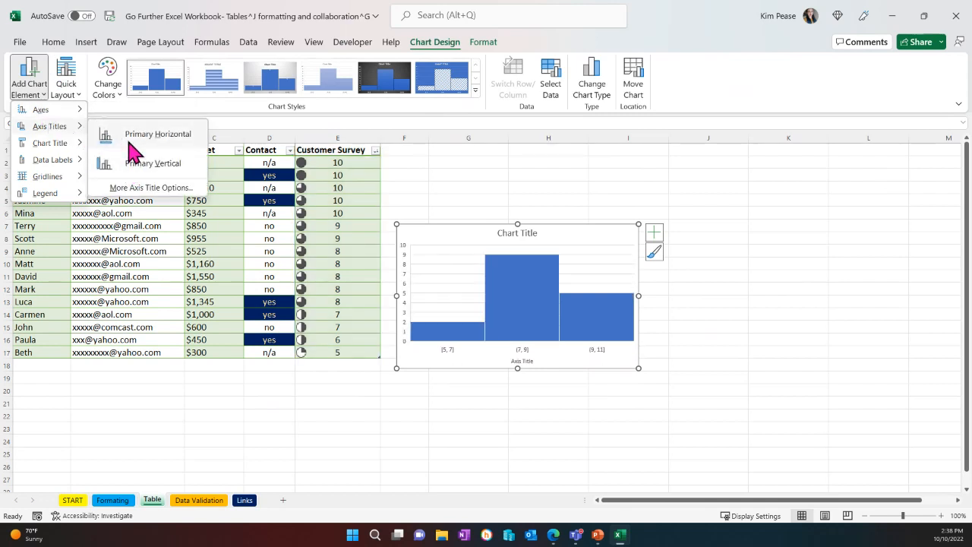
pyautogui.moveTo(53, 165)
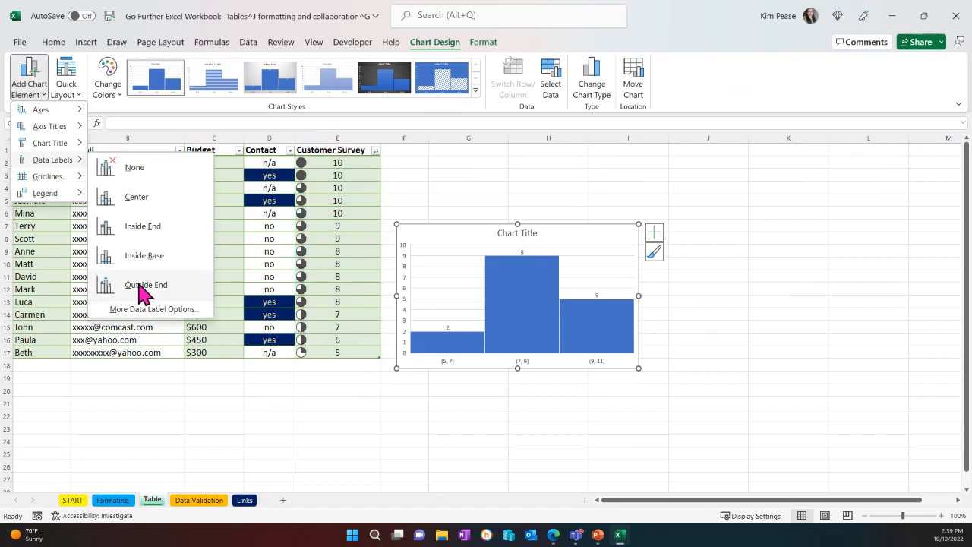
pyautogui.click(141, 288)
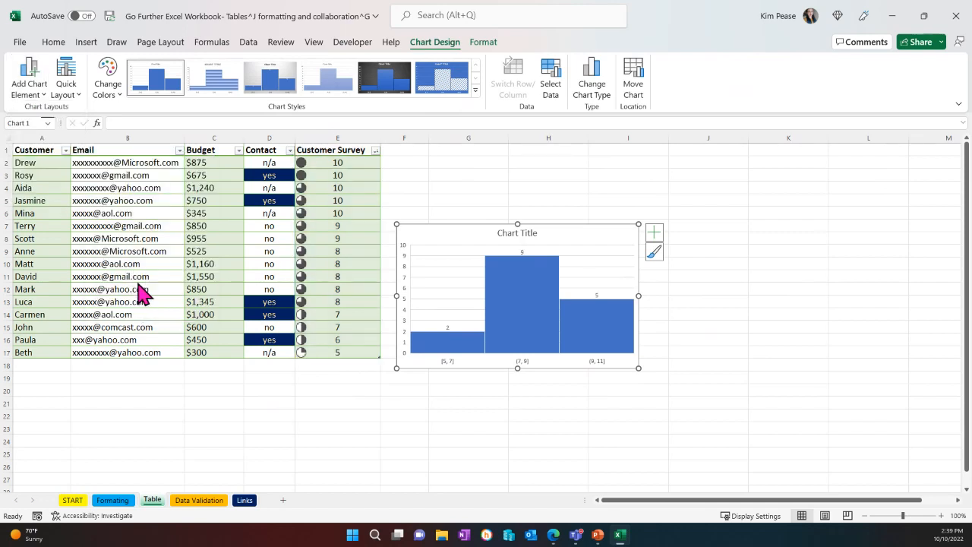
# Add primary major vertical gridlines to the histogram
pyautogui.click(38, 89)
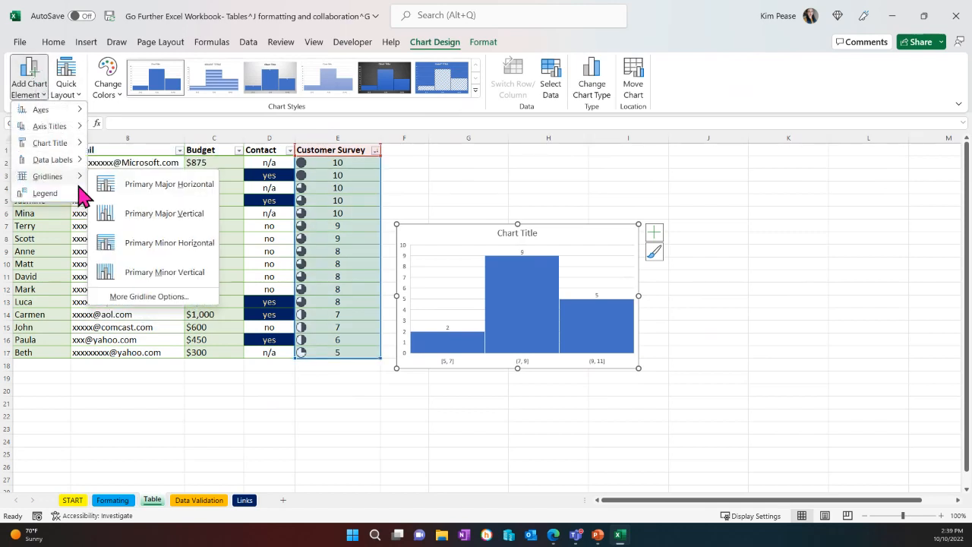
pyautogui.click(138, 225)
pyautogui.click(30, 85)
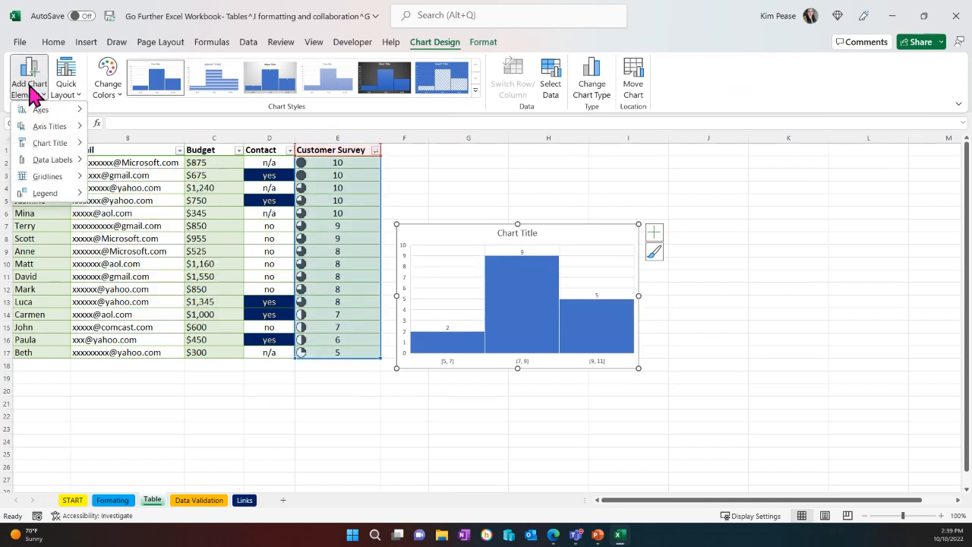
pyautogui.moveTo(53, 200)
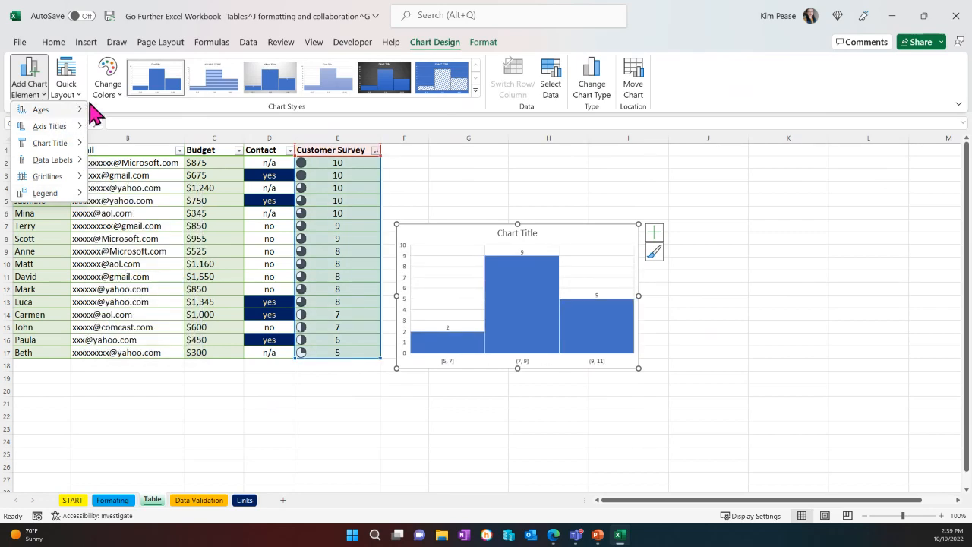
# Change the histogram's colors to the colorful palette that starts with green
pyautogui.click(108, 89)
pyautogui.click(112, 96)
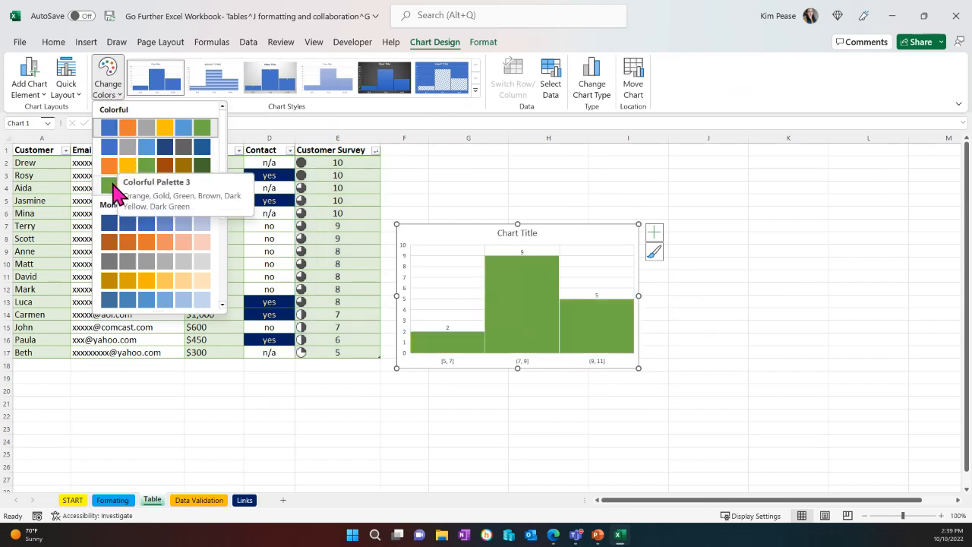
pyautogui.click(113, 190)
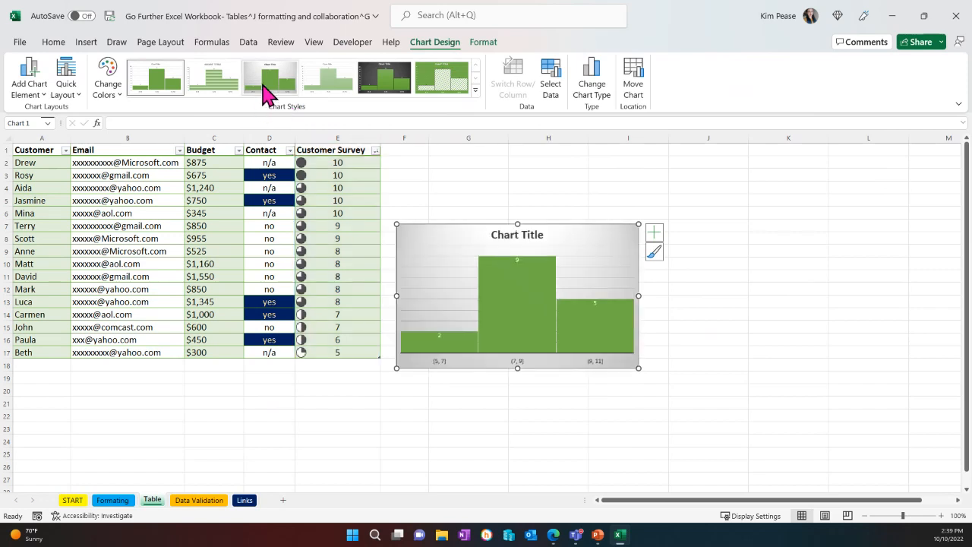
# Try the dark chart style on the histogram, and settle on the light style with pale green bars
pyautogui.click(370, 88)
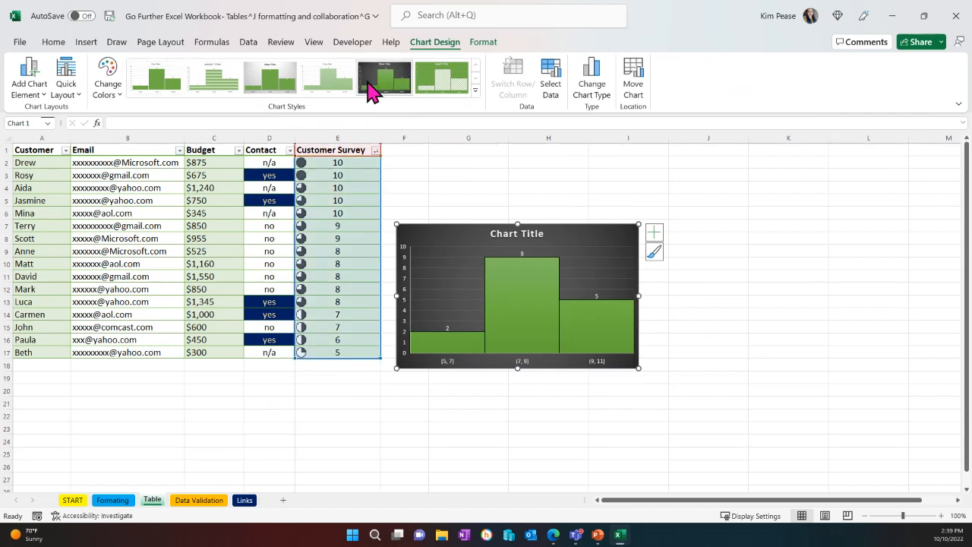
pyautogui.click(477, 91)
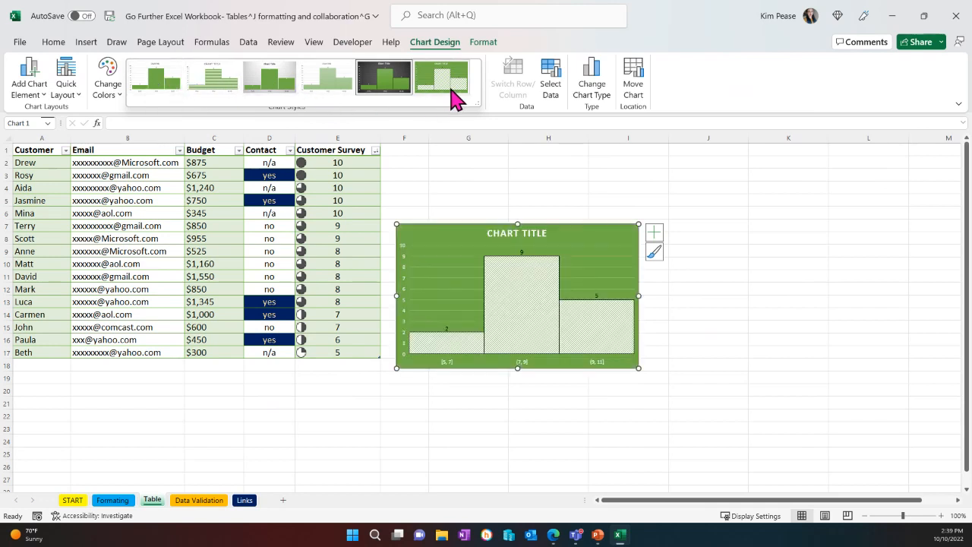
pyautogui.click(319, 90)
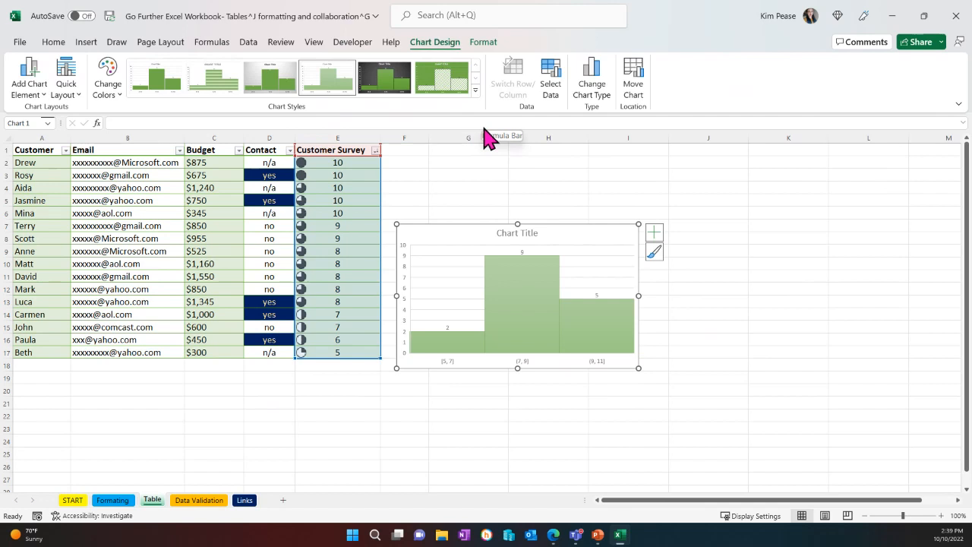
# Start changing the histogram's chart type and preview the Pareto, column, line and pie alternatives
pyautogui.click(601, 101)
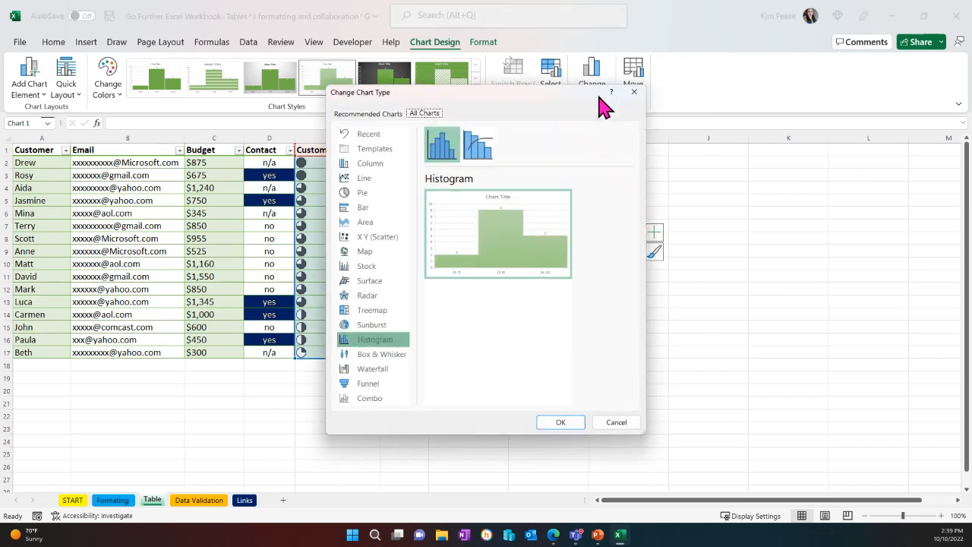
pyautogui.click(480, 149)
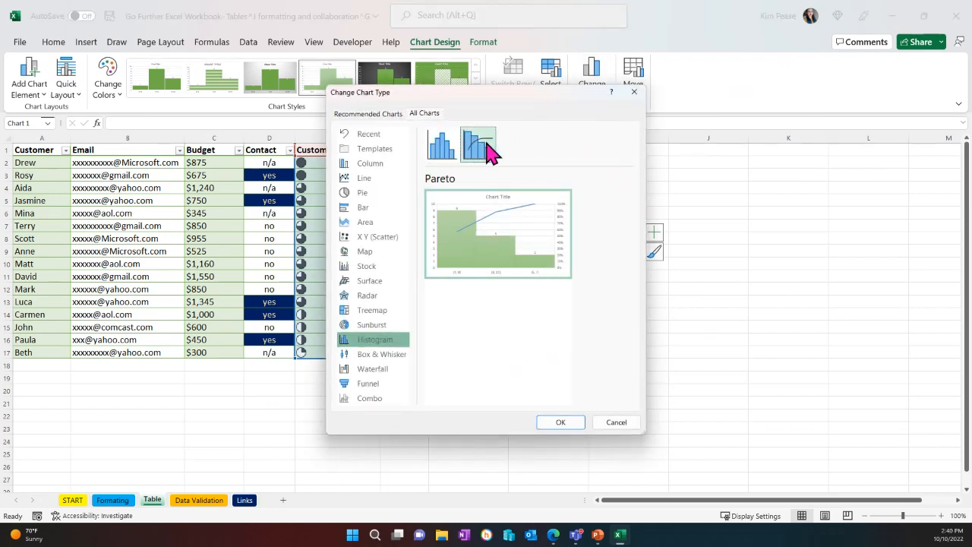
pyautogui.click(383, 171)
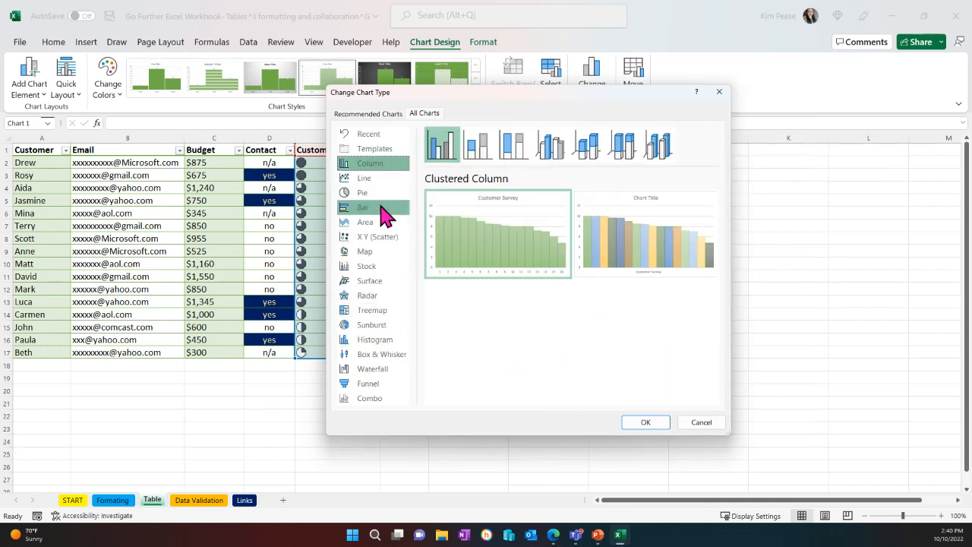
pyautogui.click(377, 183)
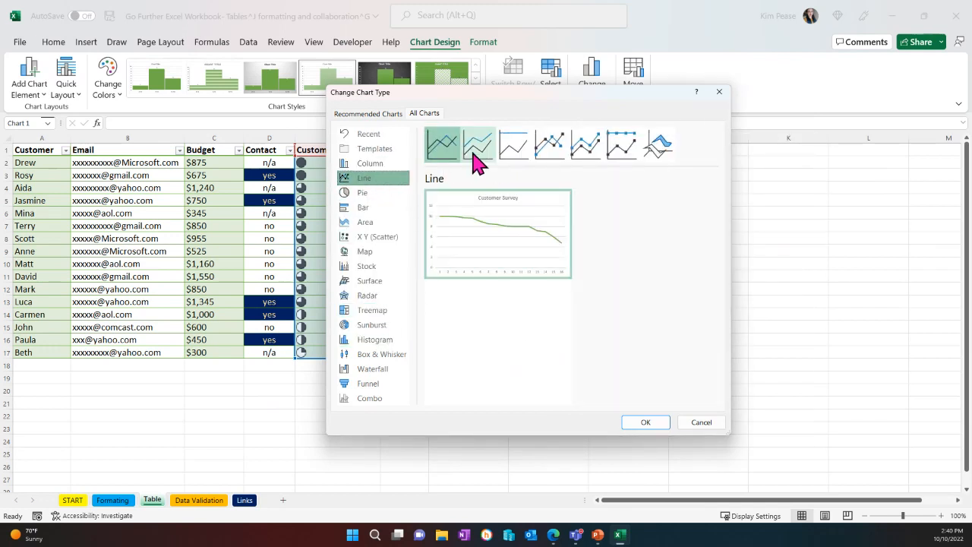
pyautogui.click(617, 146)
pyautogui.click(377, 193)
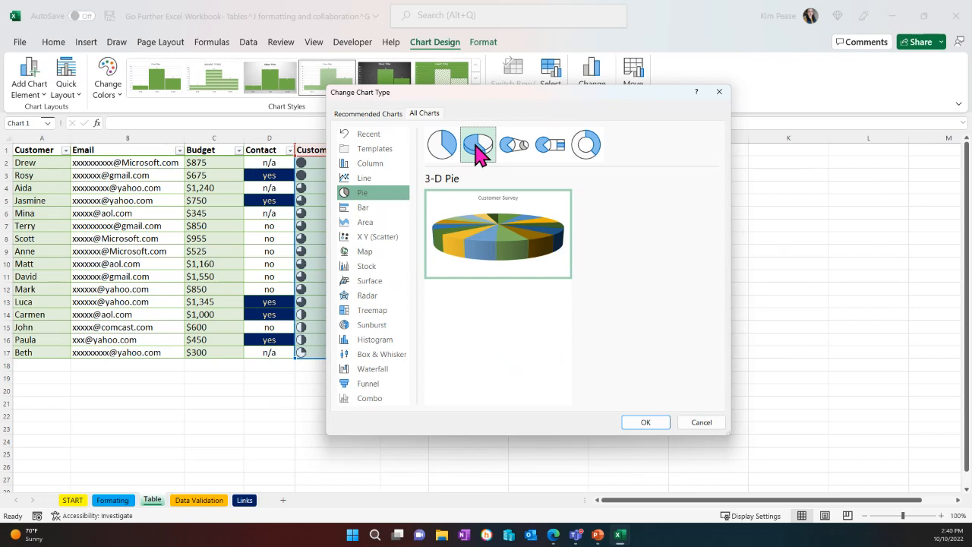
# Preview the survey data as bar, area, map, stock, surface, radar, treemap, sunburst, histogram and Pareto charts
pyautogui.click(389, 210)
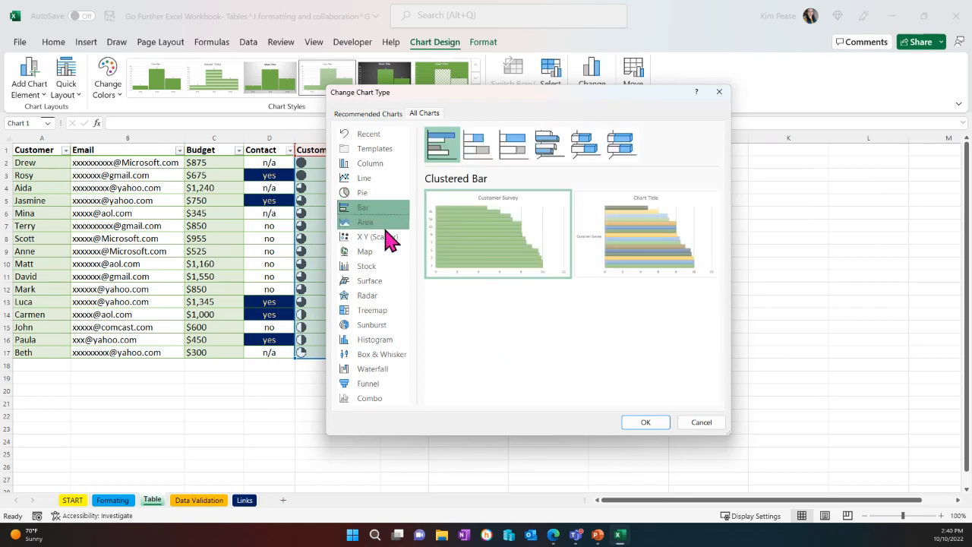
pyautogui.click(386, 226)
pyautogui.click(385, 253)
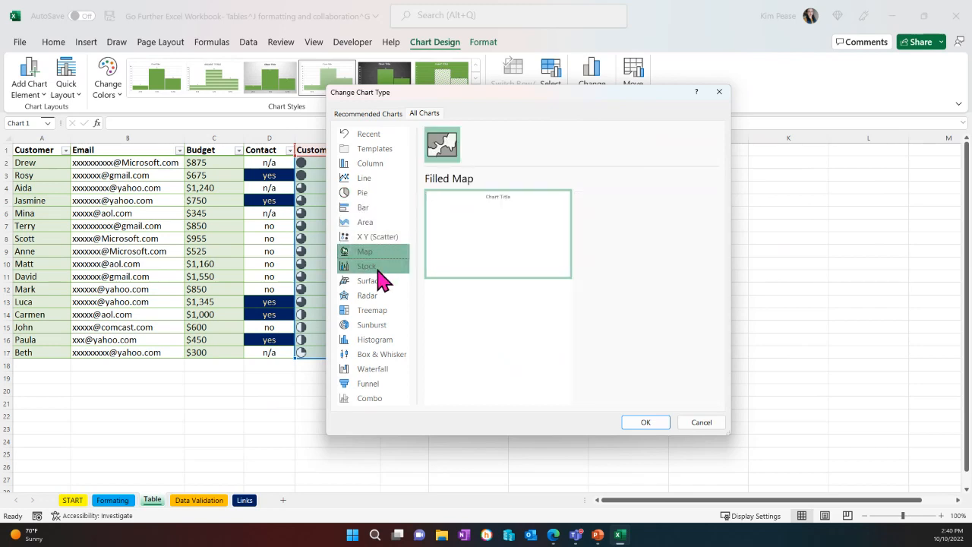
pyautogui.click(378, 268)
pyautogui.click(379, 282)
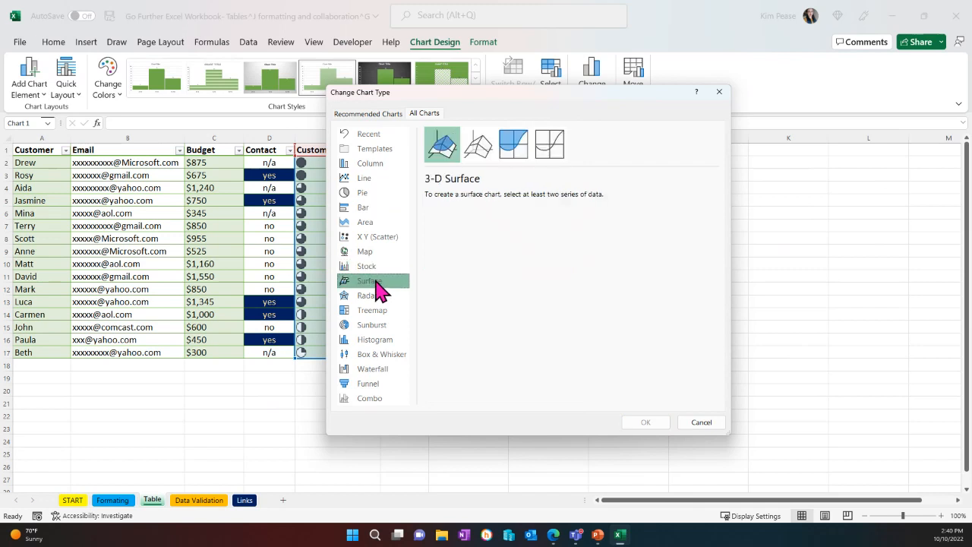
pyautogui.click(378, 296)
pyautogui.click(383, 312)
pyautogui.click(379, 325)
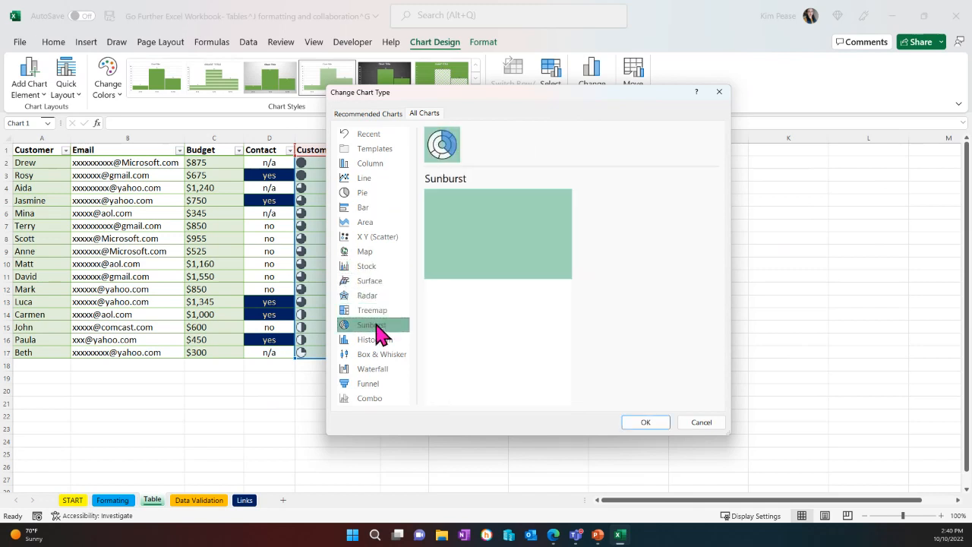
pyautogui.click(376, 340)
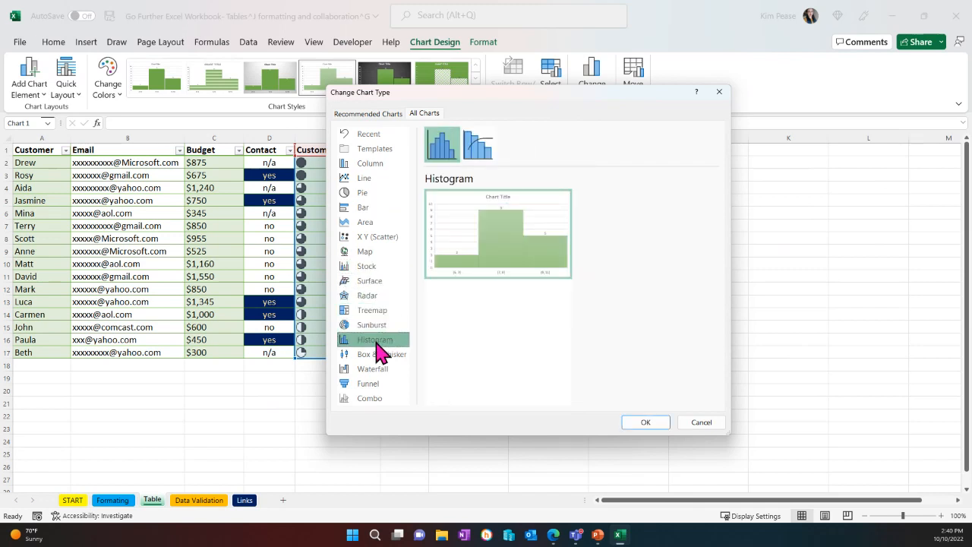
pyautogui.click(478, 146)
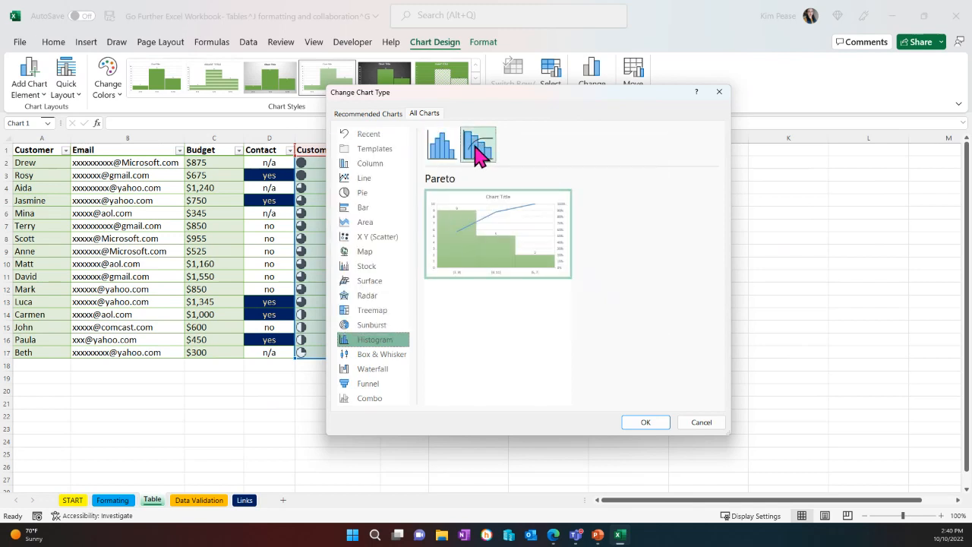
# Check the box and whisker and waterfall types, and change the chart to a Funnel
pyautogui.click(388, 355)
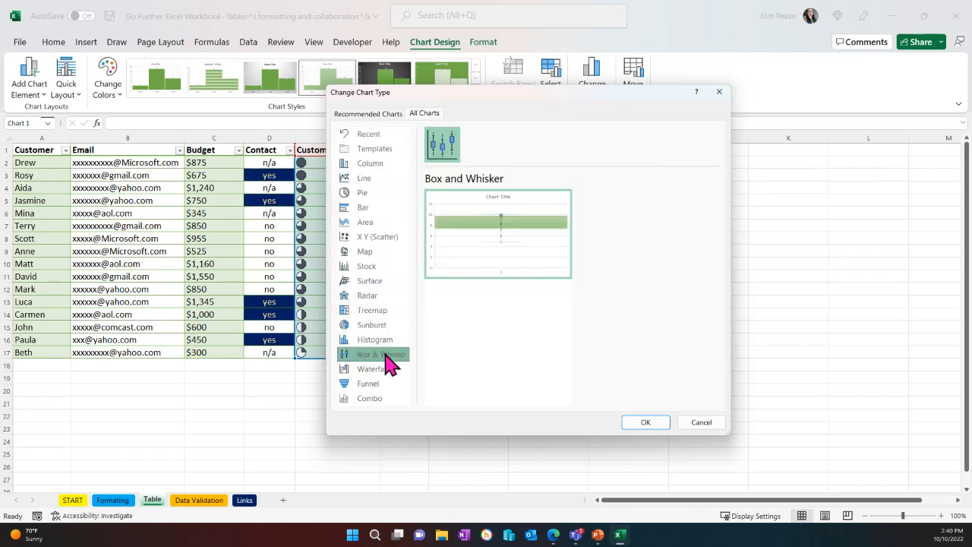
pyautogui.click(384, 368)
pyautogui.click(381, 386)
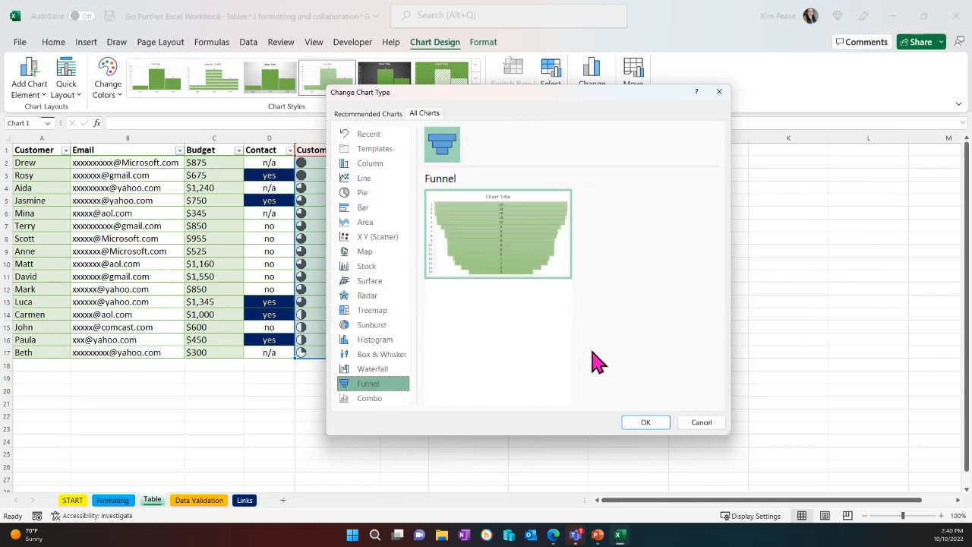
pyautogui.click(647, 423)
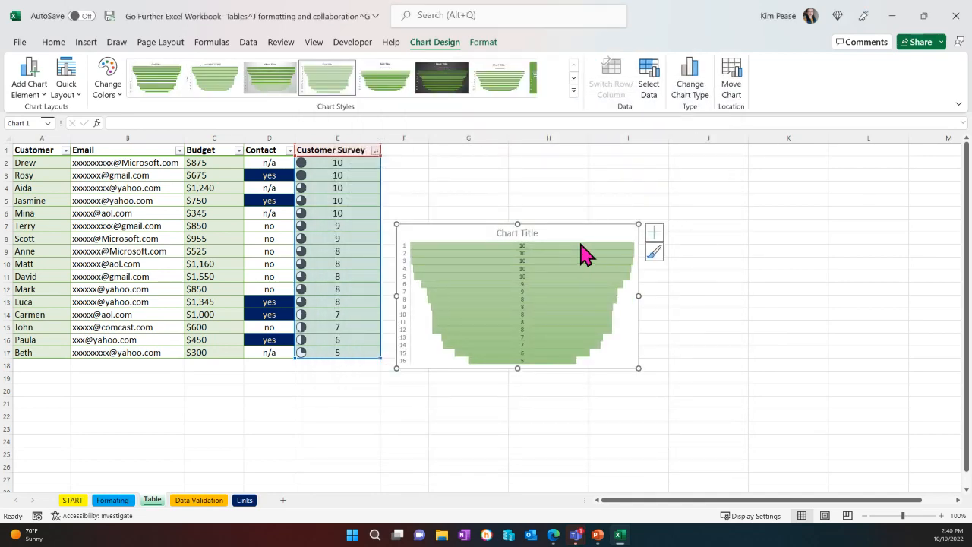
# Enlarge the funnel chart to span columns F to J, look over the available chart elements, and apply the dark chart style
pyautogui.moveTo(640, 226); pyautogui.dragTo(726, 187)
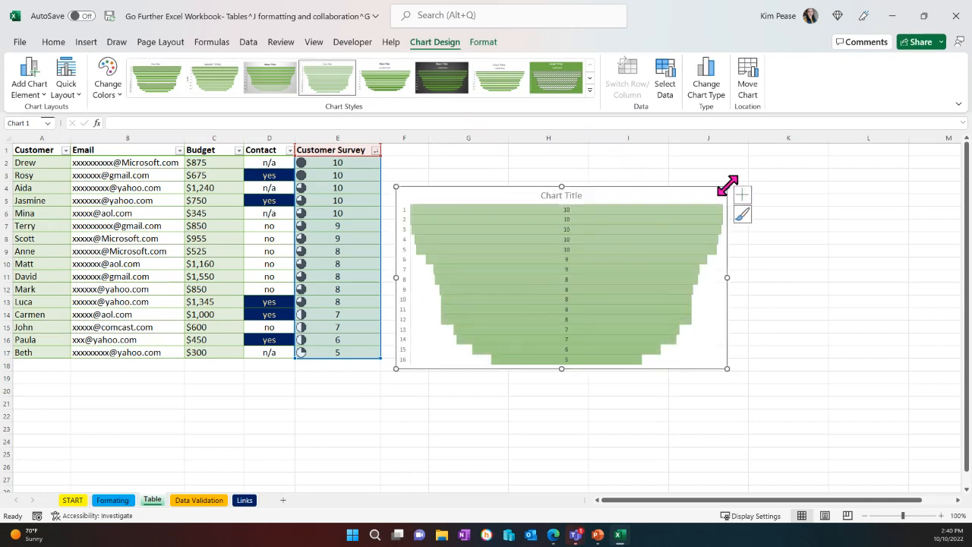
pyautogui.click(31, 85)
pyautogui.moveTo(54, 134)
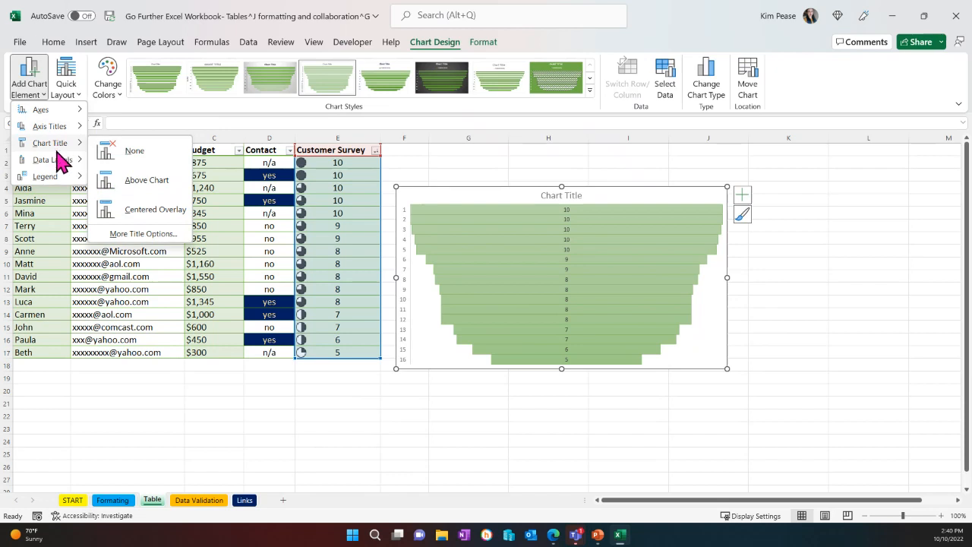
pyautogui.moveTo(62, 181)
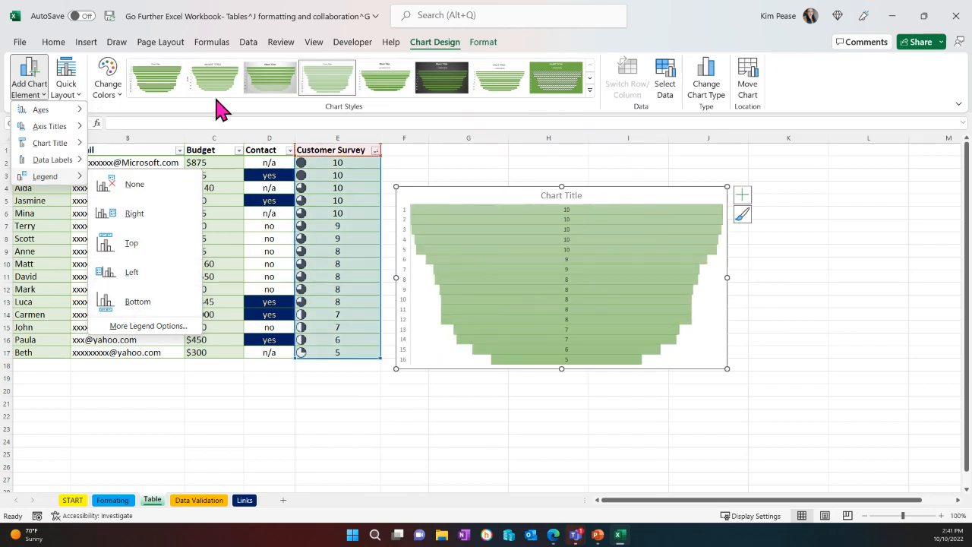
pyautogui.click(432, 89)
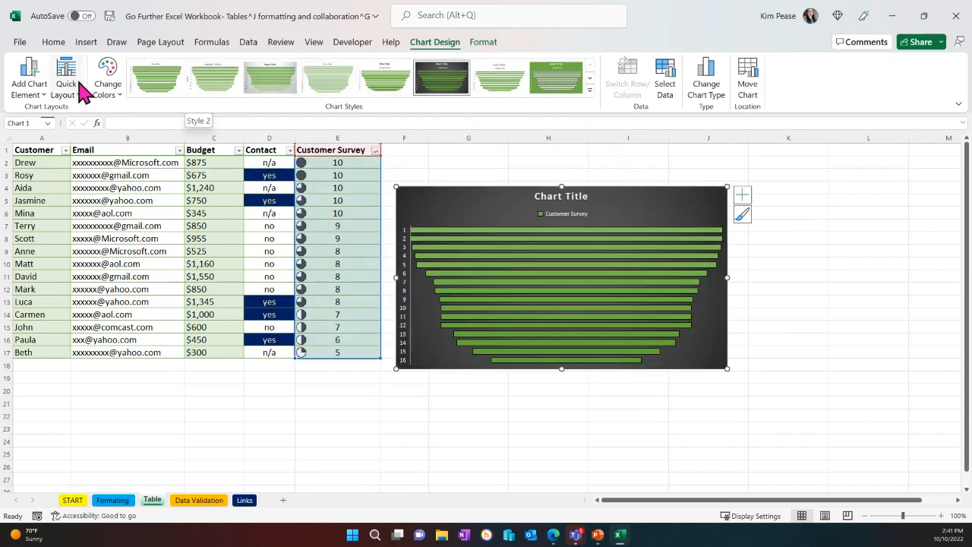
# Check the chart title placement options, and try the solid green chart style before returning to the dark one
pyautogui.click(31, 85)
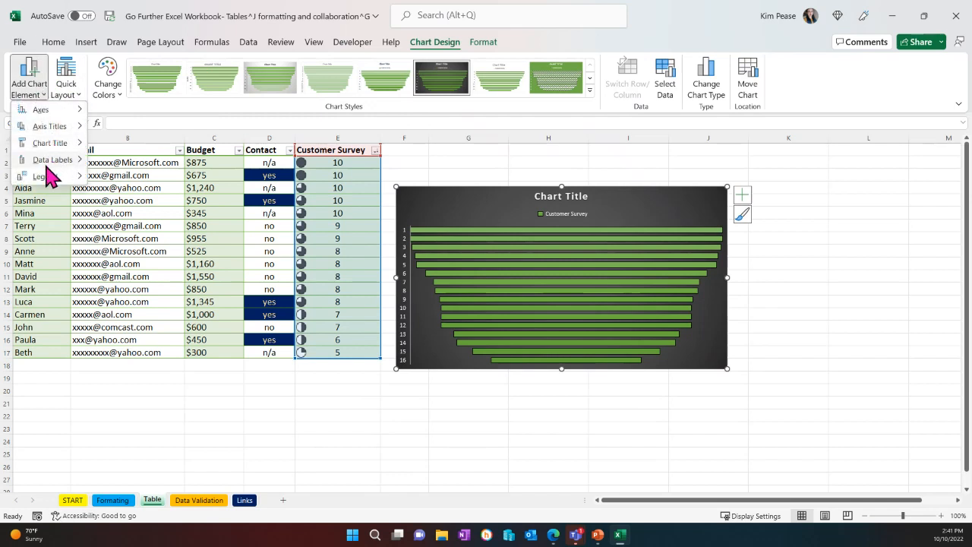
pyautogui.moveTo(62, 161)
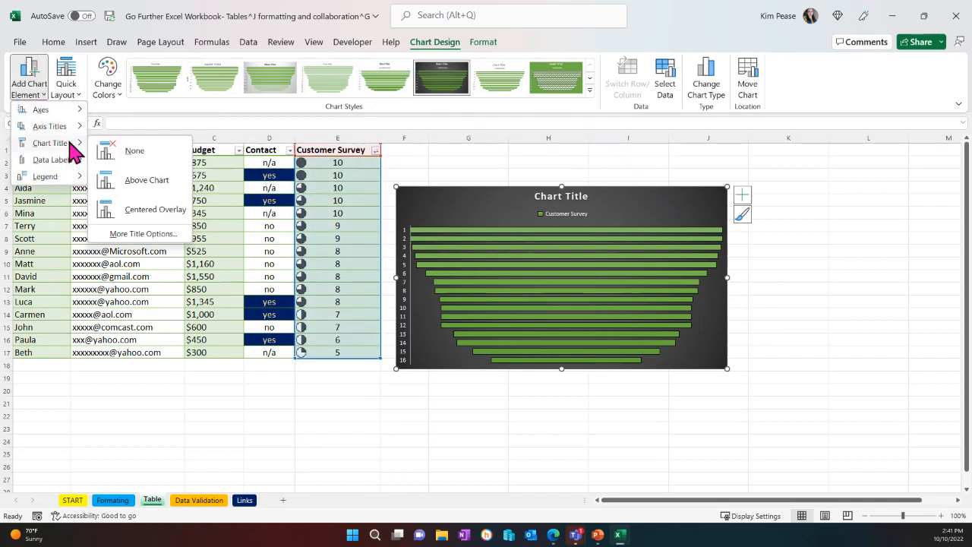
pyautogui.click(130, 199)
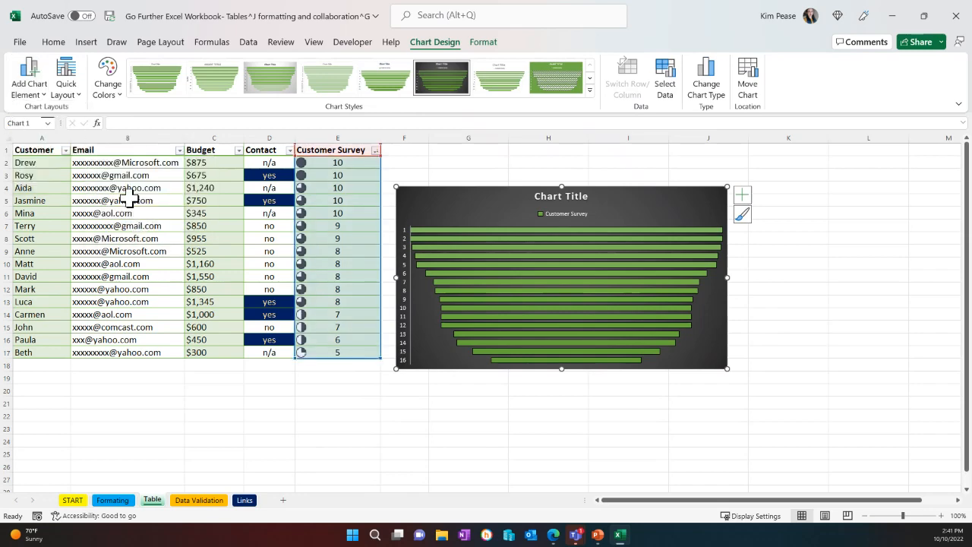
pyautogui.click(544, 89)
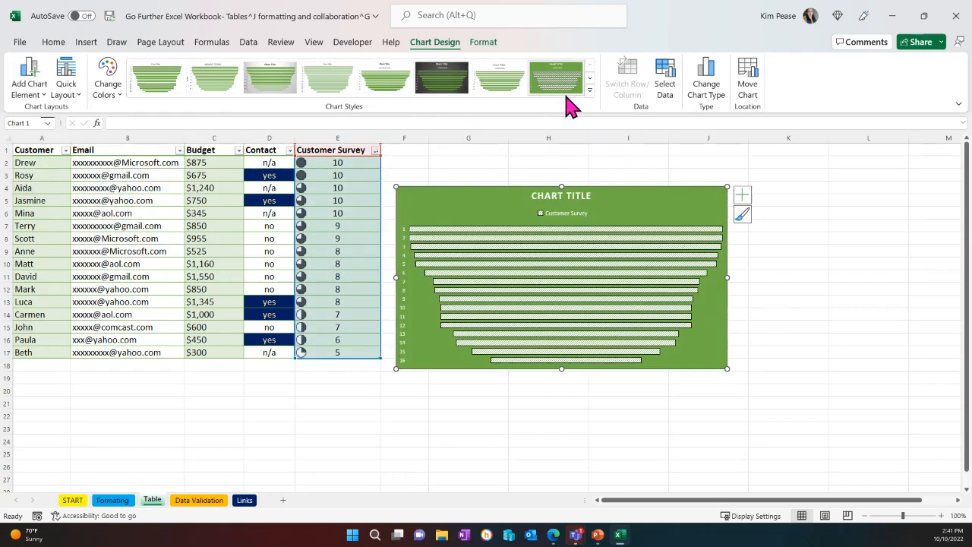
pyautogui.click(441, 74)
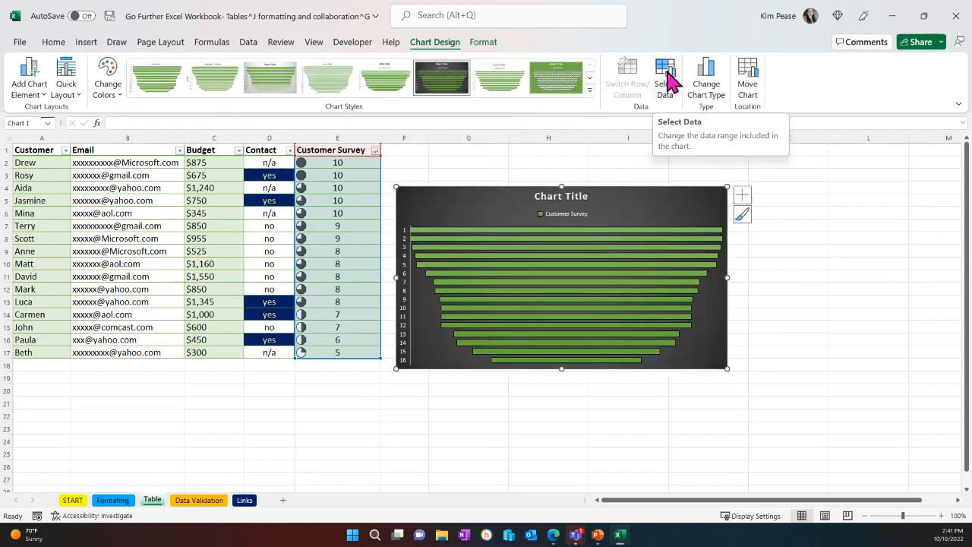
# Move the chart further from the table, and set the Customer Survey series values to =Table!$E$2:$E$16
pyautogui.moveTo(606, 202); pyautogui.dragTo(639, 187)
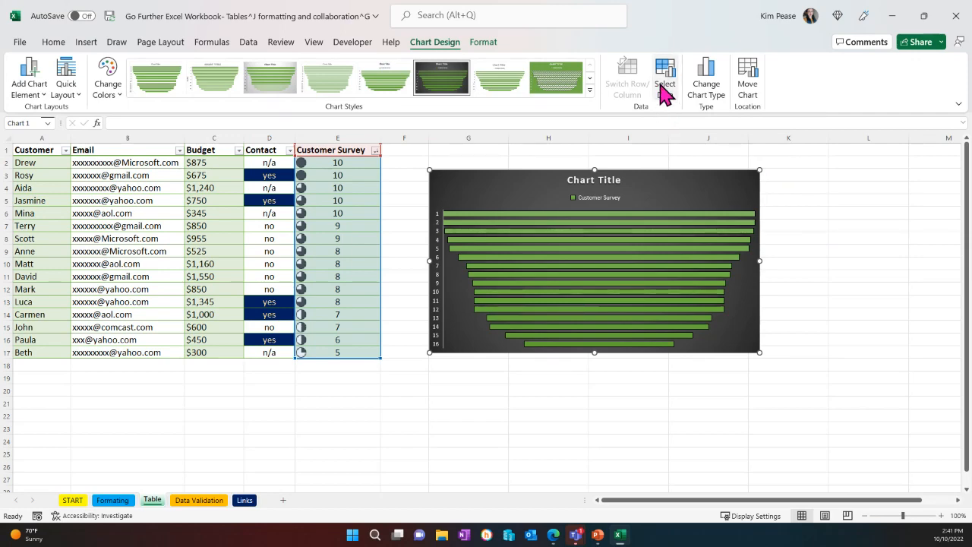
pyautogui.click(665, 89)
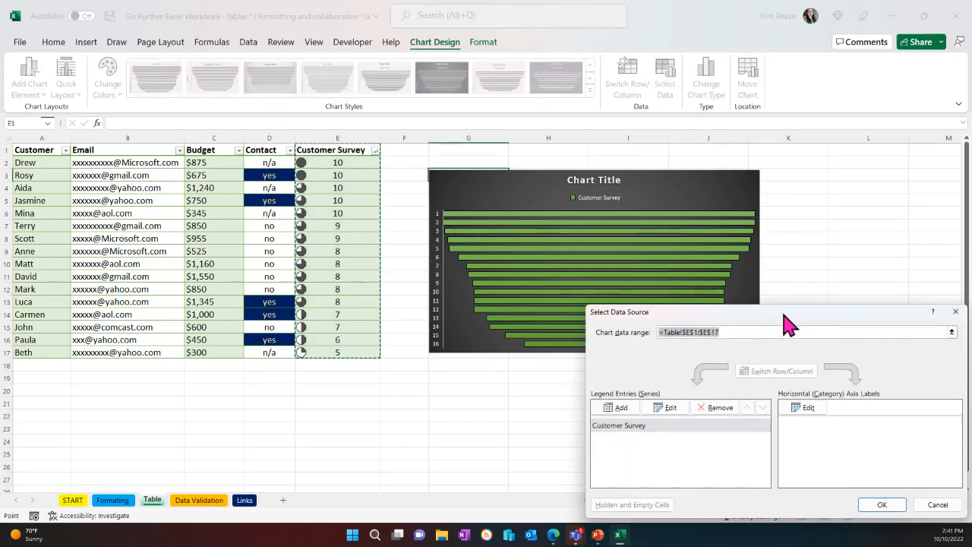
pyautogui.moveTo(782, 313); pyautogui.dragTo(620, 246)
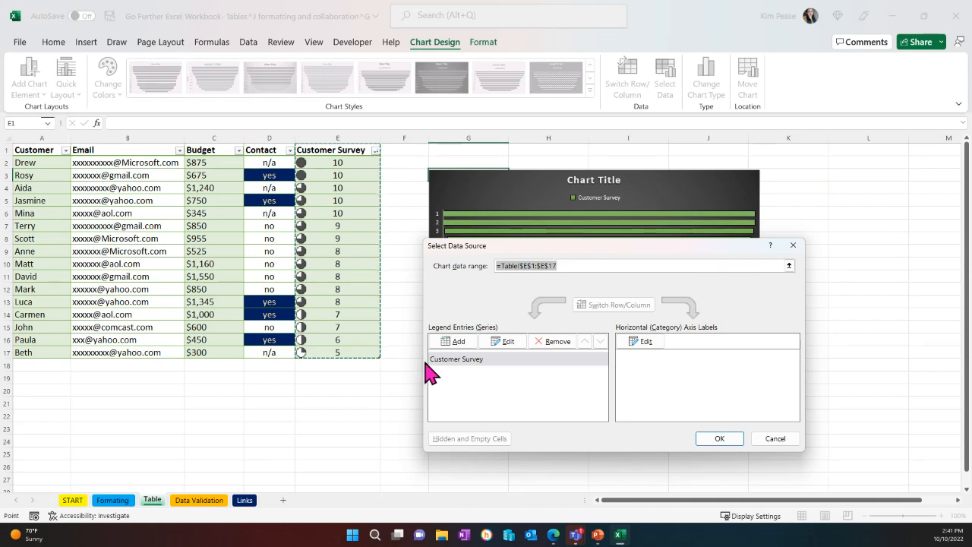
pyautogui.click(483, 360)
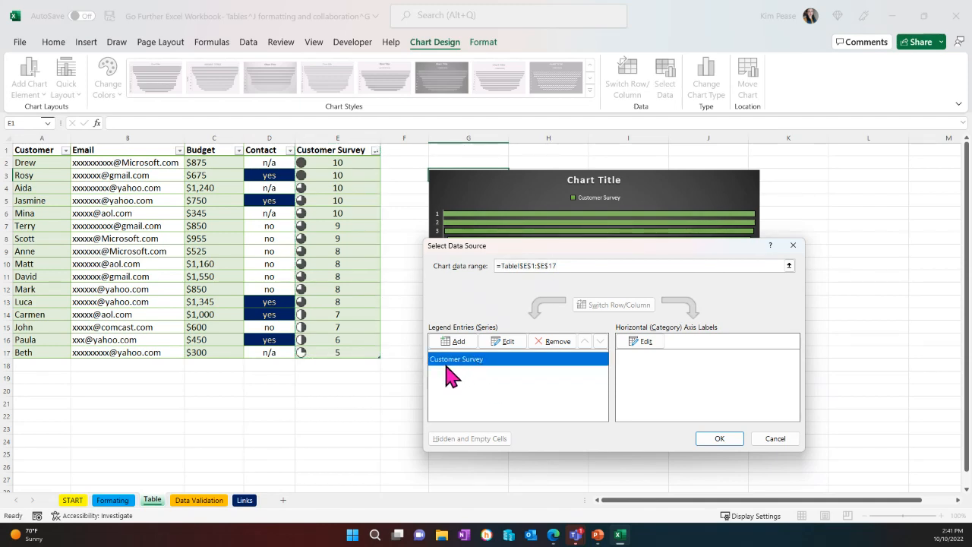
pyautogui.click(500, 346)
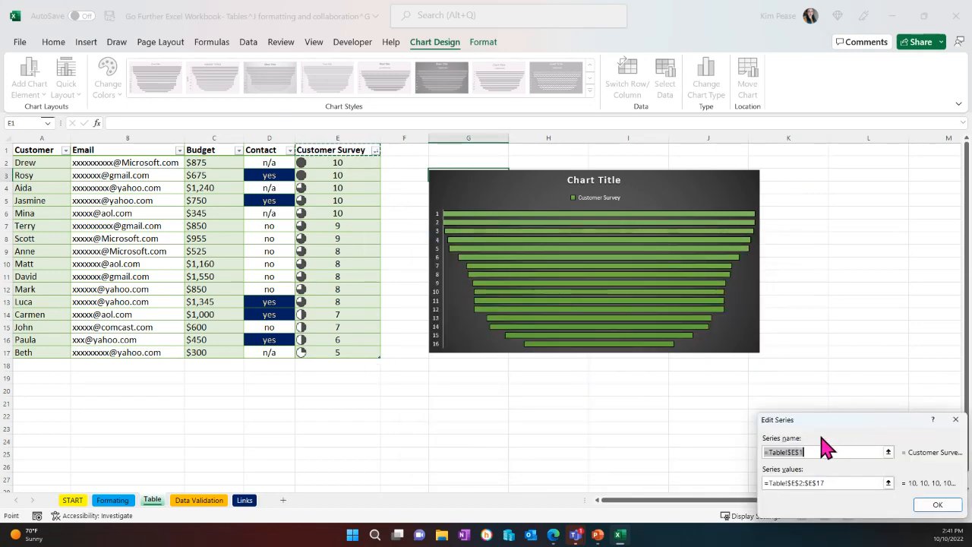
pyautogui.moveTo(834, 422); pyautogui.dragTo(497, 342)
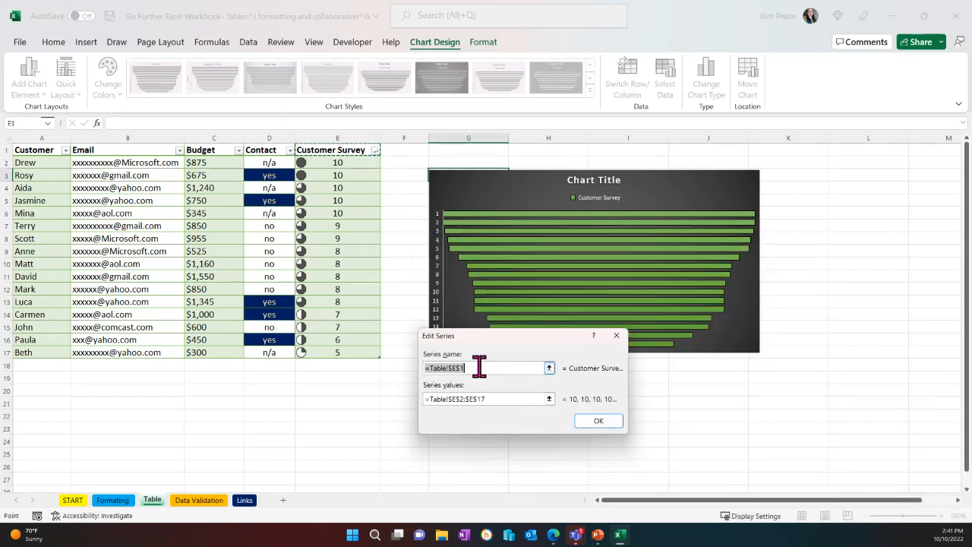
pyautogui.click(495, 397)
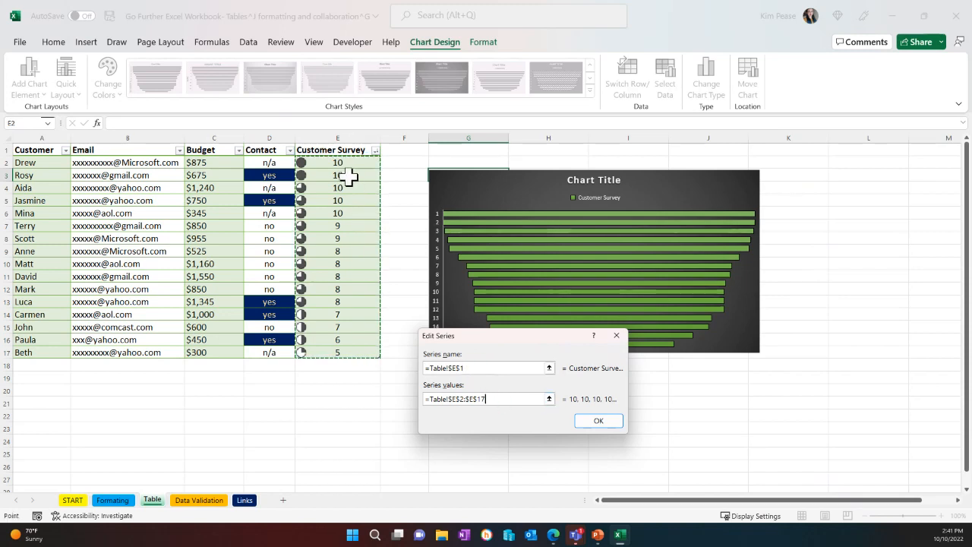
pyautogui.moveTo(495, 398); pyautogui.dragTo(425, 397)
pyautogui.press('BackSpace')
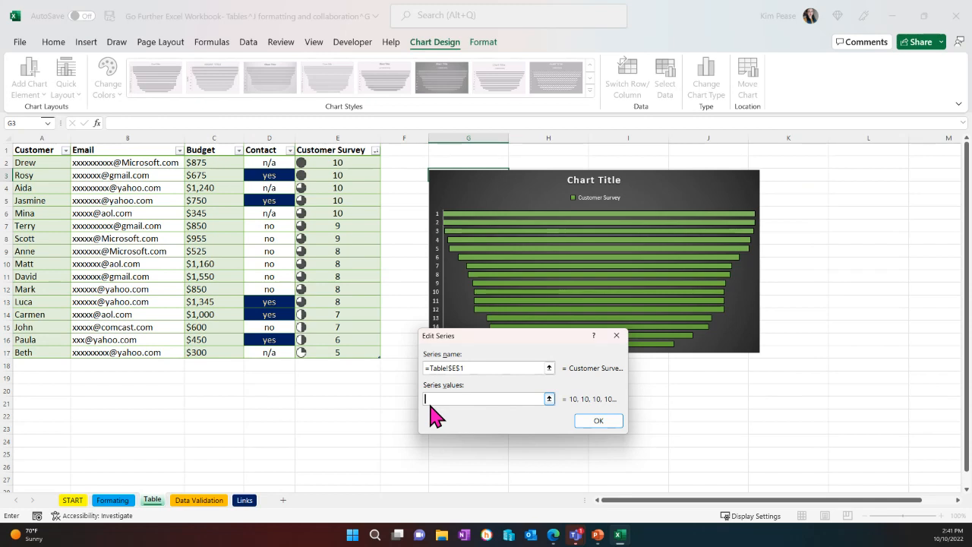
pyautogui.moveTo(337, 162); pyautogui.dragTo(347, 340)
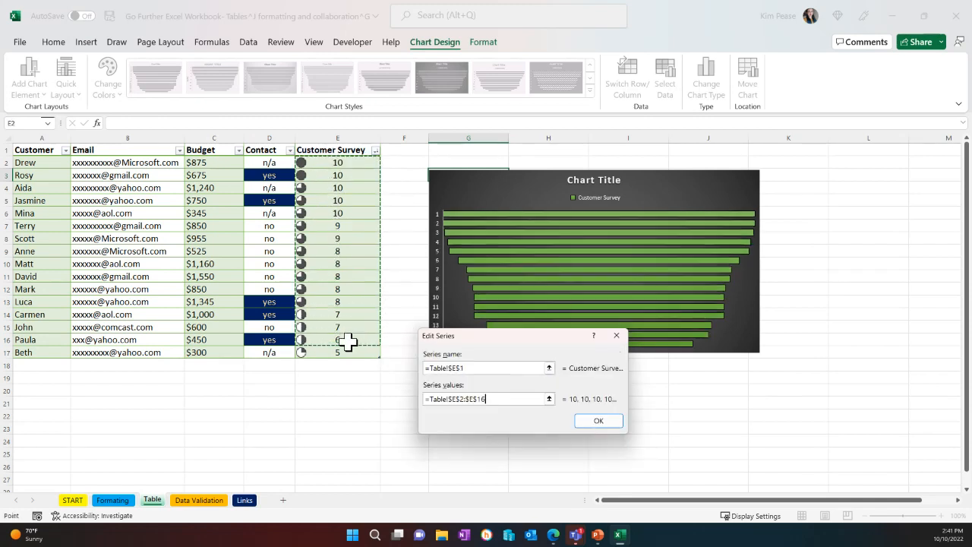
pyautogui.click(599, 428)
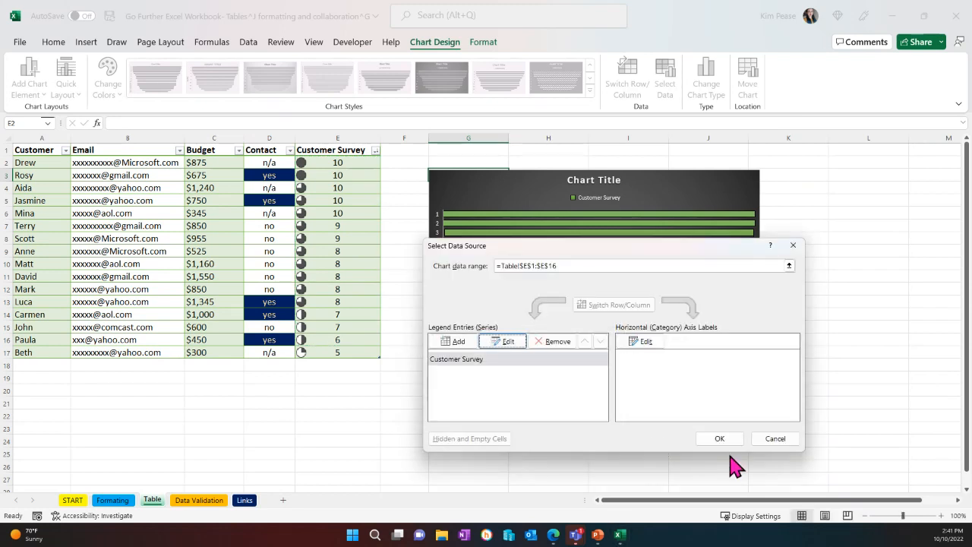
# Look at the horizontal axis label range without setting one, and accept the chart's data source change
pyautogui.click(645, 342)
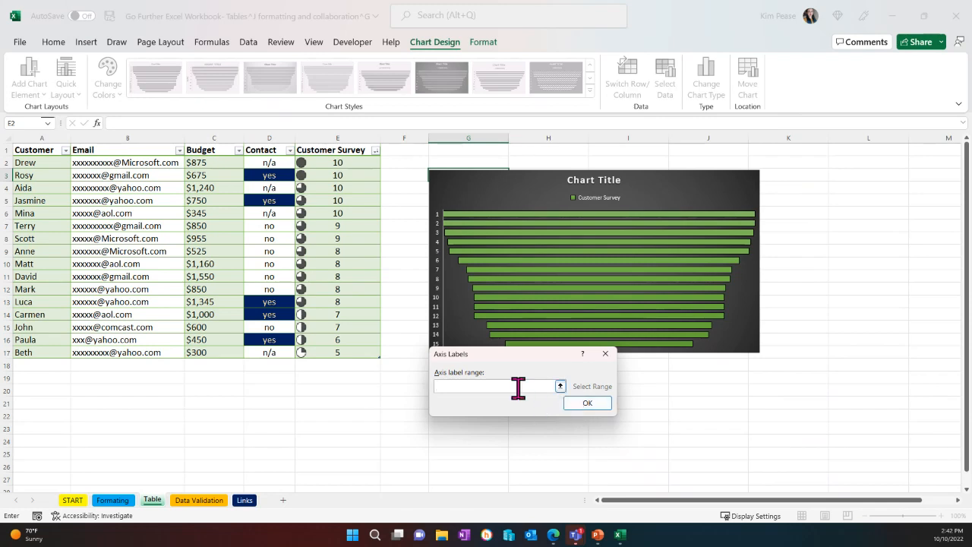
pyautogui.click(605, 353)
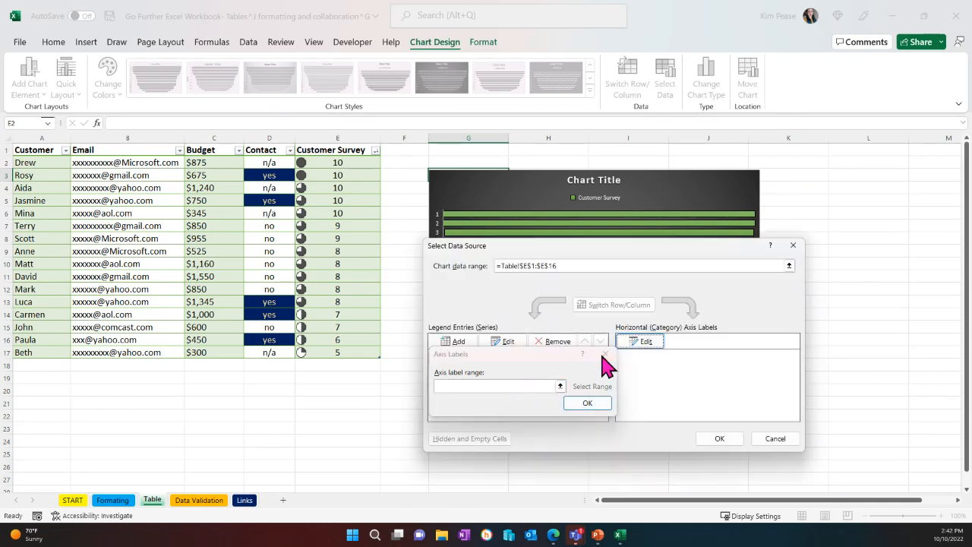
pyautogui.click(718, 441)
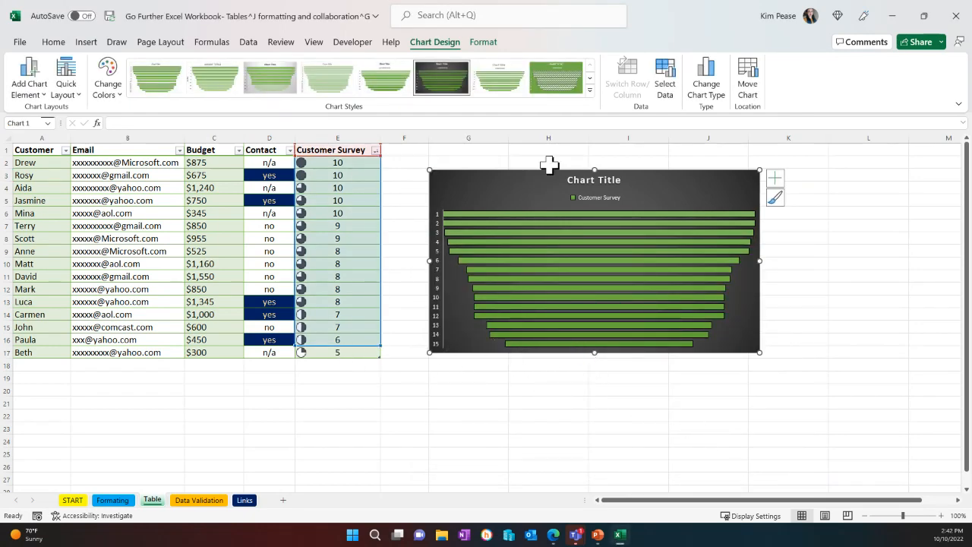
# Change the funnel chart to a Histogram and enlarge it slightly from its lower corner
pyautogui.click(705, 88)
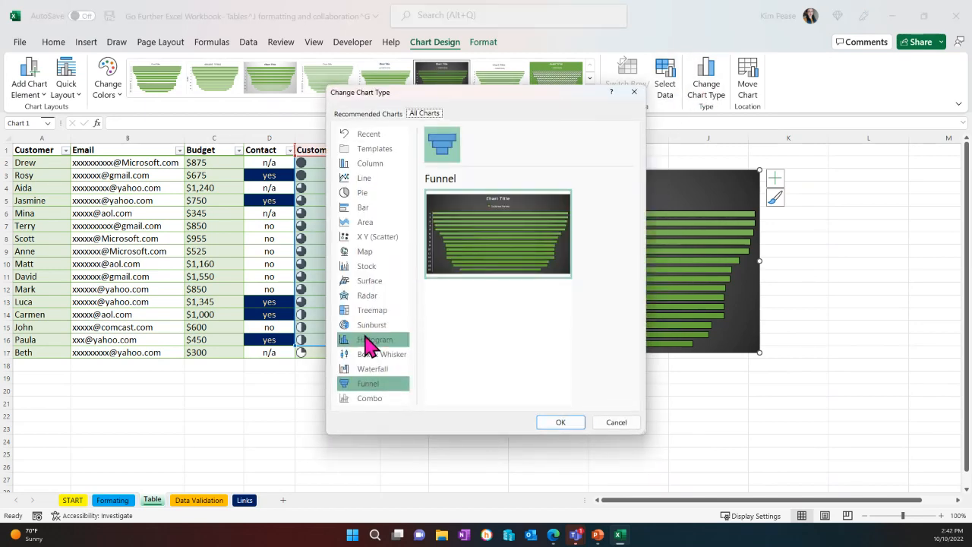
pyautogui.click(366, 339)
pyautogui.moveTo(511, 236)
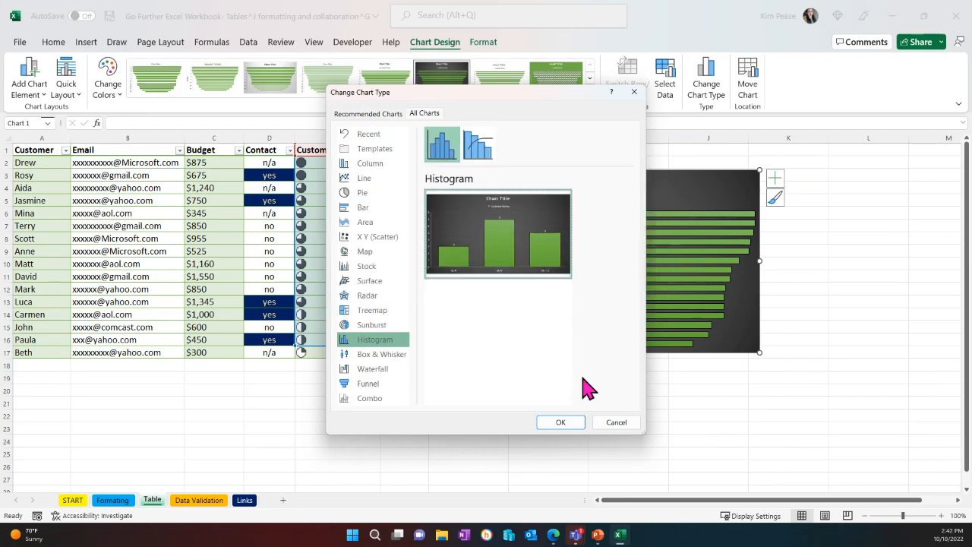
pyautogui.click(568, 423)
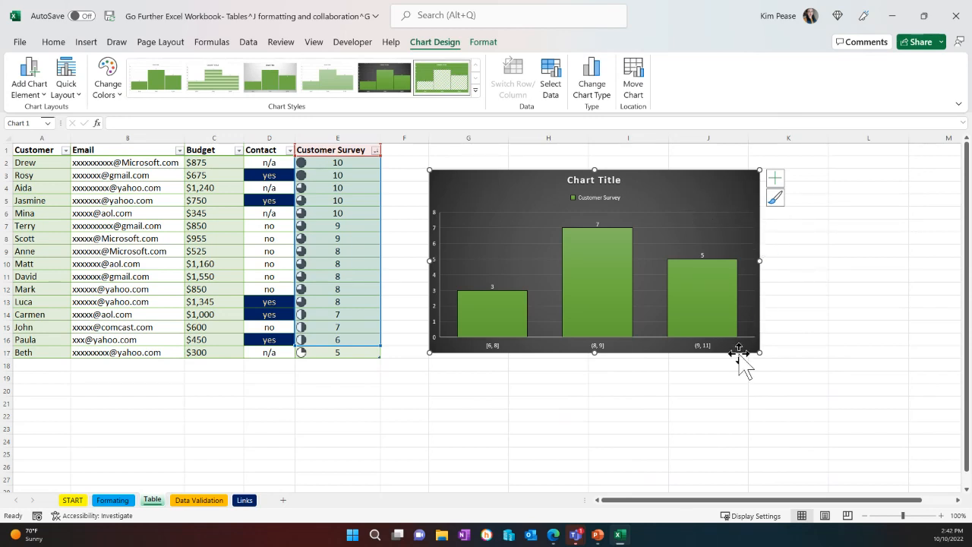
pyautogui.moveTo(757, 353); pyautogui.dragTo(789, 370)
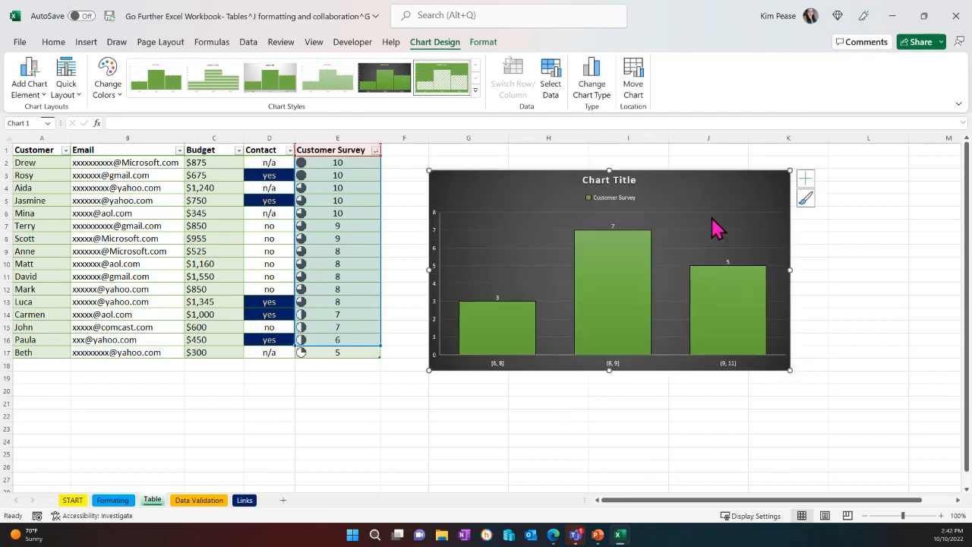
# Replace the placeholder chart title with "Customer Survey 2022"
pyautogui.click(629, 180)
pyautogui.moveTo(630, 179); pyautogui.dragTo(576, 182)
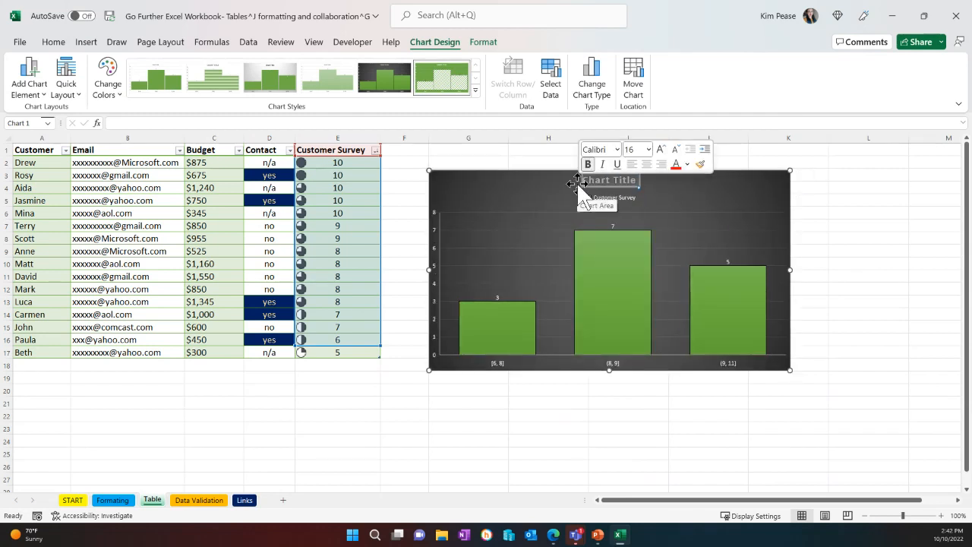
pyautogui.write('C')
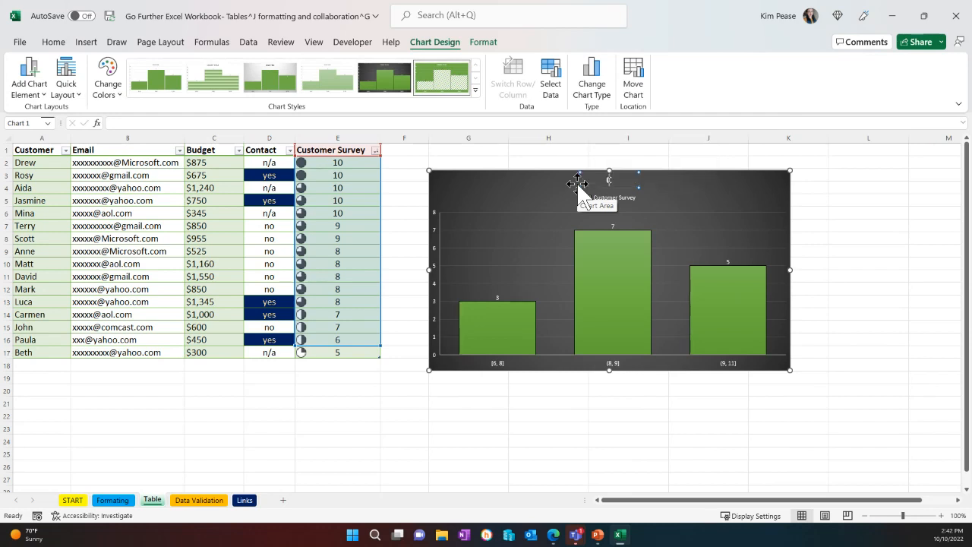
pyautogui.write('ustomer Survey')
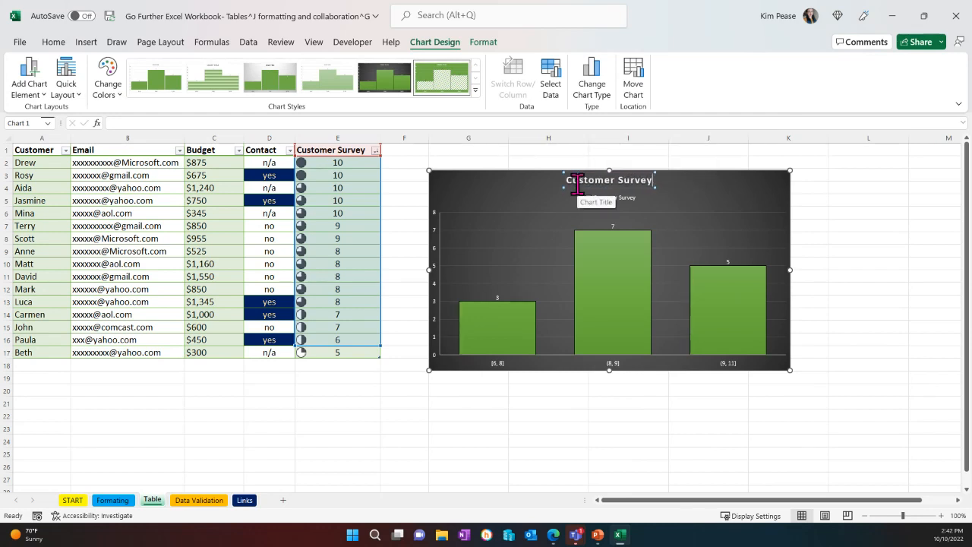
pyautogui.write(' 2022')
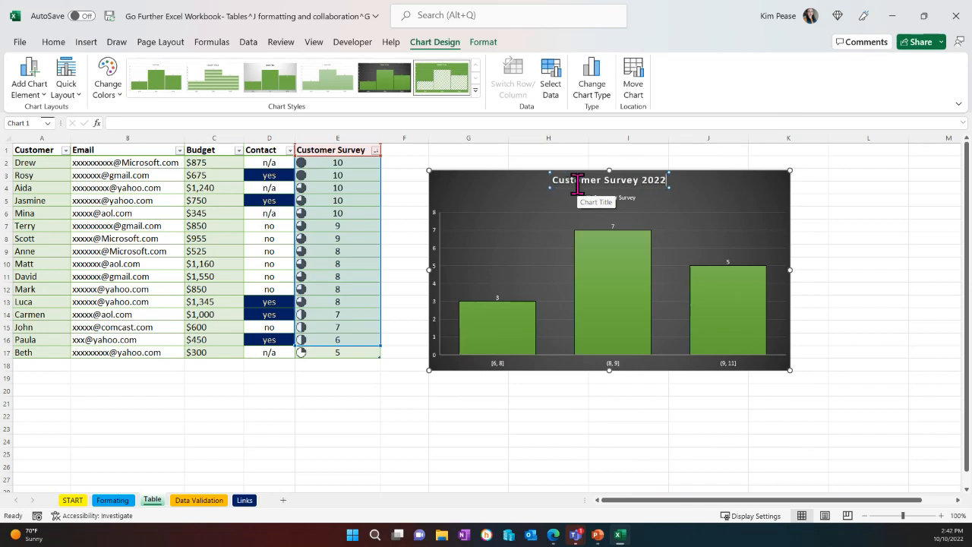
pyautogui.click(872, 212)
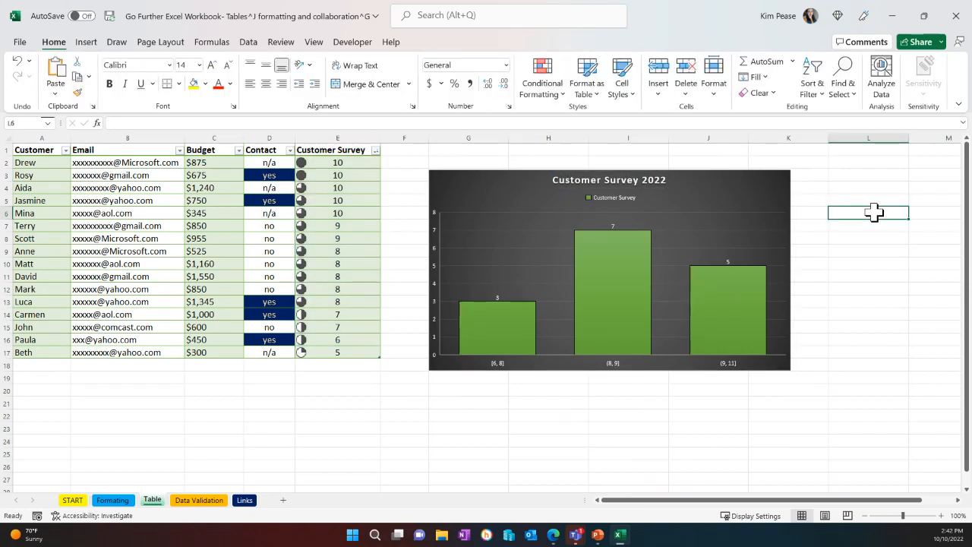
# Enlarge the histogram and position it beside the table, spanning about columns G to L and rows 1 to 19
pyautogui.moveTo(687, 188); pyautogui.dragTo(679, 166)
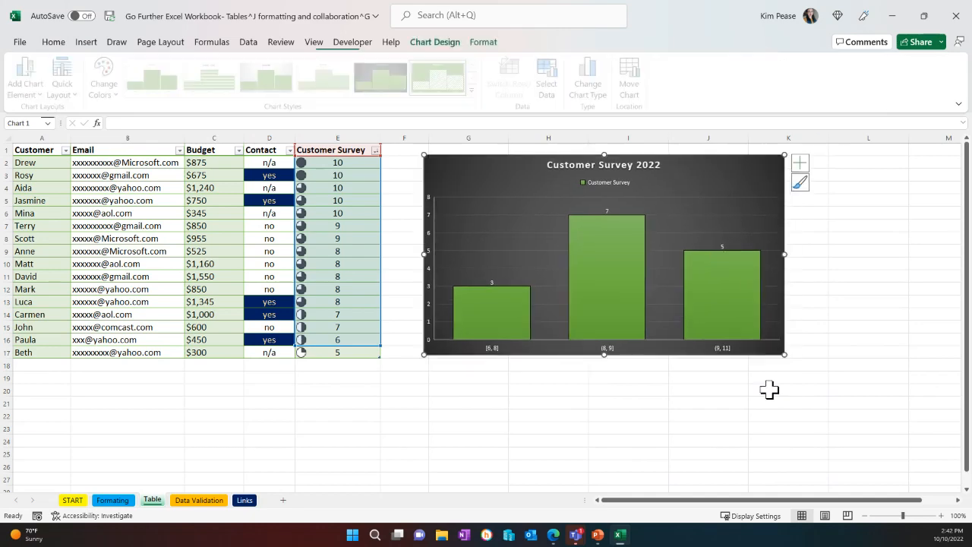
pyautogui.moveTo(780, 354); pyautogui.dragTo(830, 391)
pyautogui.click(873, 325)
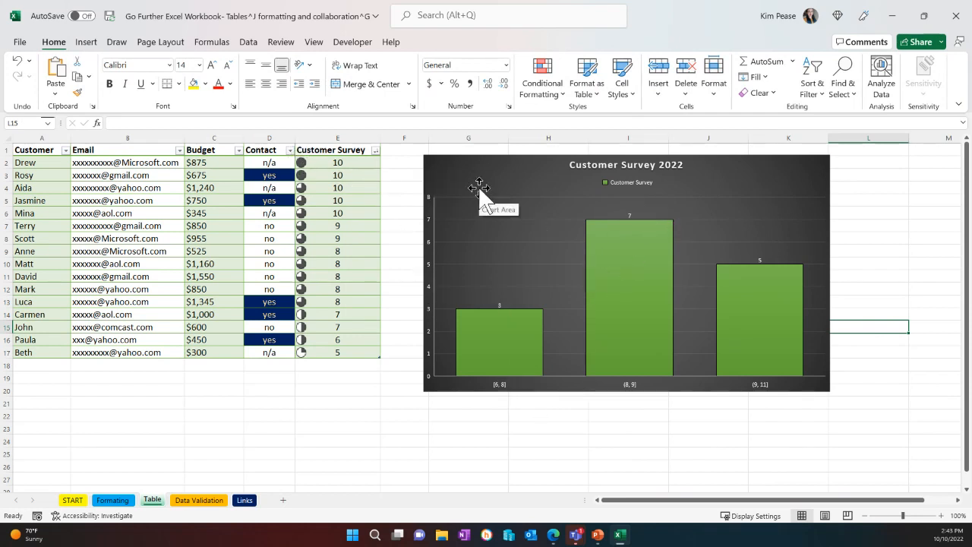
pyautogui.moveTo(479, 175); pyautogui.dragTo(503, 166)
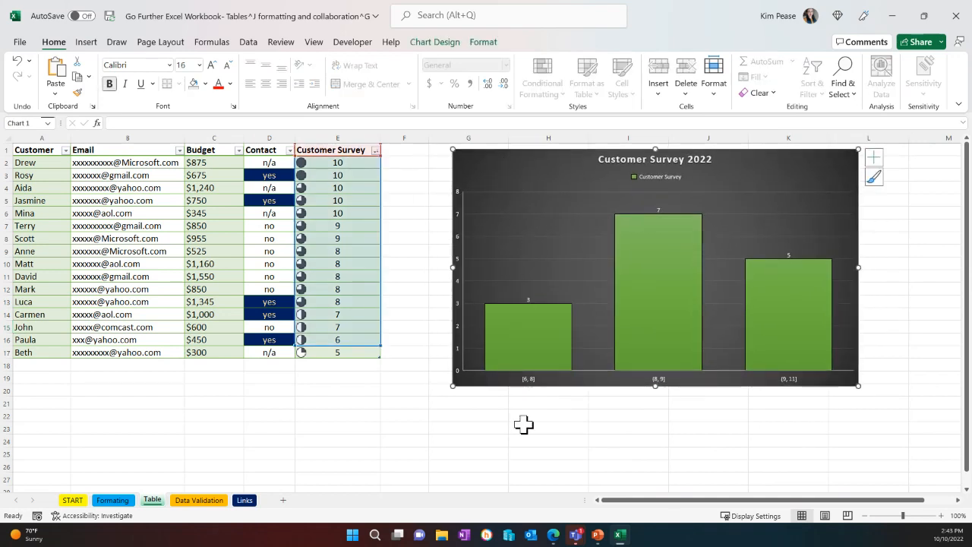
pyautogui.click(465, 455)
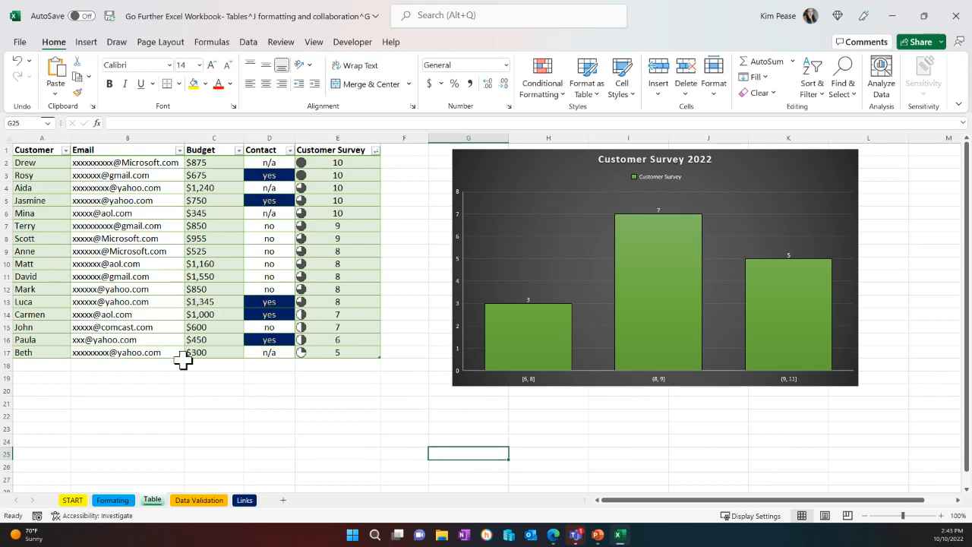
pyautogui.click(190, 400)
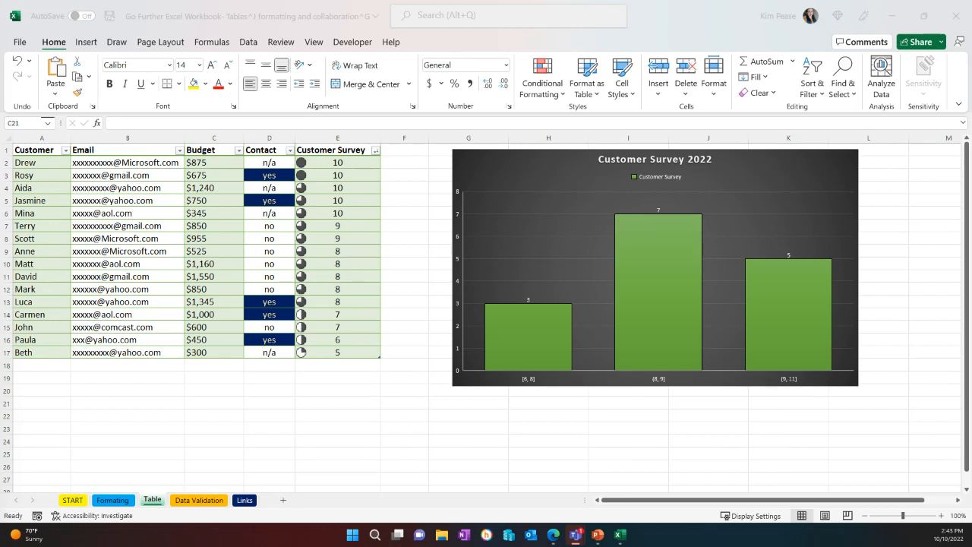
pyautogui.click(156, 400)
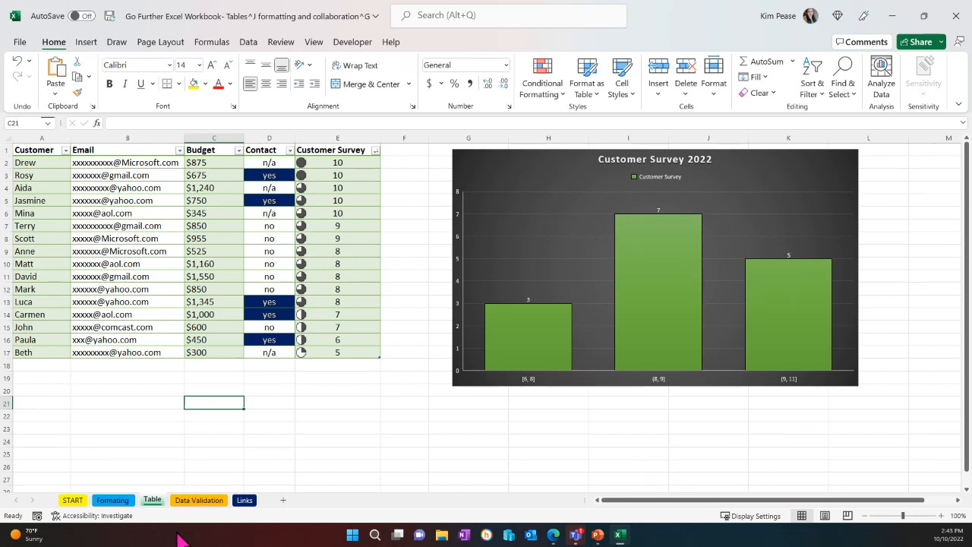
# Open the Data Validation sheet and check which Start Time and End Time cells carry an input message
pyautogui.click(202, 507)
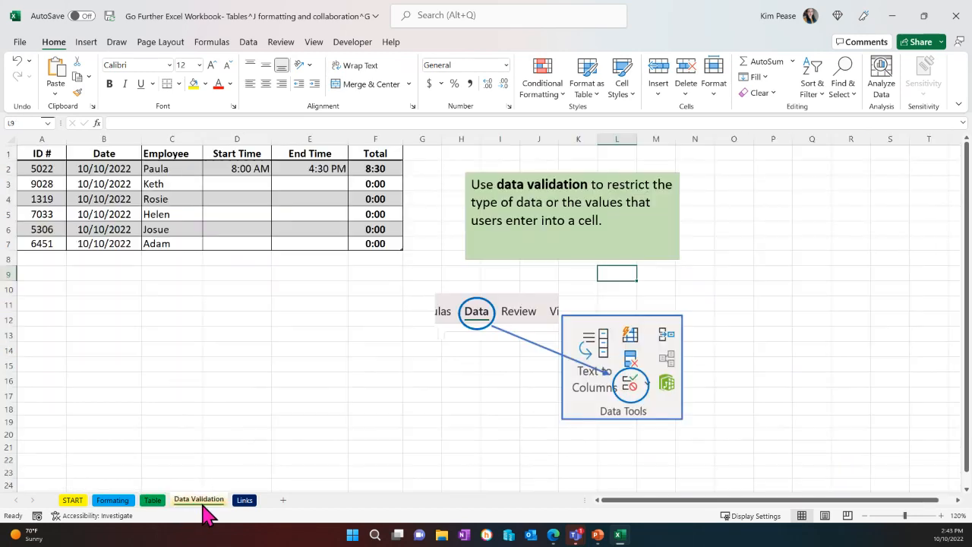
pyautogui.click(190, 397)
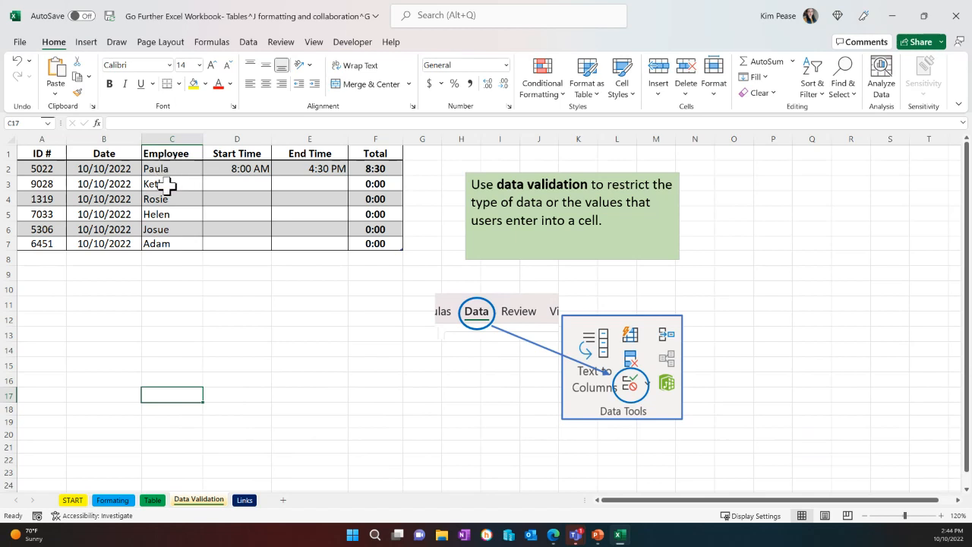
pyautogui.click(236, 185)
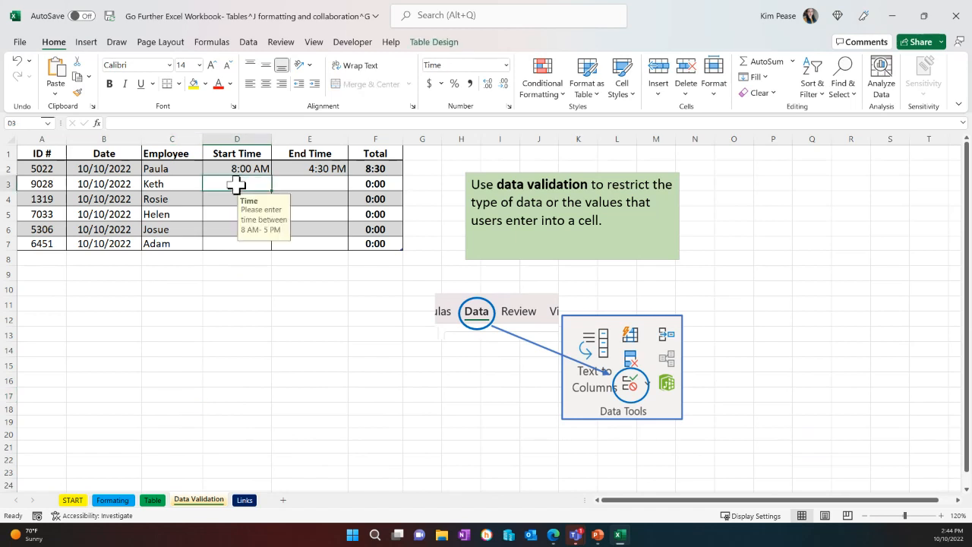
pyautogui.click(236, 168)
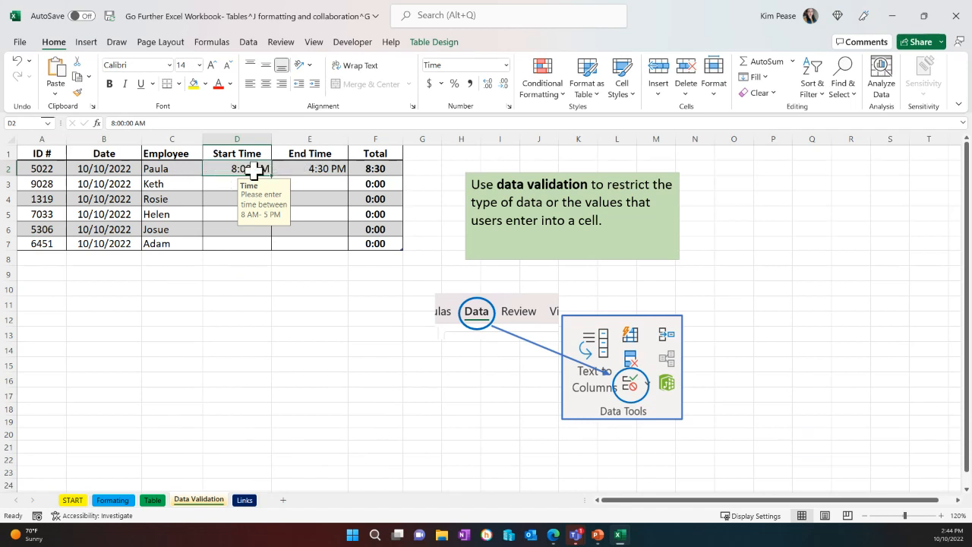
pyautogui.click(217, 187)
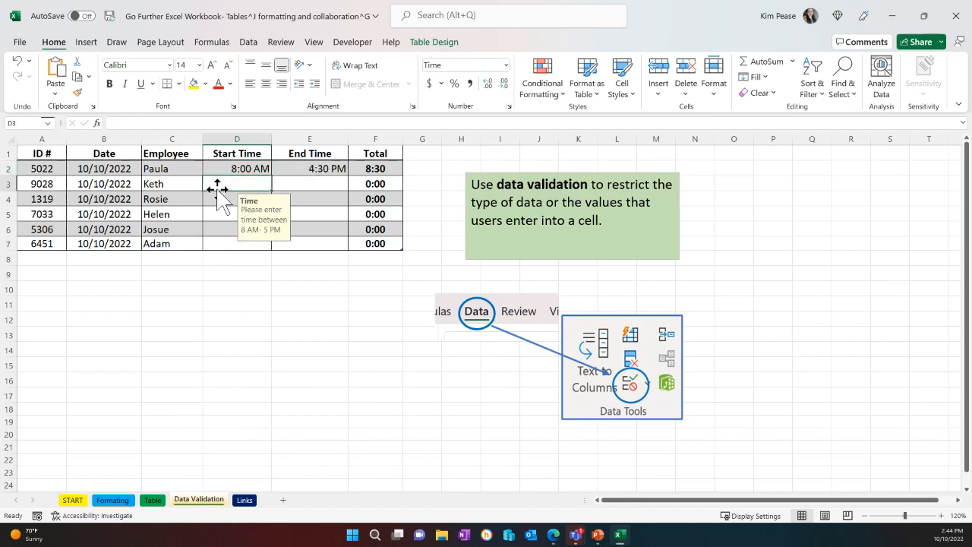
pyautogui.click(213, 199)
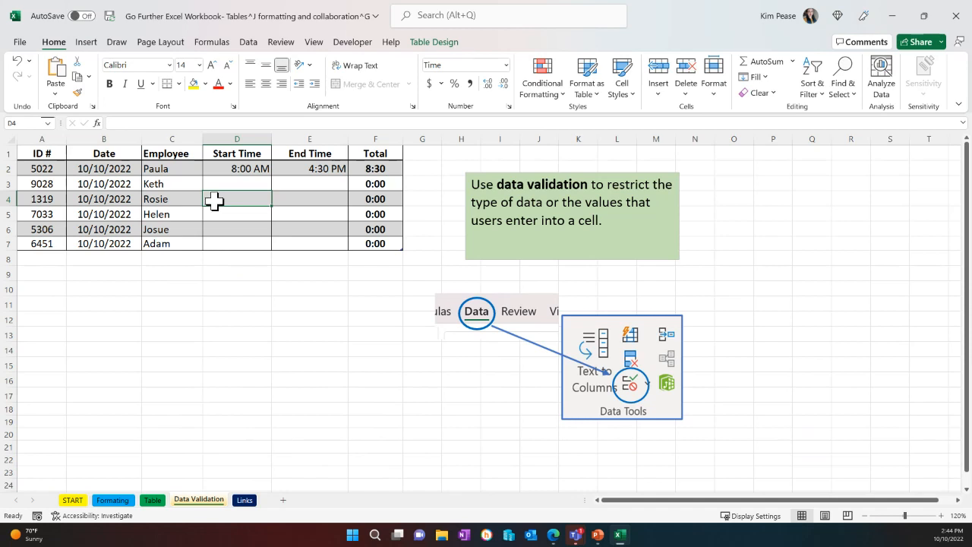
pyautogui.moveTo(215, 199); pyautogui.dragTo(306, 197)
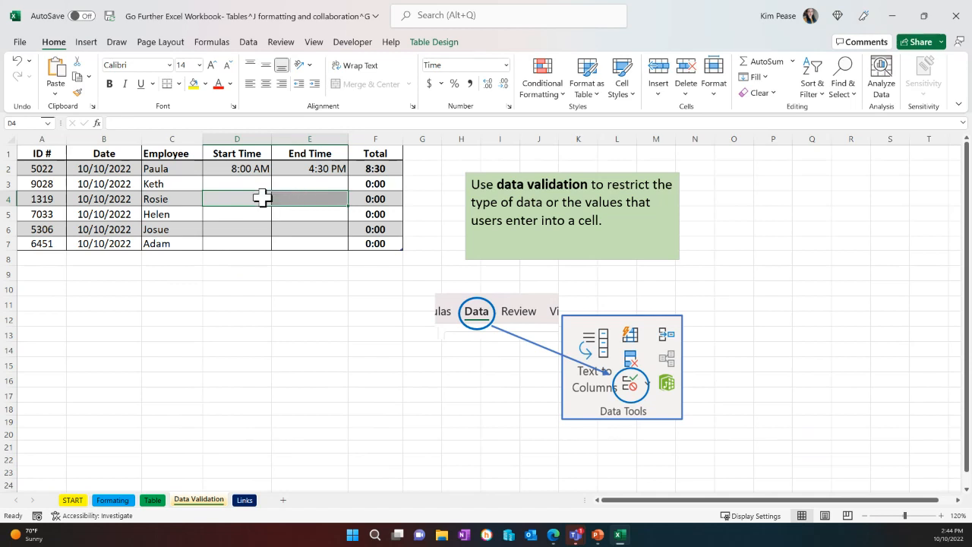
pyautogui.moveTo(225, 199); pyautogui.dragTo(276, 198)
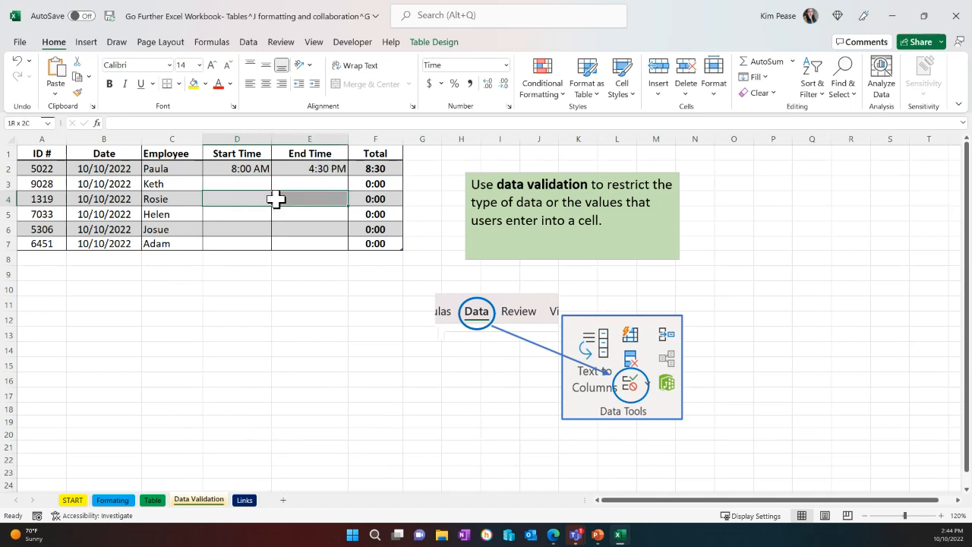
pyautogui.click(215, 197)
# Open the data validation settings for cells D3:E7, declining to extend the existing validation to the cells without it
pyautogui.moveTo(235, 186); pyautogui.dragTo(282, 243)
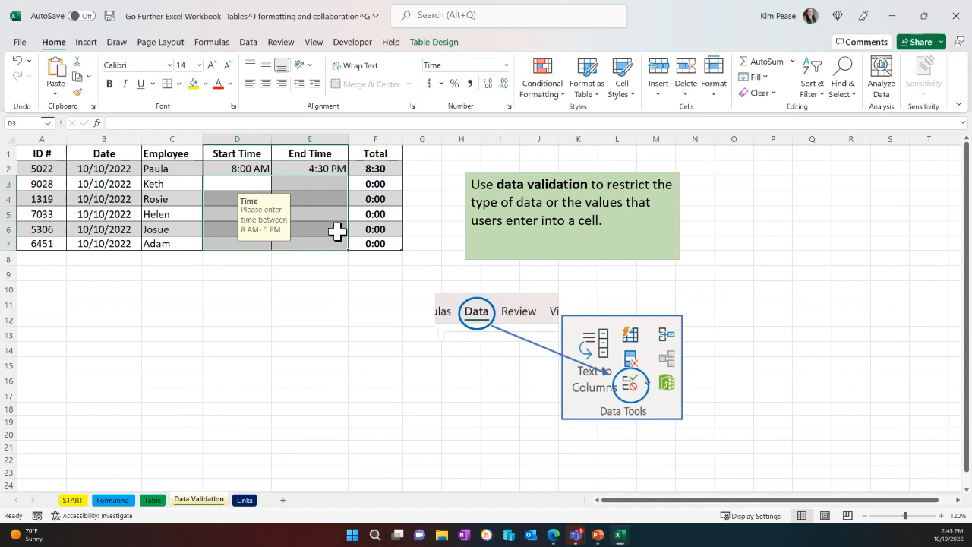
pyautogui.click(250, 43)
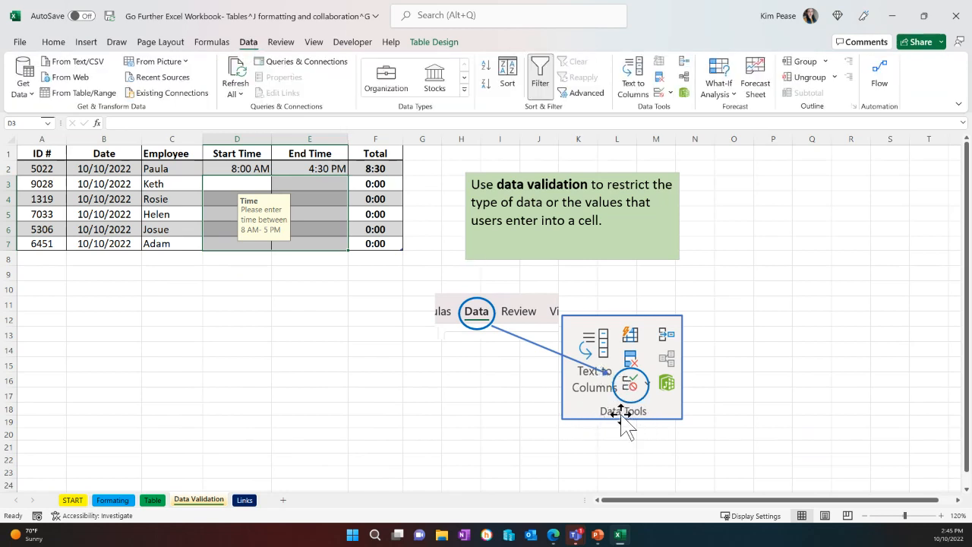
pyautogui.click(670, 94)
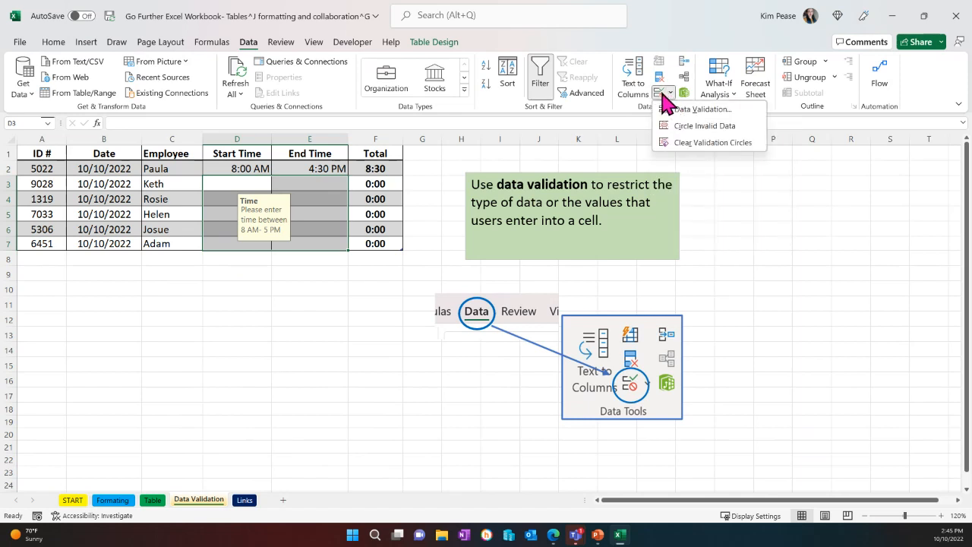
pyautogui.click(672, 109)
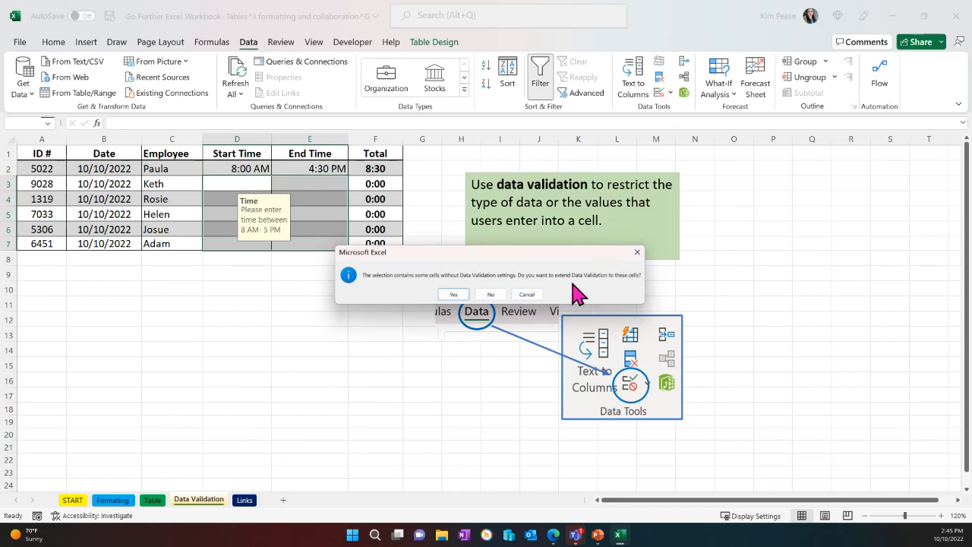
pyautogui.click(491, 293)
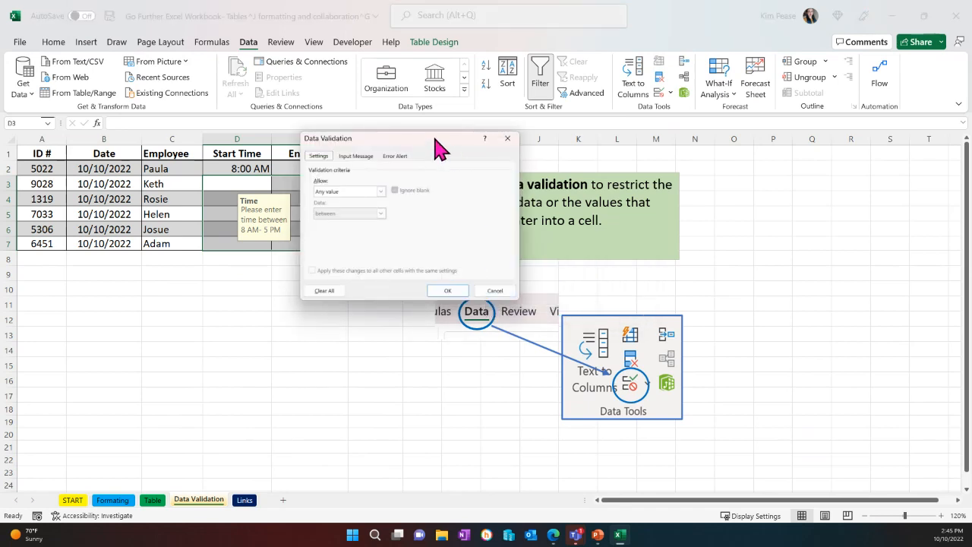
pyautogui.moveTo(435, 139); pyautogui.dragTo(393, 232)
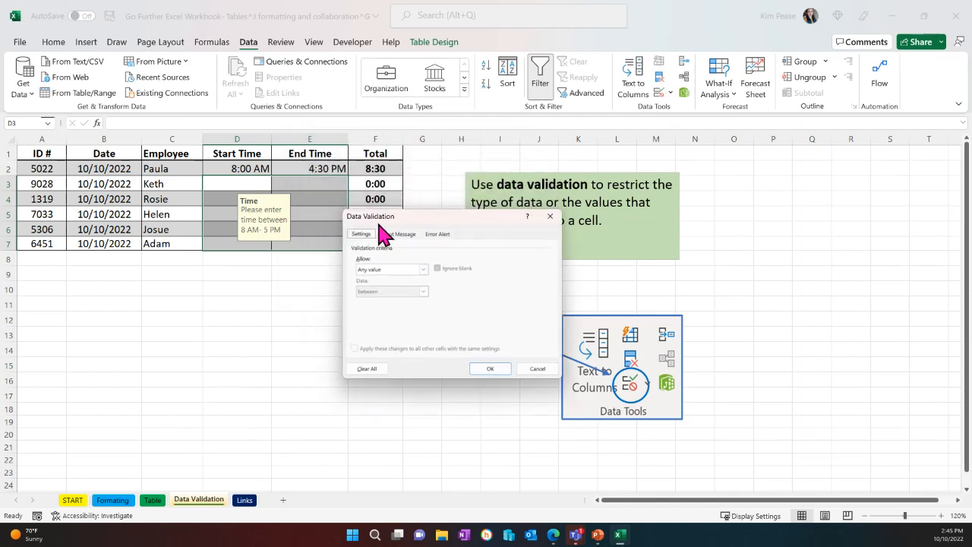
# Restrict the selected cells to Time values between a start time of 8:55 am and an end time of 5:10 pm
pyautogui.click(423, 269)
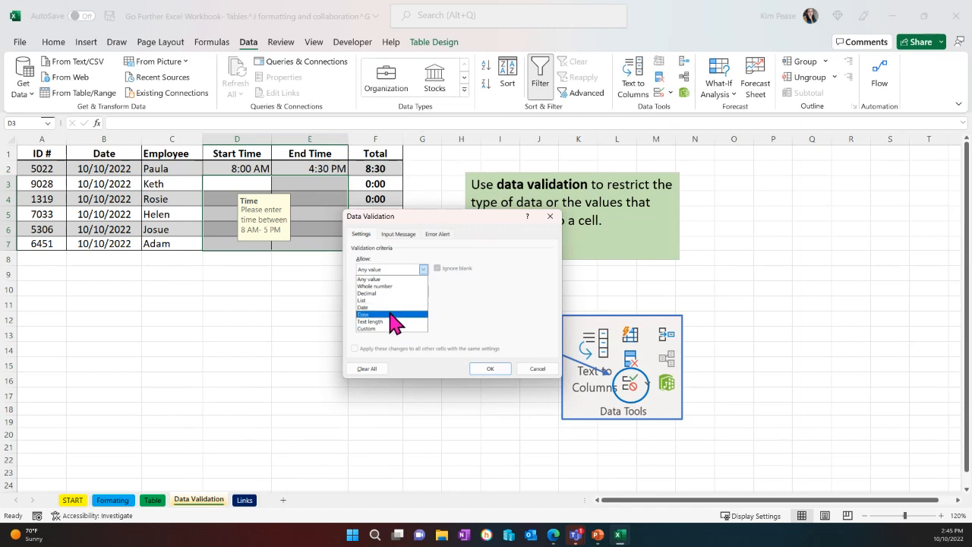
pyautogui.click(393, 315)
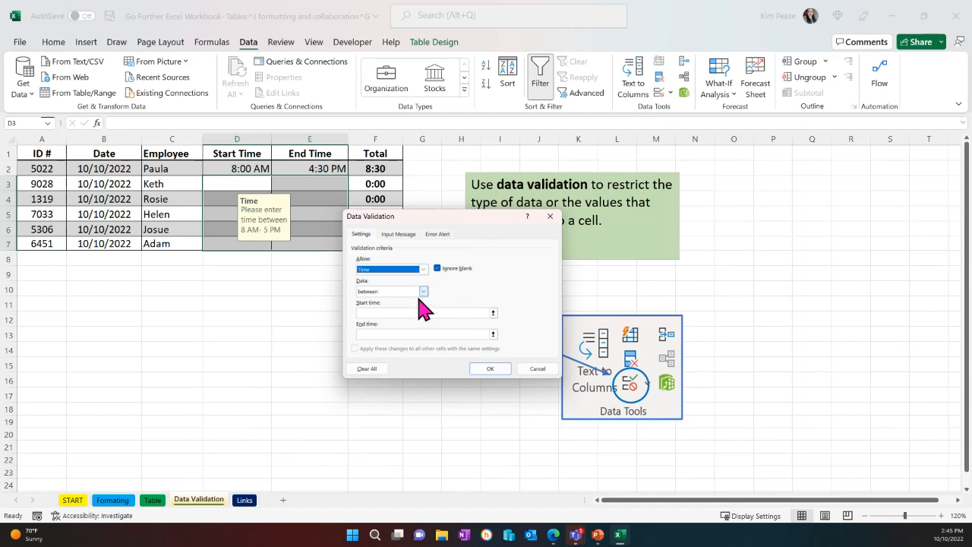
pyautogui.click(374, 311)
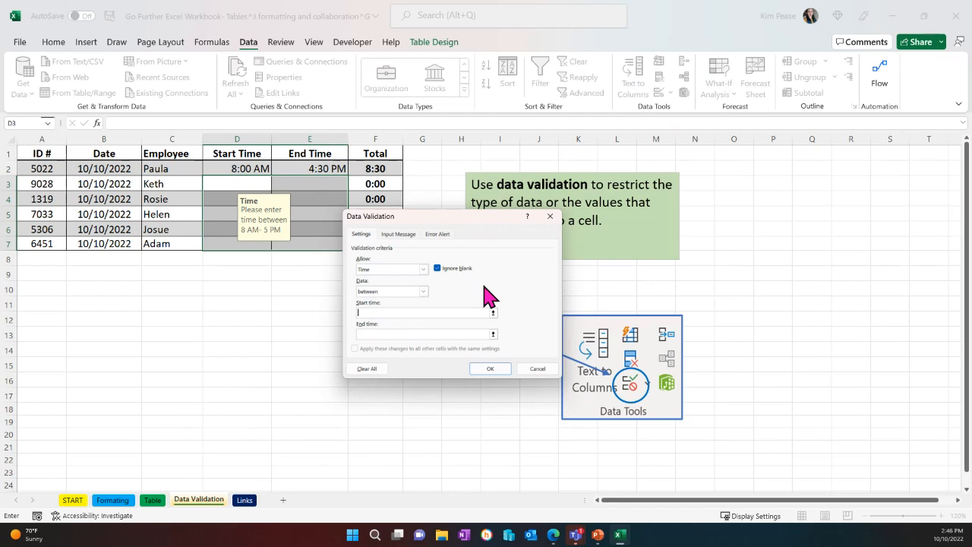
pyautogui.write('8')
pyautogui.write(':')
pyautogui.write('55')
pyautogui.write(' am')
pyautogui.write('5')
pyautogui.write(':')
pyautogui.write('10 pm')
# Give the validation an input message titled "Time Card" with the text "Put in Start and End time"
pyautogui.click(413, 237)
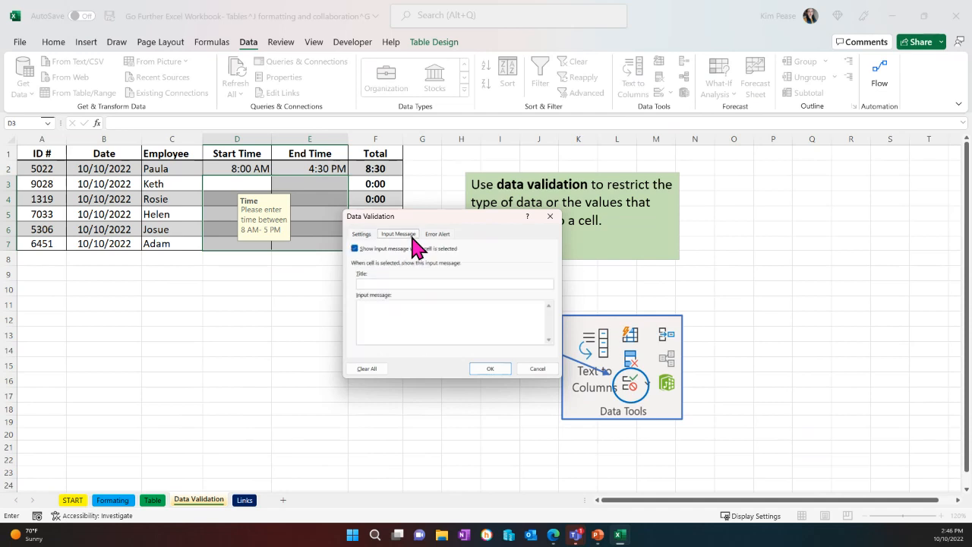
pyautogui.click(382, 283)
pyautogui.write('In')
pyautogui.press('BackSpace')
pyautogui.press('BackSpace')
pyautogui.write('Time Card')
pyautogui.click(451, 307)
pyautogui.write('Put in Start and End time')
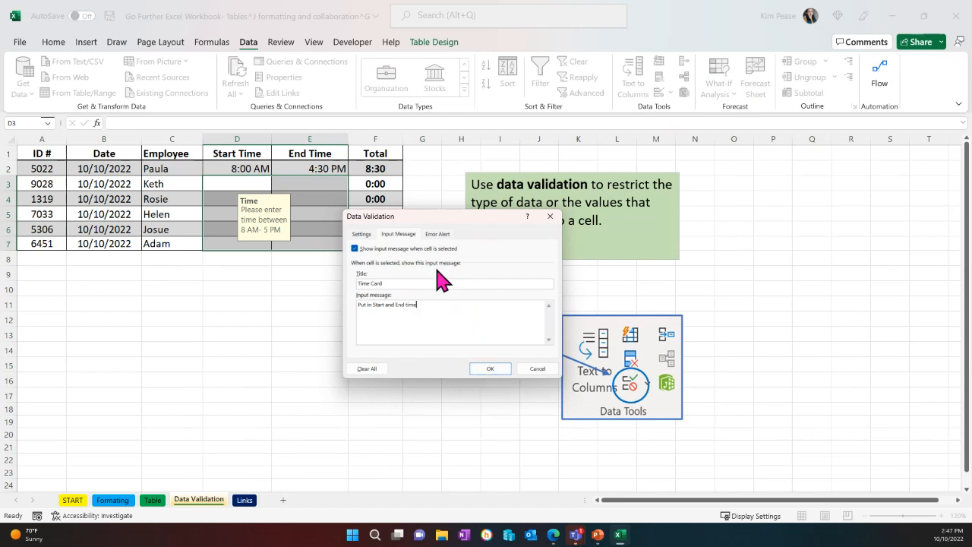
# Try the available error alert styles for invalid entries and settle on Information
pyautogui.click(439, 236)
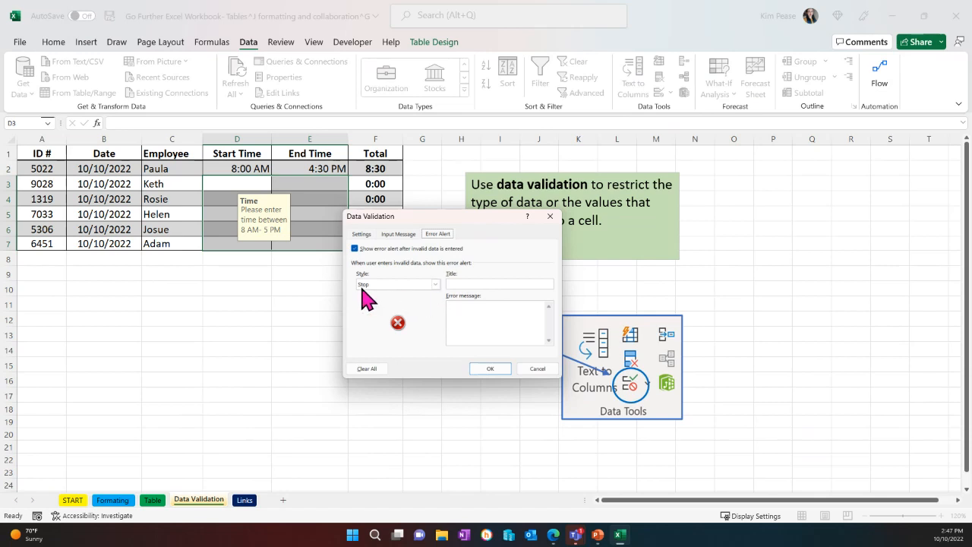
pyautogui.click(439, 289)
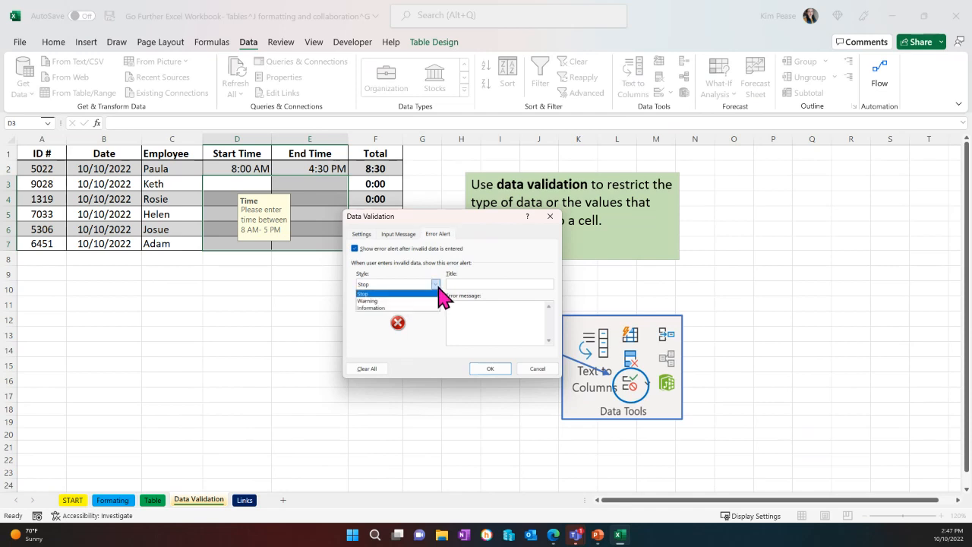
pyautogui.click(405, 307)
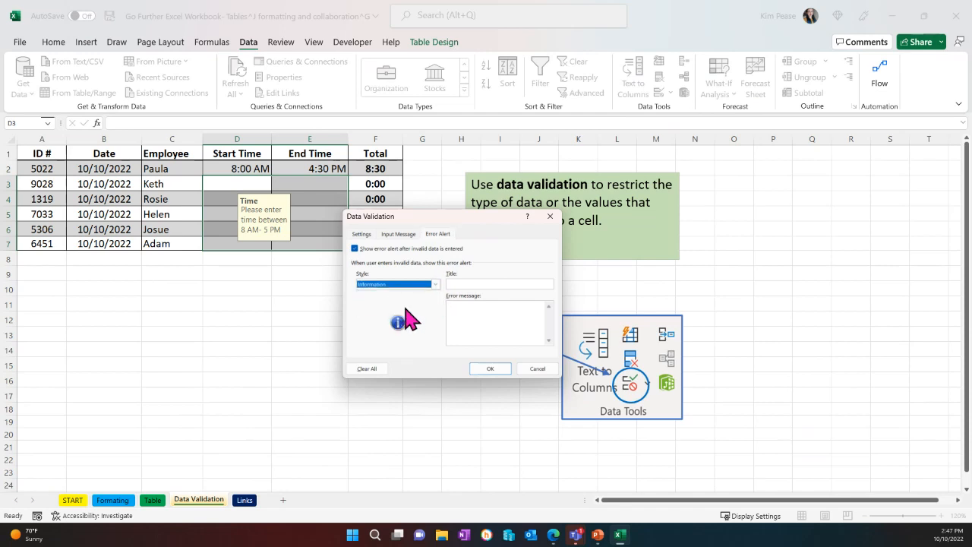
pyautogui.click(435, 286)
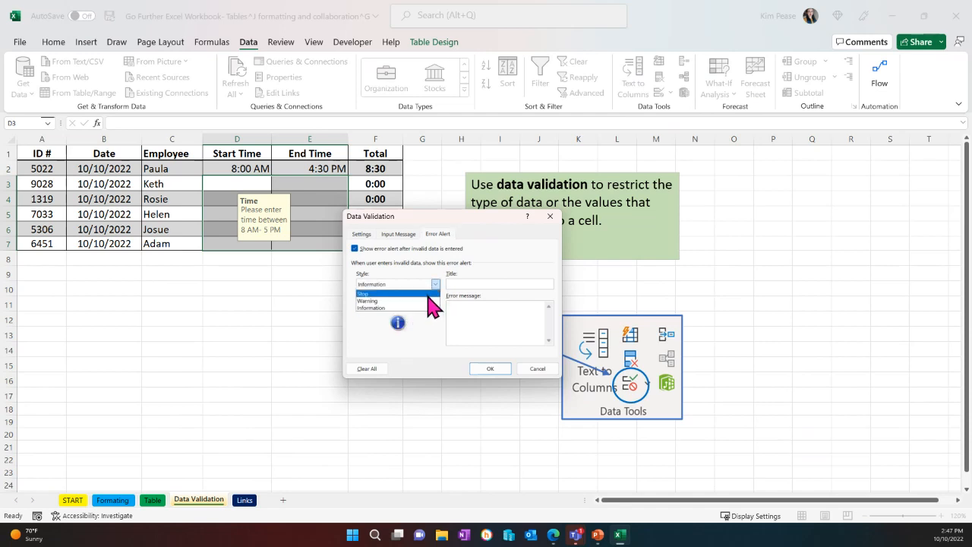
pyautogui.click(427, 301)
pyautogui.click(435, 285)
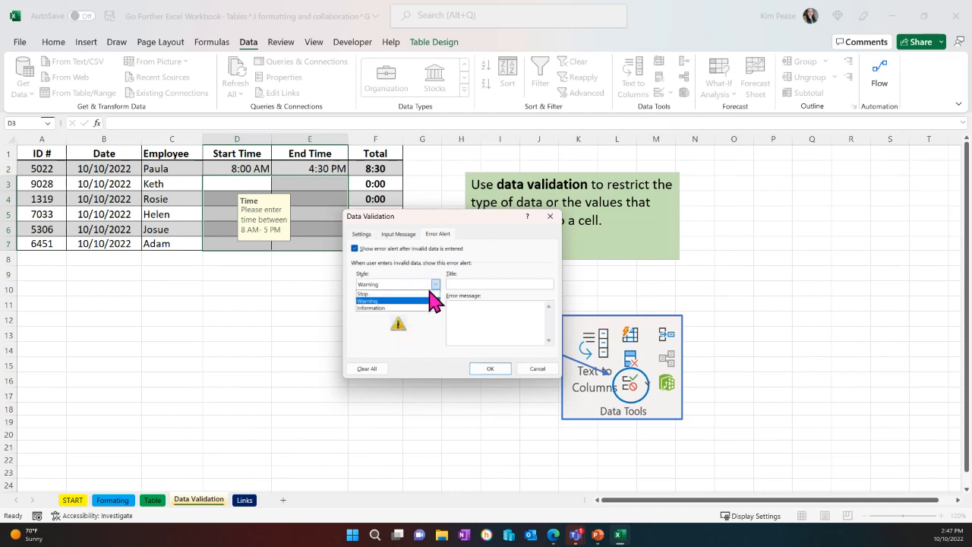
pyautogui.click(403, 308)
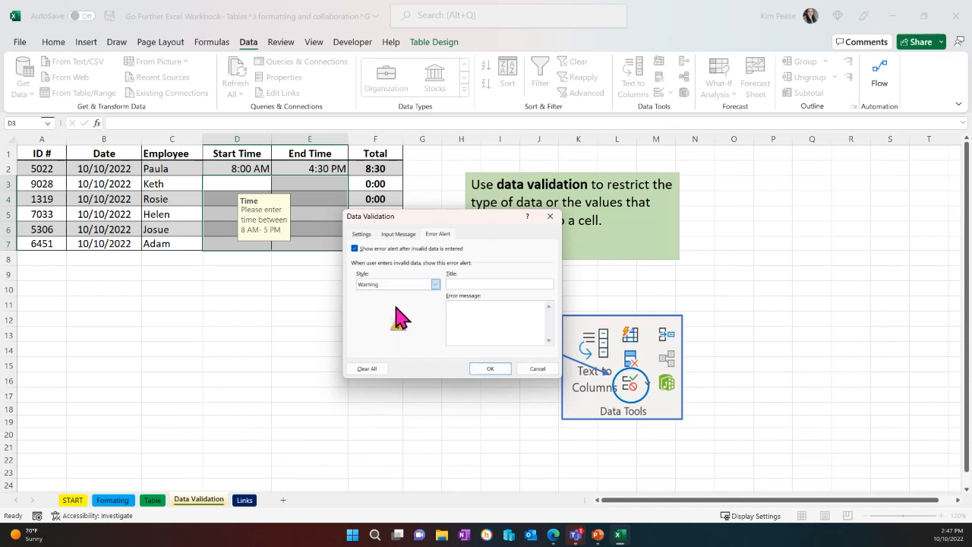
# Title the error alert "Wrong Time Entered"
pyautogui.click(480, 285)
pyautogui.write('Wi')
pyautogui.write('on')
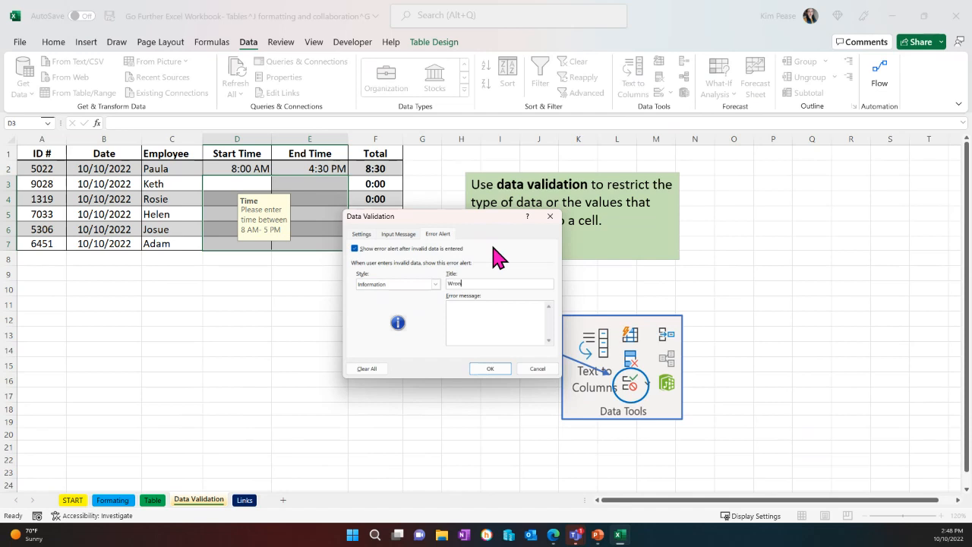
pyautogui.write('g Time')
pyautogui.write(' En')
pyautogui.write('tered')
# Write the error message "Time must be between 8:00 AM and 5:00 PM. If outside normal hours, please contact" plus the contact's first name, and apply the validation
pyautogui.click(489, 310)
pyautogui.write('Time must be between')
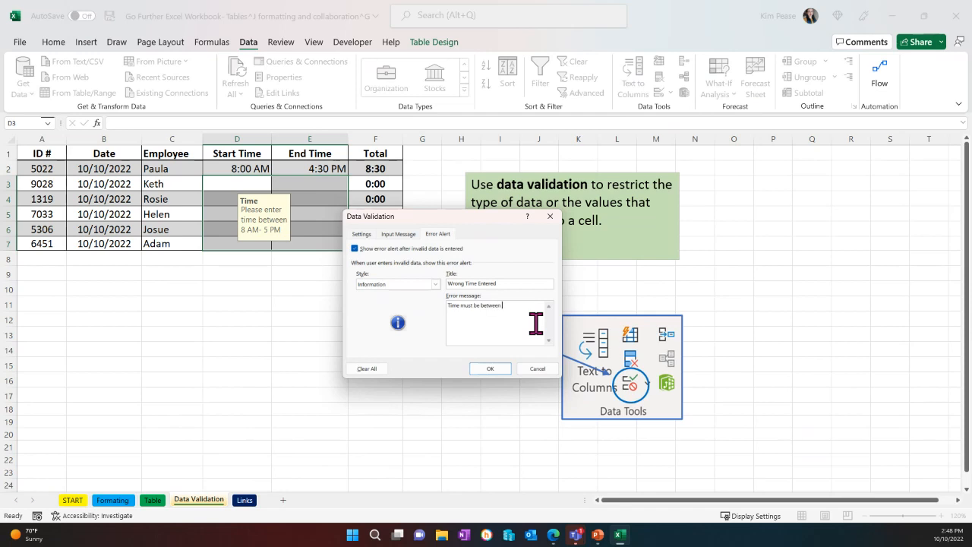
pyautogui.write(':00 AM and 5:00 PM. If outside normal hours, please contact')
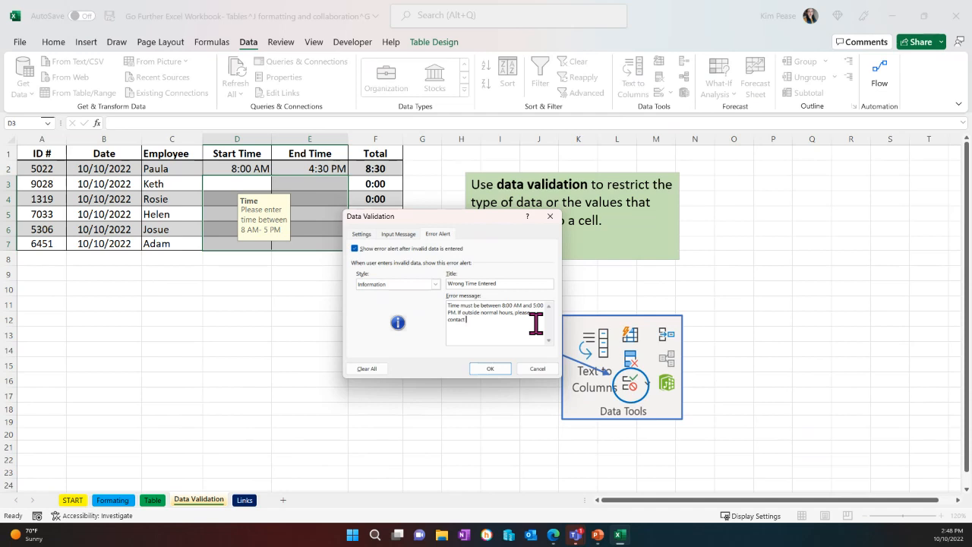
pyautogui.write(' Kim.')
pyautogui.click(479, 369)
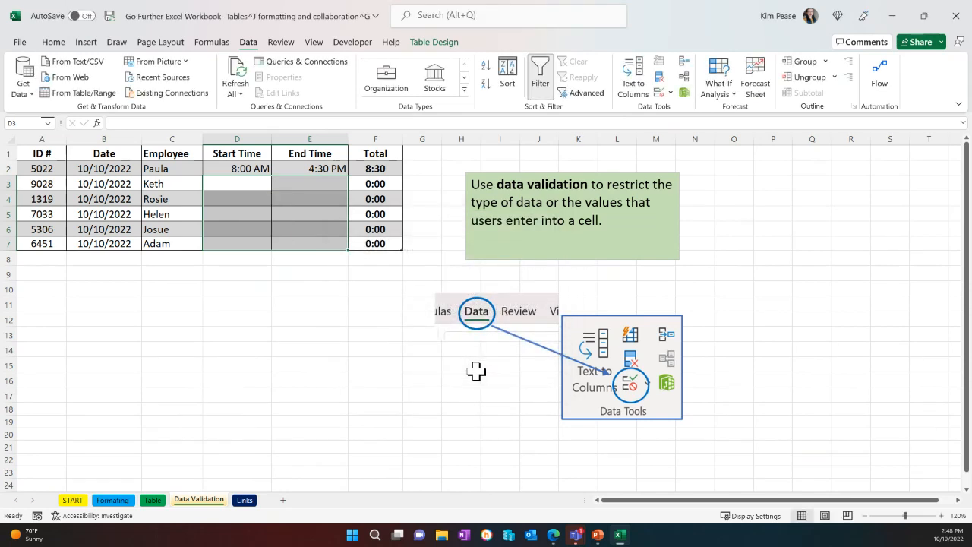
# Test the validation by entering 7:59 am as the start time in cell D7
pyautogui.click(301, 286)
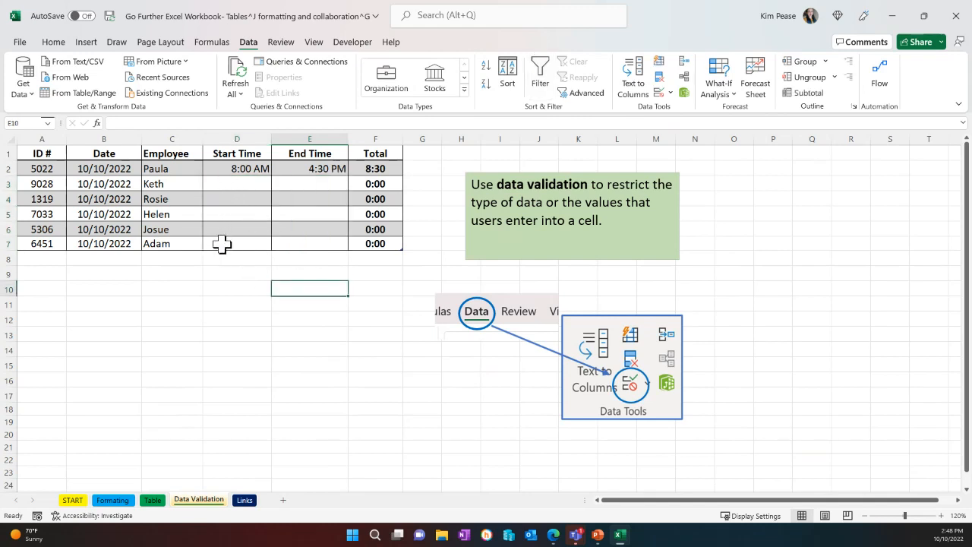
pyautogui.click(221, 243)
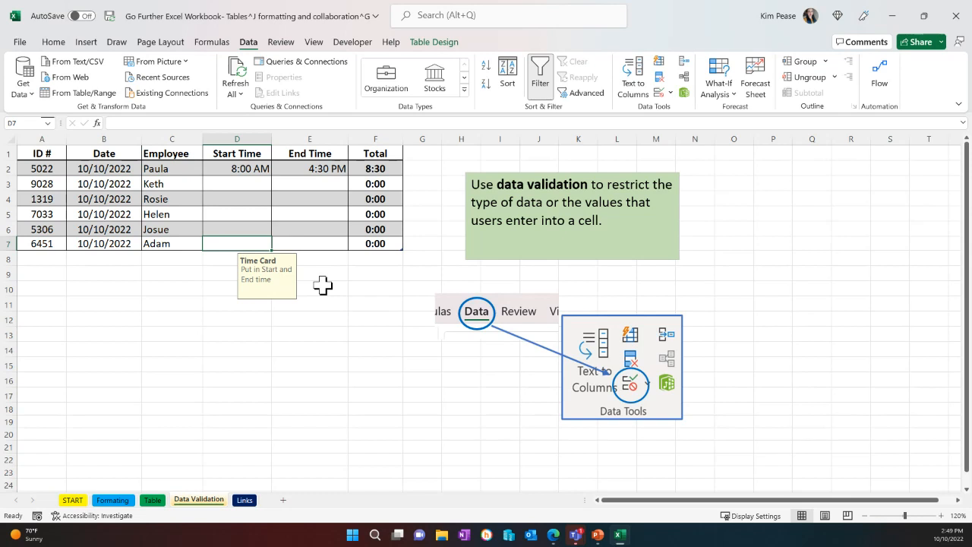
pyautogui.write('7:5')
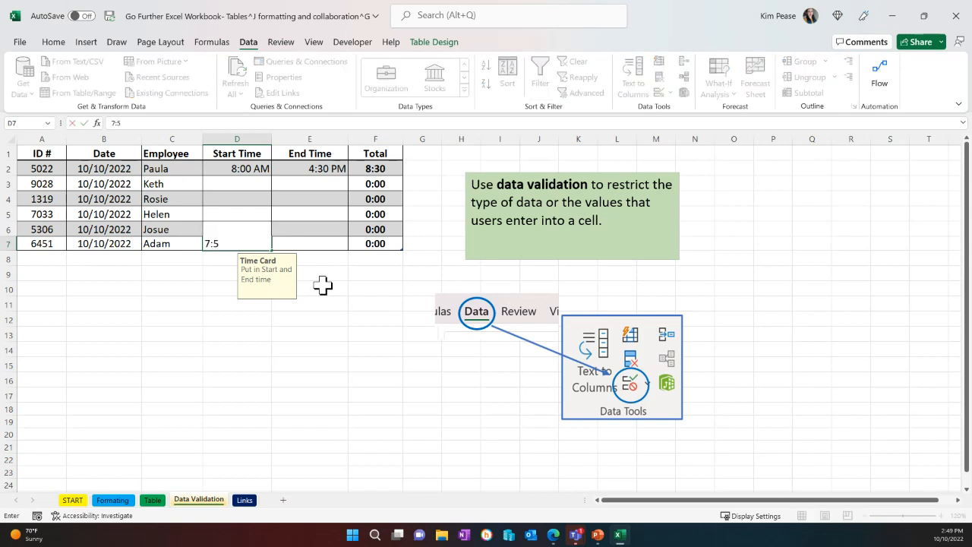
pyautogui.write('9 am')
pyautogui.press('Tab')
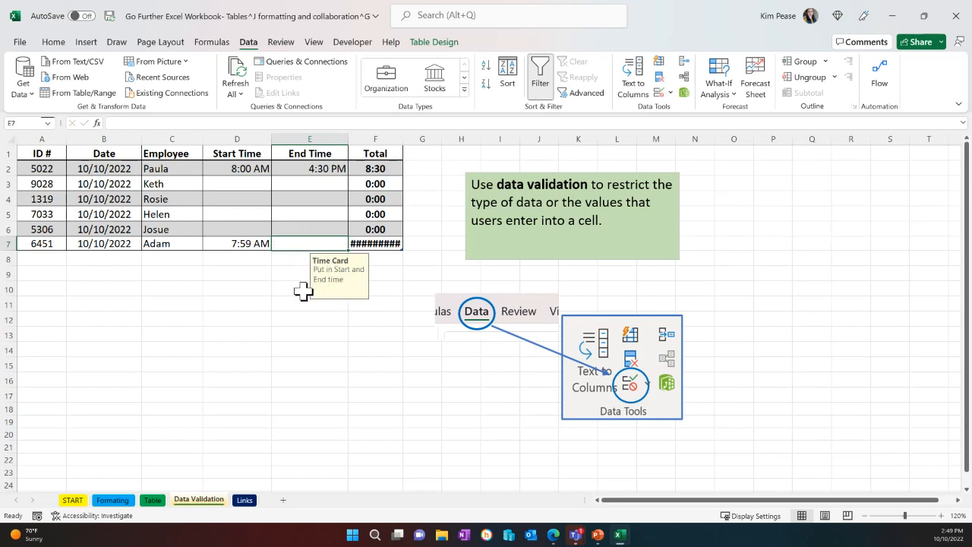
# Enter 5:00 pm as the end time in cell E7
pyautogui.write('5:00 pm')
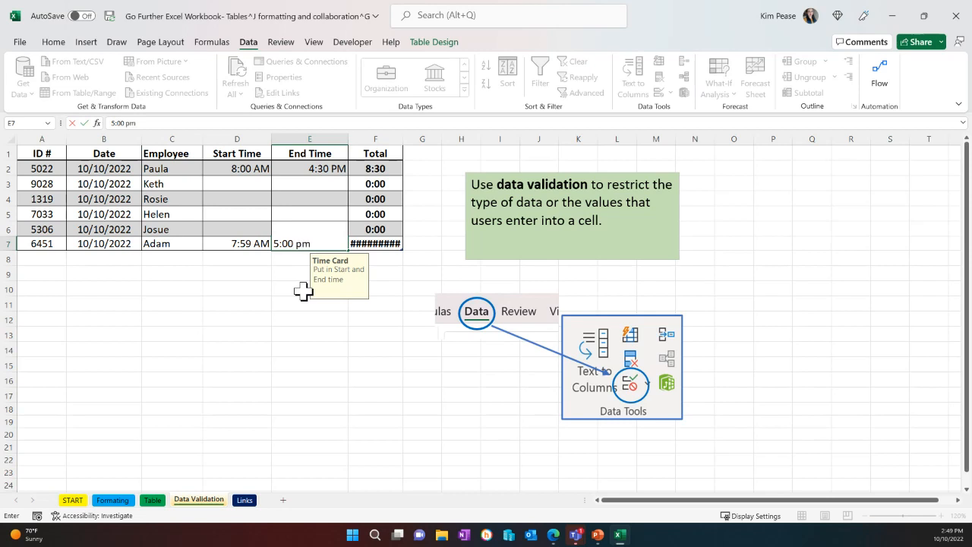
pyautogui.press('Return')
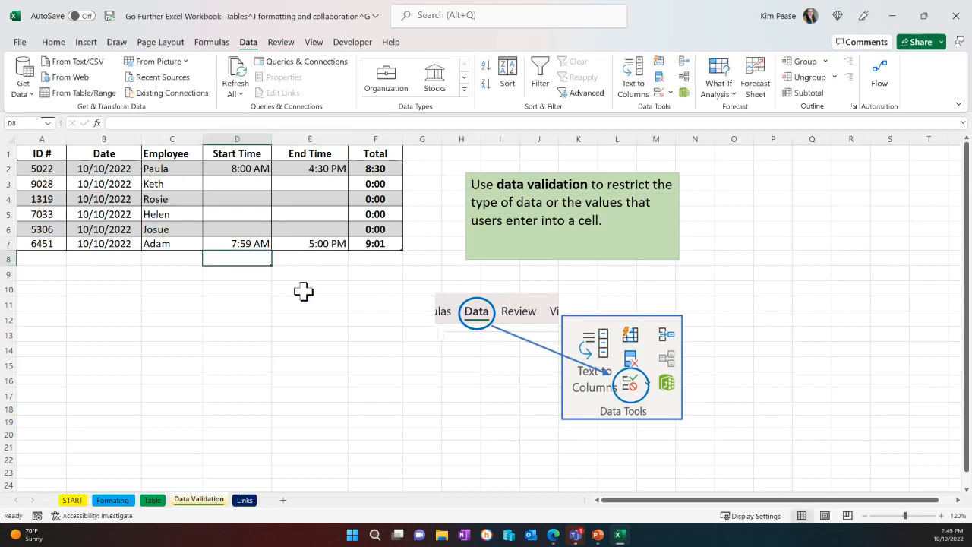
# Test the validation by entering 7:30 am as the start time in cell D6 and accept the alert
pyautogui.click(240, 227)
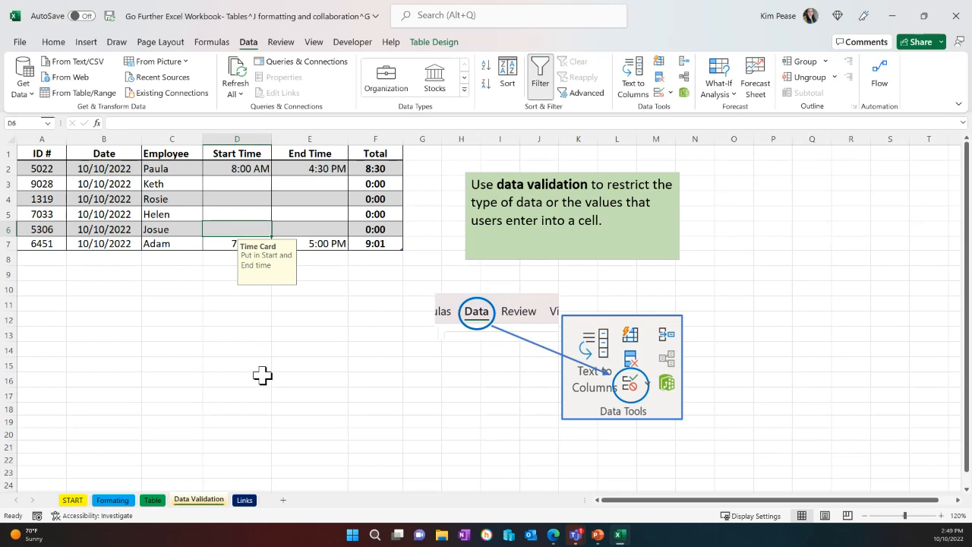
pyautogui.write('7:')
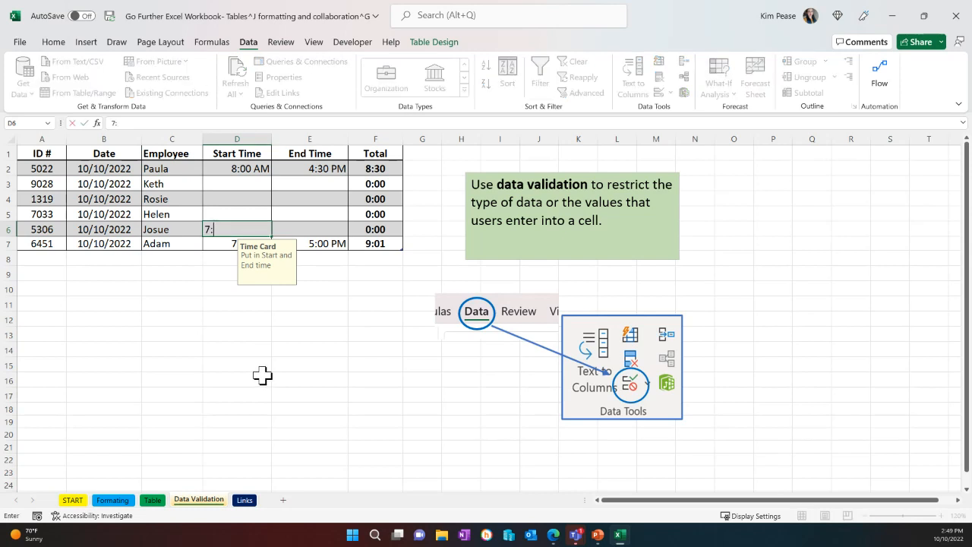
pyautogui.write('30 am')
pyautogui.press('Return')
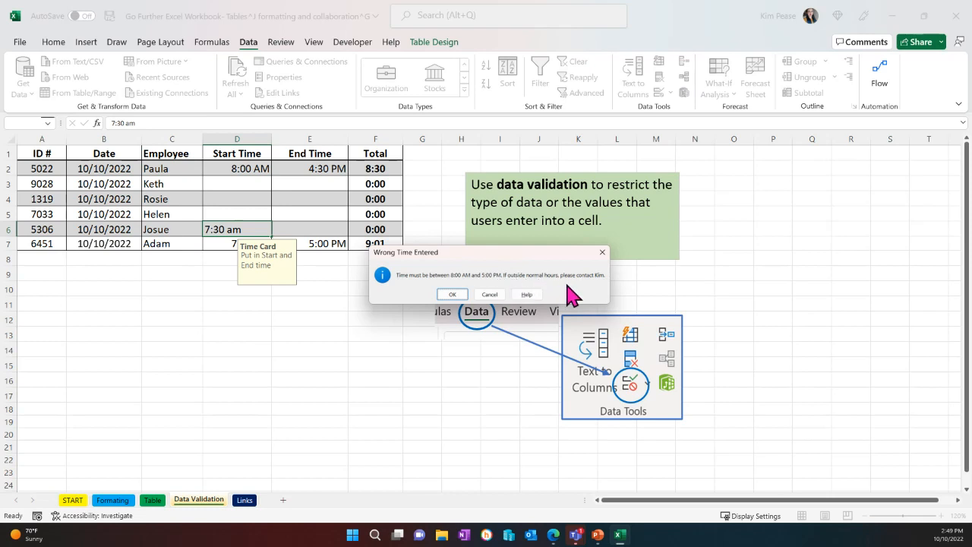
pyautogui.click(450, 296)
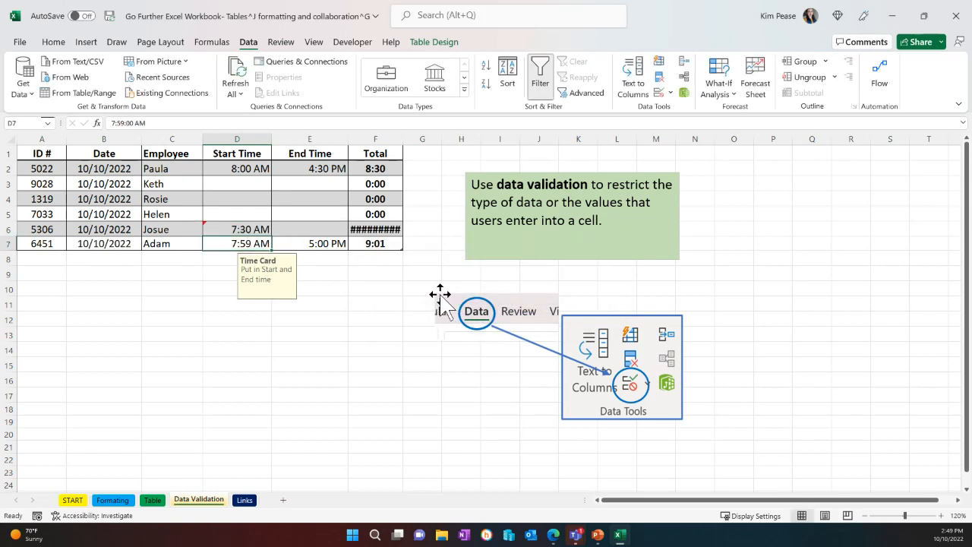
# Replace the start time in cell D6 with 8:00 am
pyautogui.click(257, 228)
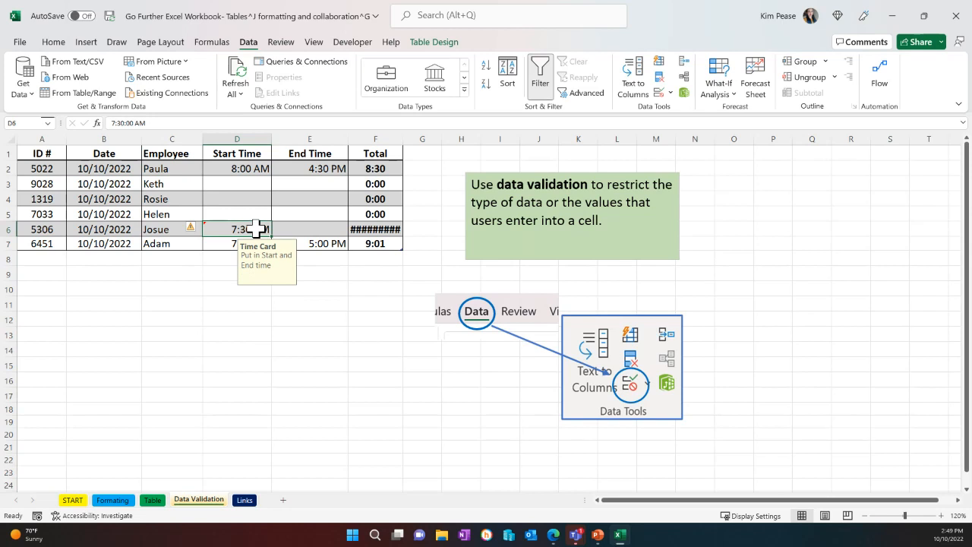
pyautogui.moveTo(193, 237)
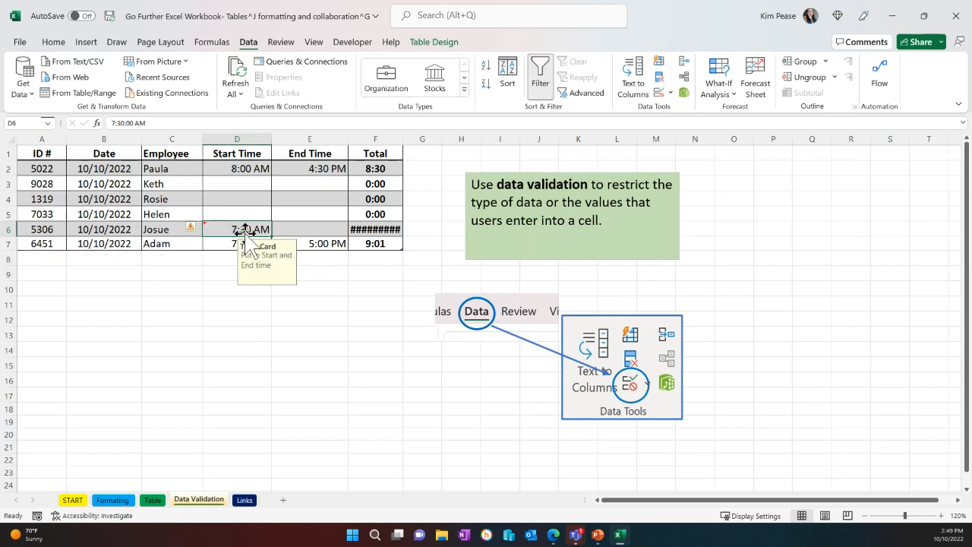
pyautogui.press('BackSpace')
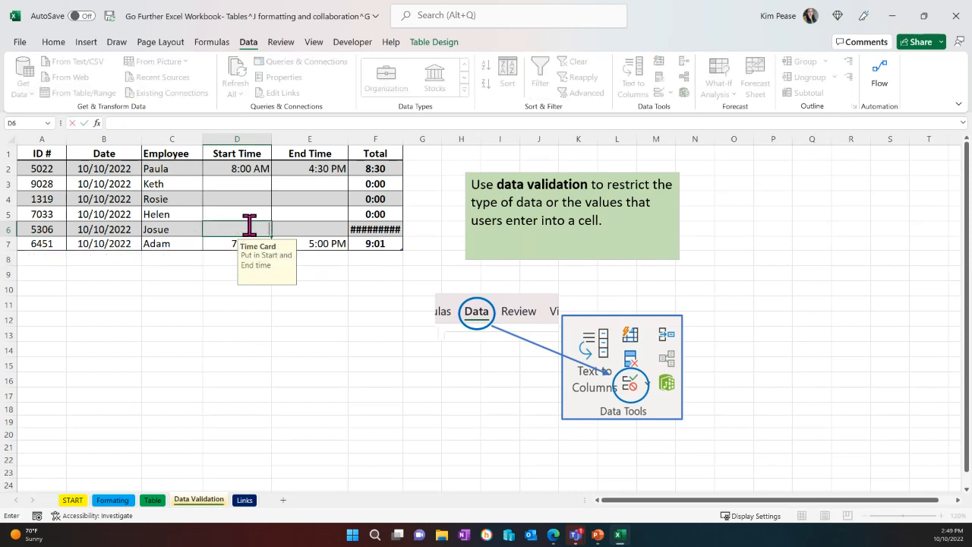
pyautogui.write('8:00 am')
pyautogui.press('Return')
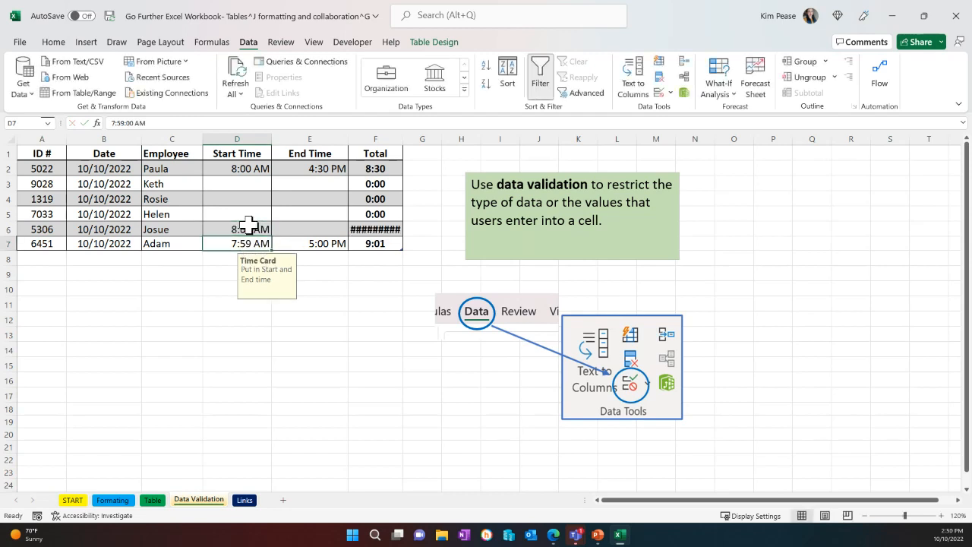
# Enter 4:30 pm as the end time in cell E6
pyautogui.click(300, 229)
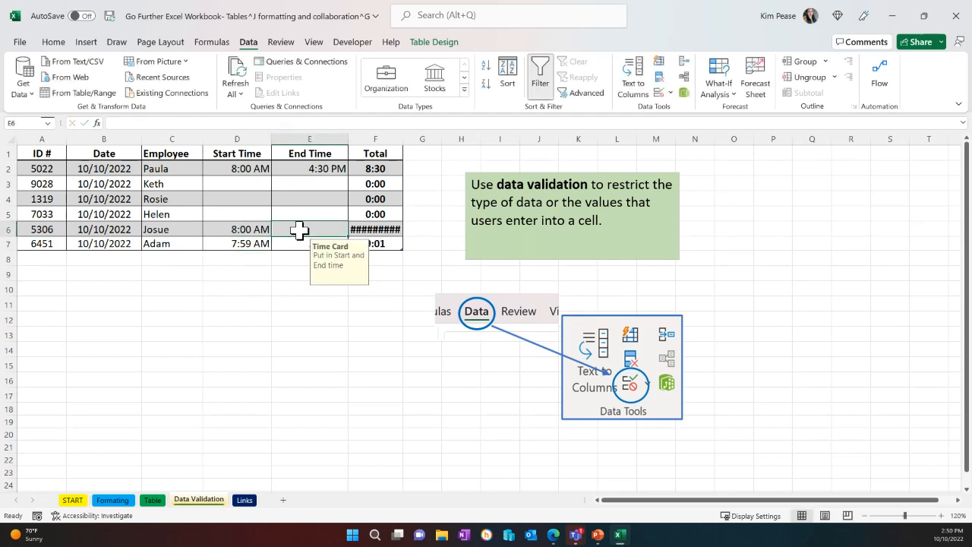
pyautogui.write('4:')
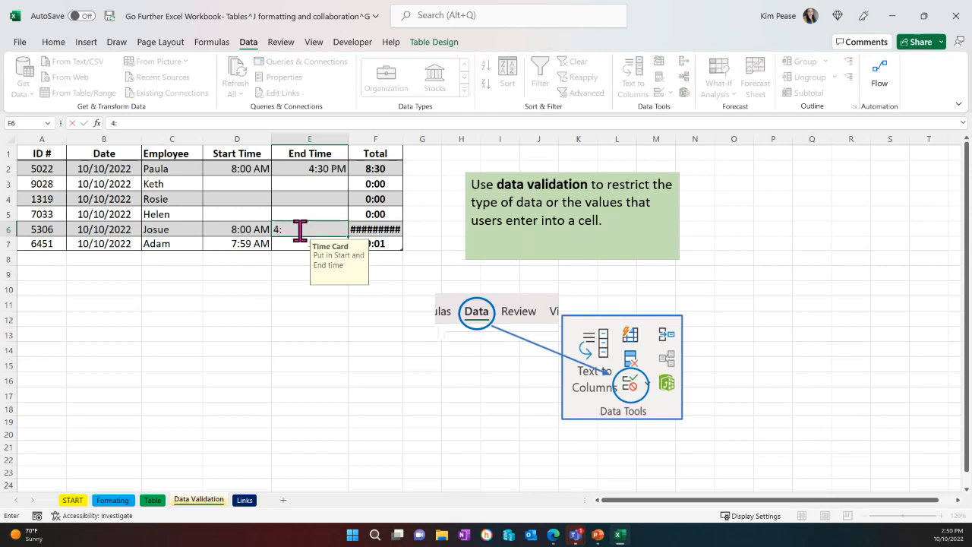
pyautogui.write('30 pm')
pyautogui.press('Return')
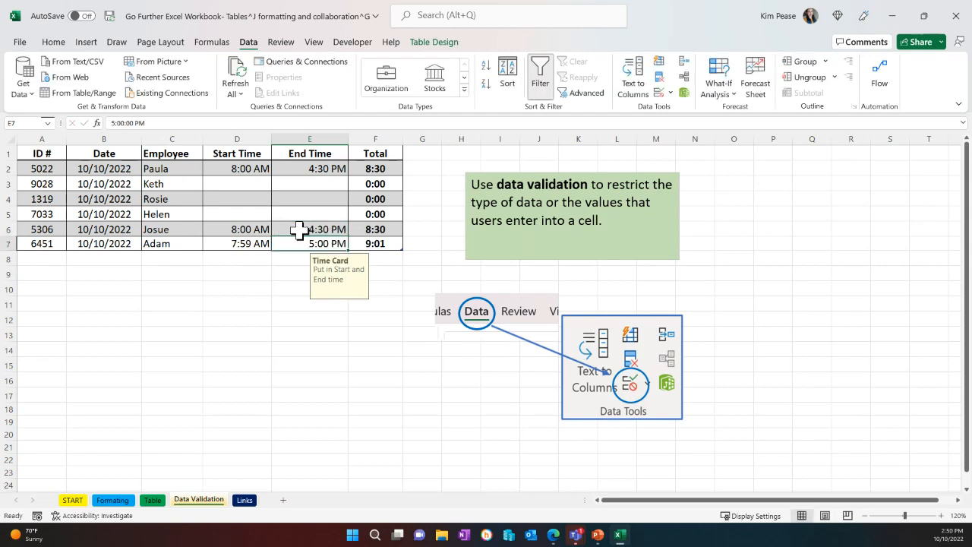
pyautogui.click(291, 298)
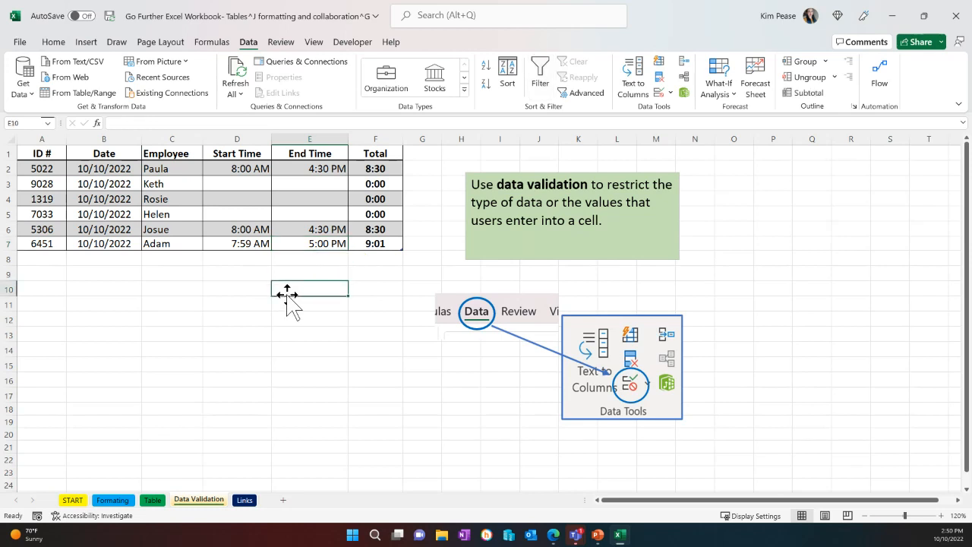
pyautogui.click(244, 229)
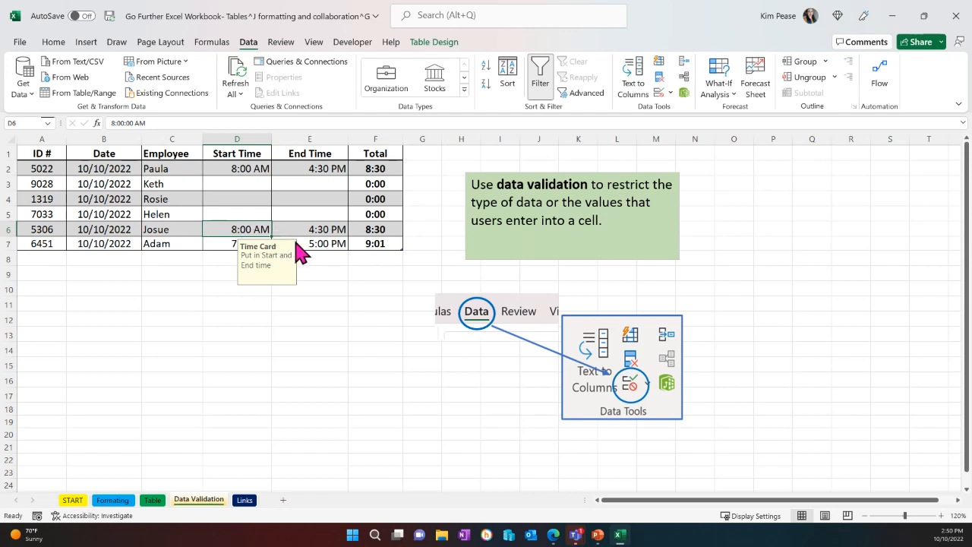
pyautogui.click(312, 226)
pyautogui.click(296, 242)
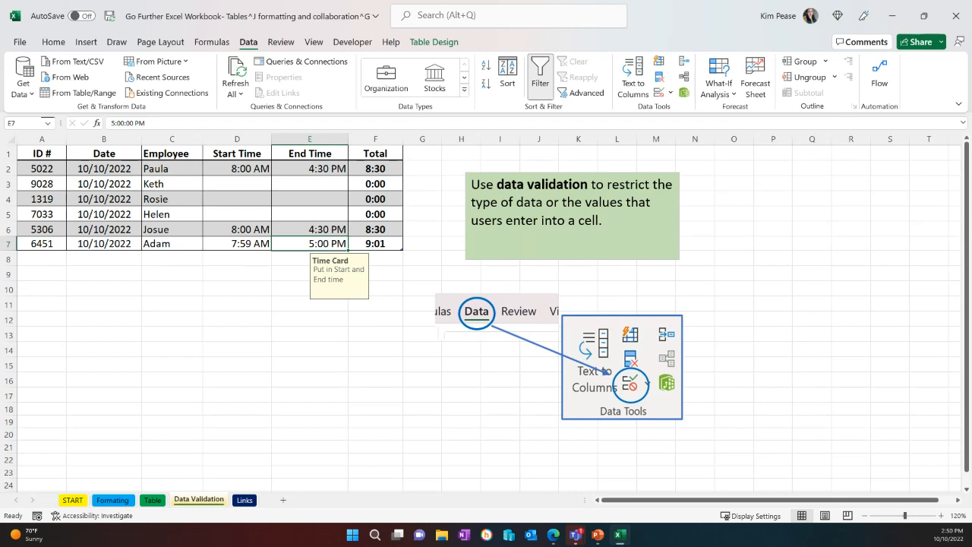
# Select the Budget values C2:C17 on the Table sheet and browse the histogram, column and waterfall chart types
pyautogui.click(149, 502)
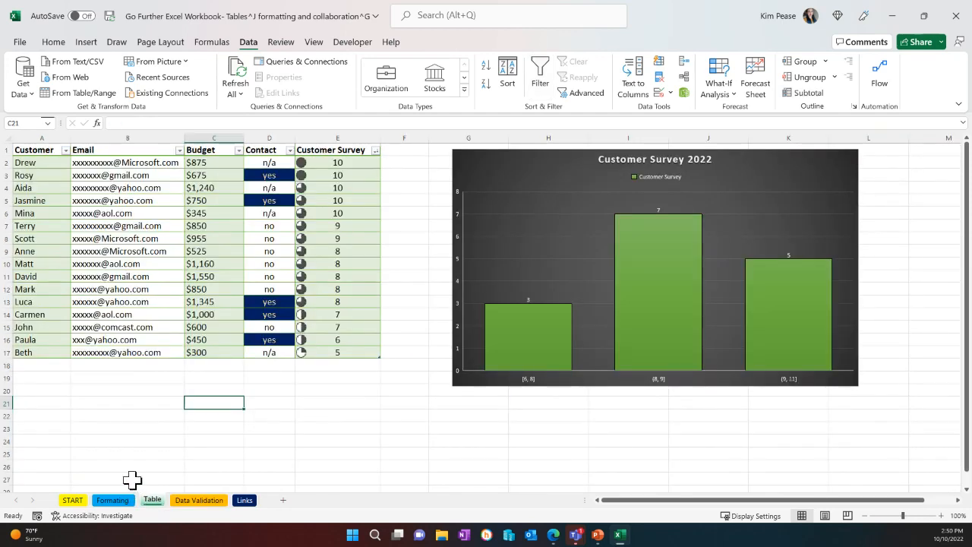
pyautogui.click(205, 200)
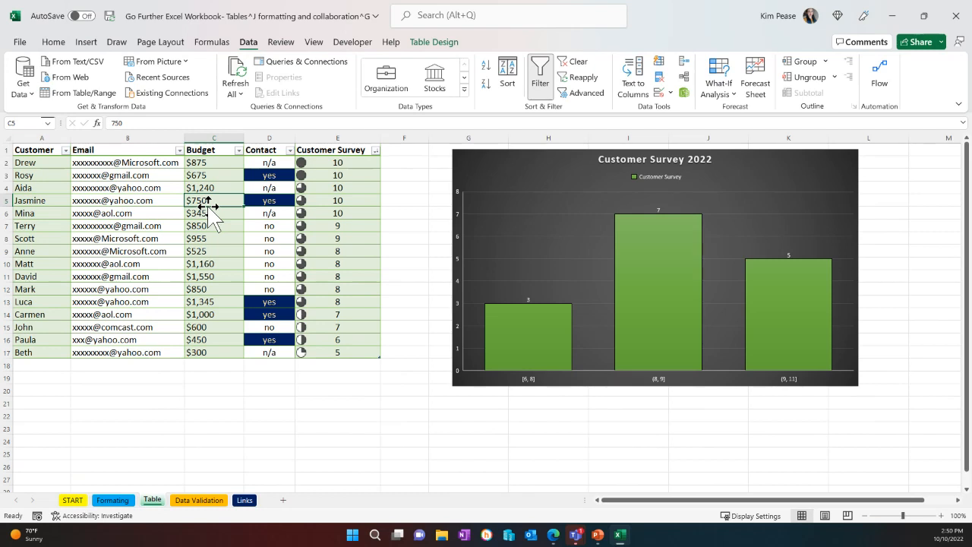
pyautogui.moveTo(223, 162); pyautogui.dragTo(217, 352)
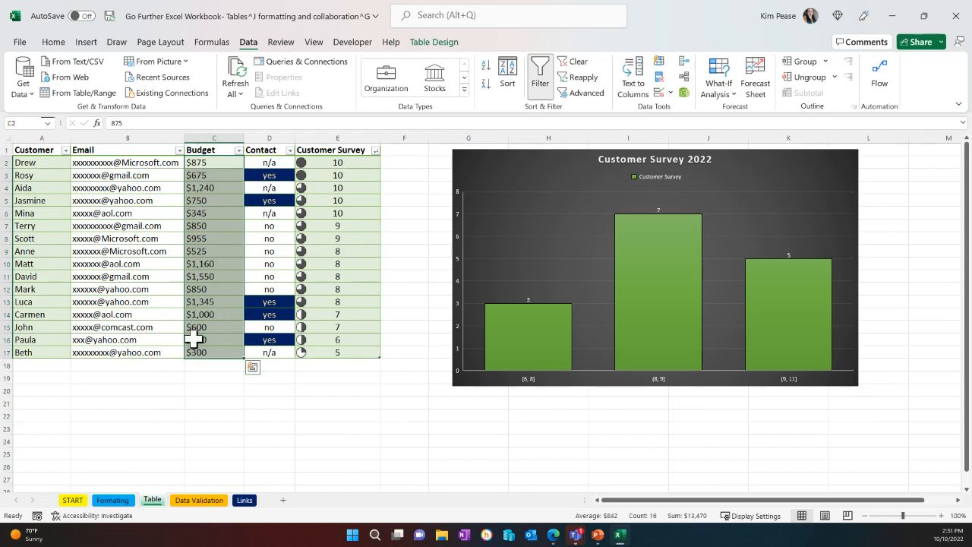
pyautogui.click(88, 44)
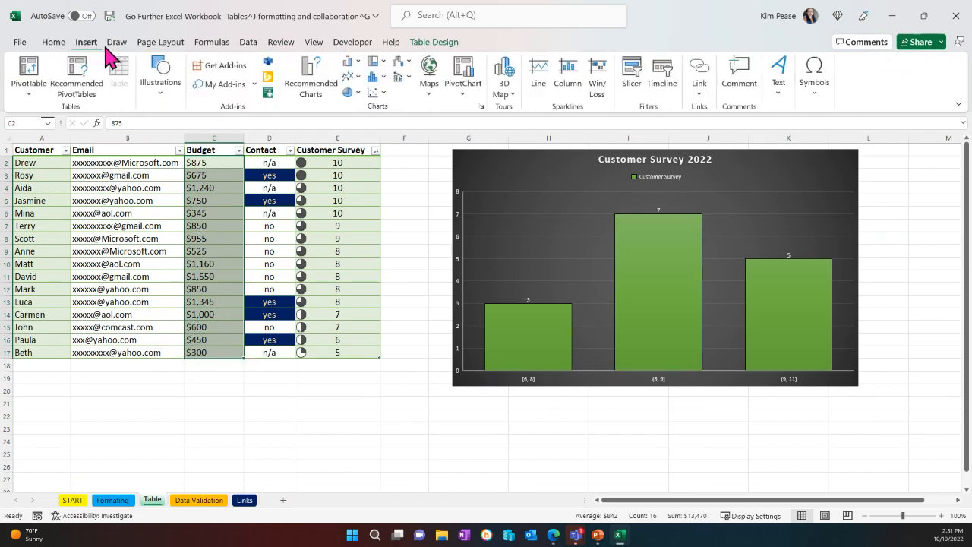
pyautogui.click(373, 82)
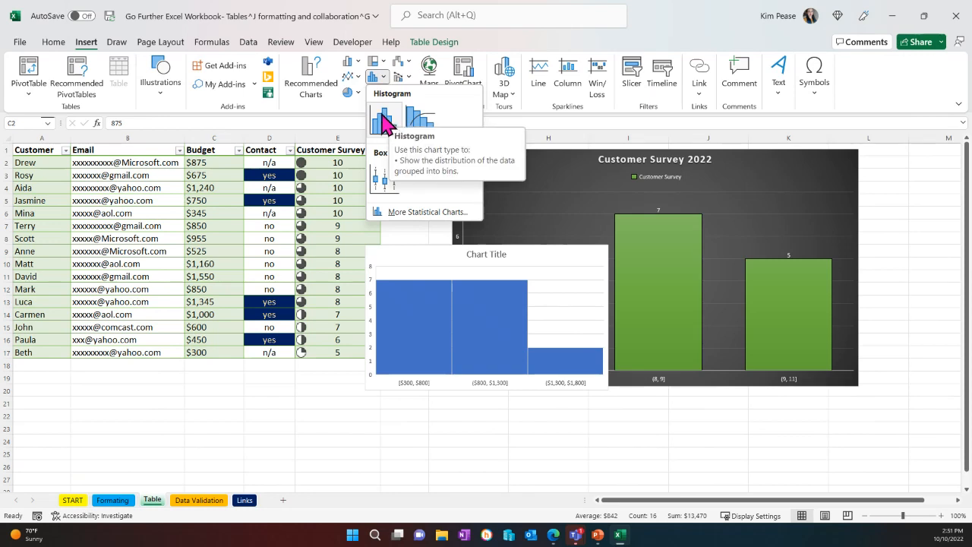
pyautogui.click(356, 67)
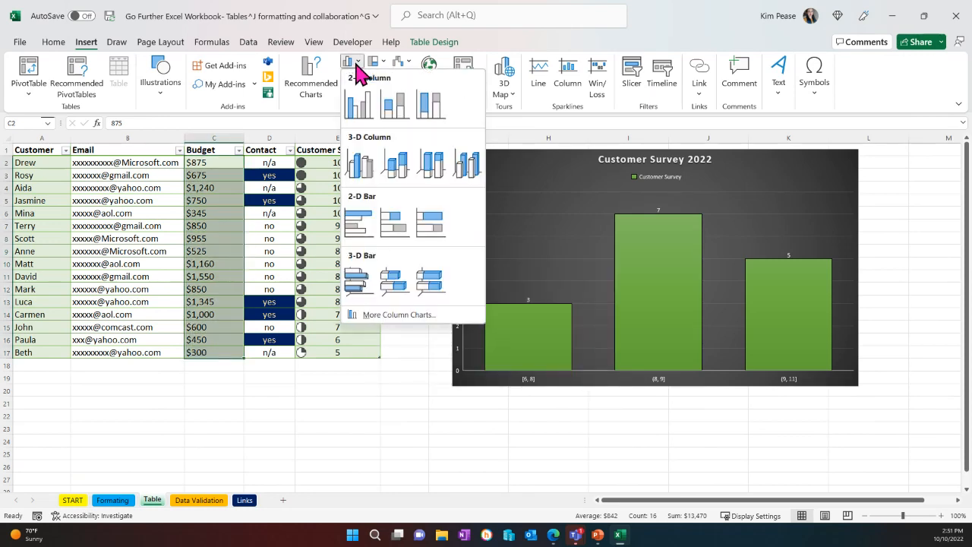
pyautogui.click(400, 64)
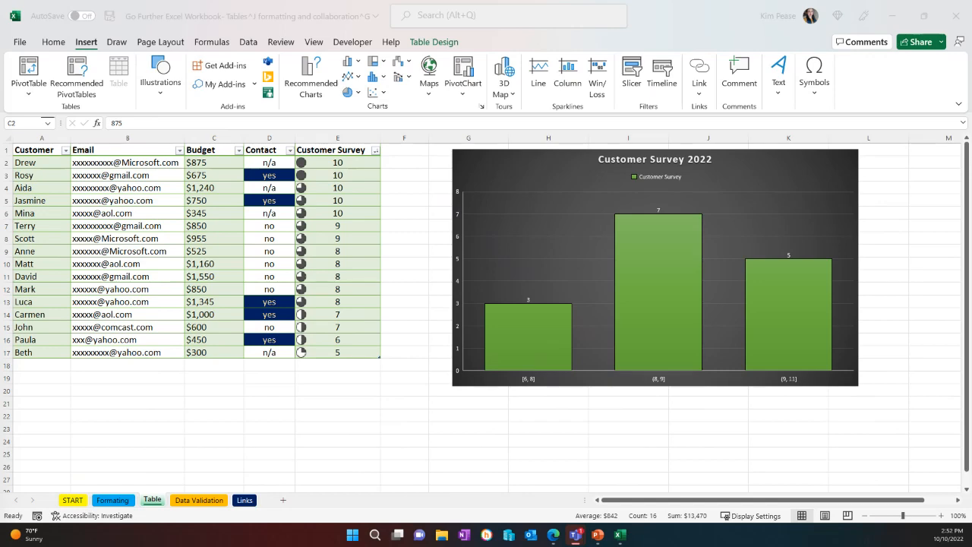
# Return to the Data Validation sheet
pyautogui.click(199, 501)
pyautogui.click(233, 413)
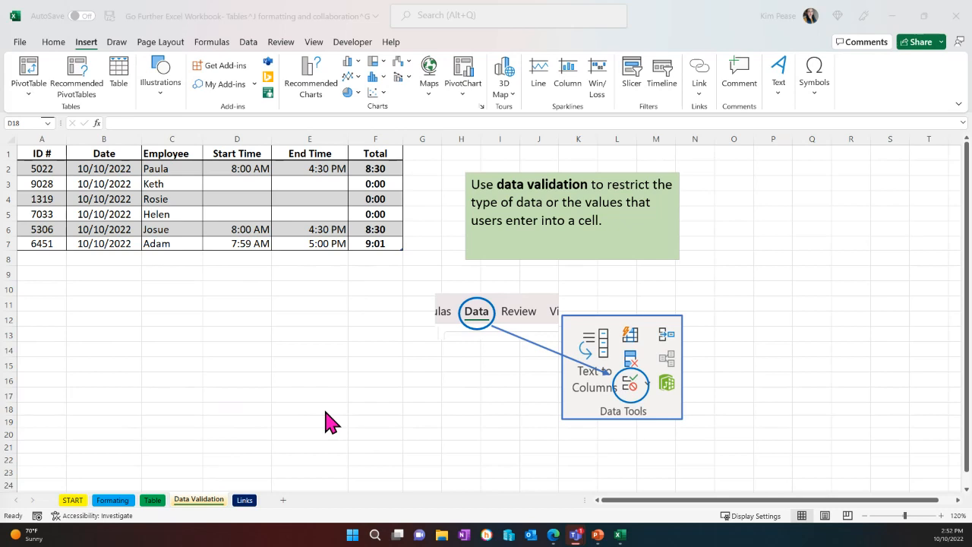
pyautogui.click(285, 324)
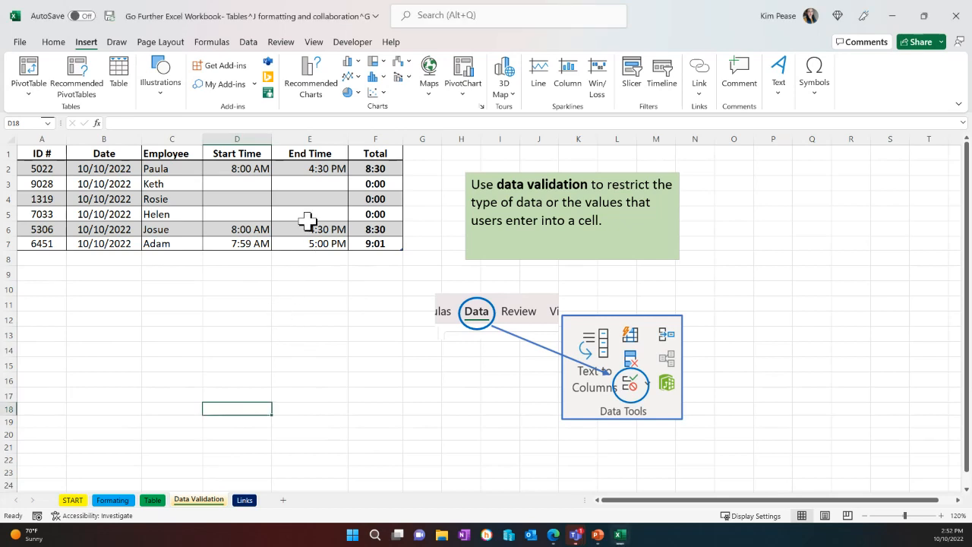
# Look up the accessibility checker by searching the commands for "acc" and run the accessibility check on the workbook
pyautogui.click(287, 49)
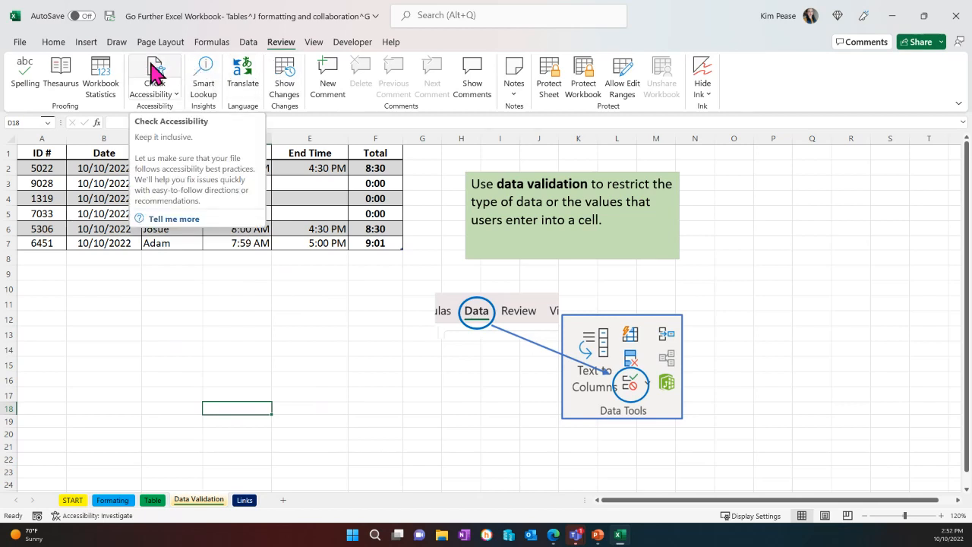
pyautogui.click(463, 17)
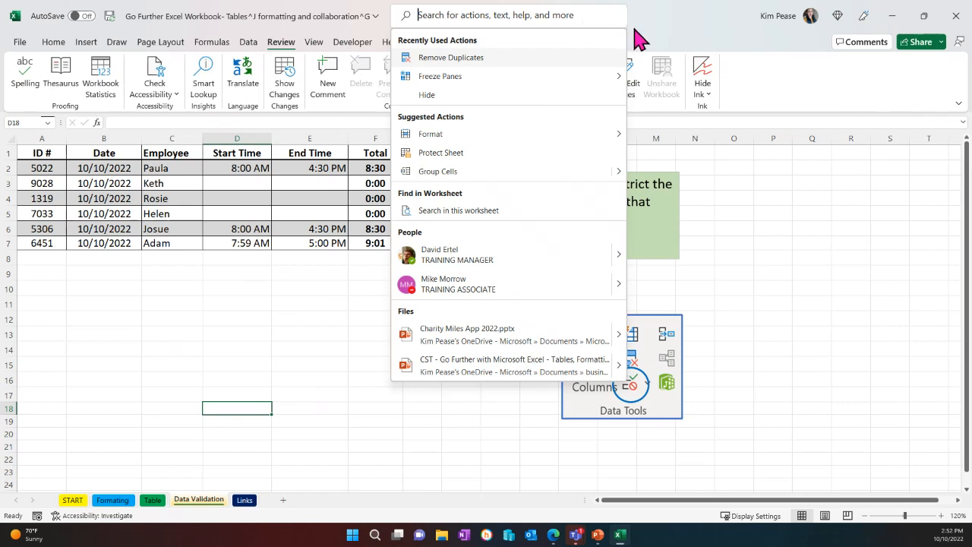
pyautogui.write('as')
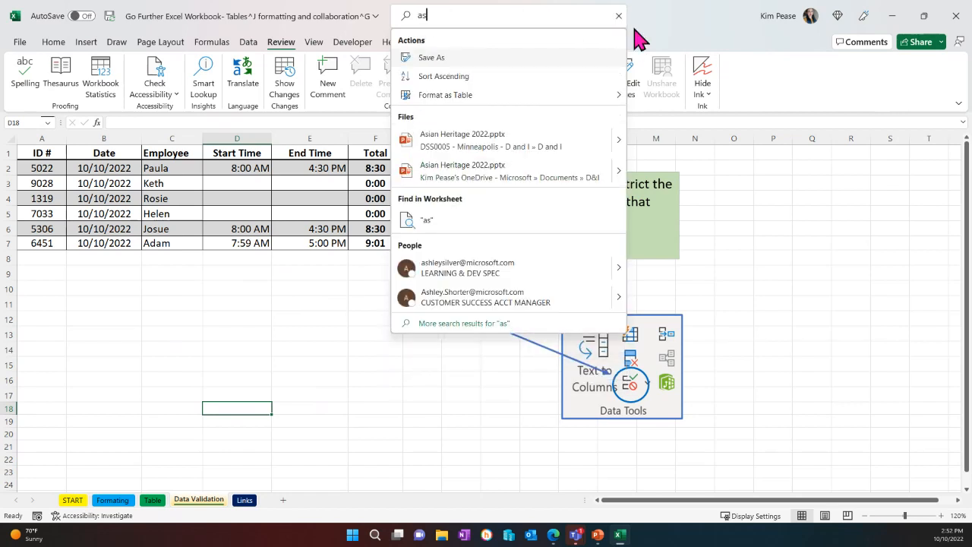
pyautogui.press('BackSpace')
pyautogui.write('cc')
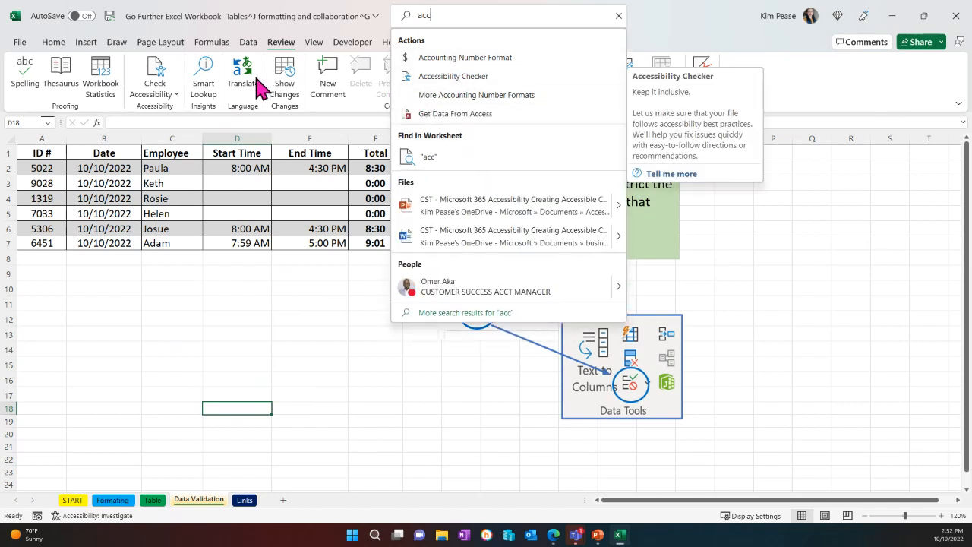
pyautogui.click(156, 76)
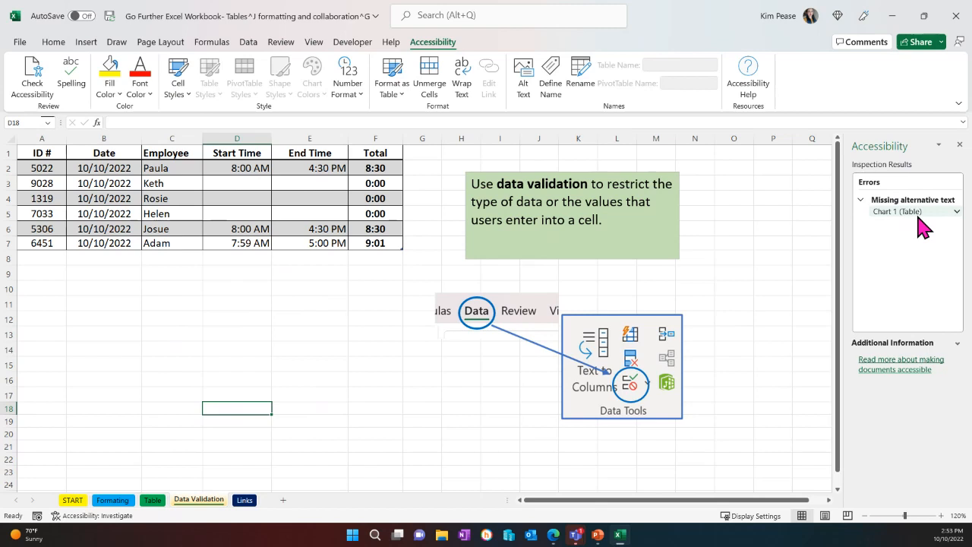
# Add a description to the flagged Chart 1: "Chart showing customer surveys for 2022. Three customers gave us 6 to 8. Seven customers rated us 8 to 9. and"
pyautogui.click(881, 213)
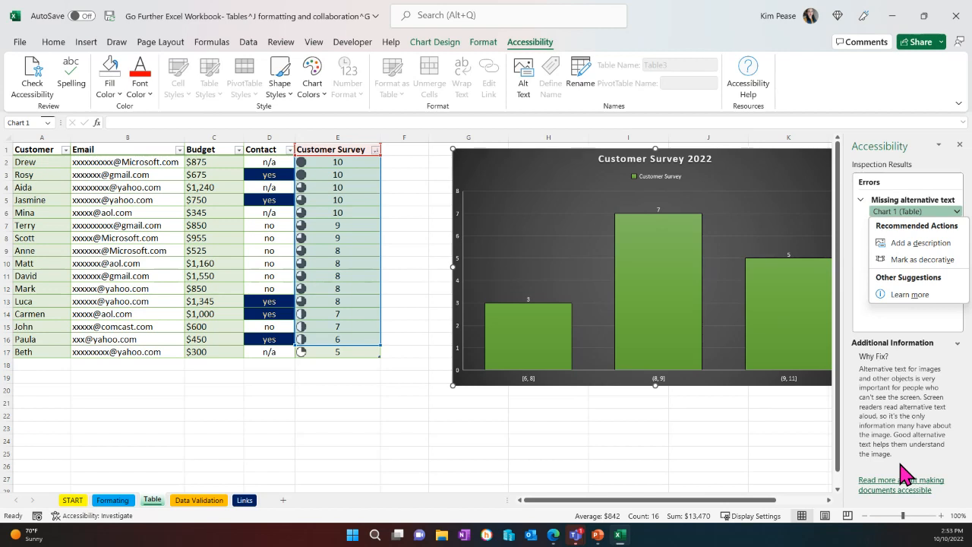
pyautogui.click(885, 215)
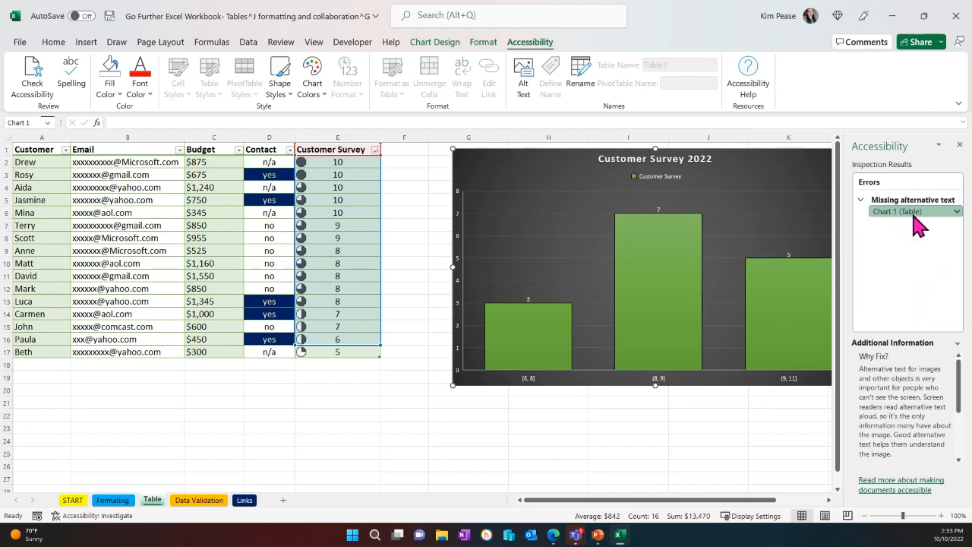
pyautogui.click(957, 212)
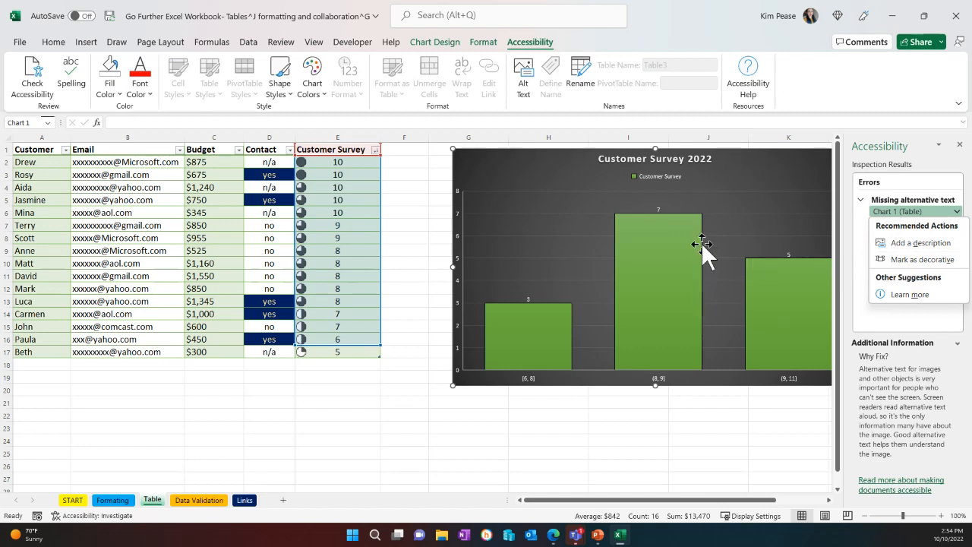
pyautogui.click(928, 244)
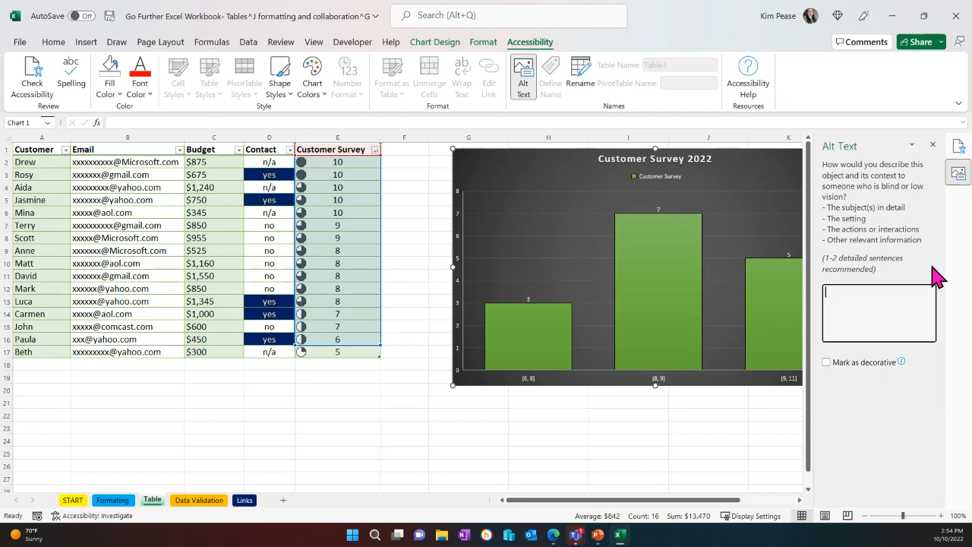
pyautogui.write('Char')
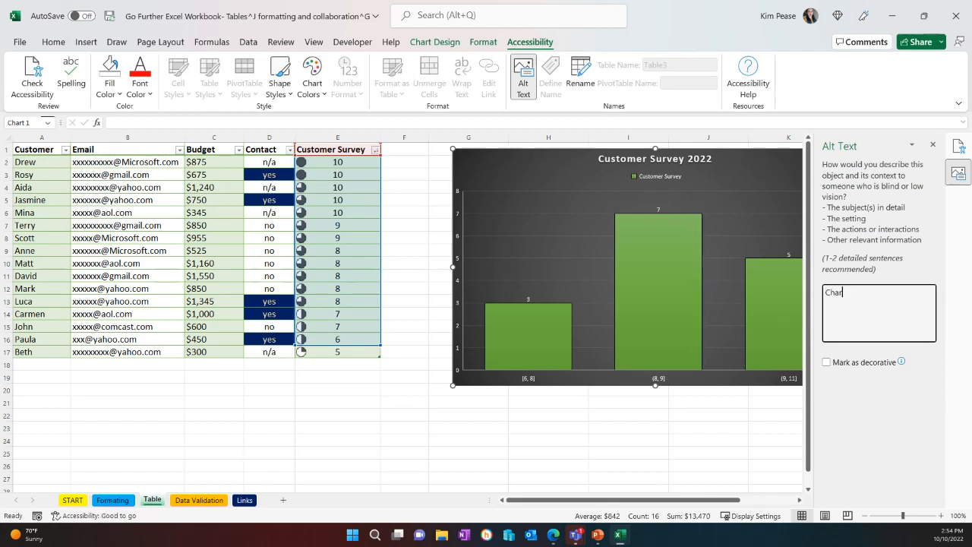
pyautogui.write('t showing customer surve')
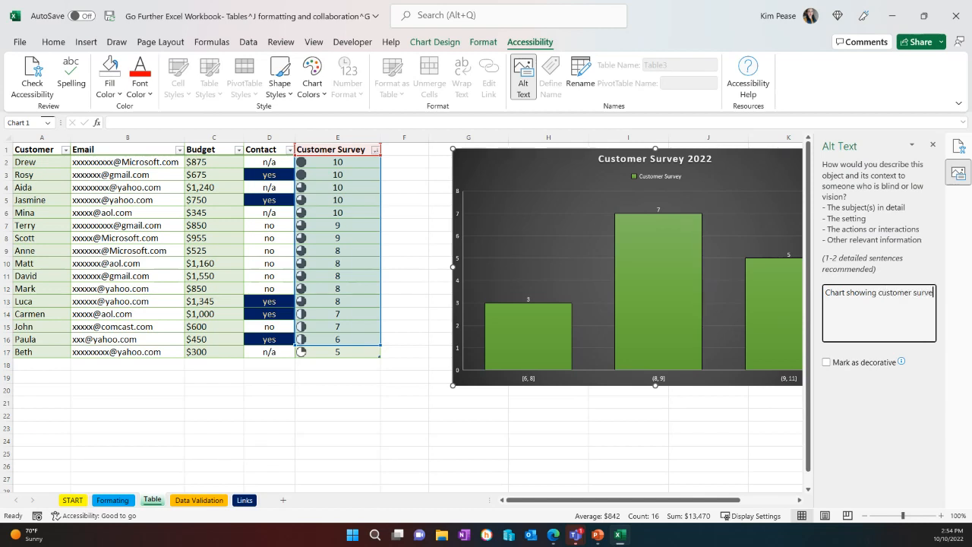
pyautogui.write('ys for 2022. Three')
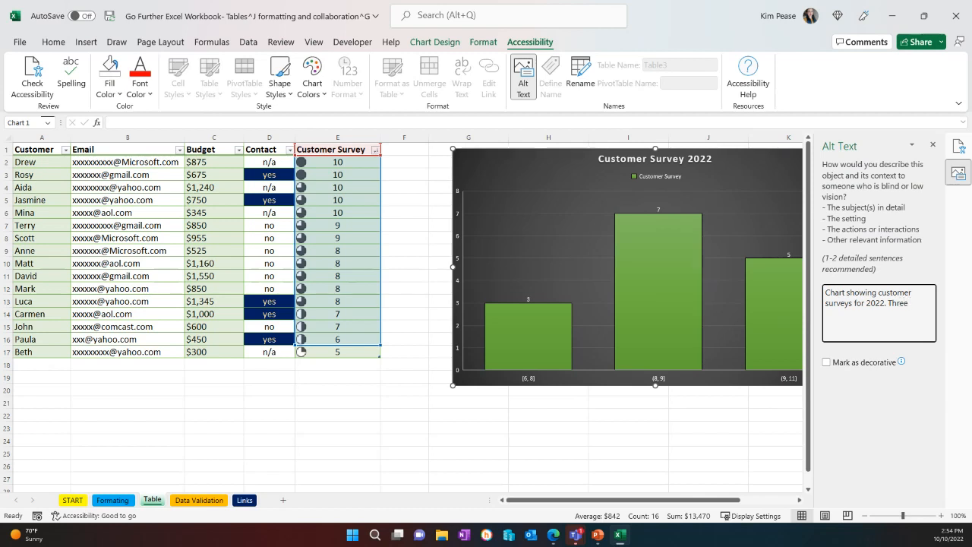
pyautogui.write(' customers gave us 6 to 8. Seven')
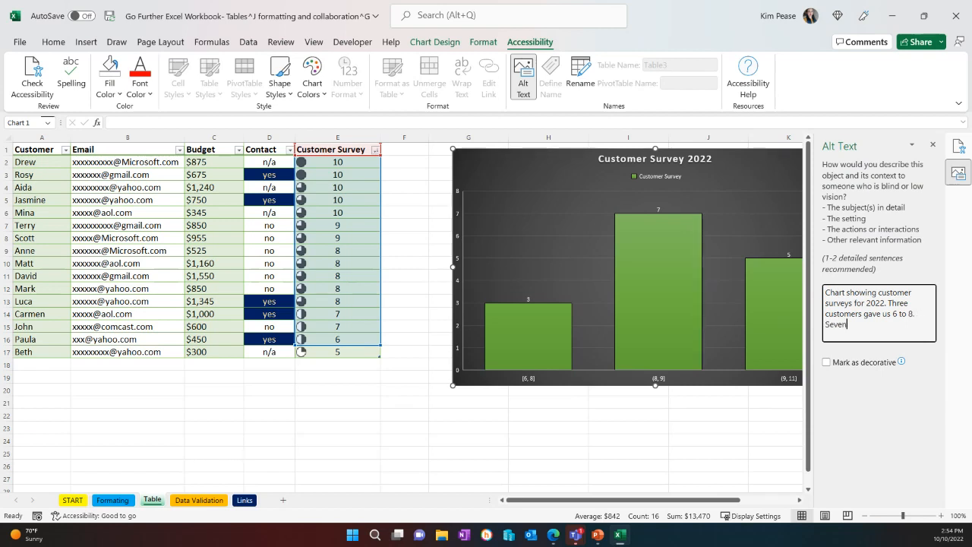
pyautogui.write(' customers rated us 8 to 9. and')
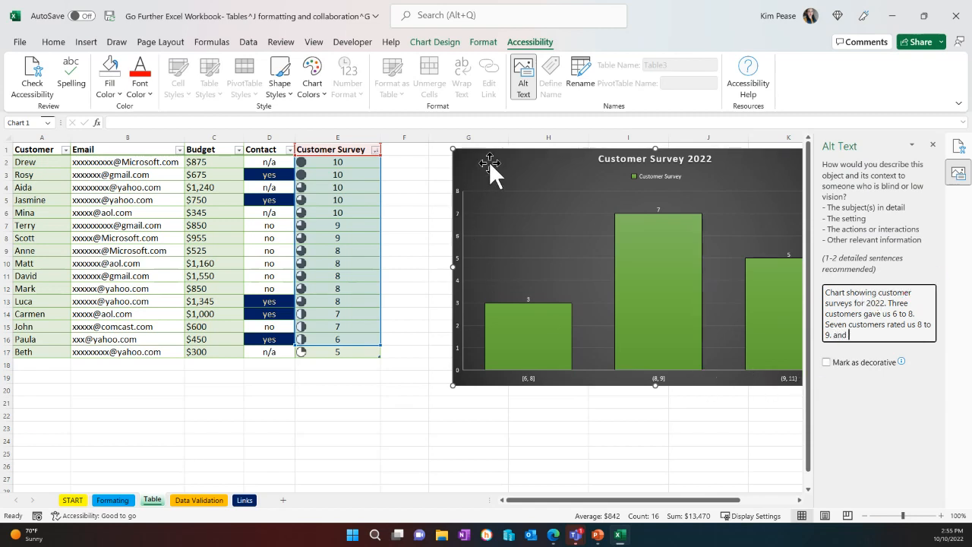
# Move the survey chart slightly closer to the table and complete its alt text with "Two gave us full 10s."
pyautogui.moveTo(489, 163); pyautogui.dragTo(452, 166)
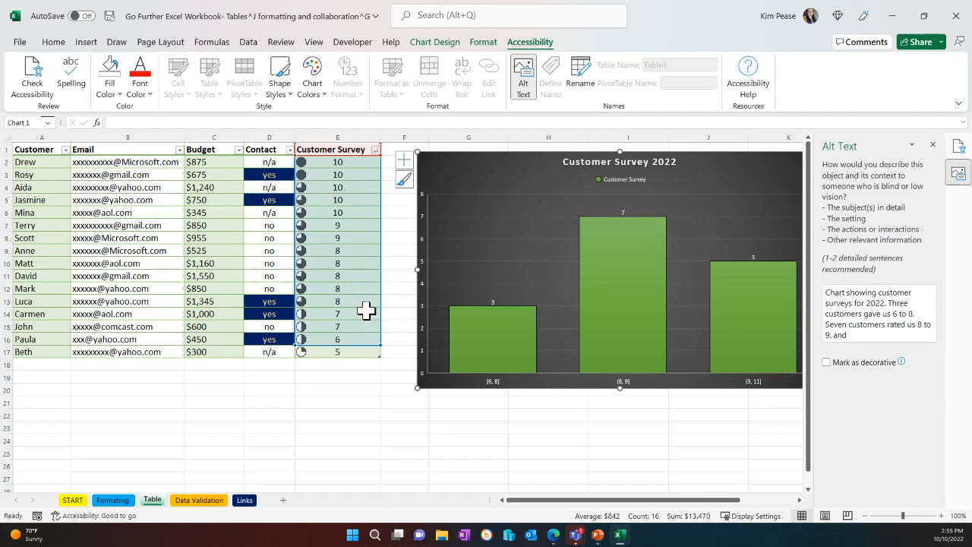
pyautogui.click(875, 336)
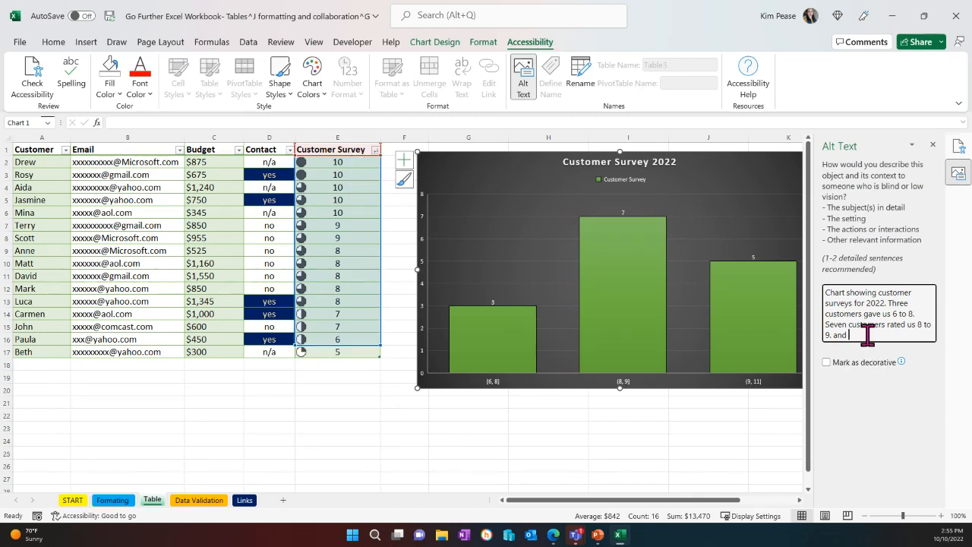
pyautogui.write('Two gave us full 10s.')
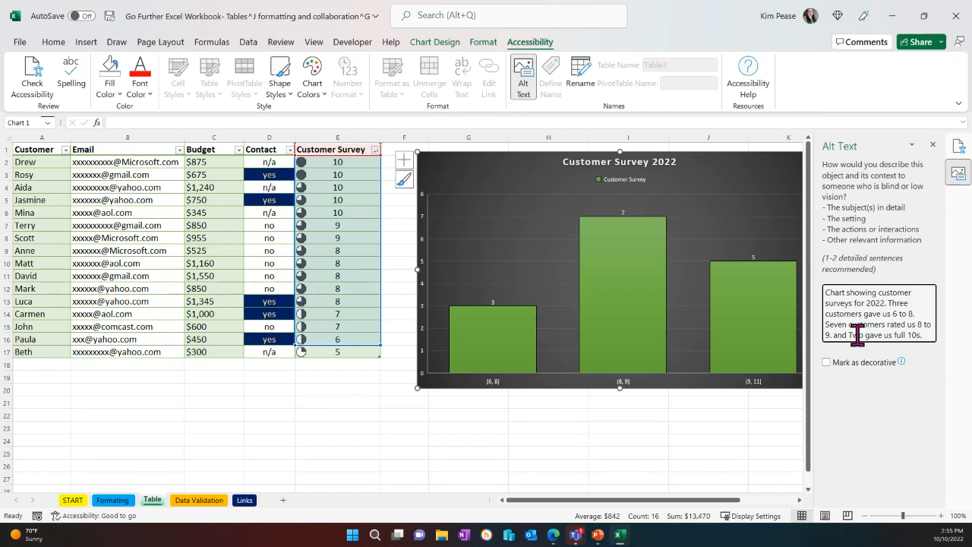
# Try marking the survey chart as decorative, and restore its written description
pyautogui.click(826, 362)
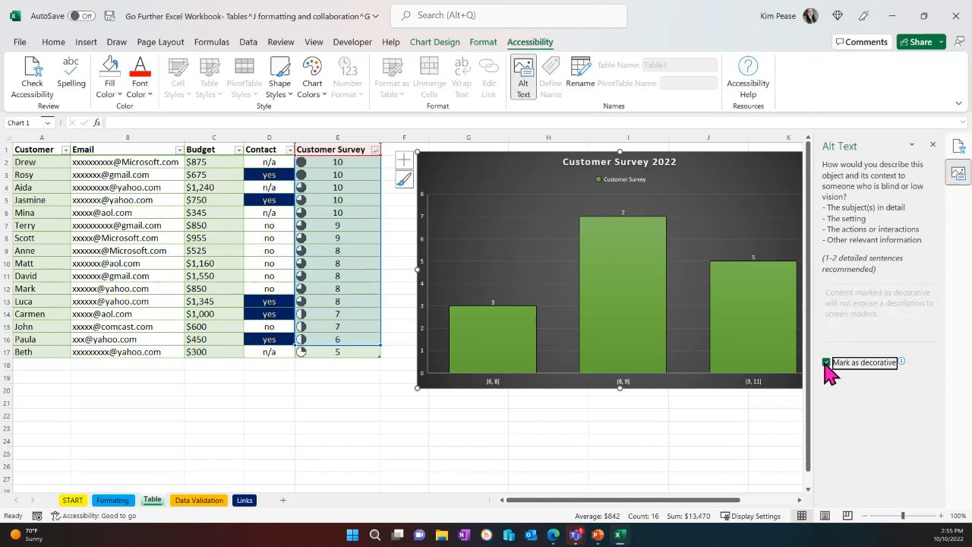
pyautogui.click(826, 362)
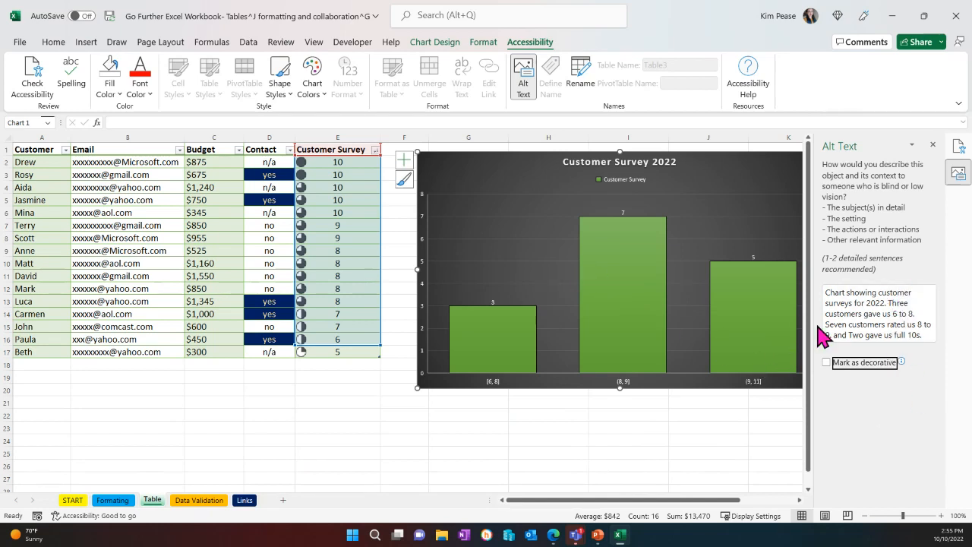
pyautogui.click(897, 303)
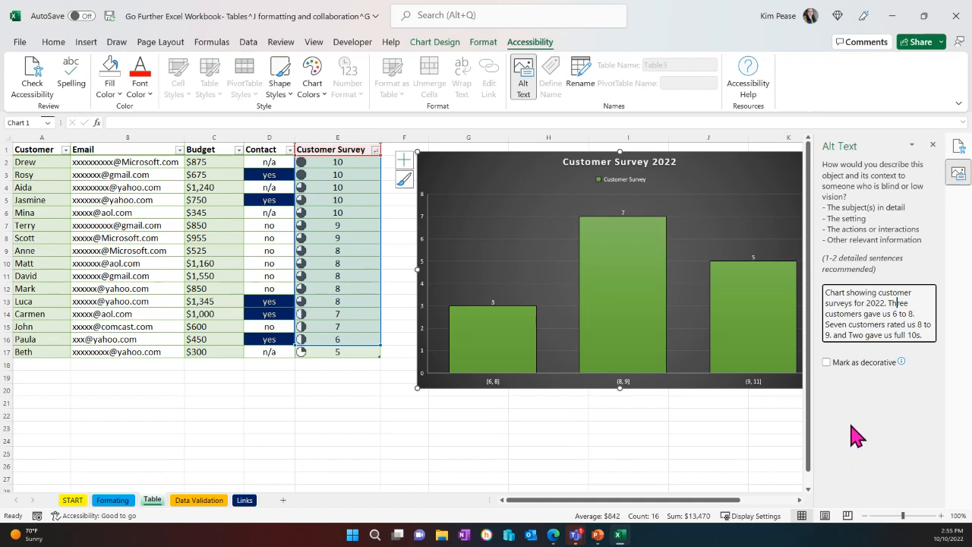
# Finish the alt text, review the accessibility inspection results, deselect the chart and close the checker
pyautogui.click(933, 144)
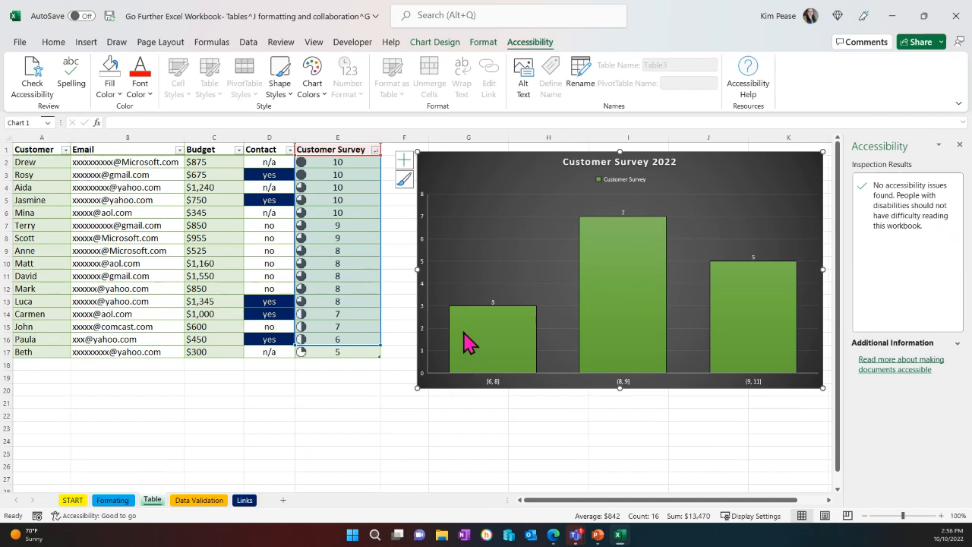
pyautogui.moveTo(492, 334)
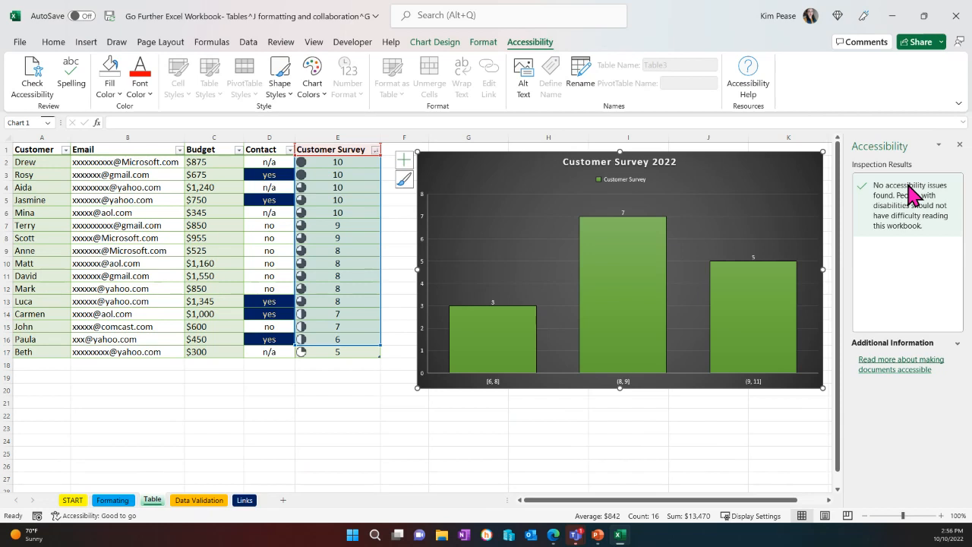
pyautogui.click(417, 426)
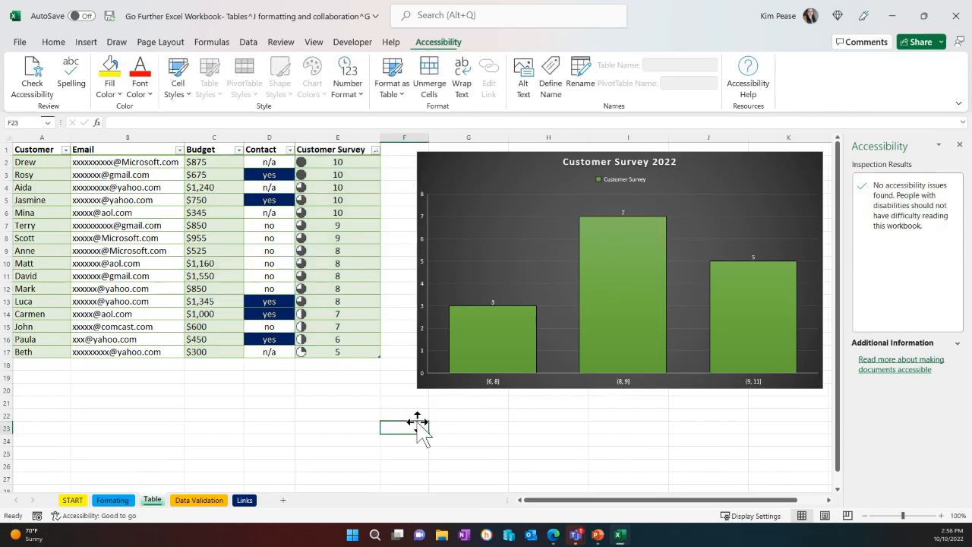
pyautogui.click(959, 145)
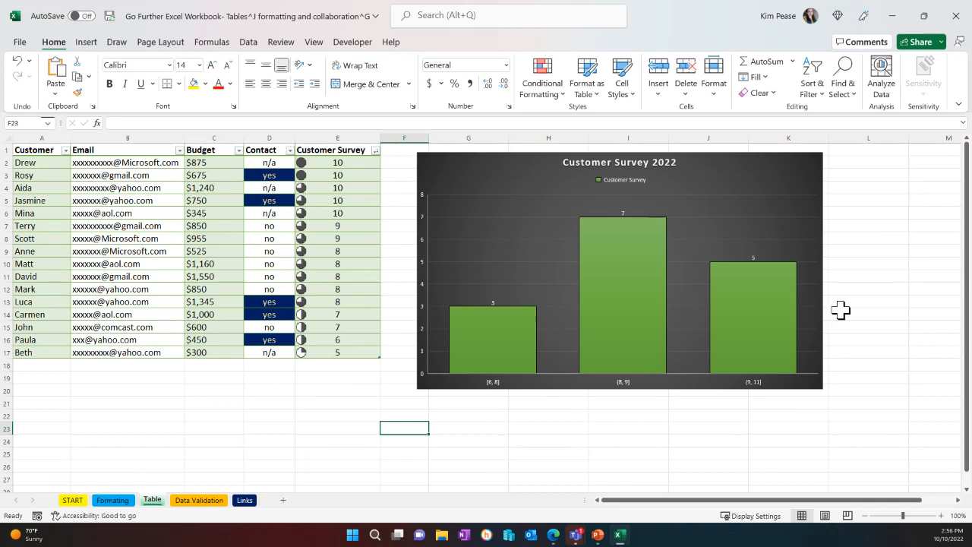
# Open the link settings for sharing the workbook and limit the link to specific people
pyautogui.click(917, 43)
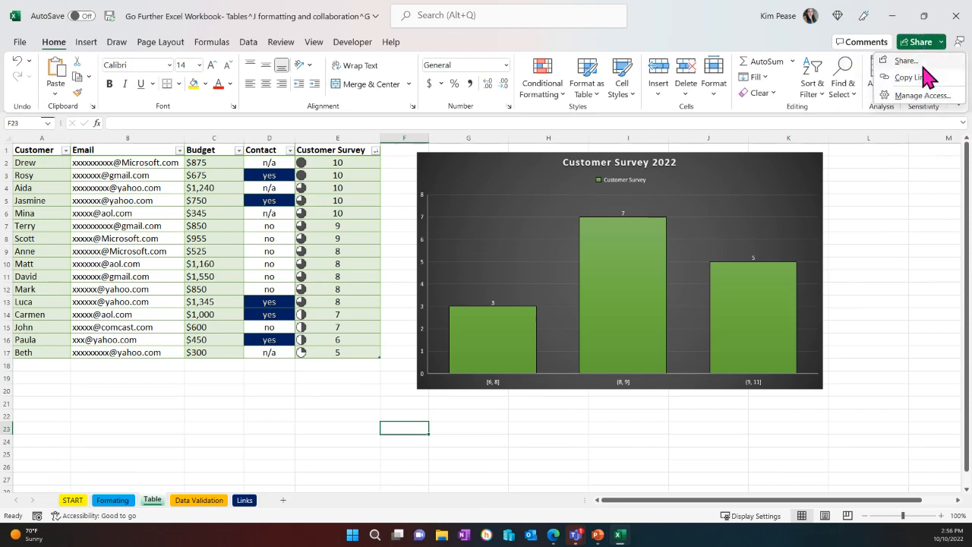
pyautogui.click(924, 62)
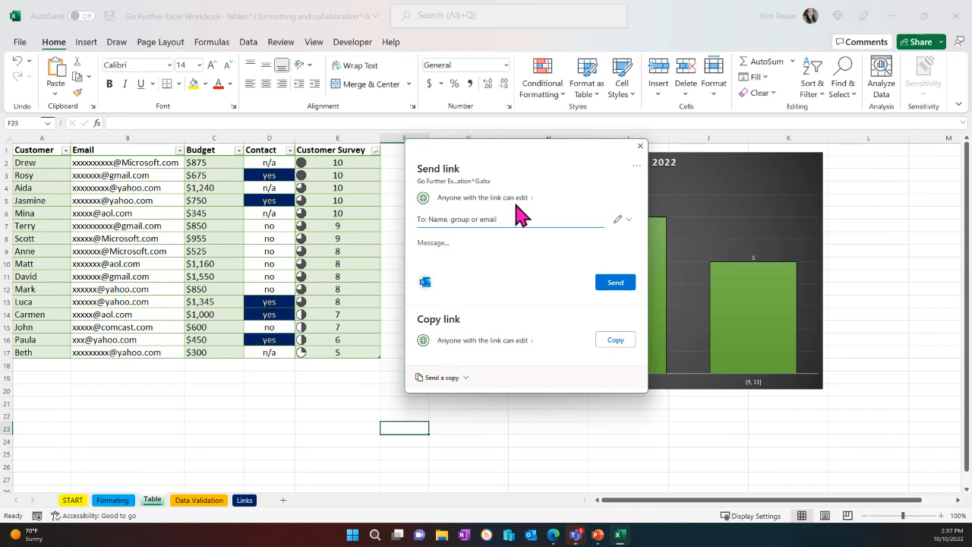
pyautogui.click(456, 199)
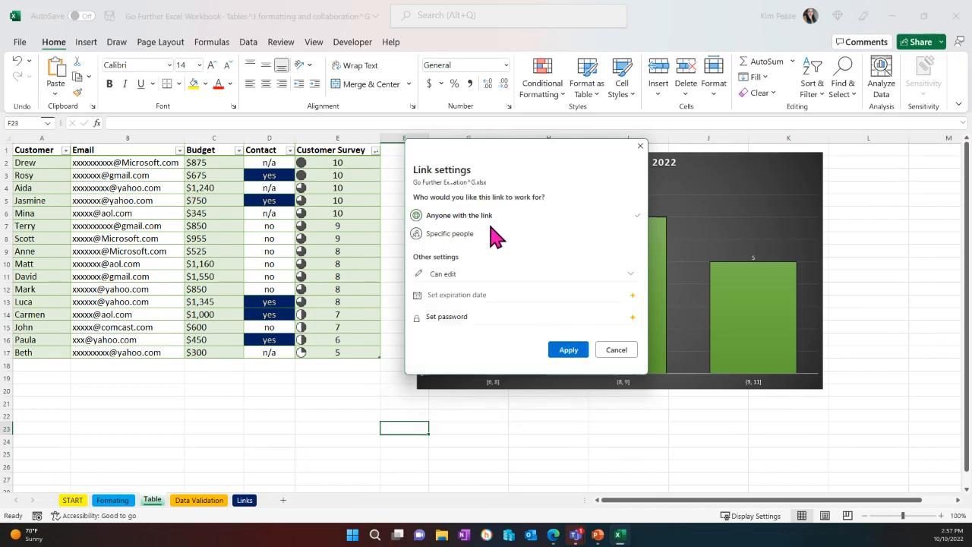
pyautogui.click(431, 236)
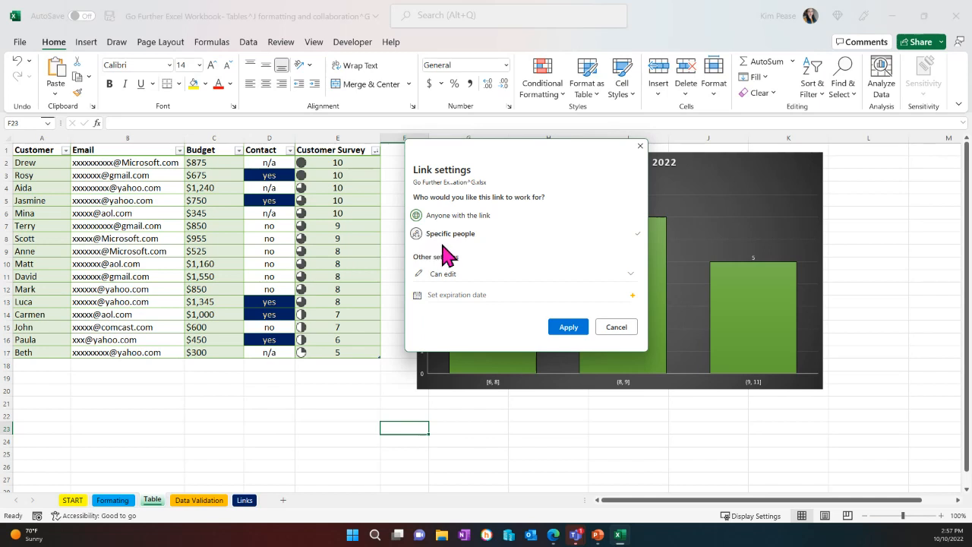
pyautogui.click(478, 218)
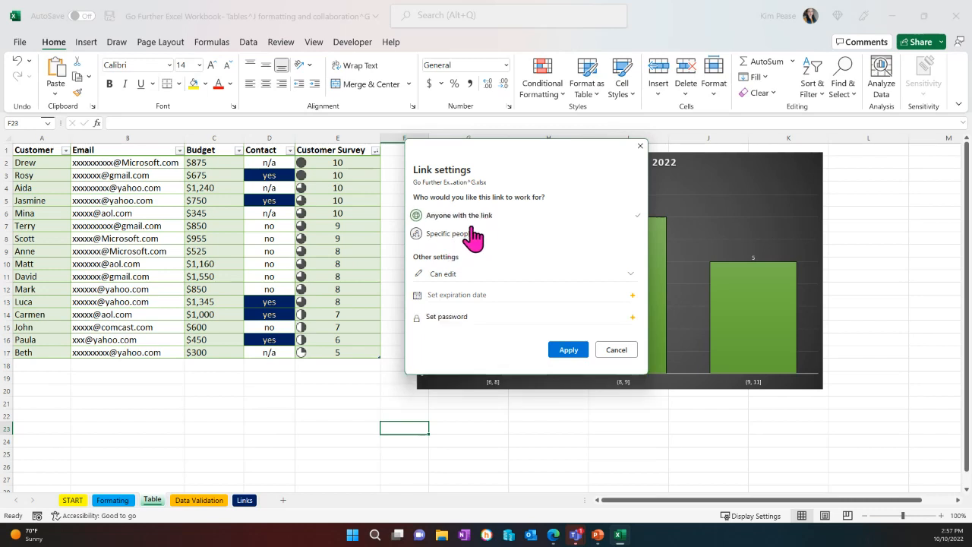
pyautogui.click(472, 235)
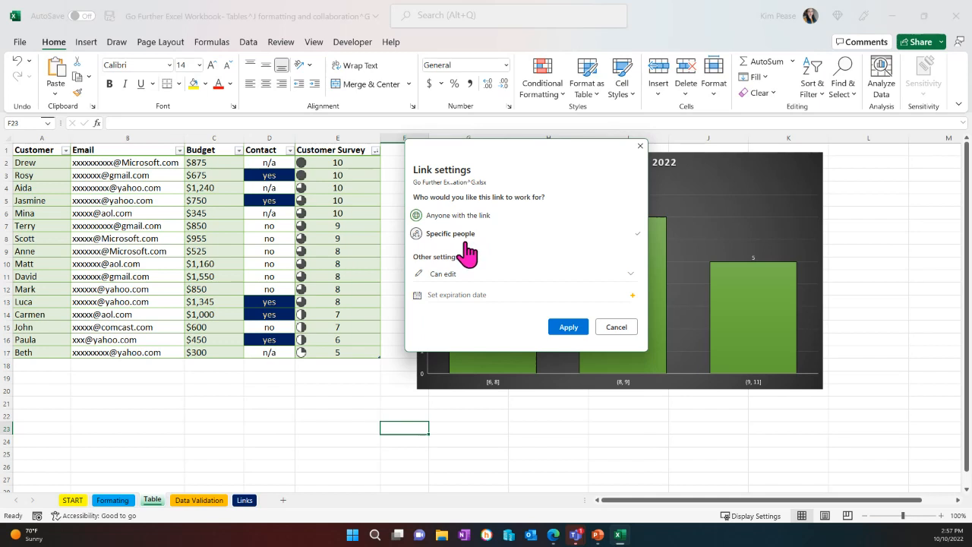
# Try the view-only permission, restore Can edit, apply the specific-people link settings and attempt to copy the link
pyautogui.click(446, 277)
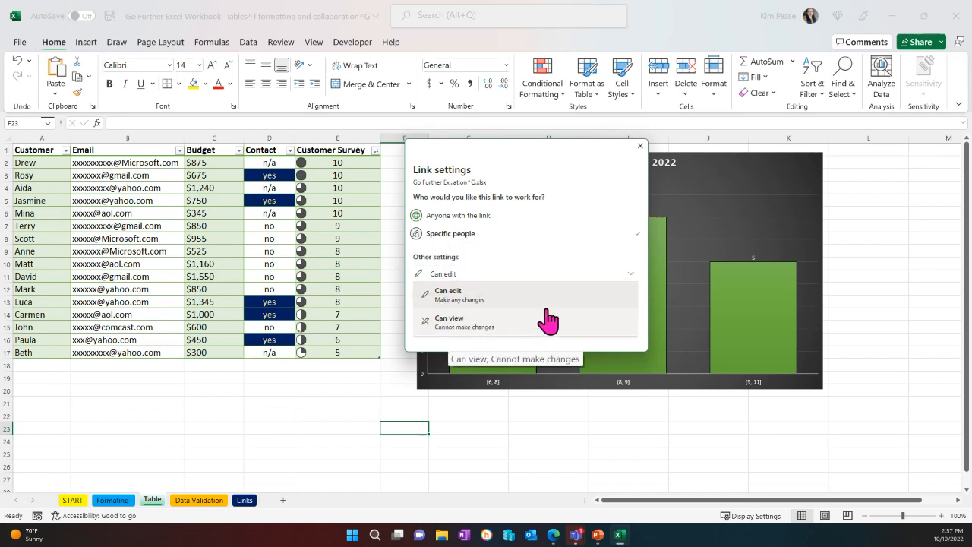
pyautogui.click(526, 332)
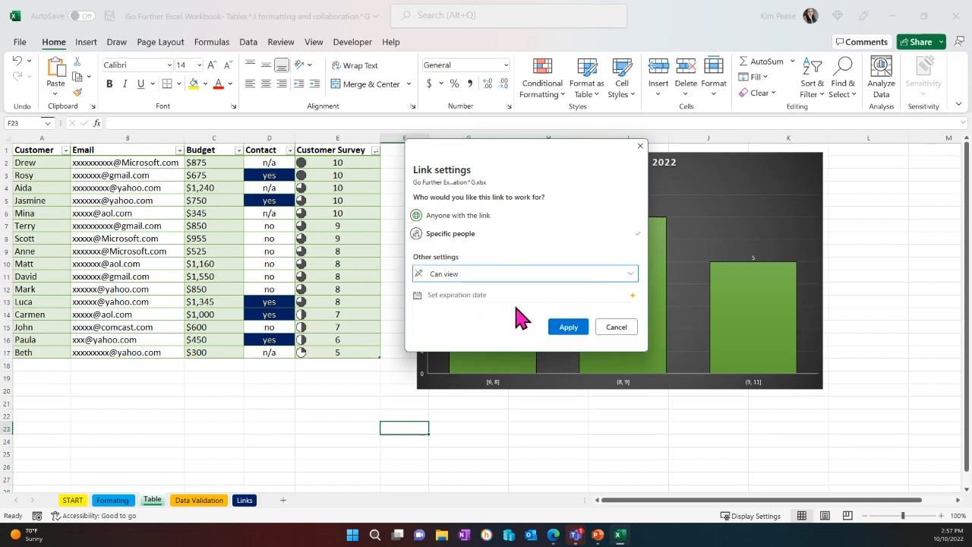
pyautogui.click(503, 278)
pyautogui.click(469, 298)
pyautogui.click(574, 331)
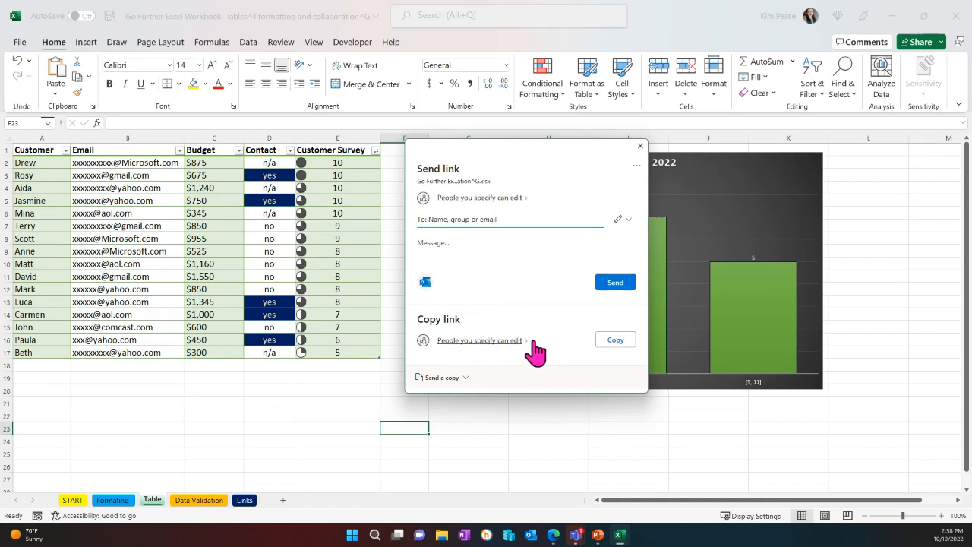
pyautogui.click(618, 344)
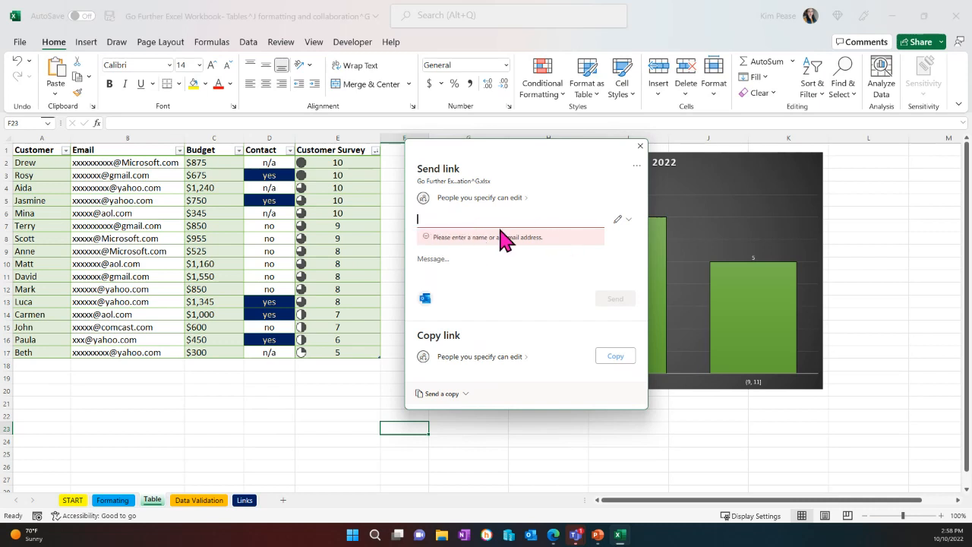
# Change the sharing link to work for anyone with the link with edit permission, and copy it
pyautogui.click(479, 200)
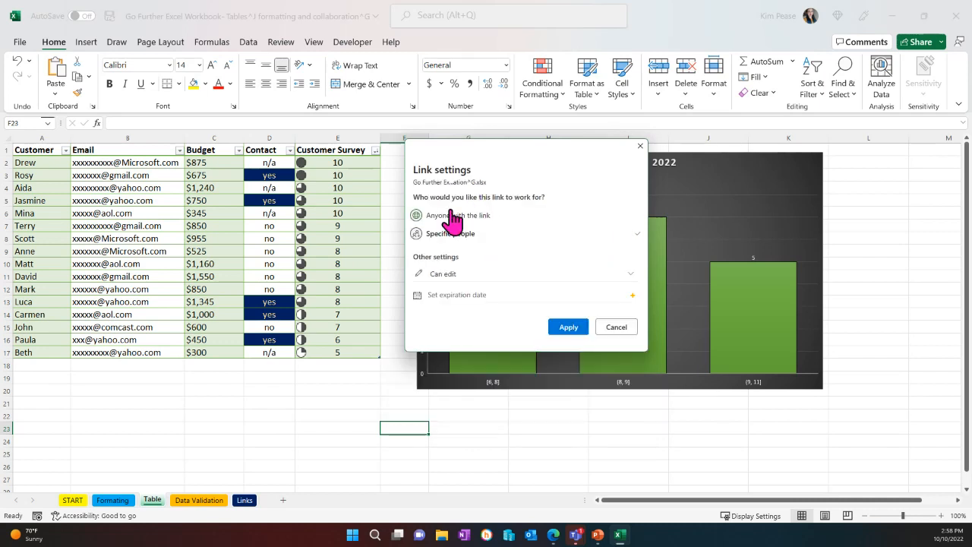
pyautogui.click(451, 216)
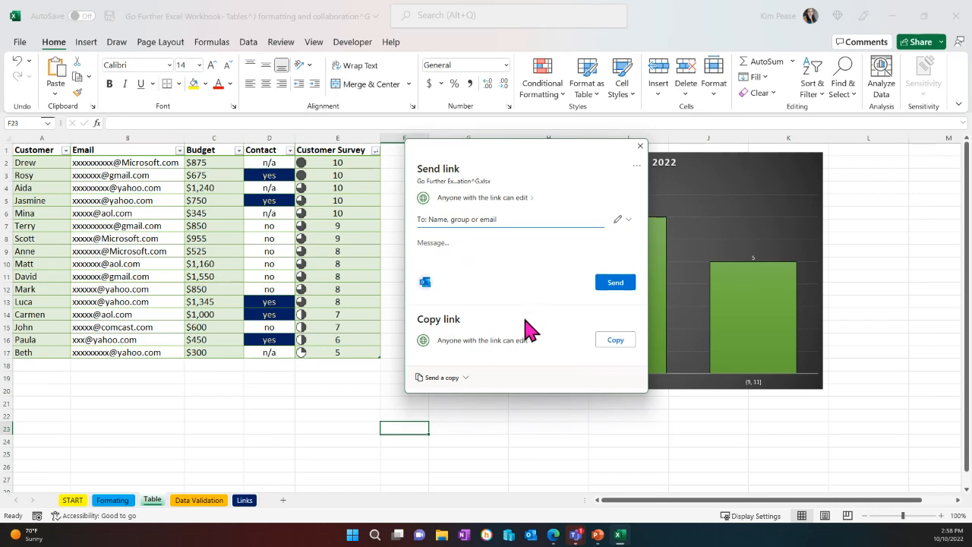
pyautogui.click(622, 341)
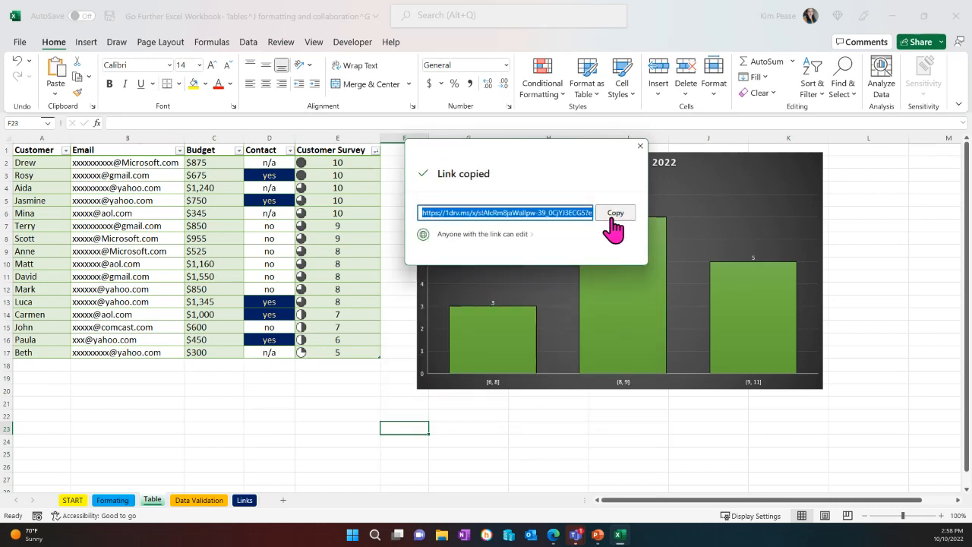
pyautogui.click(640, 146)
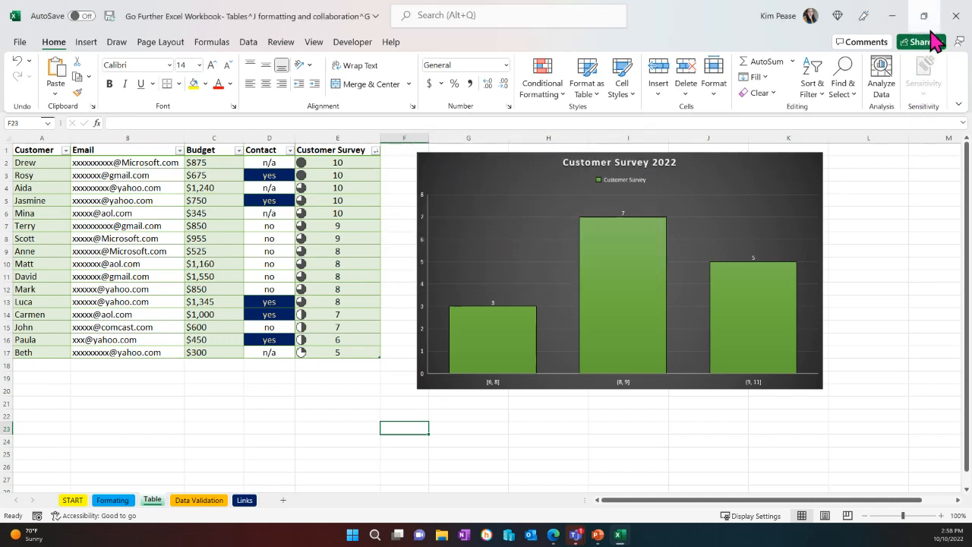
# Review the workbook's copy-link sharing settings and close them without copying the link
pyautogui.click(931, 42)
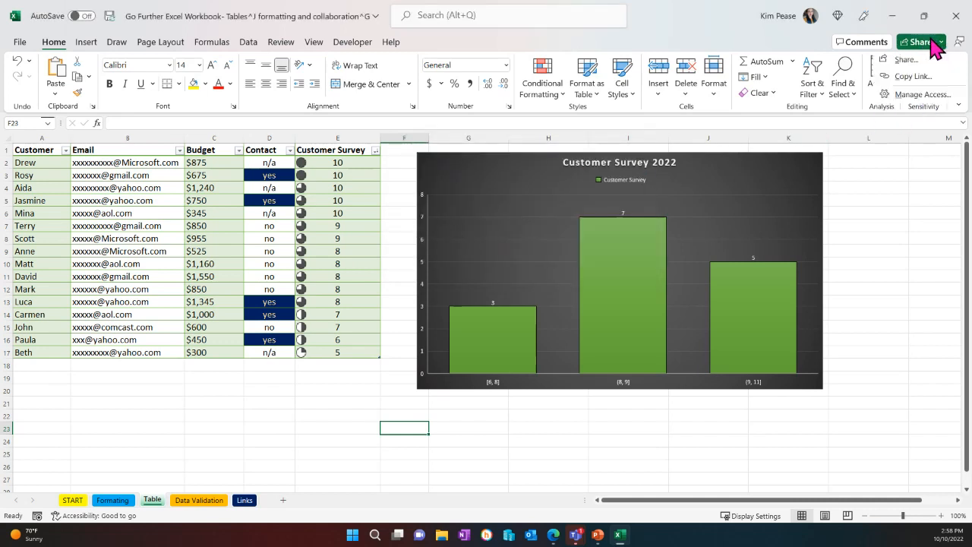
pyautogui.click(920, 95)
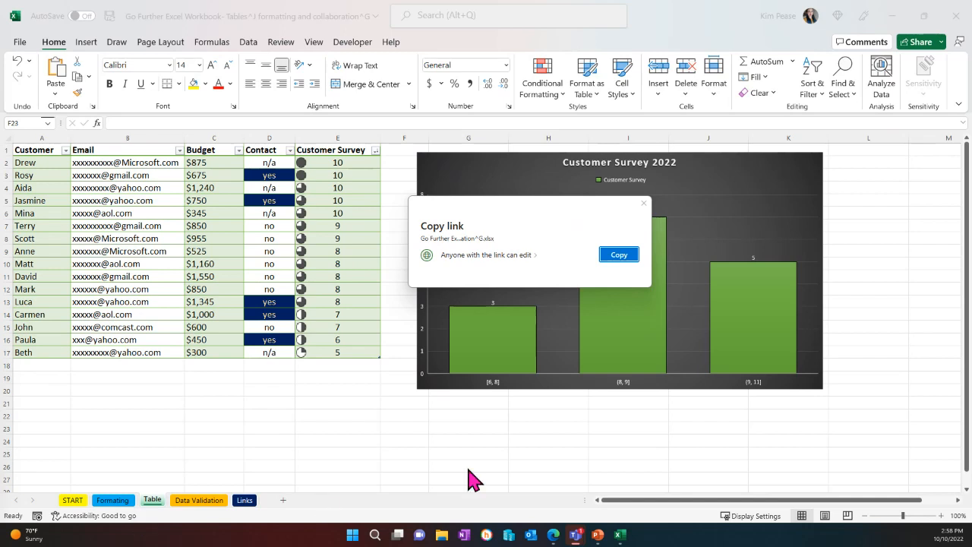
pyautogui.click(644, 205)
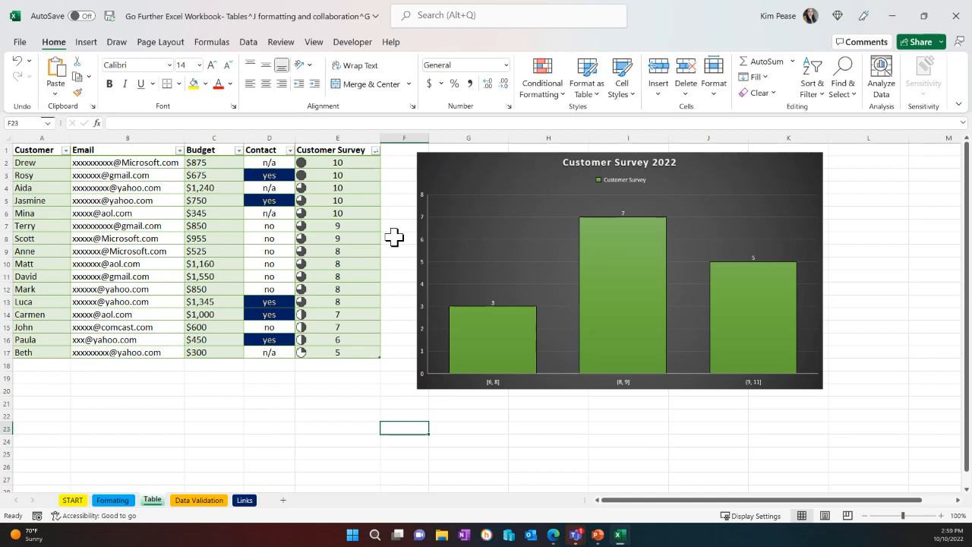
pyautogui.click(449, 402)
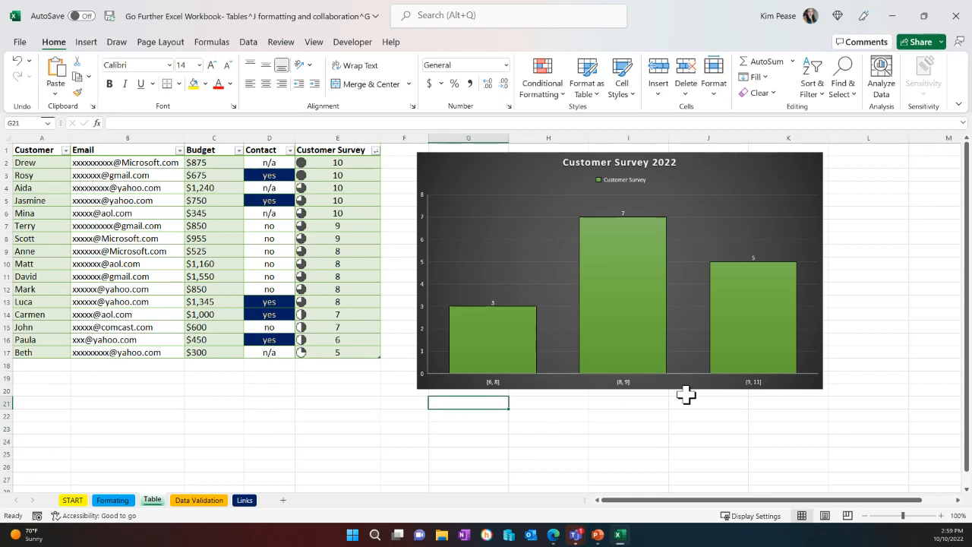
pyautogui.click(883, 278)
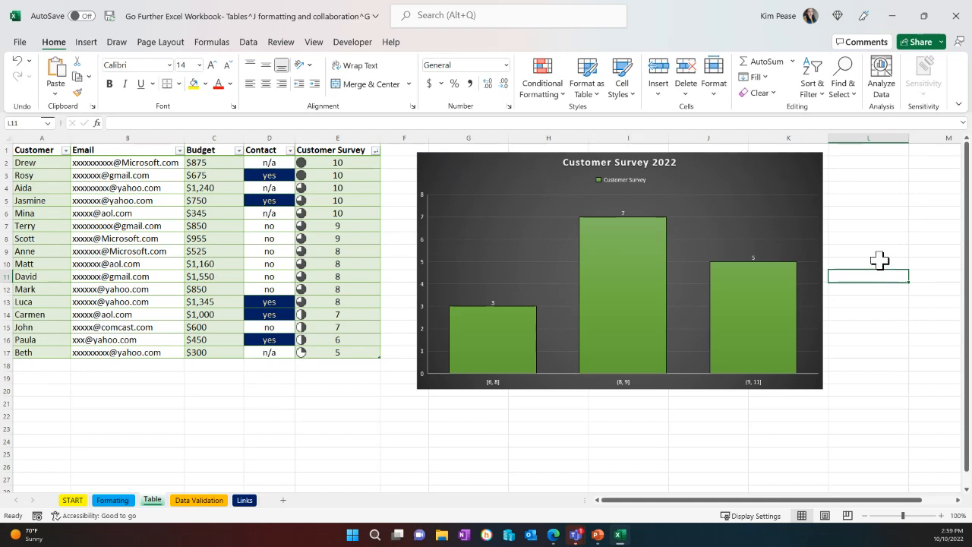
pyautogui.click(860, 263)
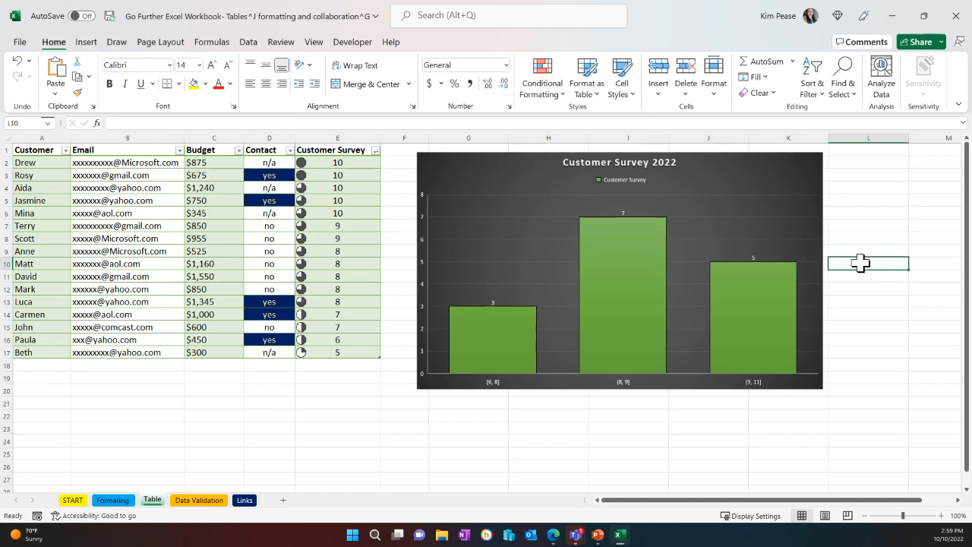
pyautogui.click(408, 216)
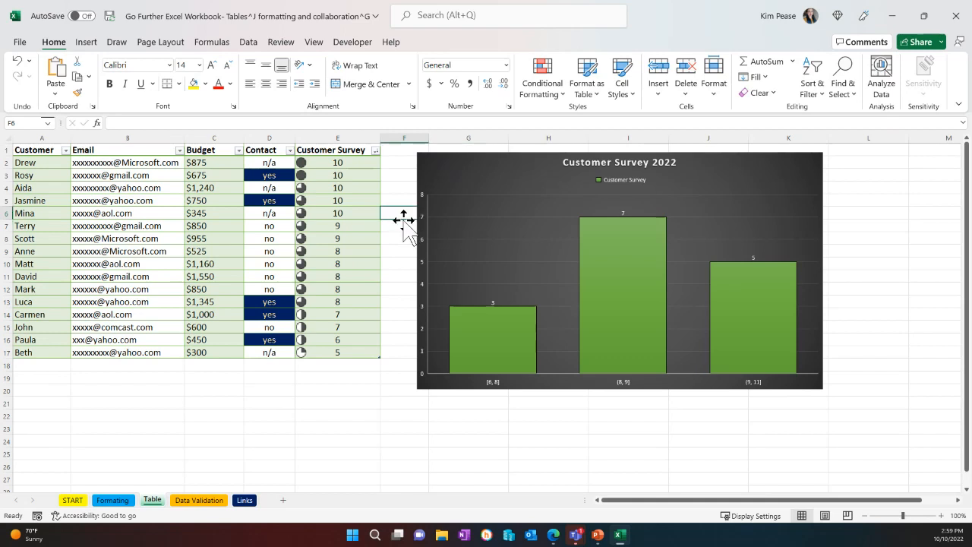
pyautogui.click(400, 226)
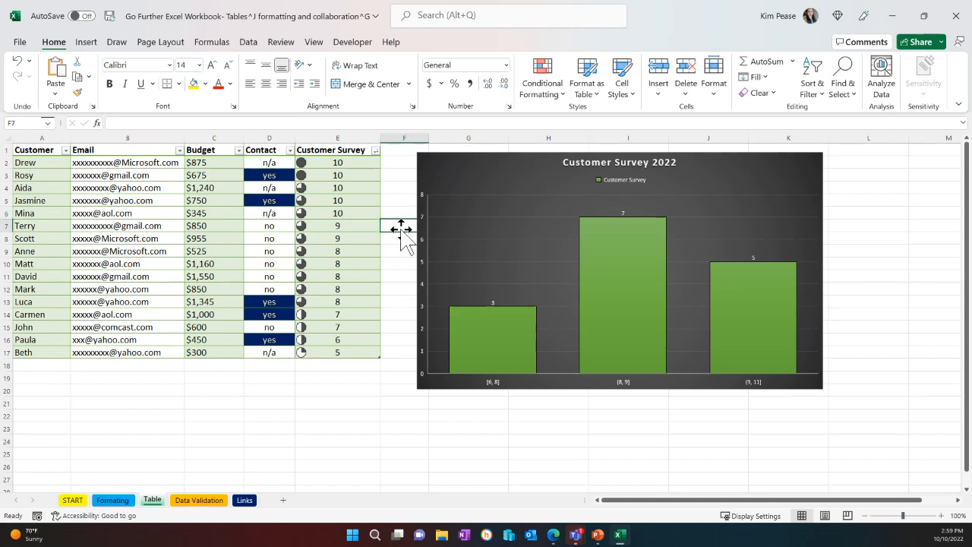
pyautogui.click(396, 213)
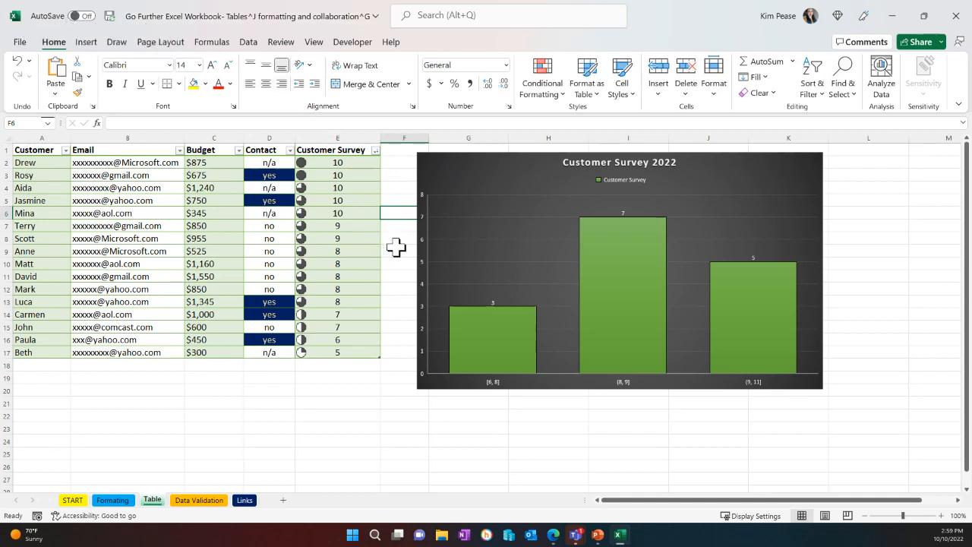
pyautogui.click(383, 401)
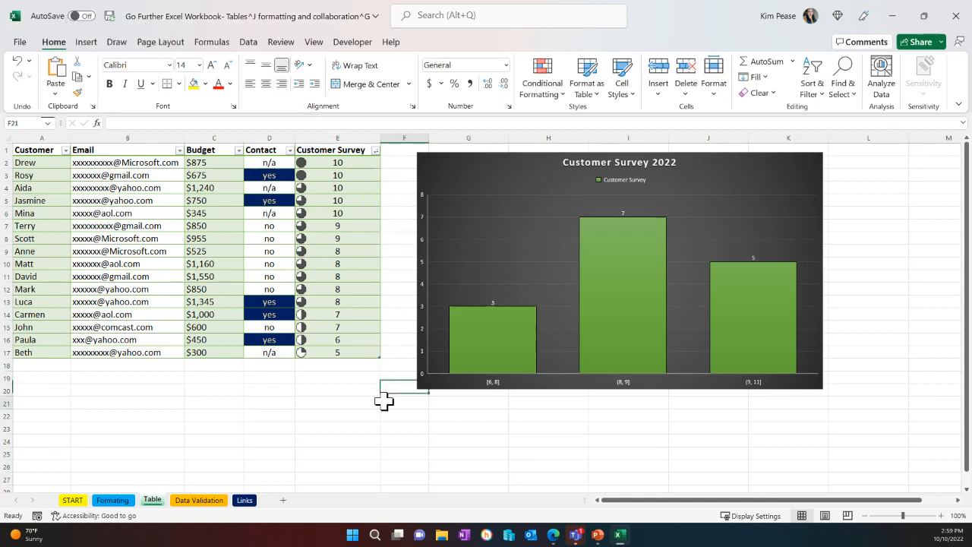
pyautogui.click(379, 417)
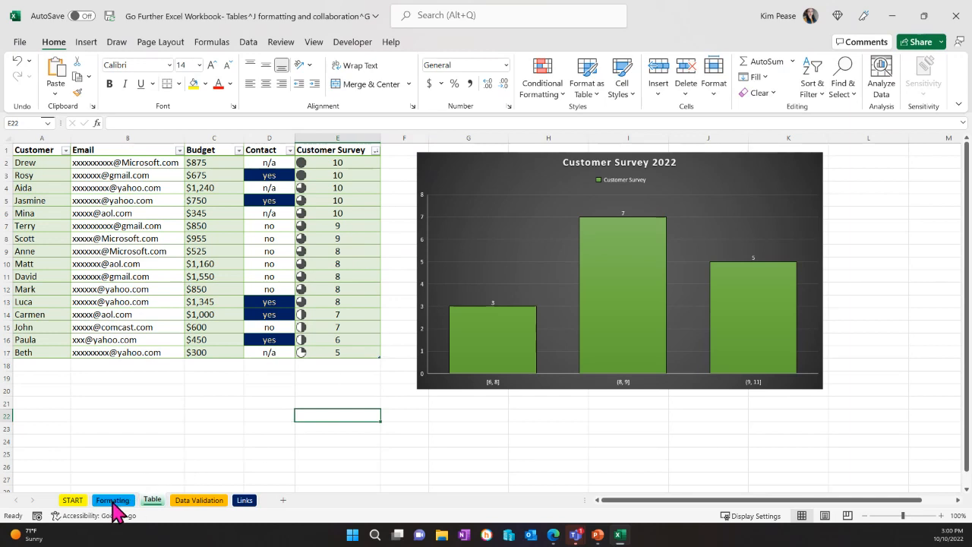
pyautogui.click(201, 390)
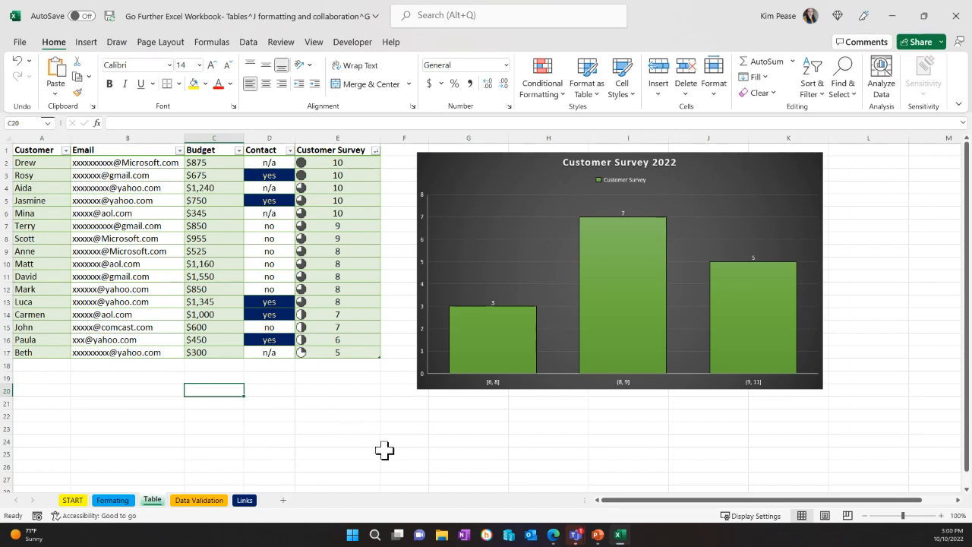
pyautogui.click(262, 415)
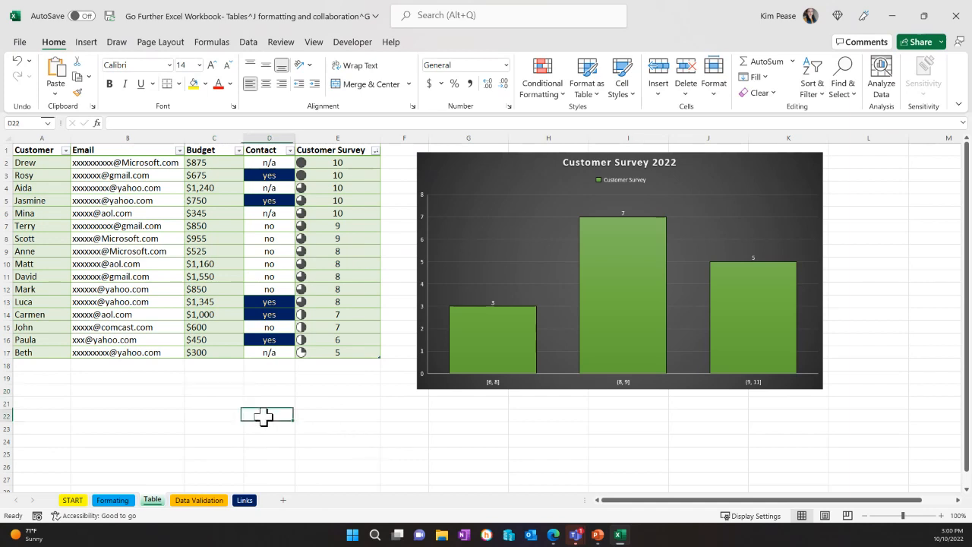
pyautogui.click(207, 414)
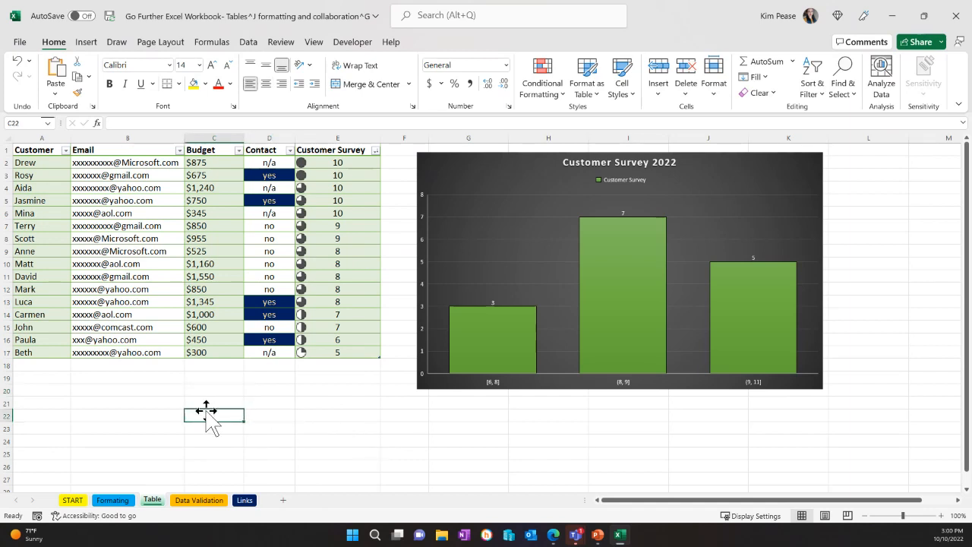
# Open the workbook's version history and look through the earlier versions down to the oldest August 18, 2022 entries
pyautogui.click(20, 43)
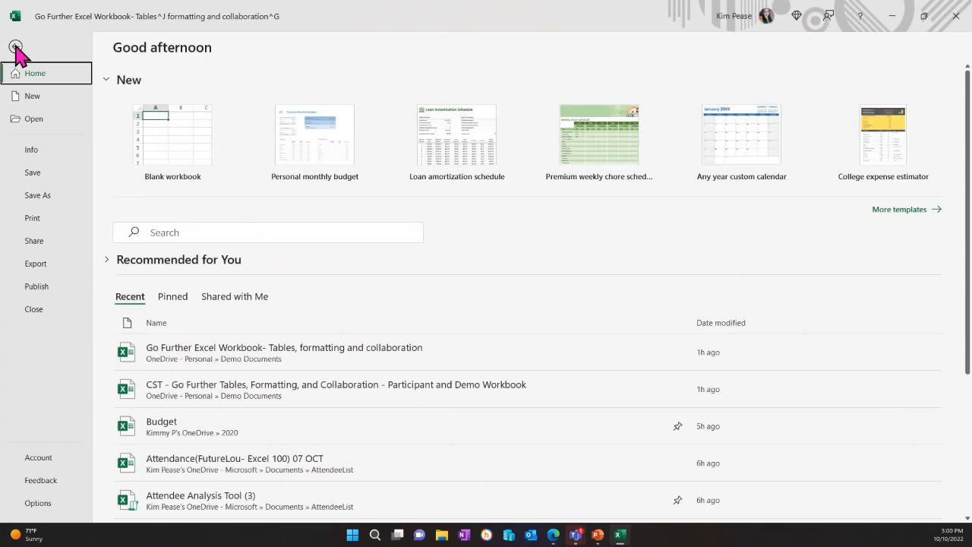
pyautogui.click(31, 152)
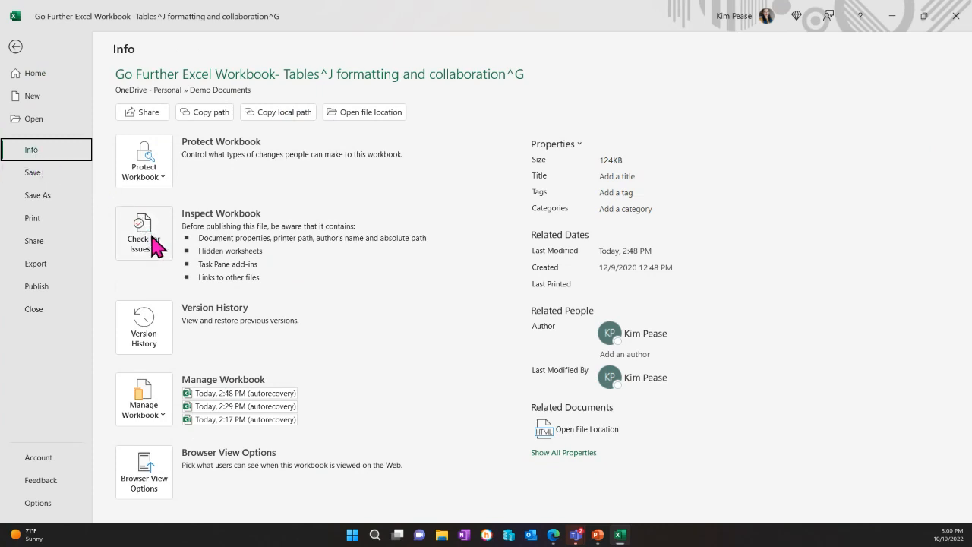
pyautogui.click(144, 330)
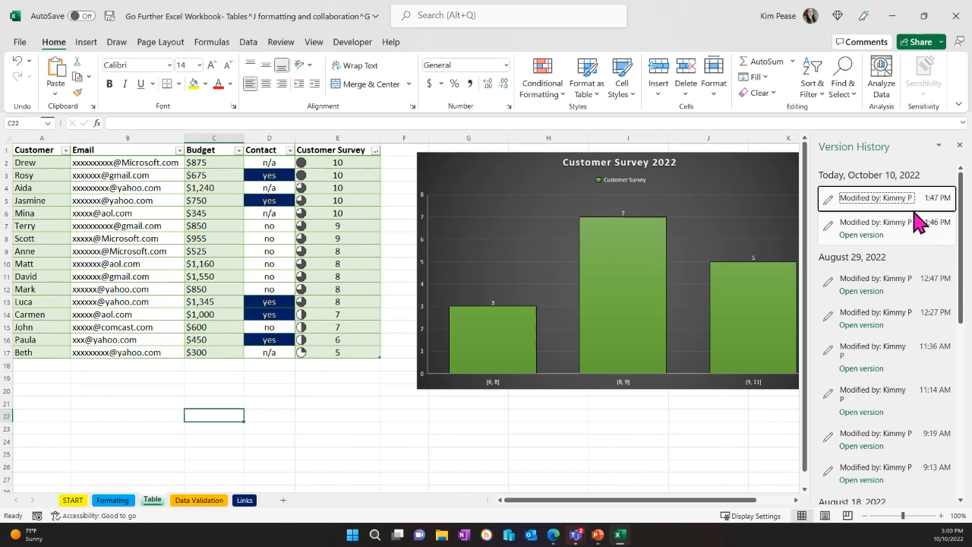
pyautogui.scroll(-5, 900, 252)
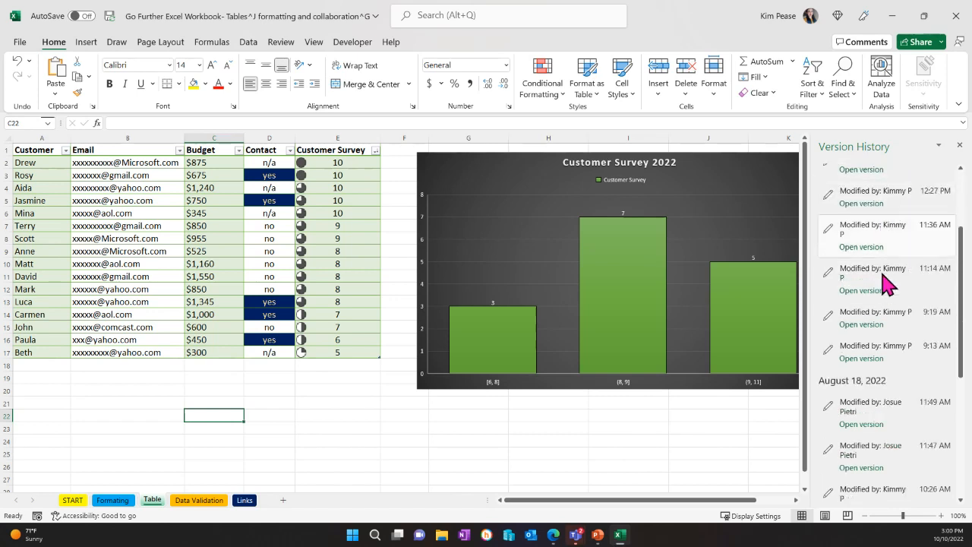
pyautogui.scroll(-5, 894, 281)
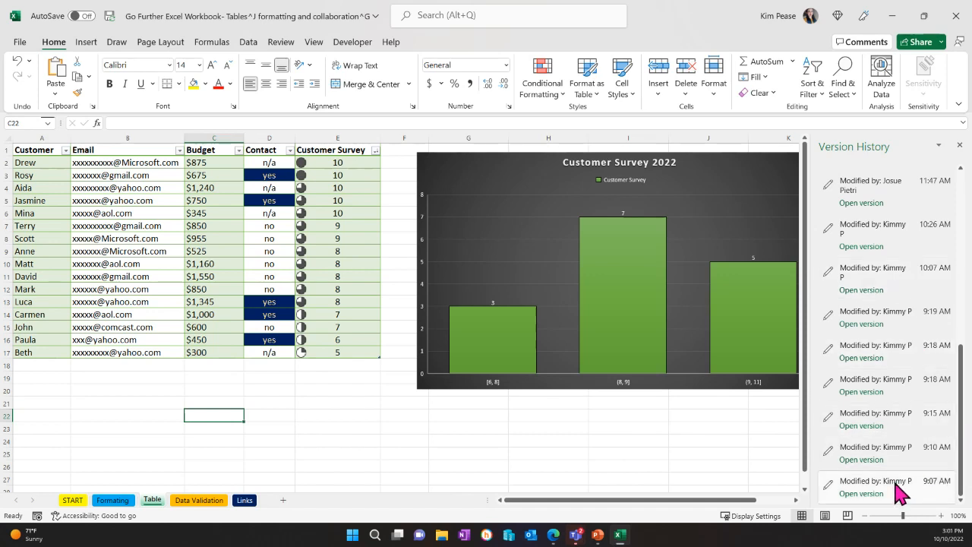
# Open the August 18, 2022 9:10 AM version, view it beside the current workbook and at full size, and close it
pyautogui.click(861, 460)
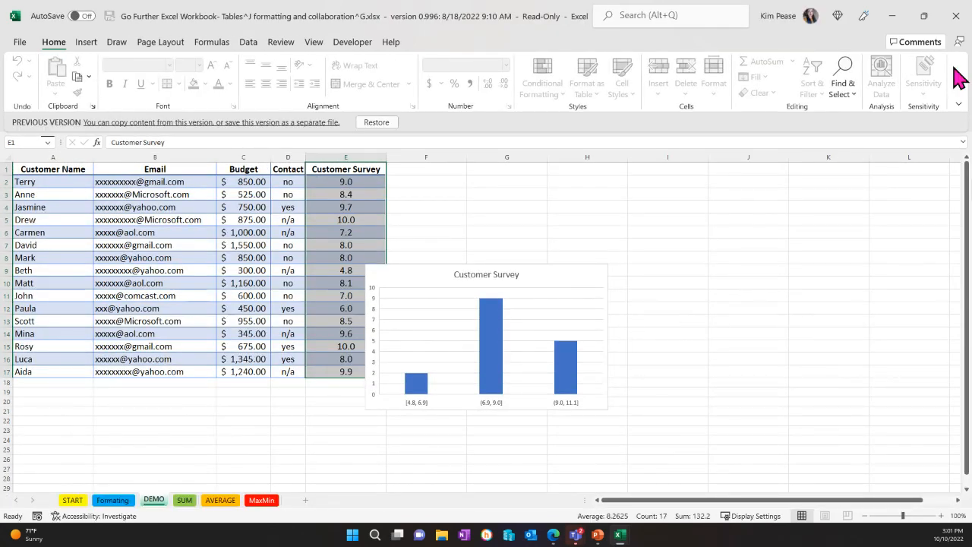
pyautogui.click(924, 15)
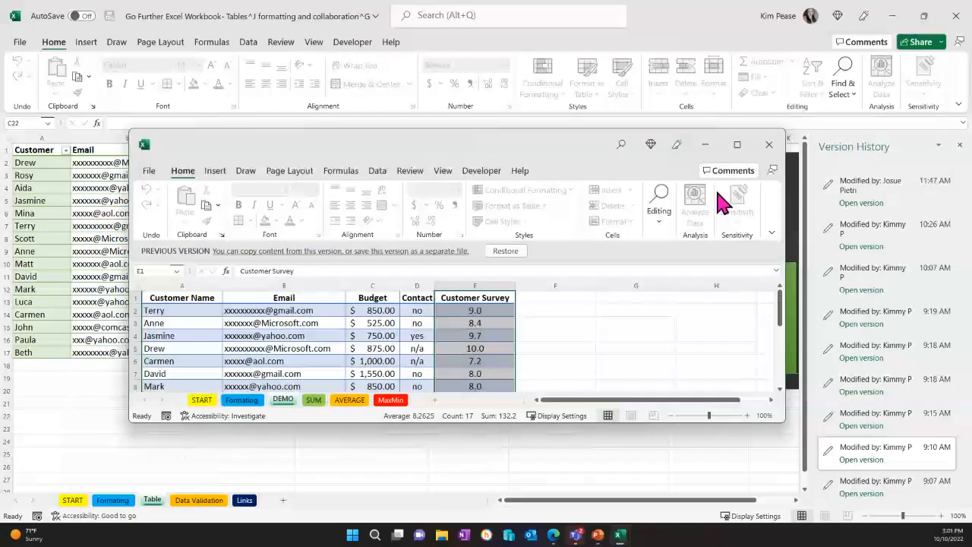
pyautogui.click(737, 144)
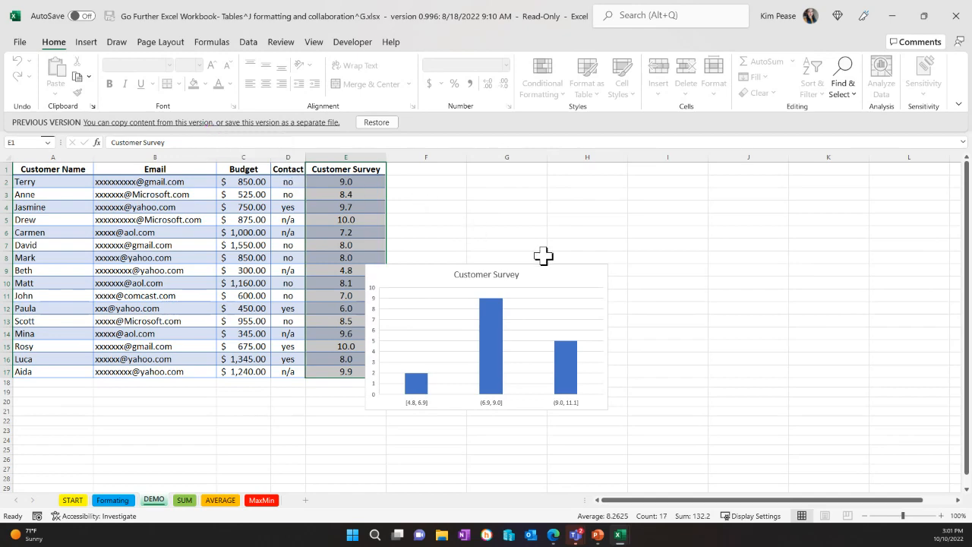
pyautogui.click(955, 15)
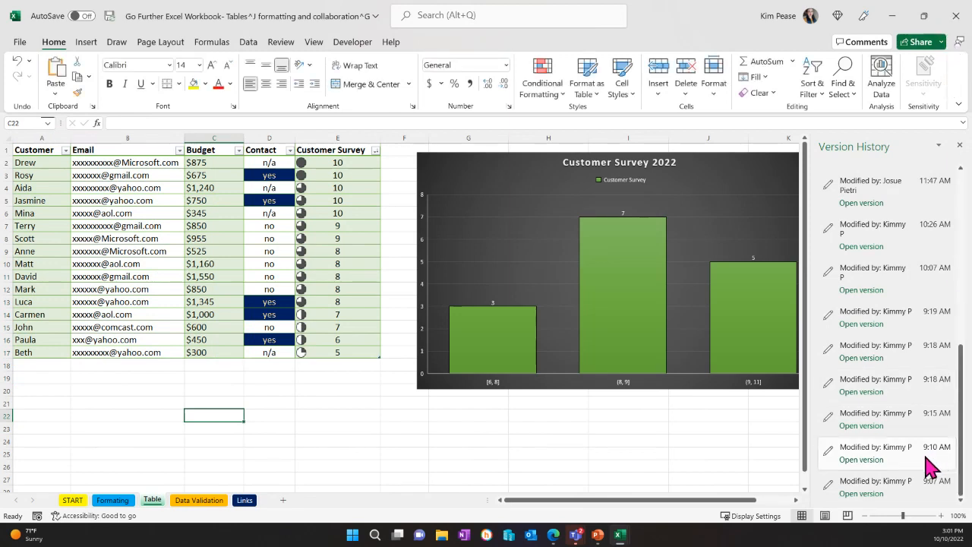
# Look back over the more recent versions in the version history and close it, returning to the Table sheet
pyautogui.scroll(2, 930, 454)
pyautogui.scroll(5, 930, 454)
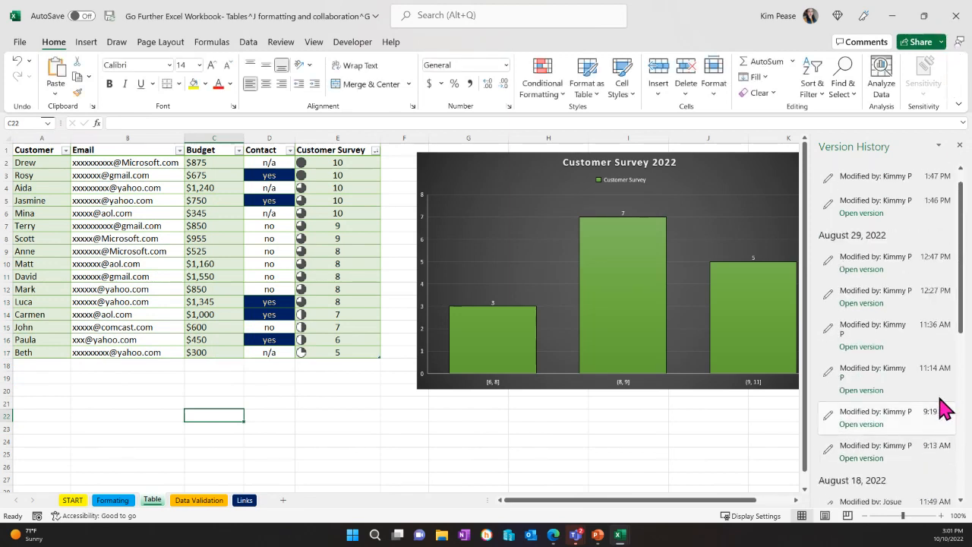
pyautogui.click(960, 145)
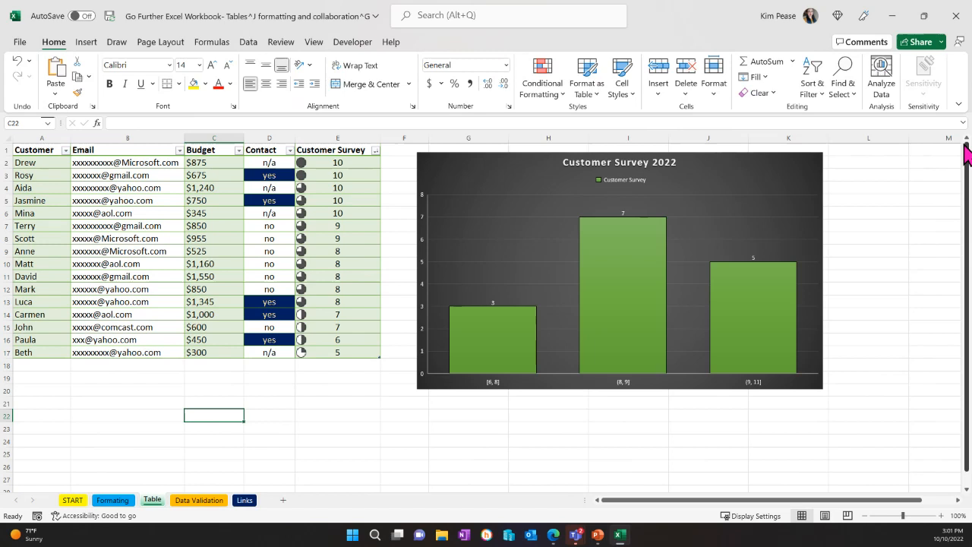
pyautogui.click(860, 226)
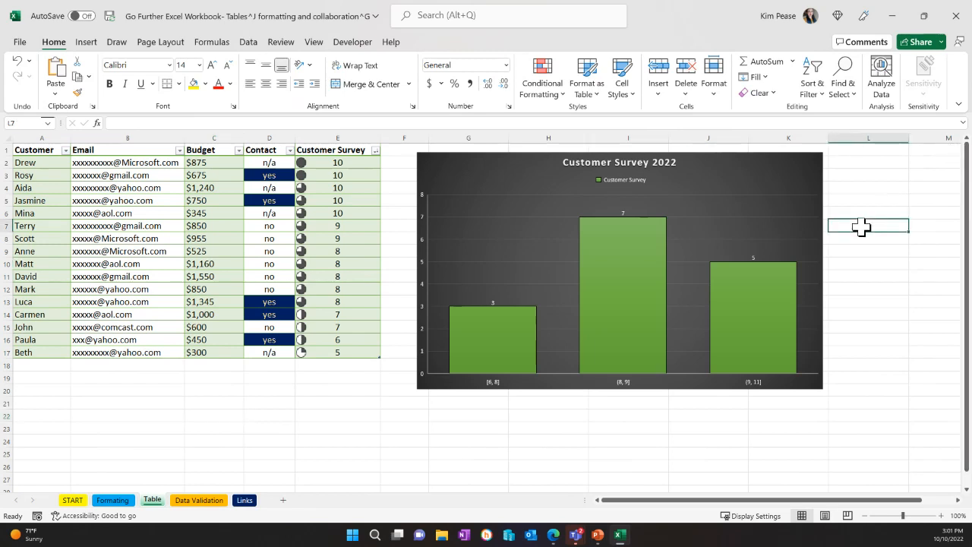
# Remove the sharing link that lets anyone with the link edit from the workbook's access settings and close them
pyautogui.click(918, 45)
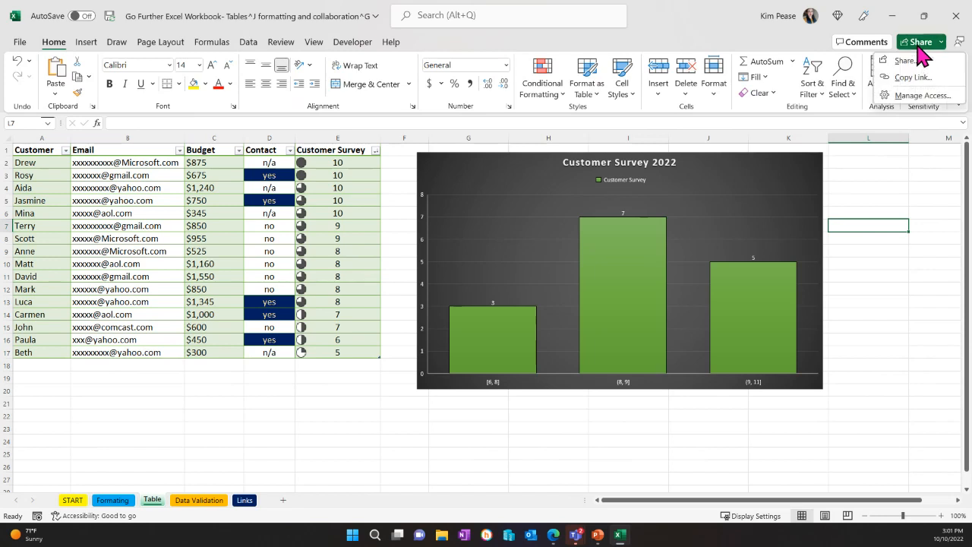
pyautogui.click(922, 96)
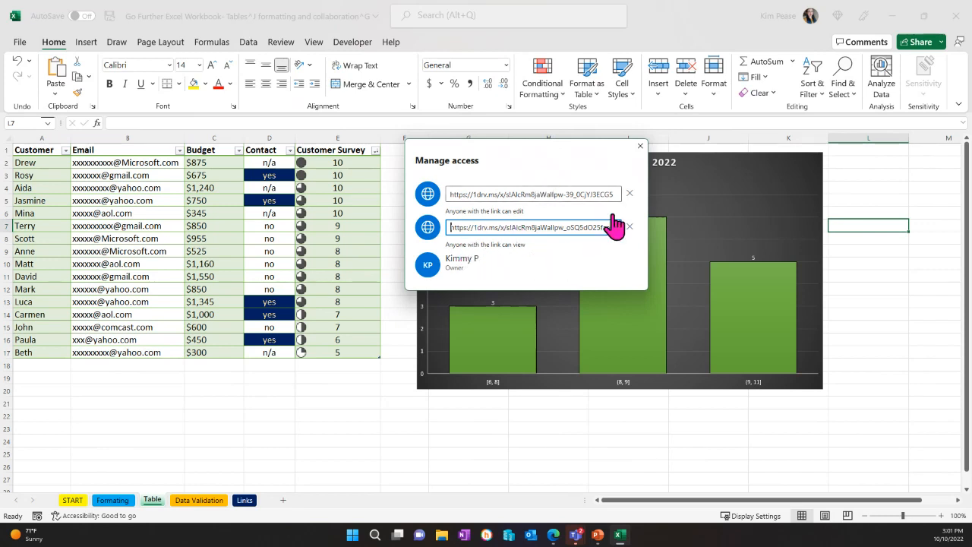
pyautogui.click(629, 194)
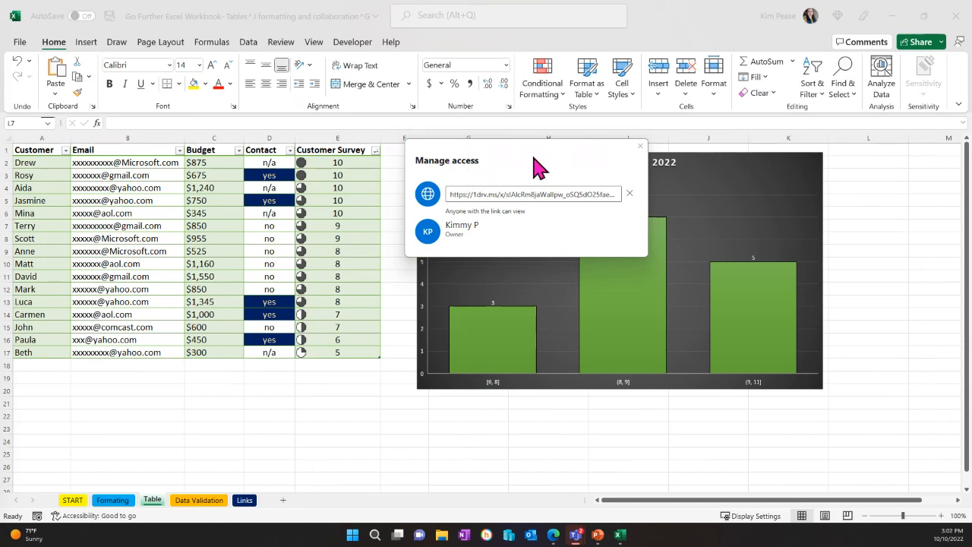
pyautogui.click(638, 145)
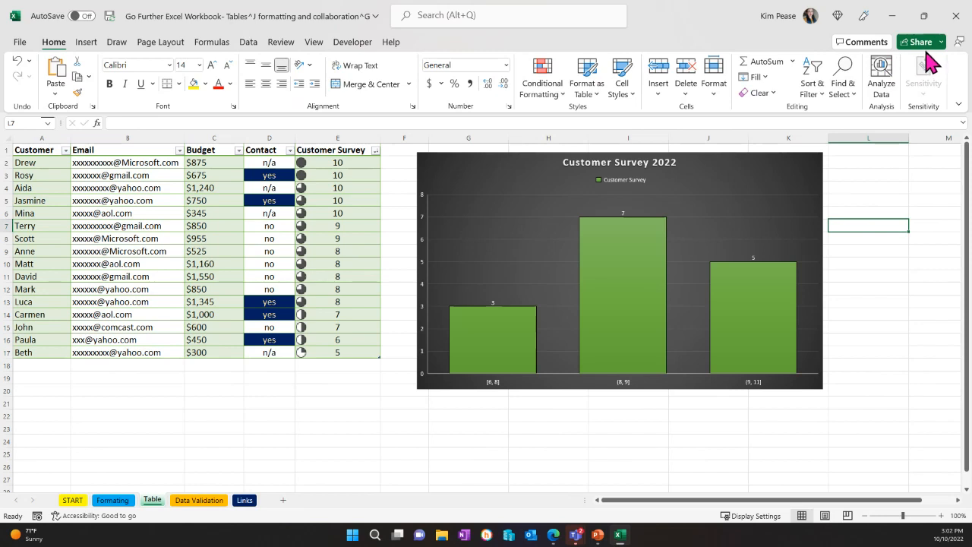
pyautogui.click(862, 176)
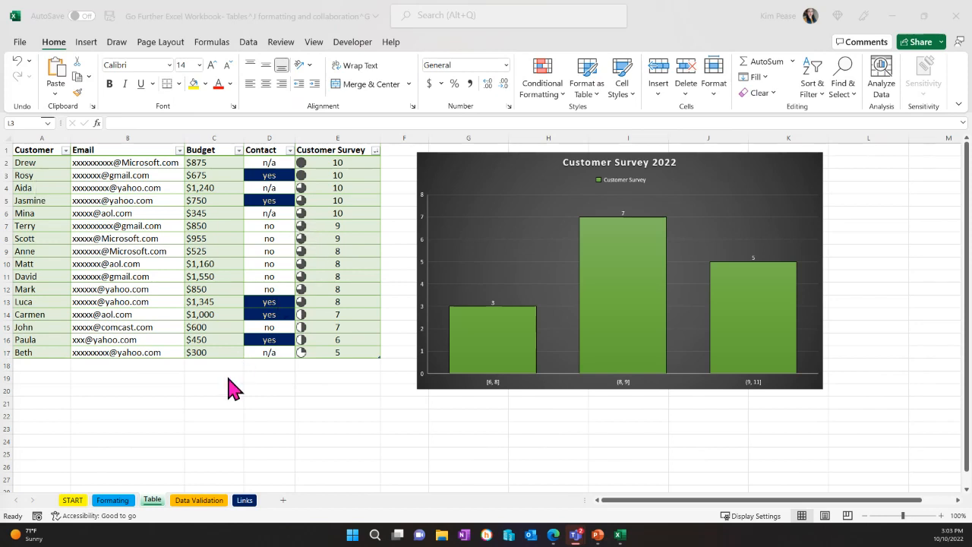
# View the support links on the Links sheet, return to the Table sheet and select the first Contact entry
pyautogui.click(246, 500)
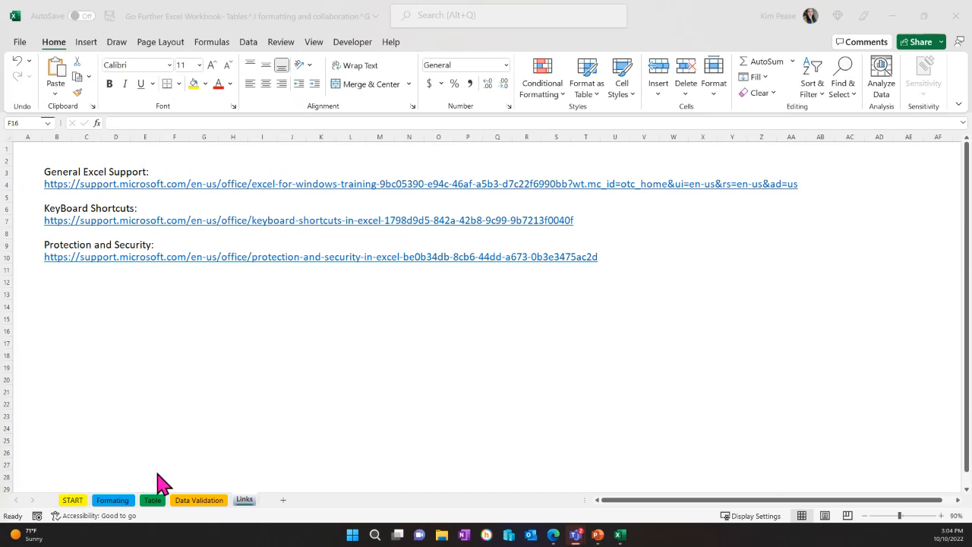
pyautogui.click(117, 501)
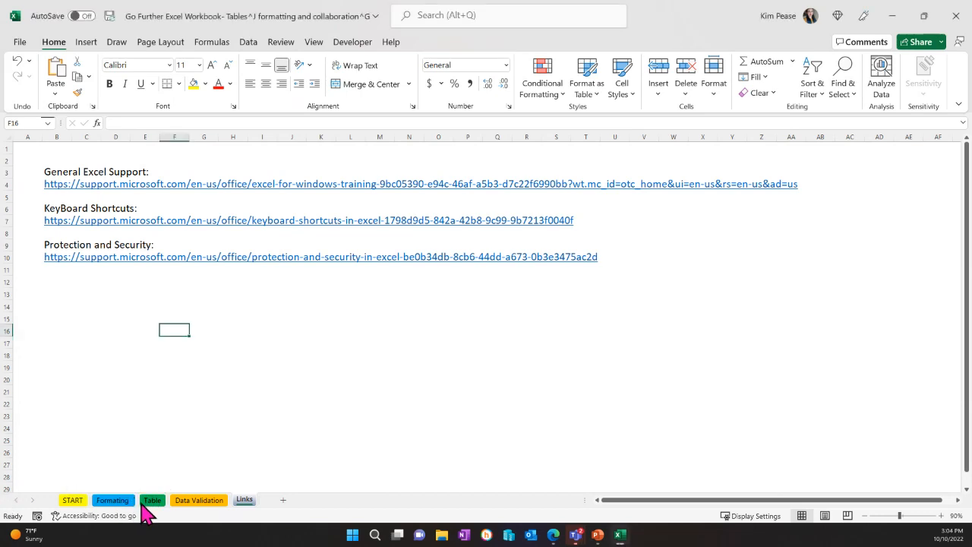
pyautogui.click(149, 503)
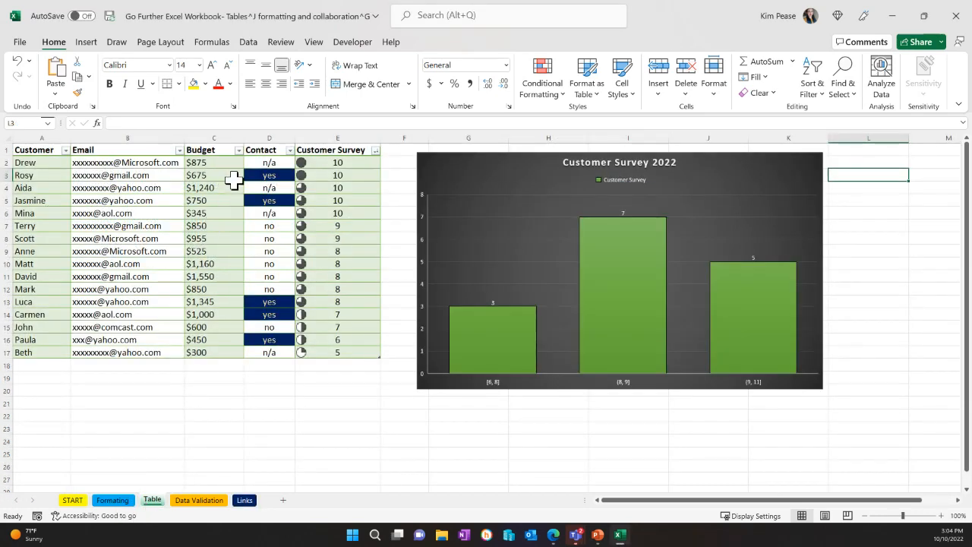
pyautogui.click(267, 164)
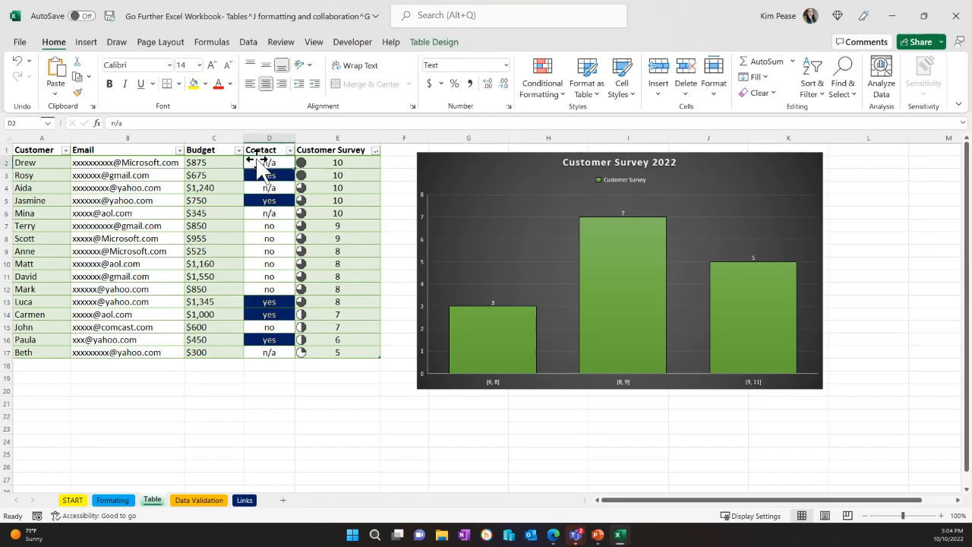
# Set up a Text That Contains conditional formatting rule on the Contact entries D2:D17 for cells containing "no"
pyautogui.moveTo(272, 161); pyautogui.dragTo(272, 353)
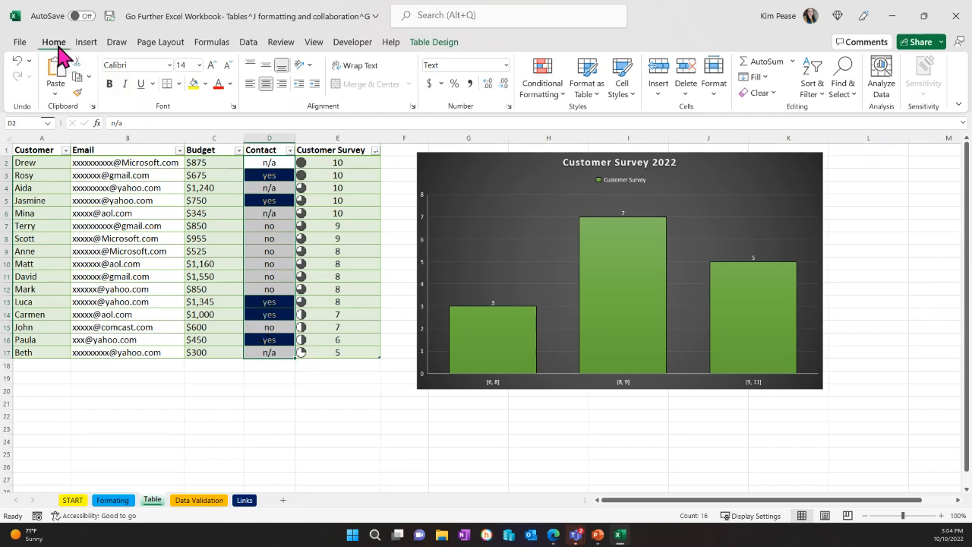
pyautogui.click(547, 101)
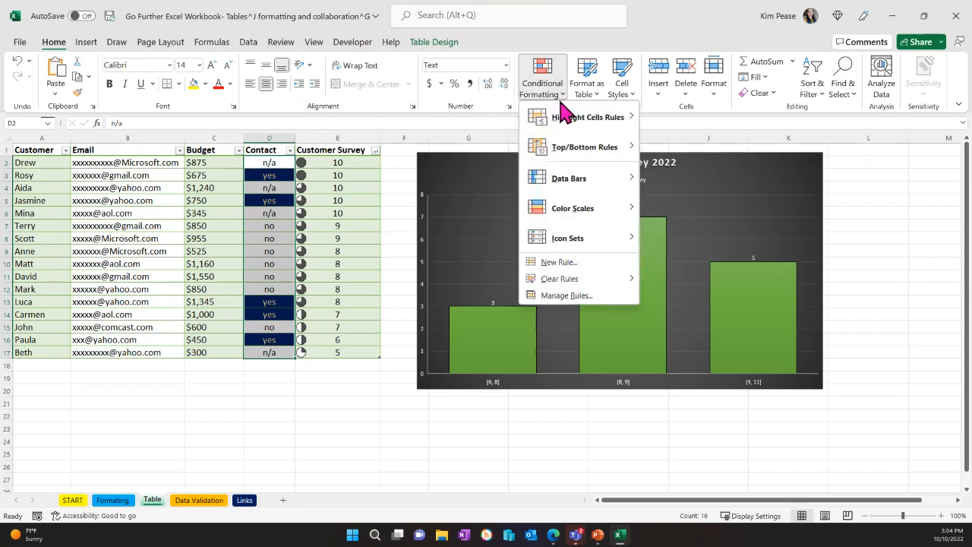
pyautogui.moveTo(574, 129)
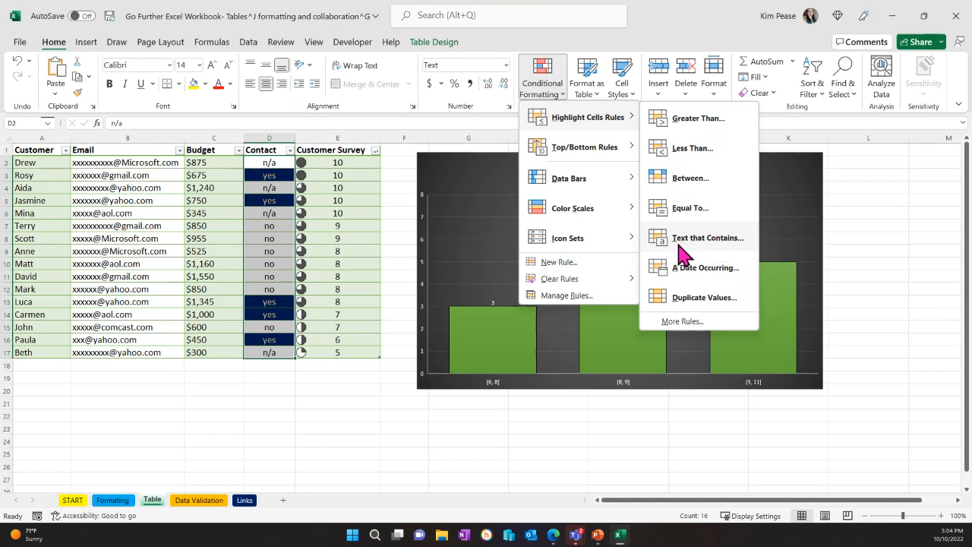
pyautogui.click(708, 244)
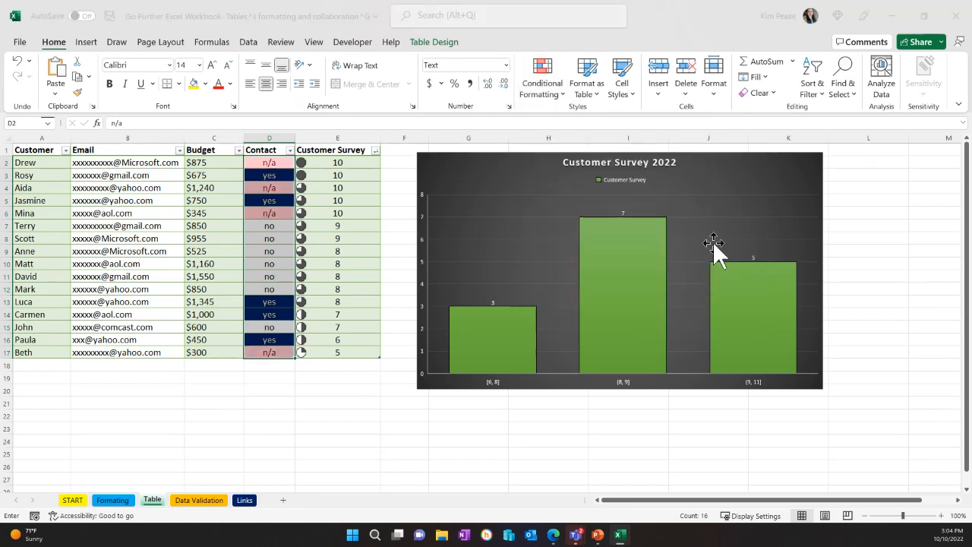
pyautogui.moveTo(443, 297); pyautogui.dragTo(515, 271)
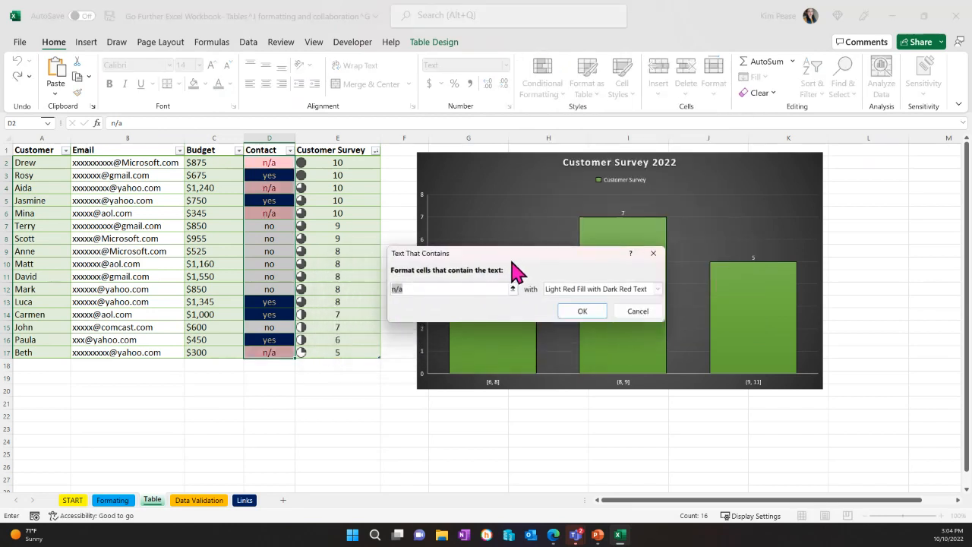
pyautogui.click(422, 287)
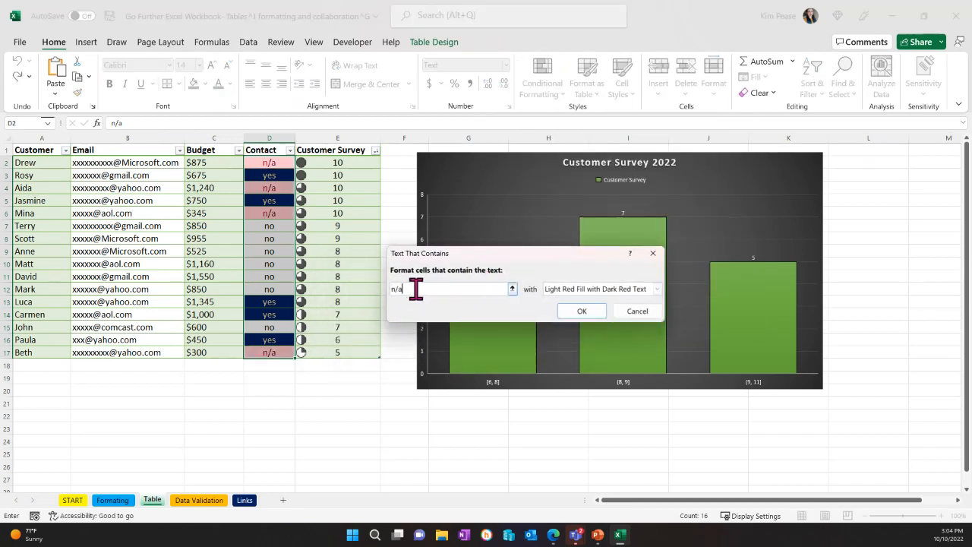
pyautogui.press('BackSpace')
pyautogui.press('BackSpace')
pyautogui.press('BackSpace')
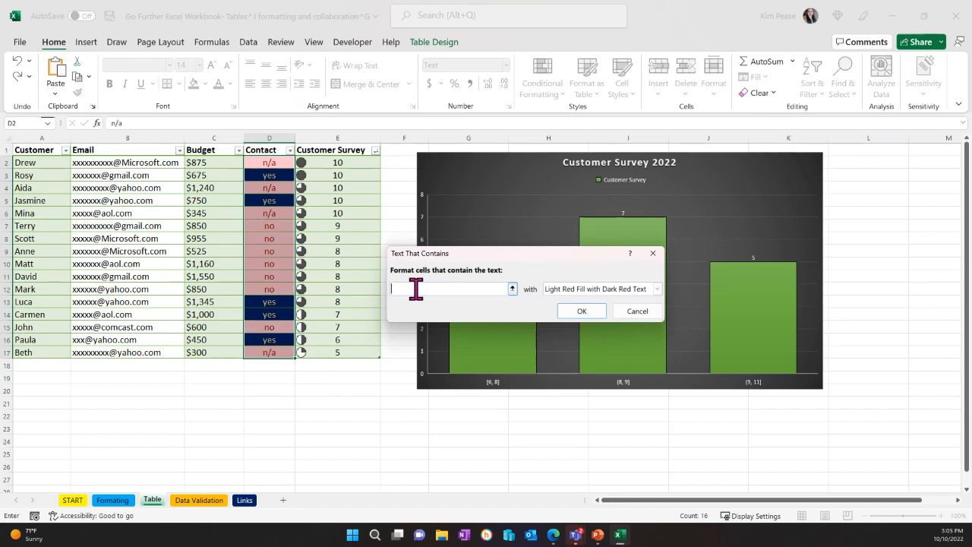
pyautogui.write('no')
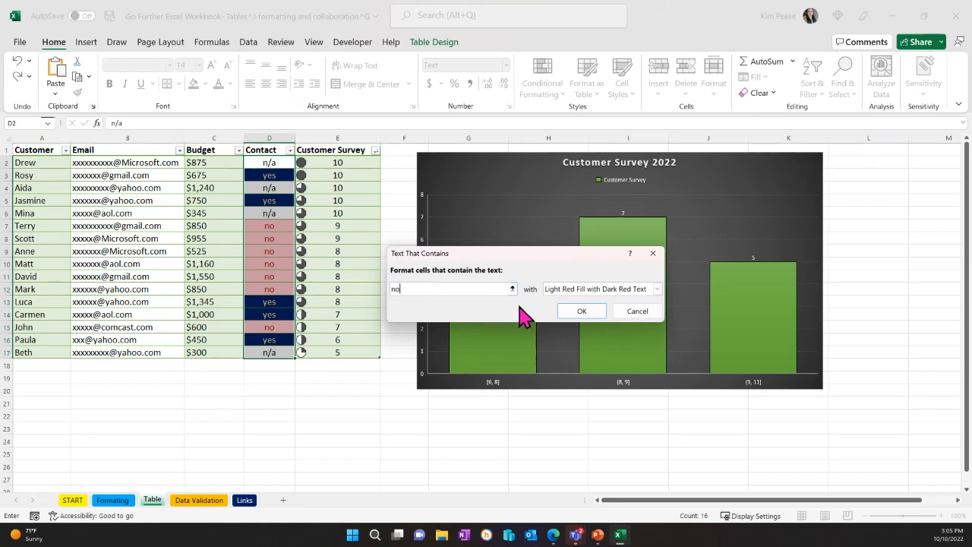
# Try the Green Fill with Dark Green Text and Red Text preset formats on the "no" rule
pyautogui.click(657, 289)
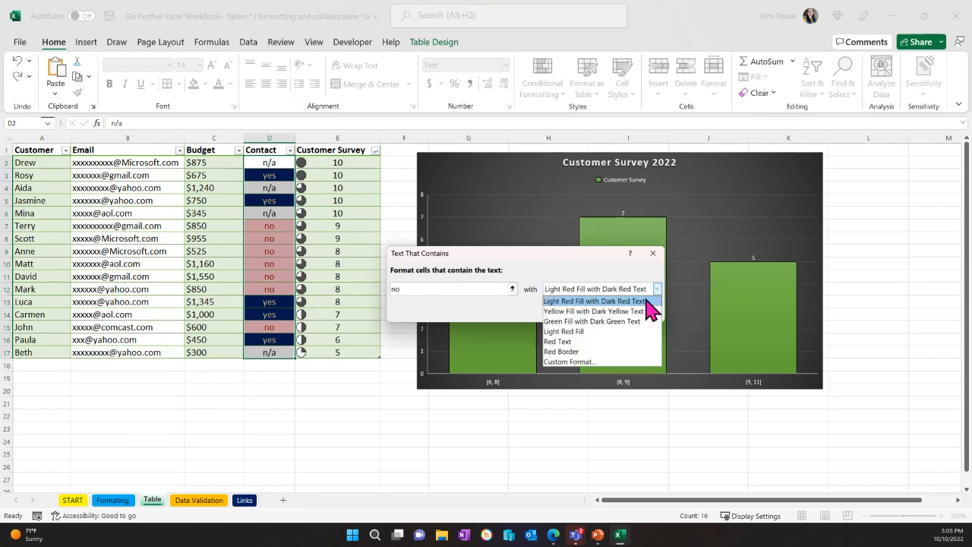
pyautogui.click(625, 325)
pyautogui.click(657, 288)
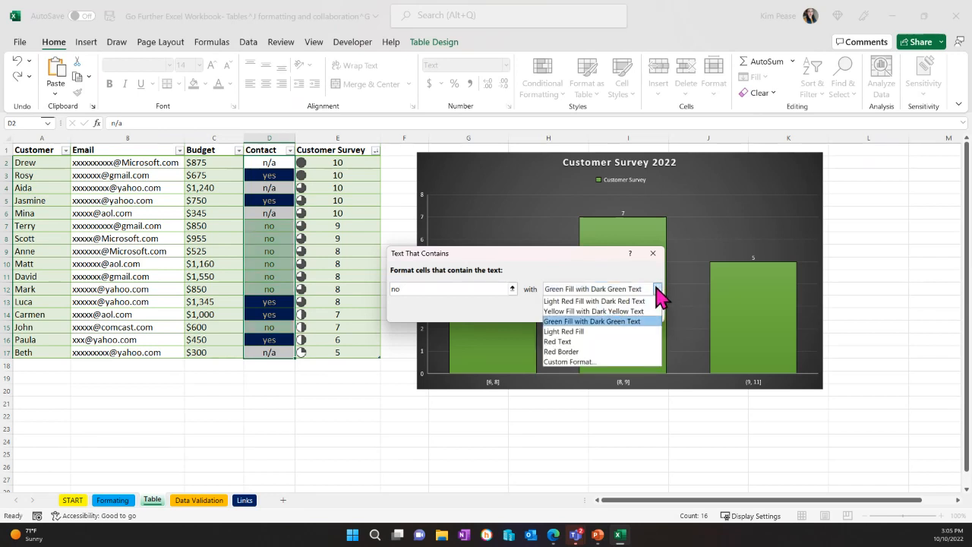
pyautogui.click(573, 345)
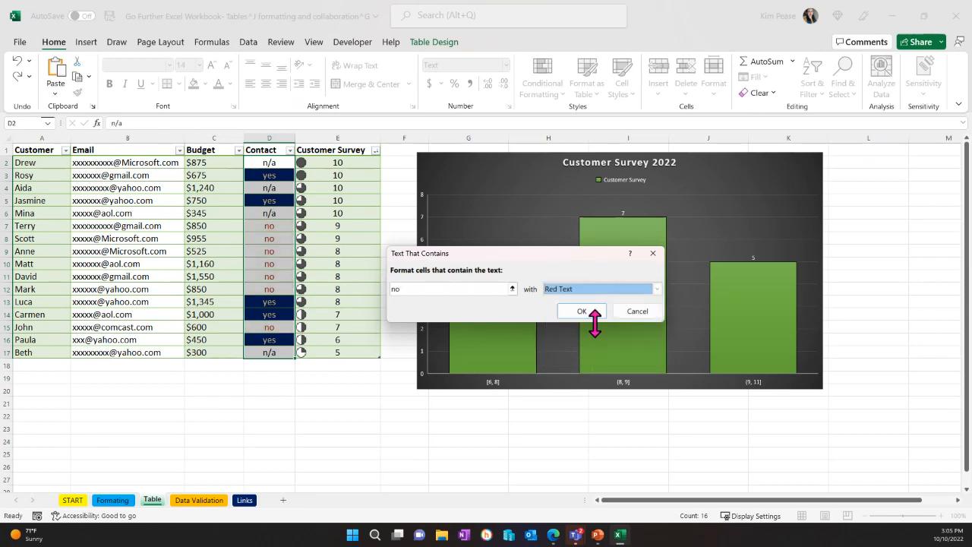
# Give the "no" rule a custom format with a light gold fill and blue font colour, and apply it
pyautogui.click(658, 289)
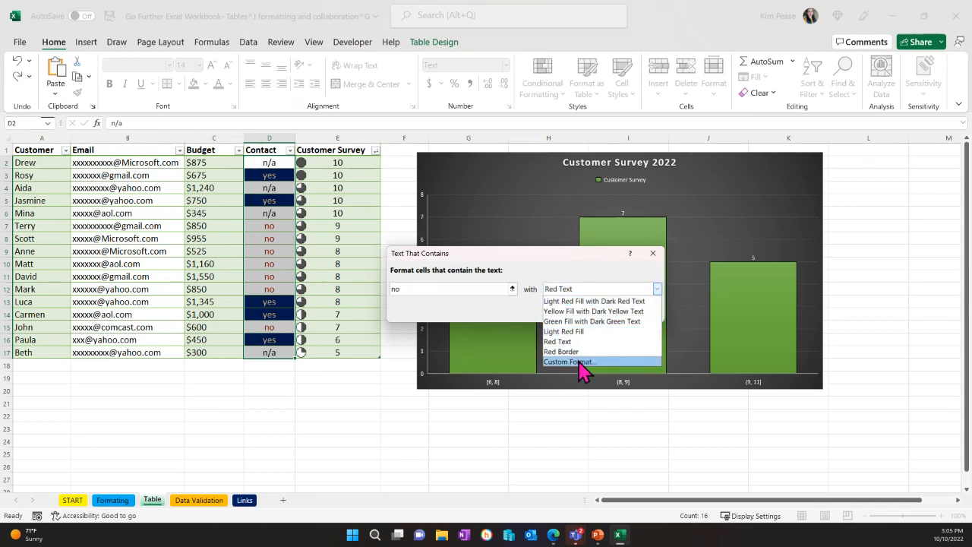
pyautogui.click(578, 363)
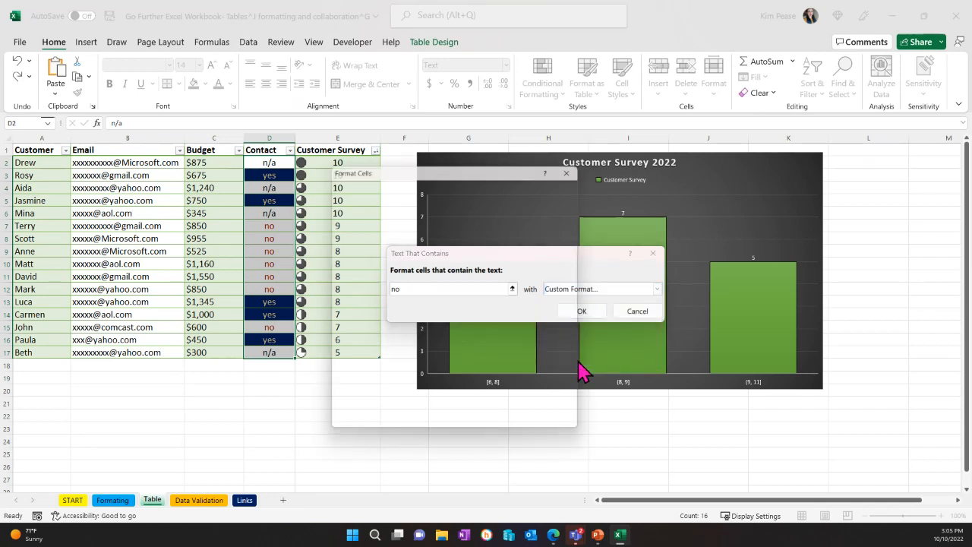
pyautogui.click(412, 273)
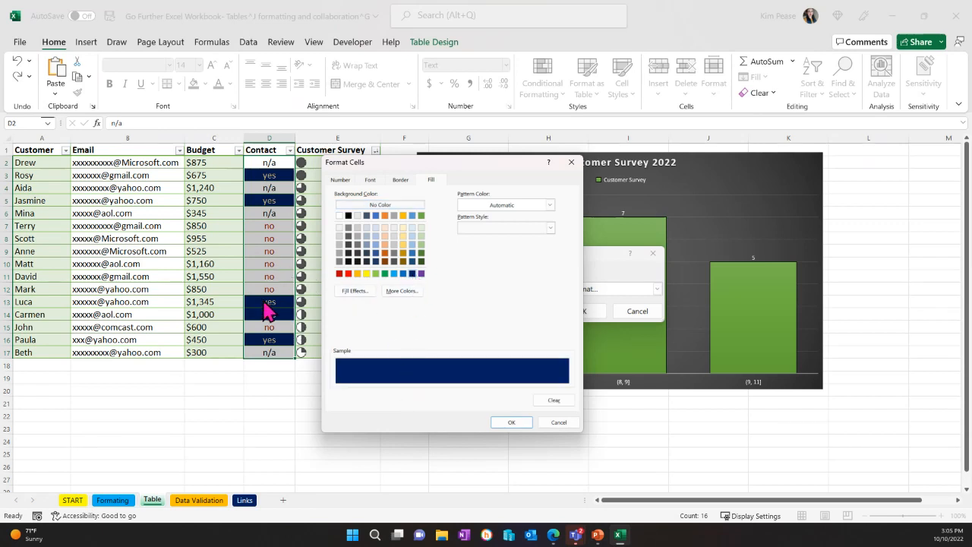
pyautogui.click(403, 236)
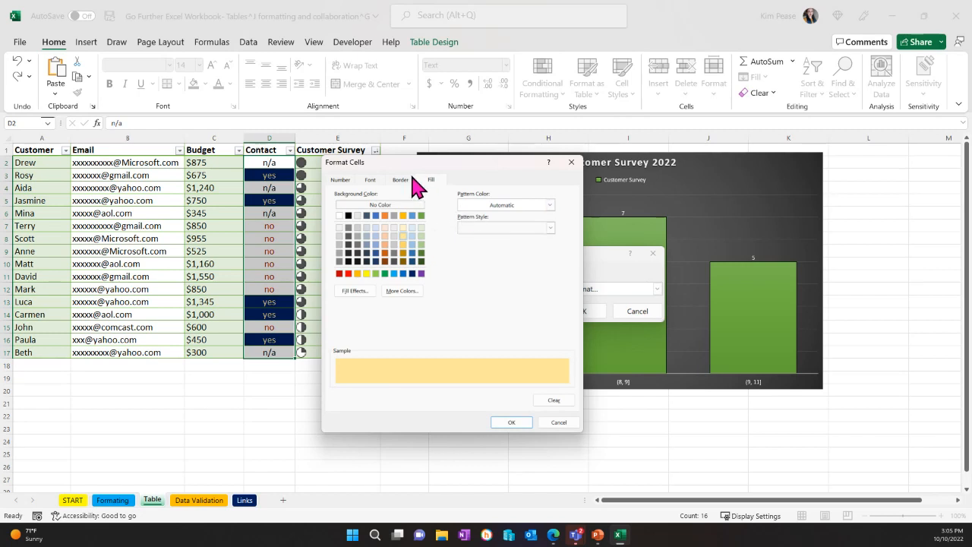
pyautogui.click(371, 180)
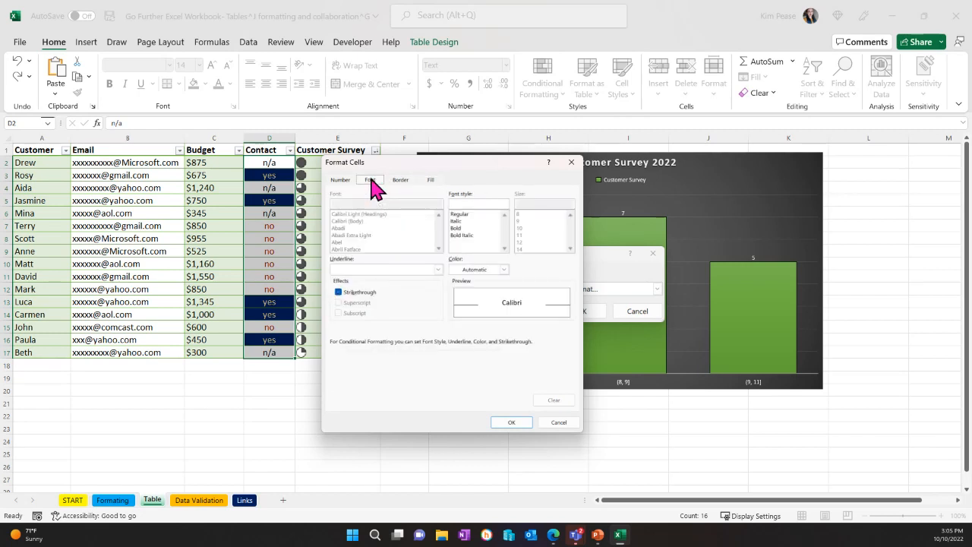
pyautogui.click(501, 270)
pyautogui.click(531, 401)
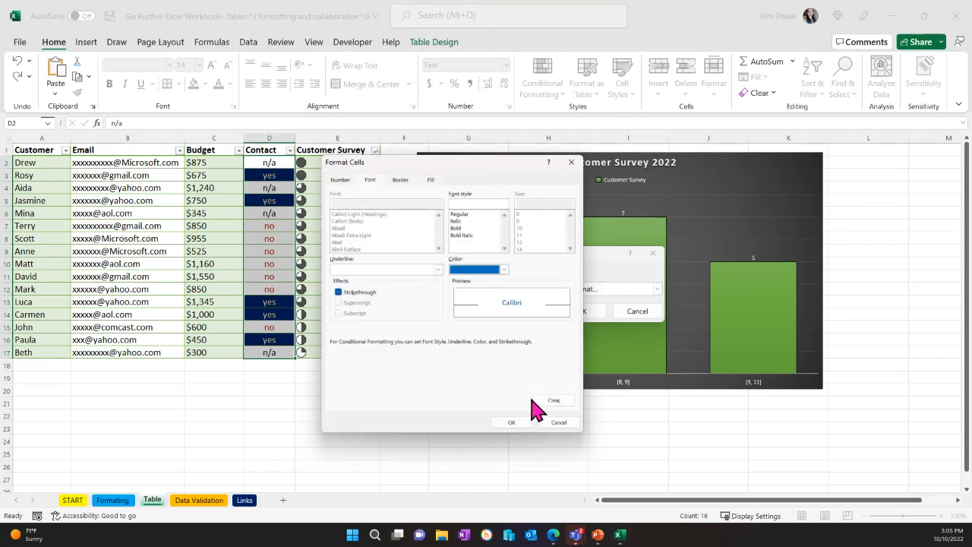
pyautogui.click(524, 423)
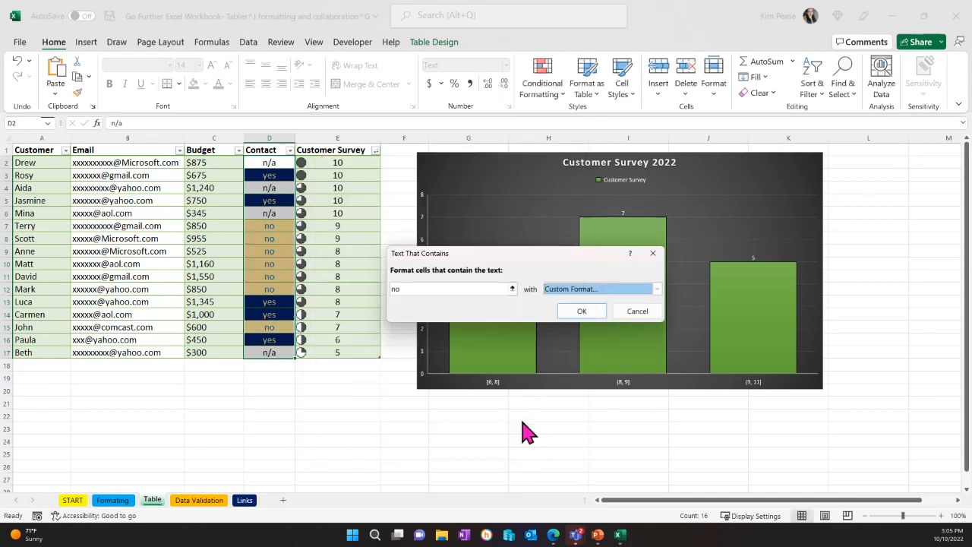
pyautogui.click(588, 313)
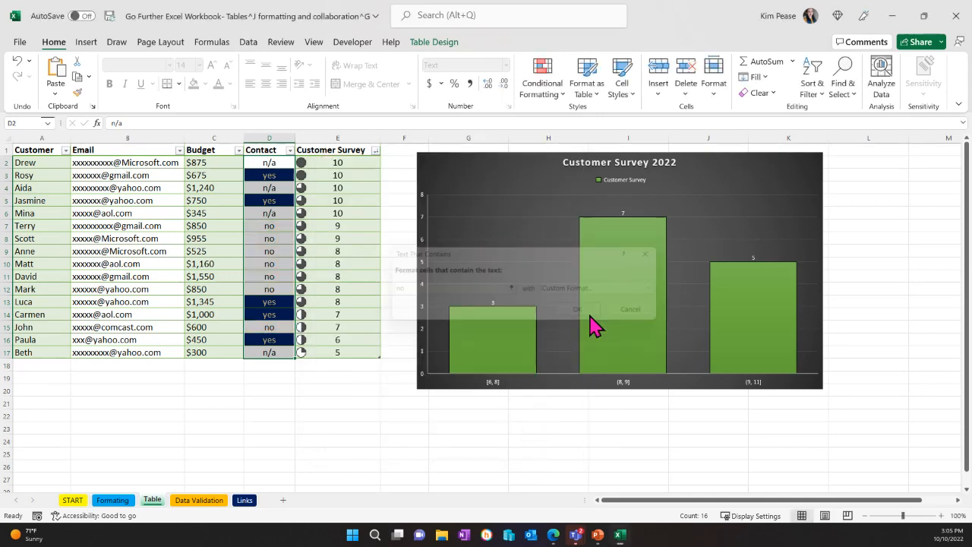
pyautogui.click(384, 418)
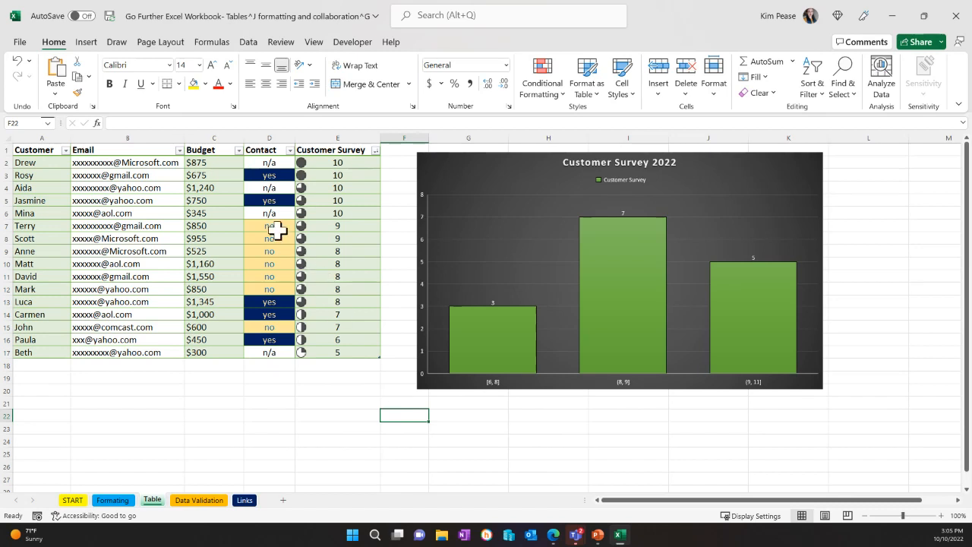
# Change the Contact entry in D10 to "yes" and the one in D16 to "no" to test the conditional formatting
pyautogui.click(272, 263)
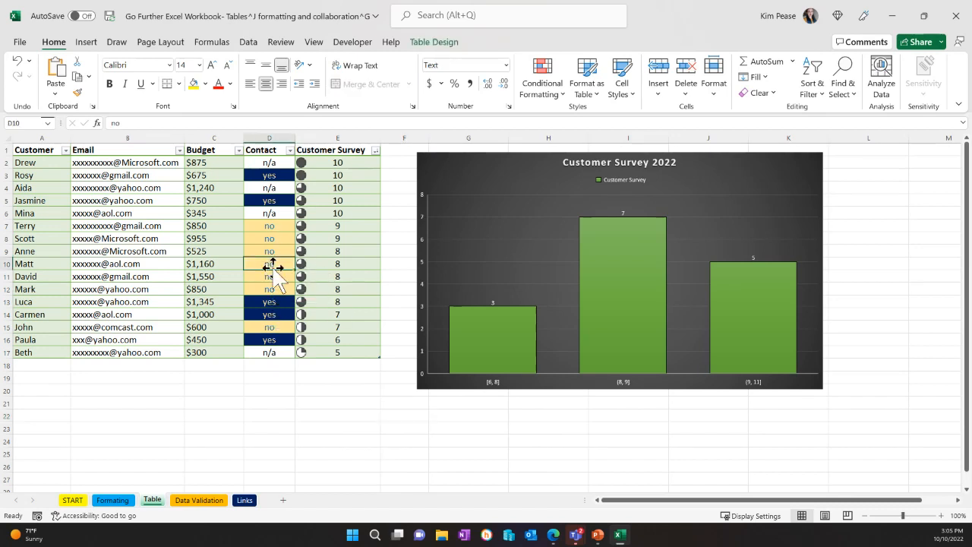
pyautogui.write('yes')
pyautogui.press('Return')
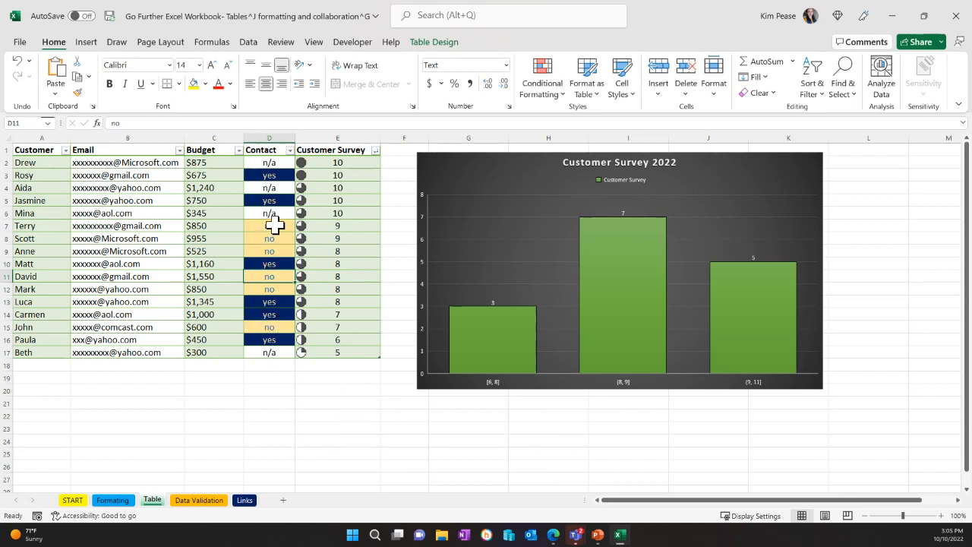
pyautogui.click(270, 338)
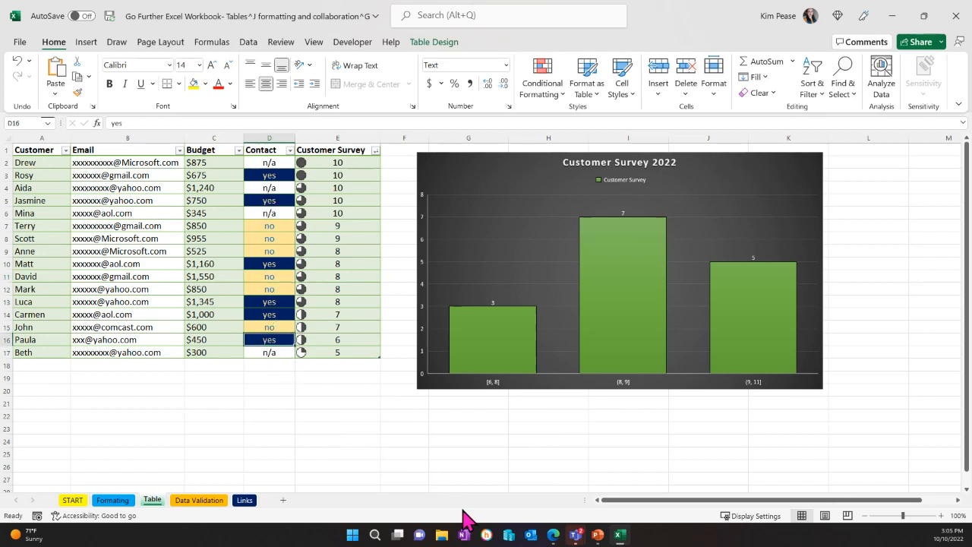
pyautogui.write('no')
pyautogui.press('Return')
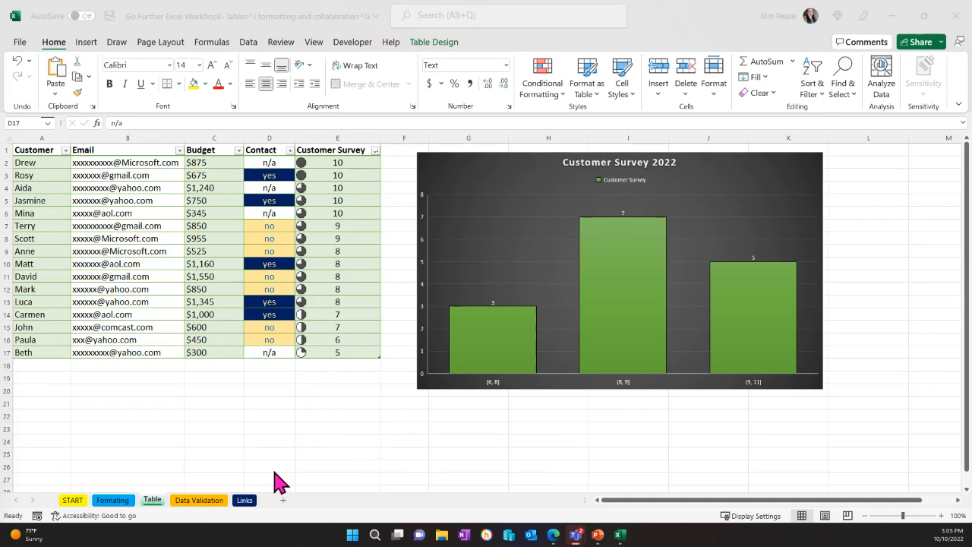
# Open the Links sheet to show the Excel support links
pyautogui.click(250, 516)
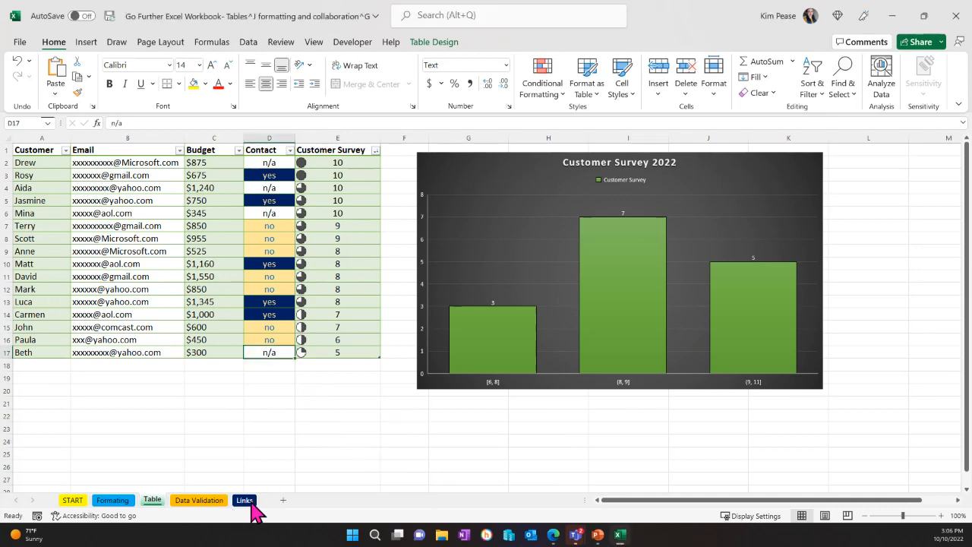
pyautogui.click(246, 502)
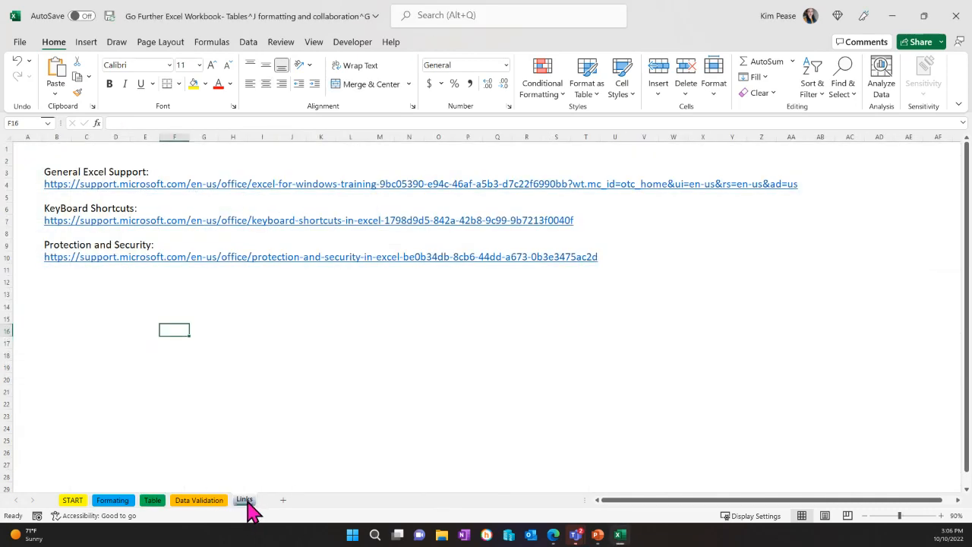